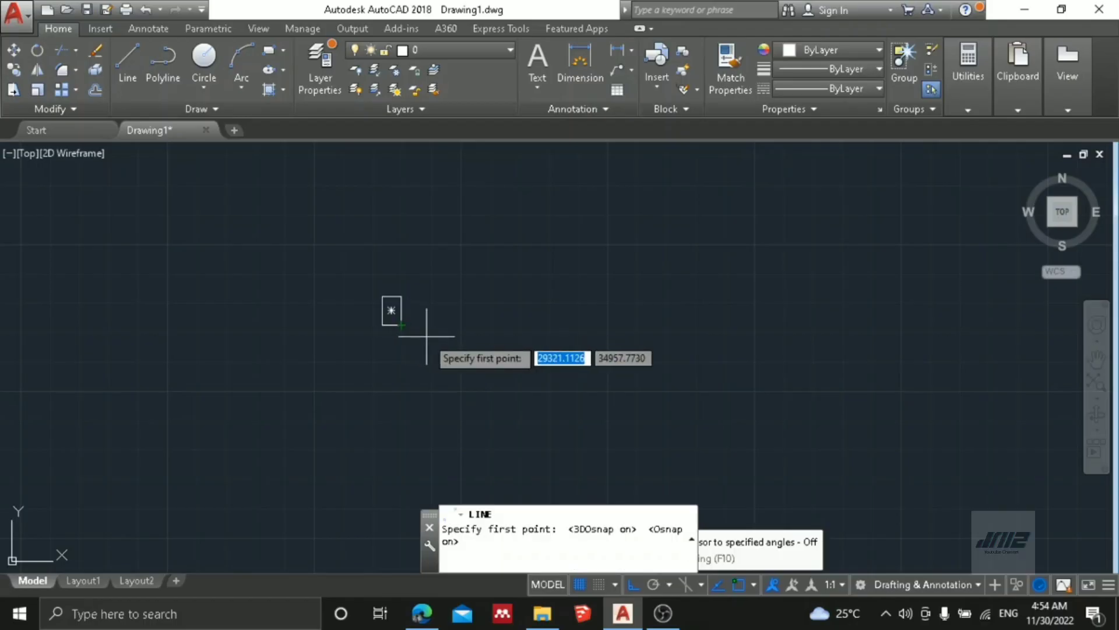
# Draw a 200-unit horizontal line to the right from the midpoint of the small rectangle's bottom edge.
pyautogui.click(392, 324)
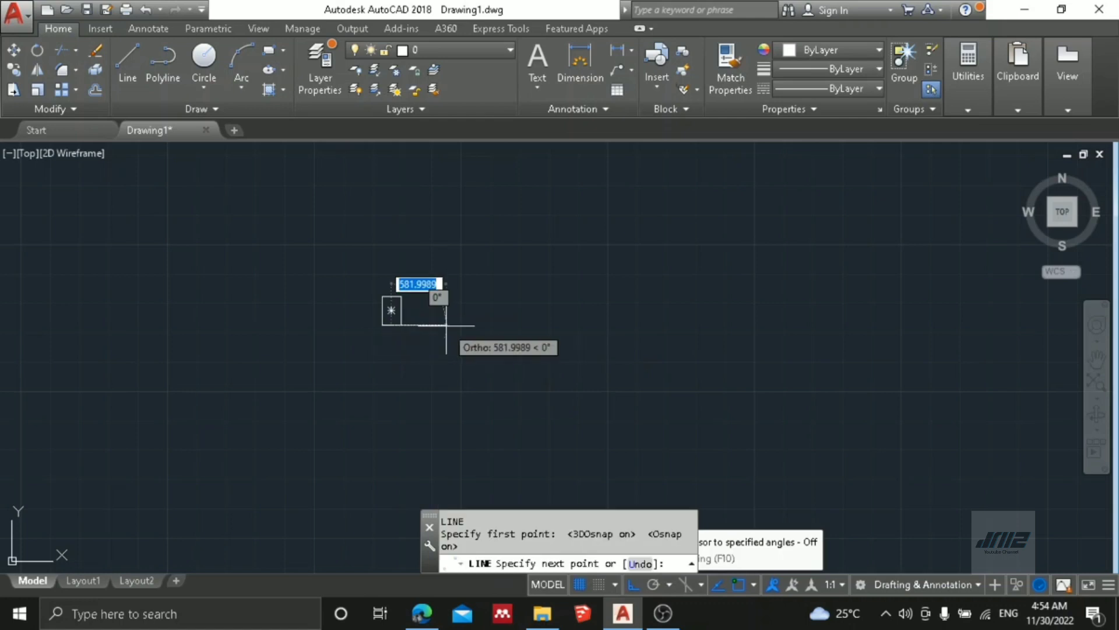
pyautogui.write('200')
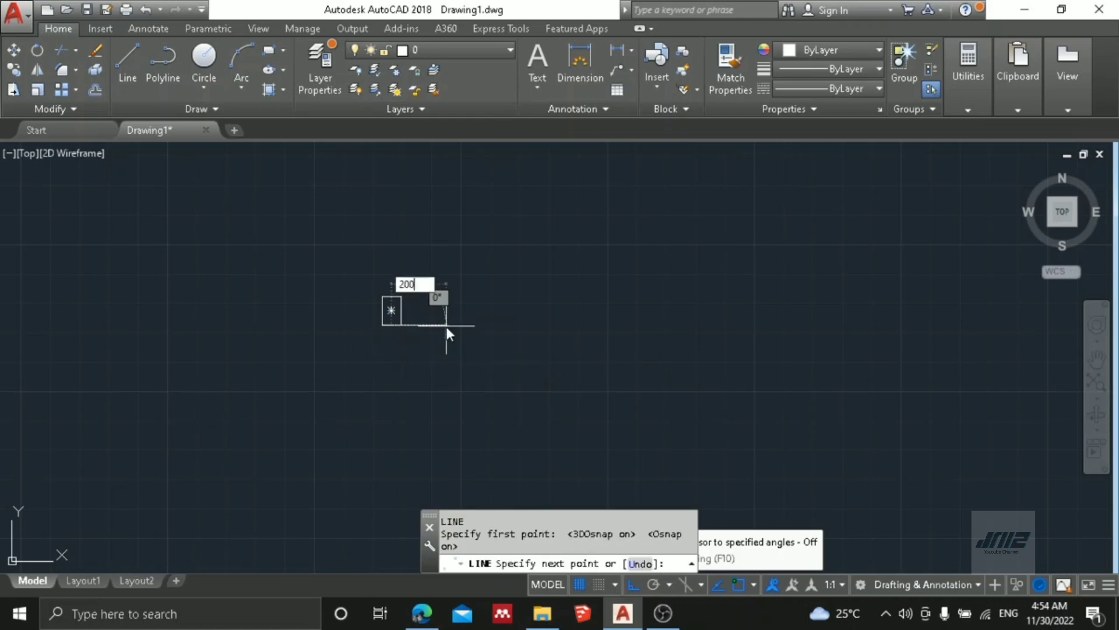
pyautogui.press('Return')
pyautogui.press('Escape')
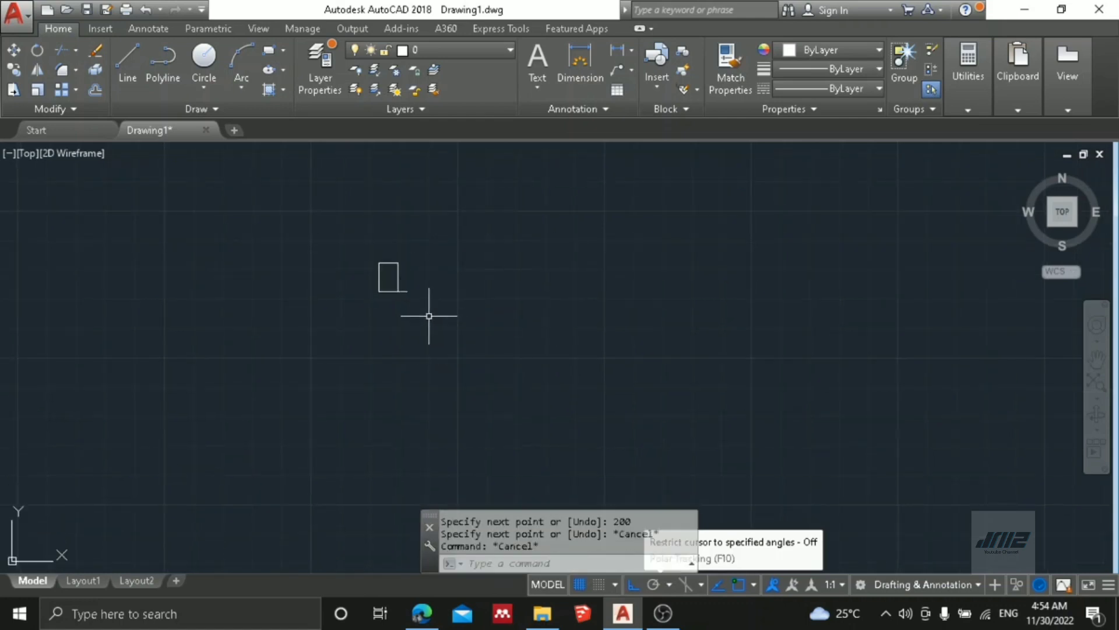
# Copy the 200-unit line 1000 units straight down from its left end.
pyautogui.scroll(2, 430, 312)
pyautogui.click(428, 312)
pyautogui.click(386, 270)
pyautogui.write('co')
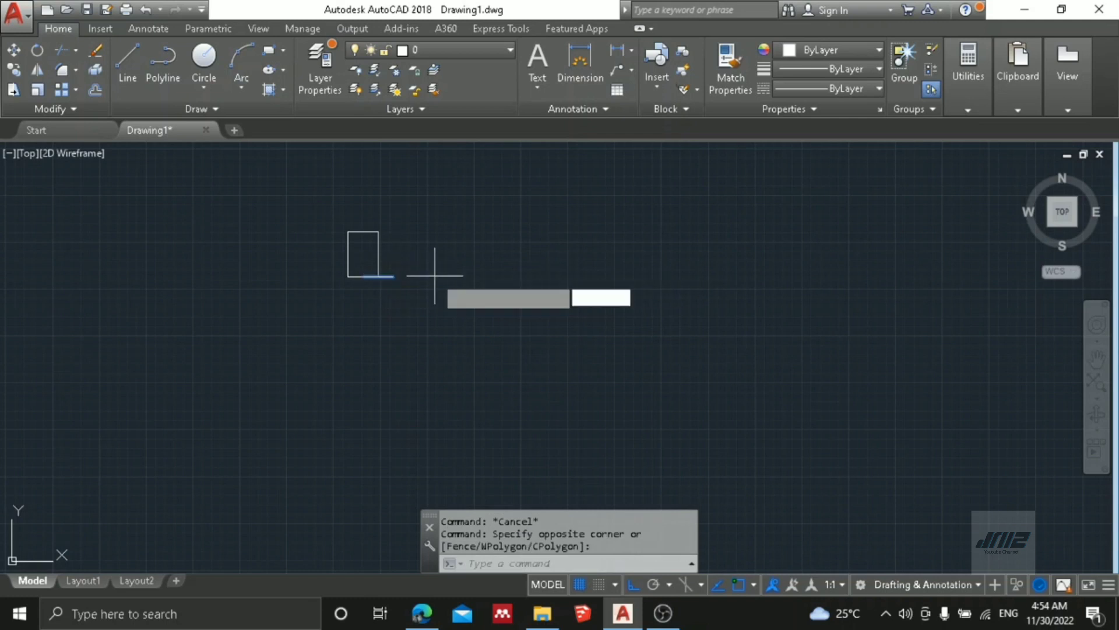
pyautogui.press('Return')
pyautogui.click(363, 276)
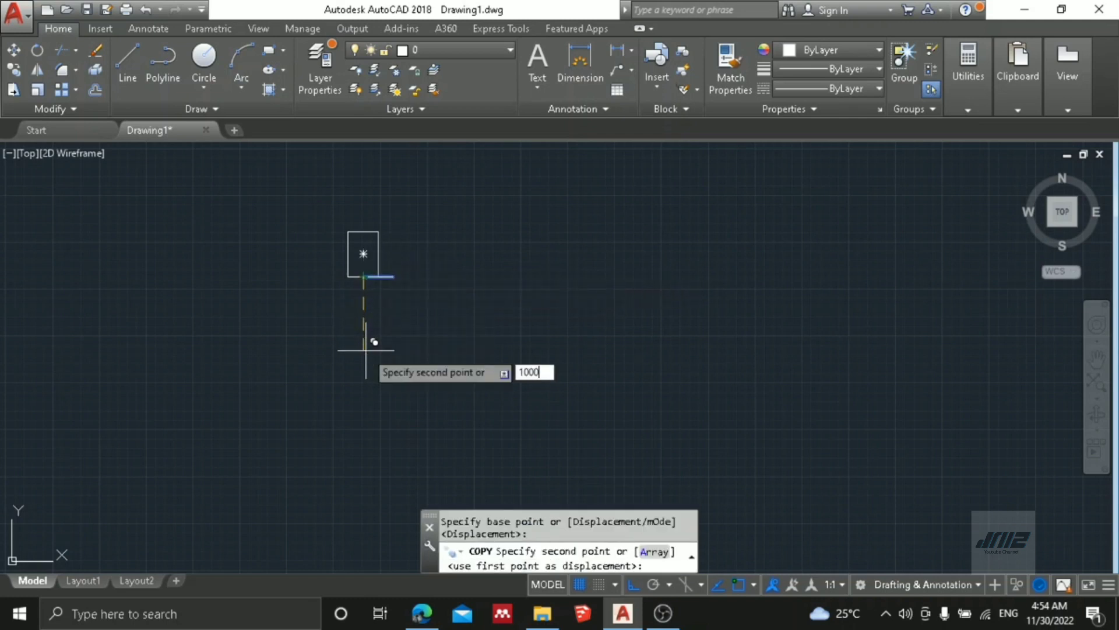
pyautogui.press('Return')
pyautogui.press('Escape')
pyautogui.click(414, 325)
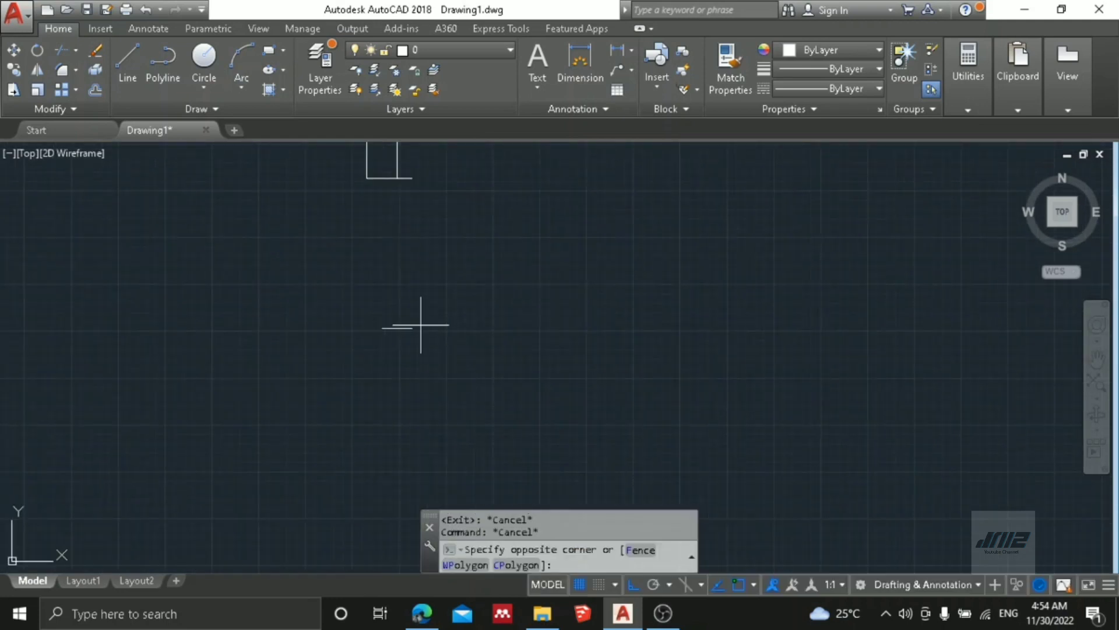
pyautogui.click(400, 330)
pyautogui.click(400, 327)
pyautogui.click(417, 327)
pyautogui.click(415, 327)
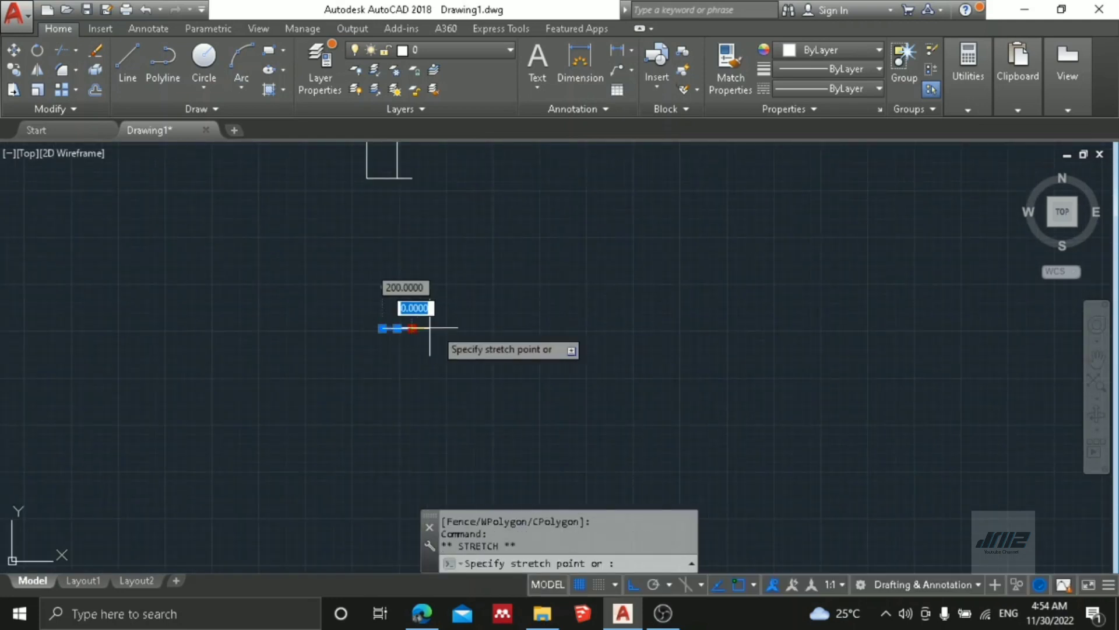
pyautogui.press('Escape')
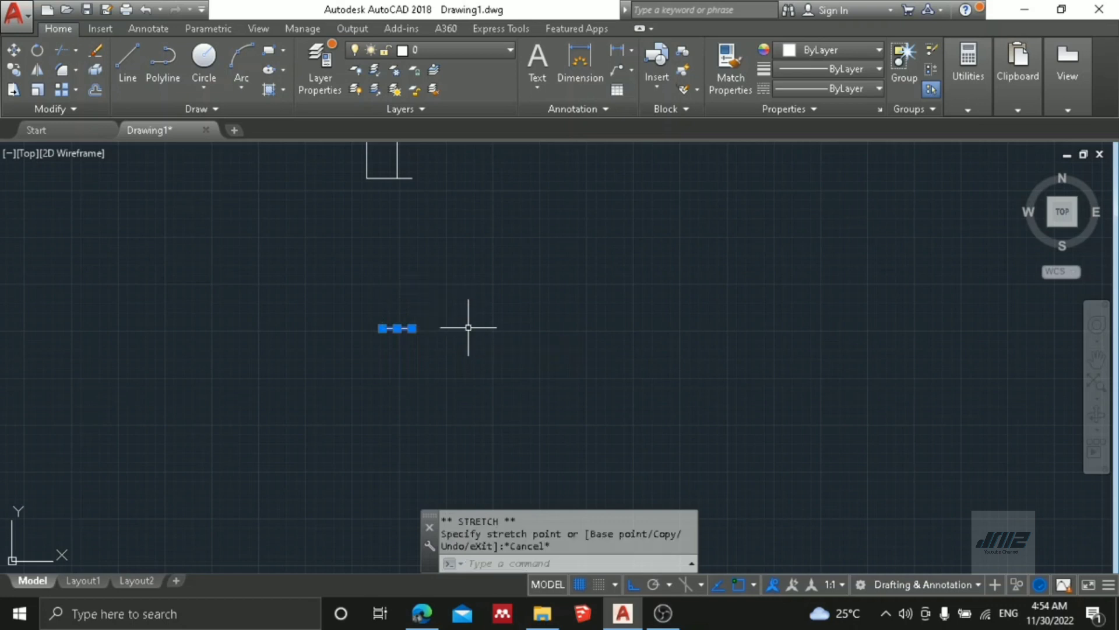
# Draw a 400-unit horizontal line to the right from the left end of the copied line.
pyautogui.write('L')
pyautogui.press('Return')
pyautogui.click(382, 327)
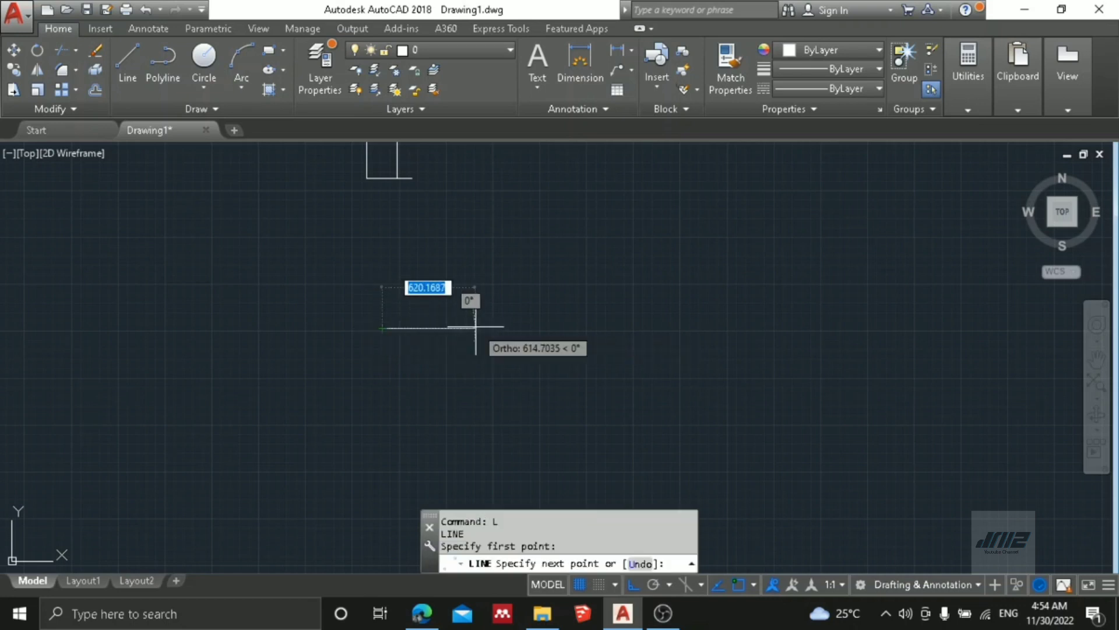
pyautogui.write('500')
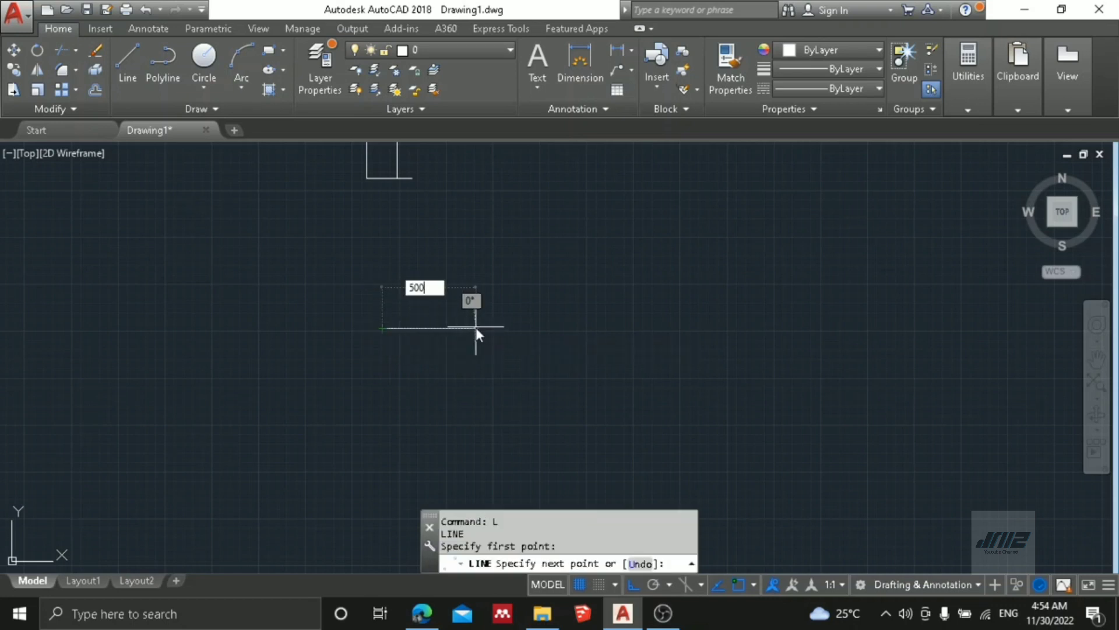
pyautogui.press('BackSpace')
pyautogui.press('BackSpace')
pyautogui.press('BackSpace')
pyautogui.write('400')
pyautogui.press('Return')
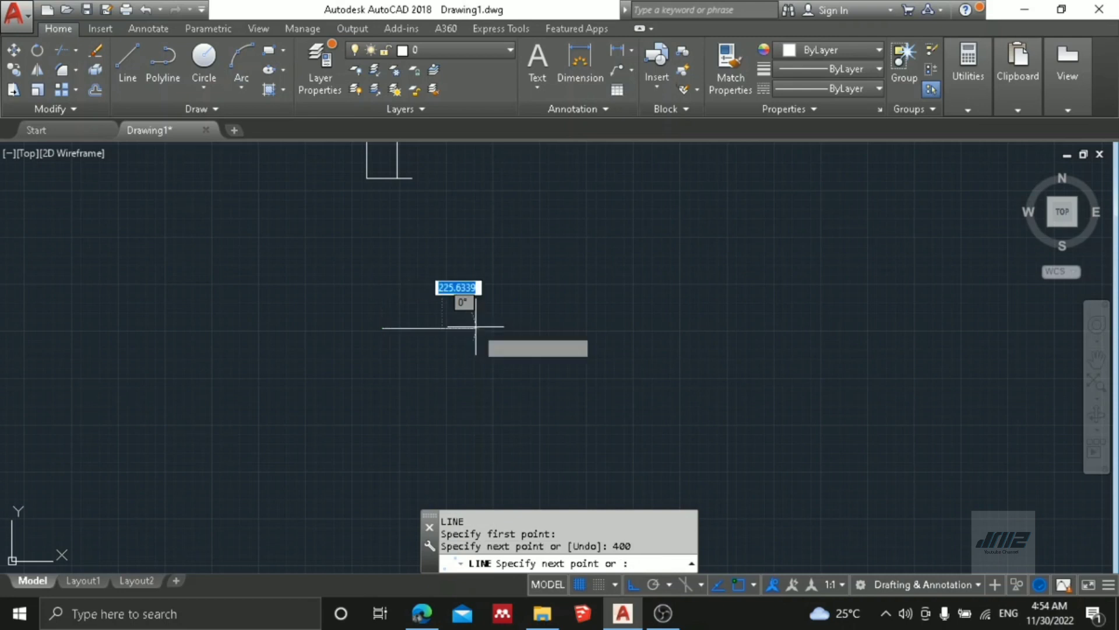
pyautogui.press('Escape')
pyautogui.press('Escape')
# Connect the right end of the upper 200-unit line to the right end of the 400-unit line with a slanted line.
pyautogui.write('L')
pyautogui.press('Return')
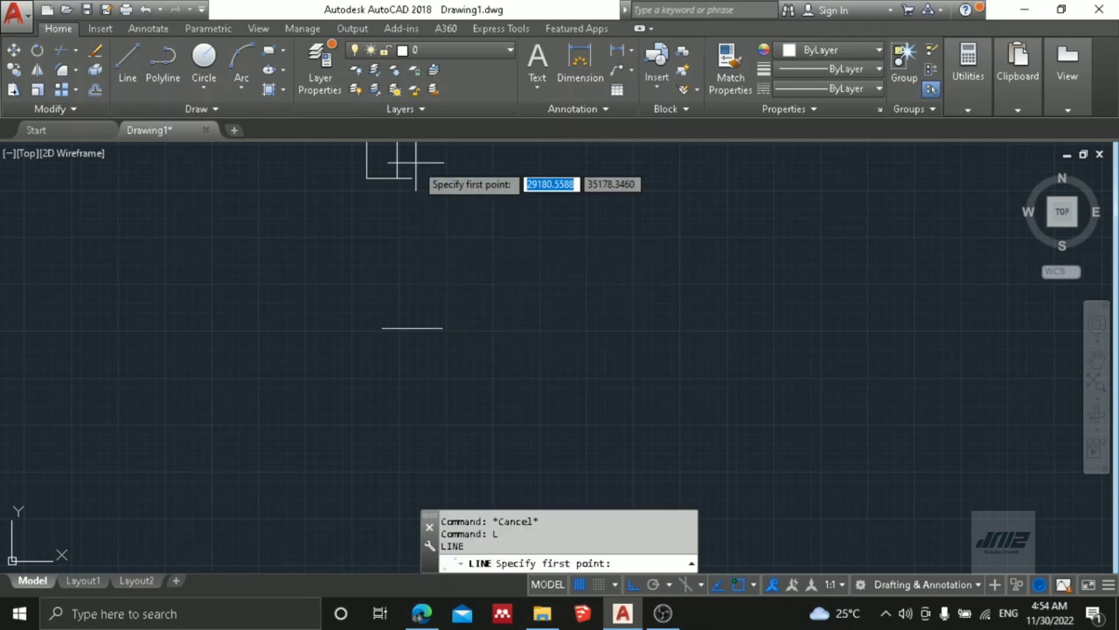
pyautogui.click(412, 177)
pyautogui.click(447, 330)
pyautogui.press('Escape')
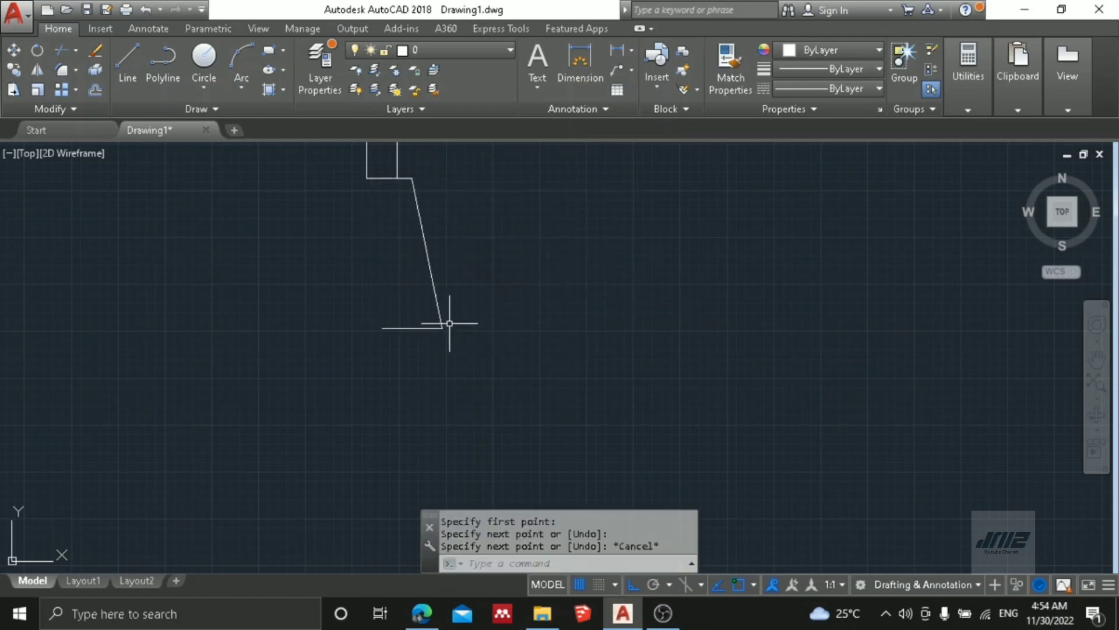
pyautogui.press('Escape')
# Mirror the half outline about the vertical axis through the rectangle's bottom midpoint, keeping the source objects.
pyautogui.moveTo(450, 325); pyautogui.dragTo(472, 320, button='middle')
pyautogui.click(488, 340)
pyautogui.click(434, 267)
pyautogui.click(472, 235)
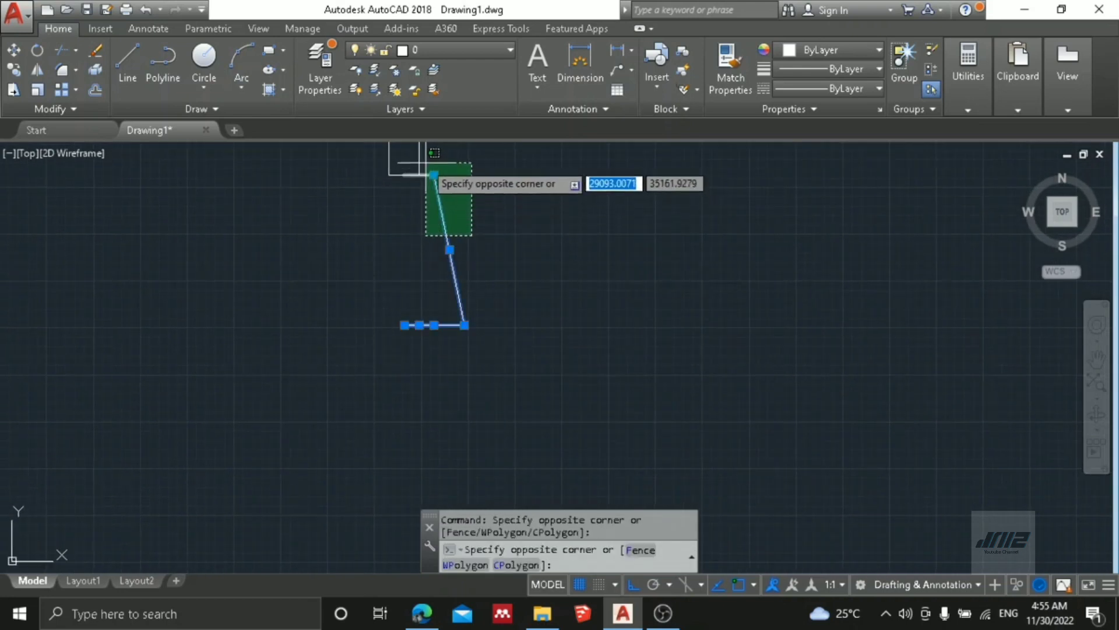
pyautogui.click(425, 168)
pyautogui.moveTo(514, 223); pyautogui.dragTo(510, 253, button='middle')
pyautogui.write('MI')
pyautogui.press('Return')
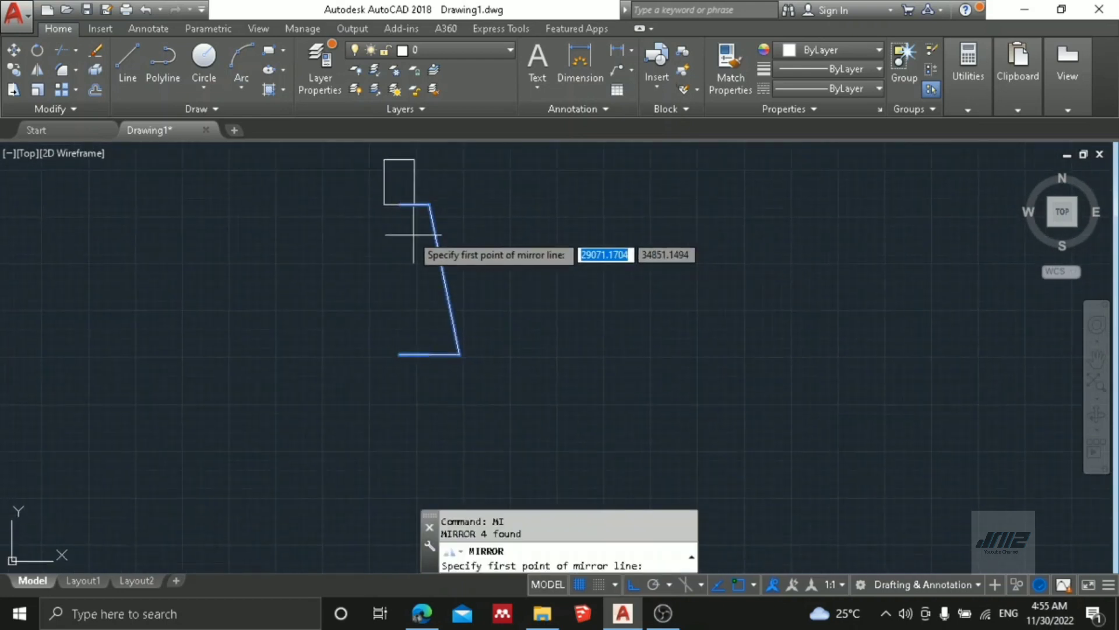
pyautogui.click(399, 204)
pyautogui.click(397, 346)
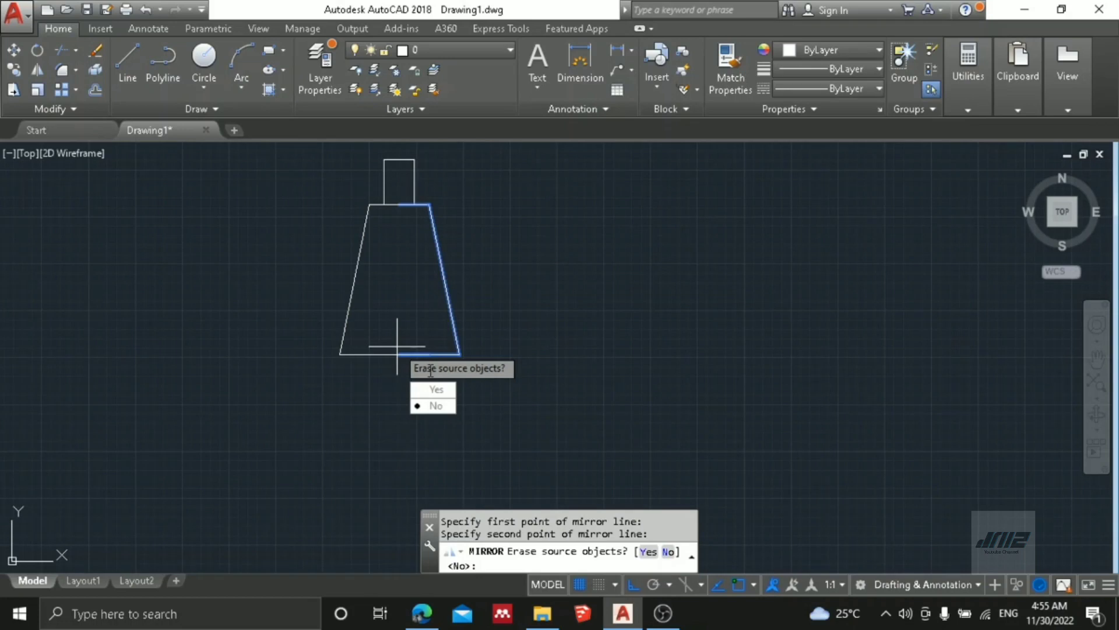
pyautogui.click(440, 401)
pyautogui.press('Escape')
pyautogui.moveTo(443, 321); pyautogui.dragTo(465, 250, button='middle')
pyautogui.press('Escape')
pyautogui.press('Escape')
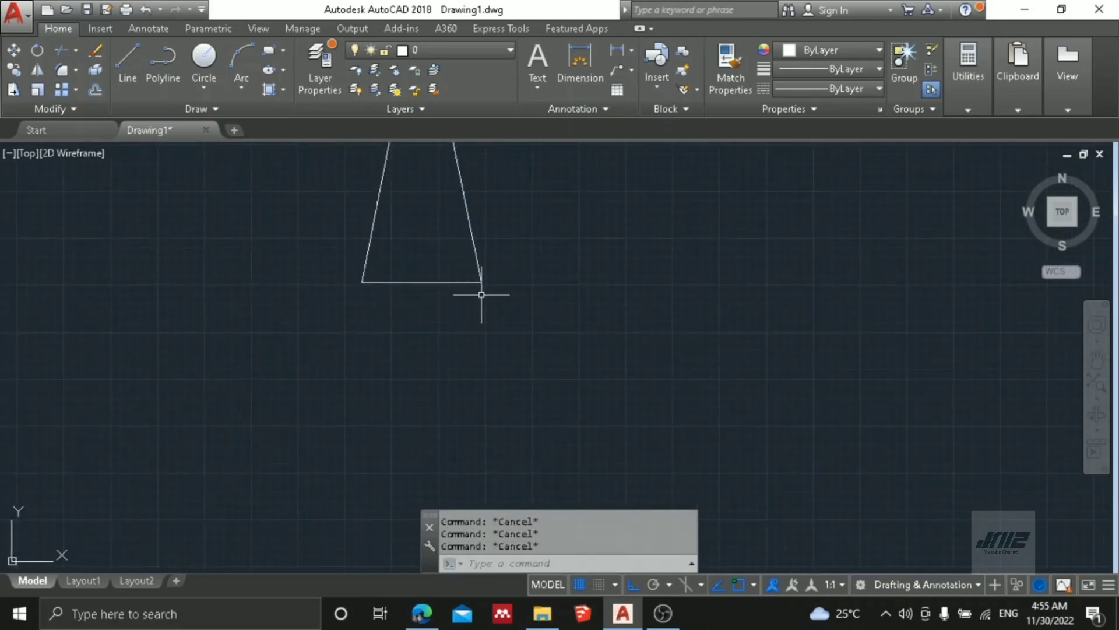
# Draw a single line along the trapezoid's base from its right corner to its left corner.
pyautogui.press('Return')
pyautogui.press('Escape')
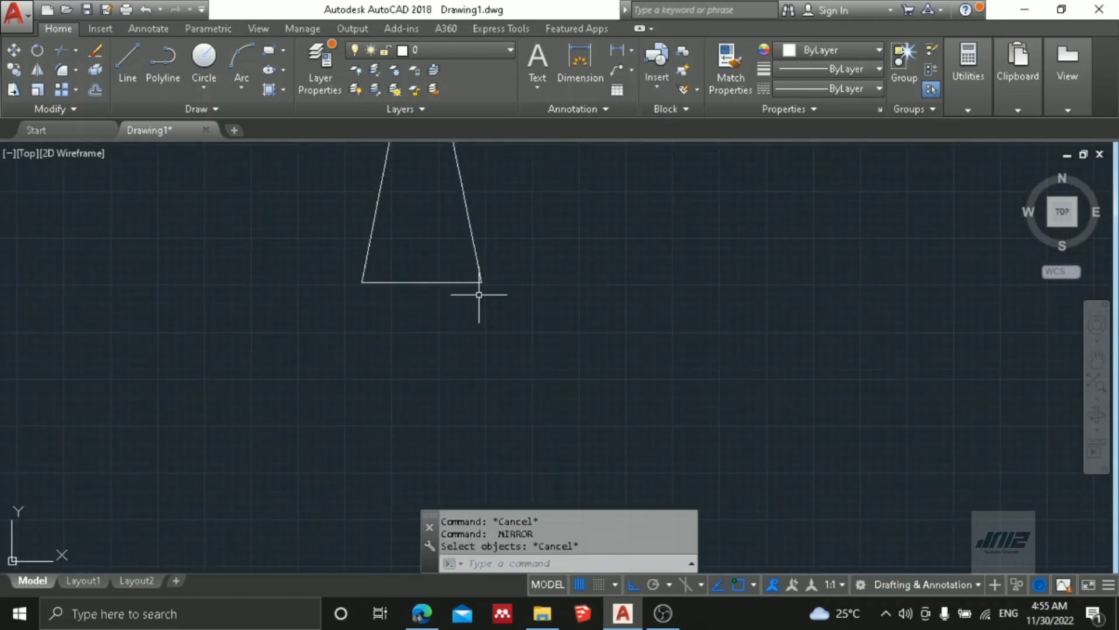
pyautogui.write('l')
pyautogui.press('Return')
pyautogui.click(481, 283)
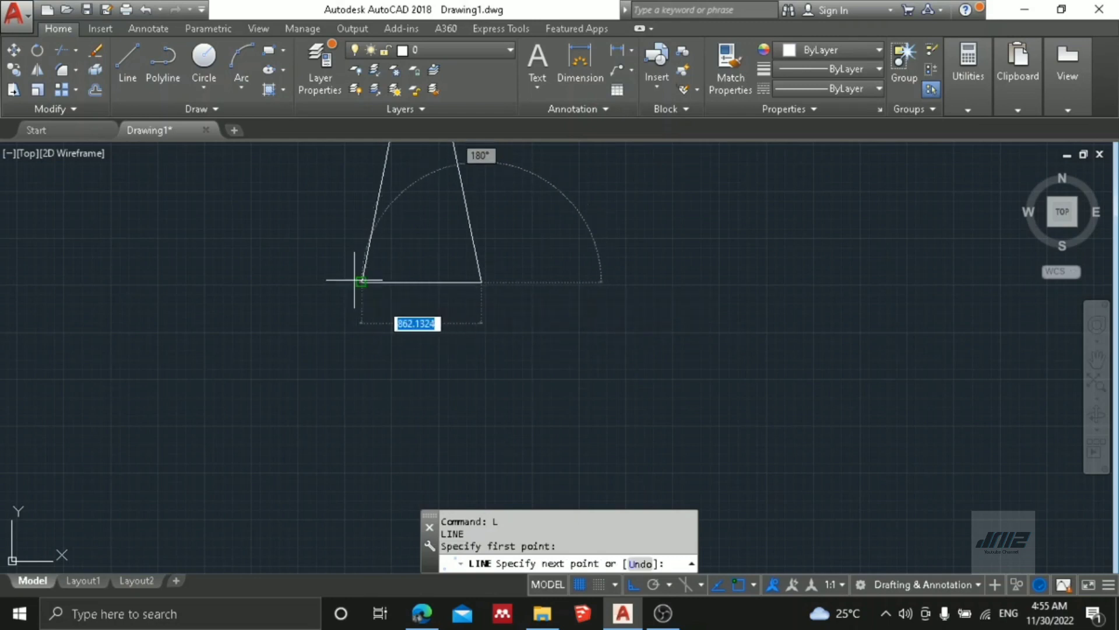
pyautogui.press('Escape')
# Copy the trapezoid's full base line 150 units straight down.
pyautogui.click(407, 282)
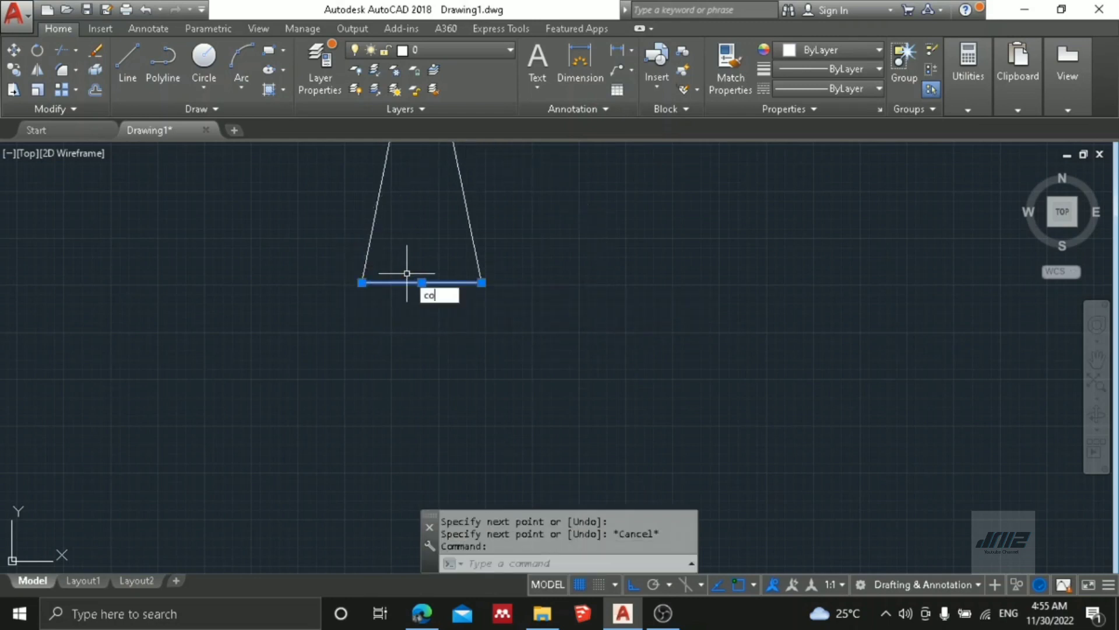
pyautogui.write('co')
pyautogui.press('Return')
pyautogui.click(407, 282)
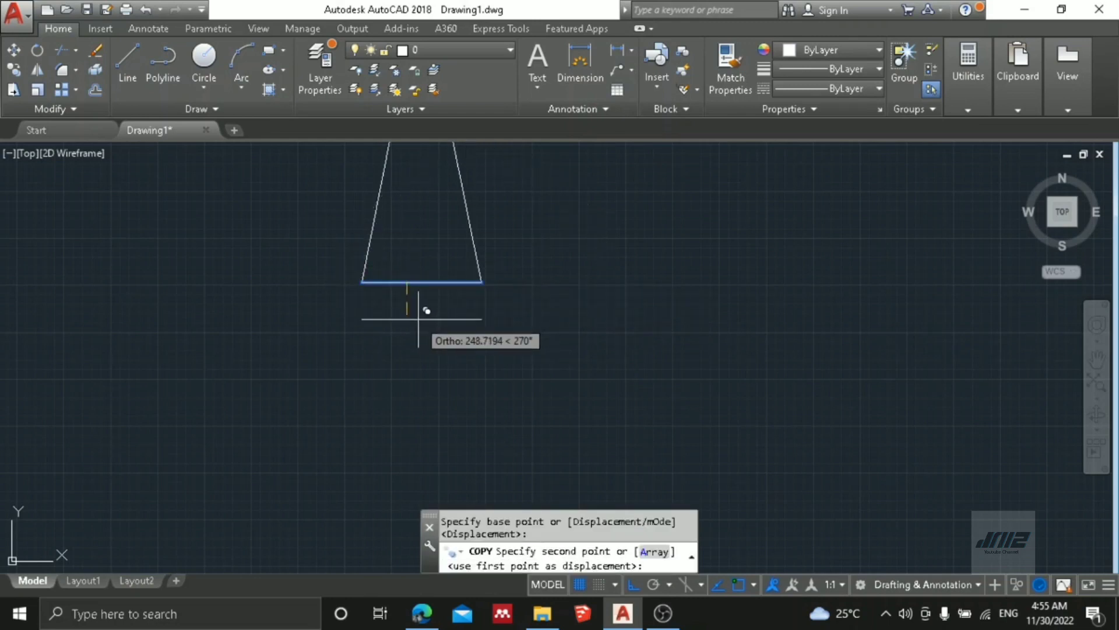
pyautogui.write('100')
pyautogui.press('BackSpace')
pyautogui.press('BackSpace')
pyautogui.press('BackSpace')
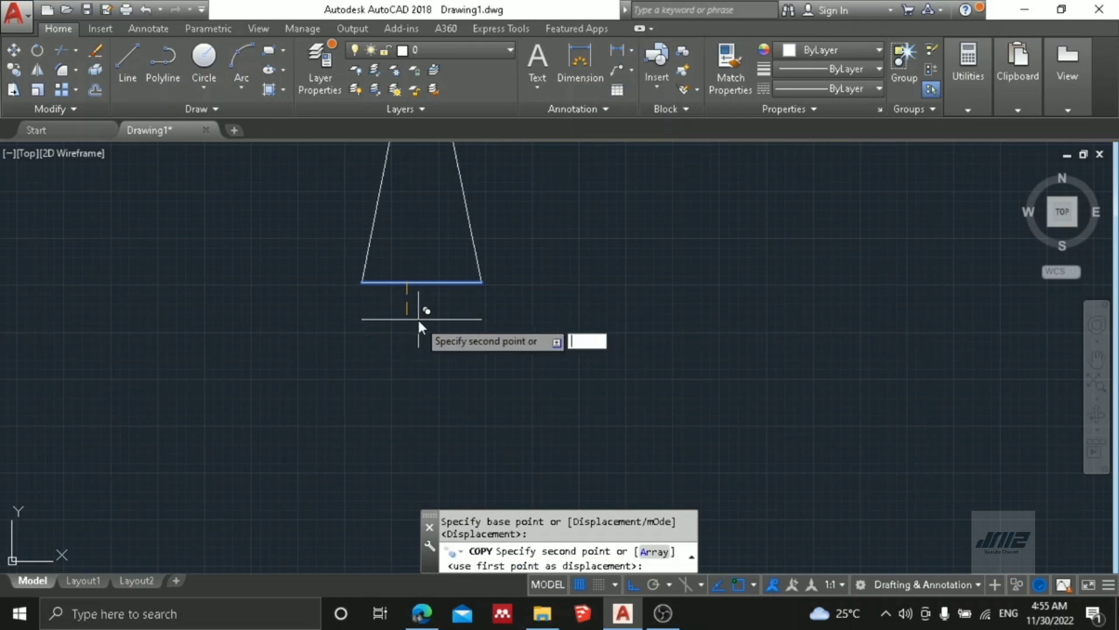
pyautogui.write('150')
pyautogui.press('Return')
pyautogui.press('Escape')
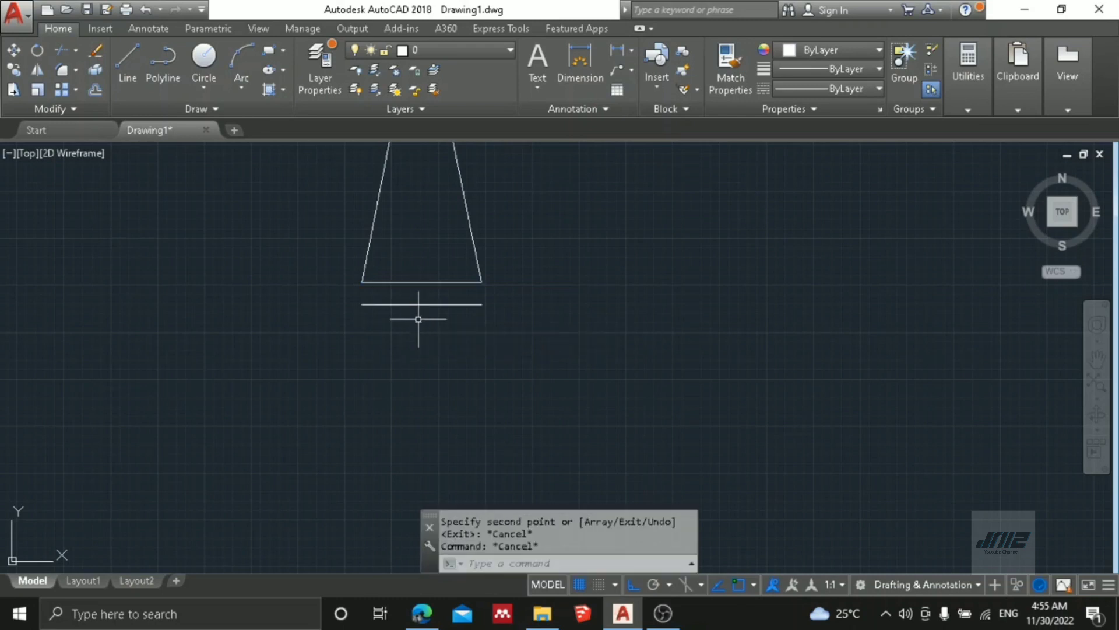
# Copy the new line below the trapezoid another 50 units down.
pyautogui.click(435, 295)
pyautogui.click(407, 321)
pyautogui.write('co')
pyautogui.press('Return')
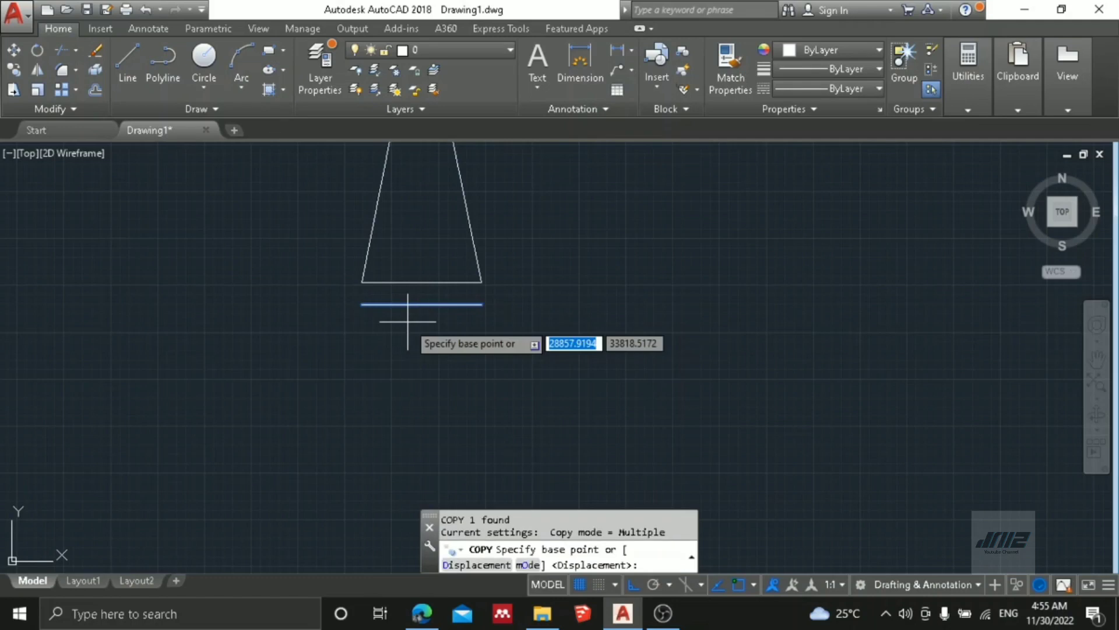
pyautogui.click(400, 304)
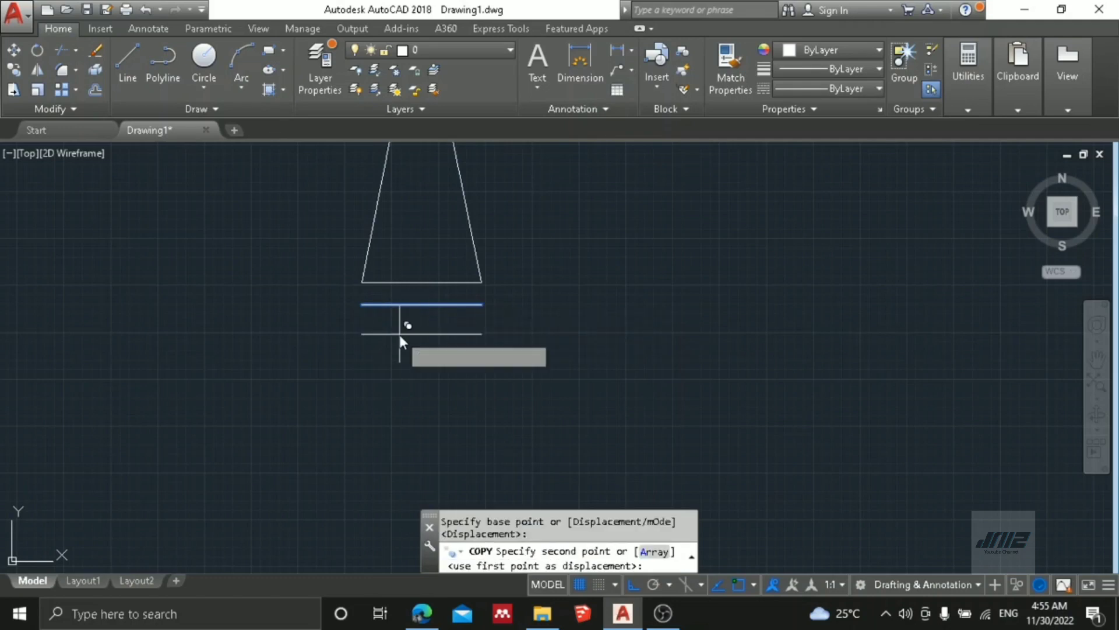
pyautogui.write('50')
pyautogui.press('Return')
pyautogui.press('Escape')
pyautogui.scroll(2, 397, 313)
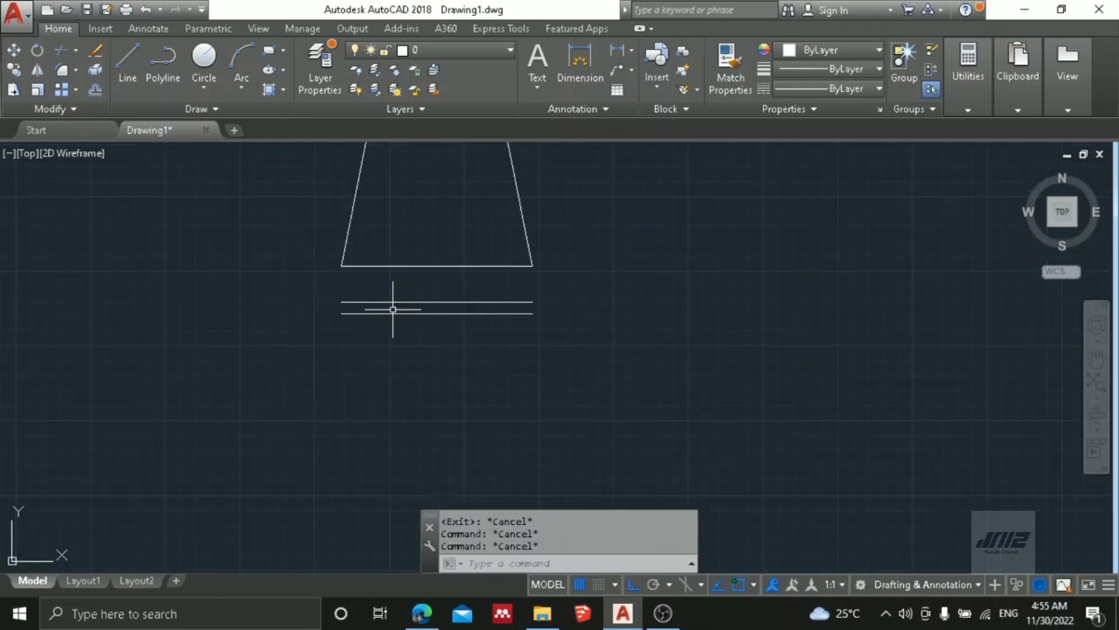
# Draw a 100-unit horizontal line to the right from the trapezoid's lower right corner.
pyautogui.write('l')
pyautogui.press('Return')
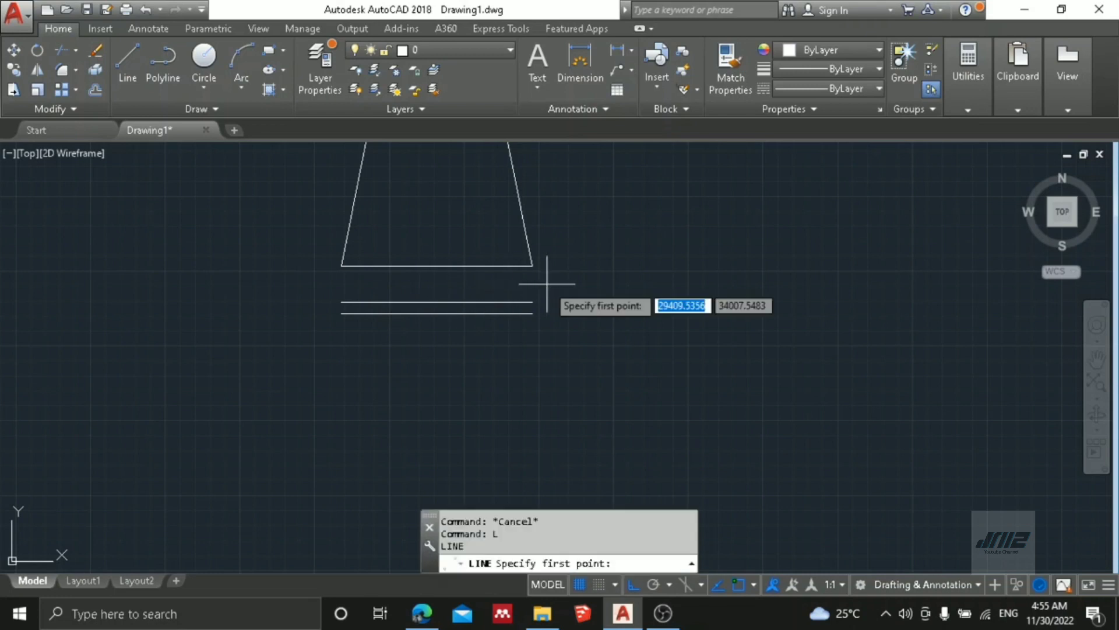
pyautogui.click(533, 266)
pyautogui.write('100')
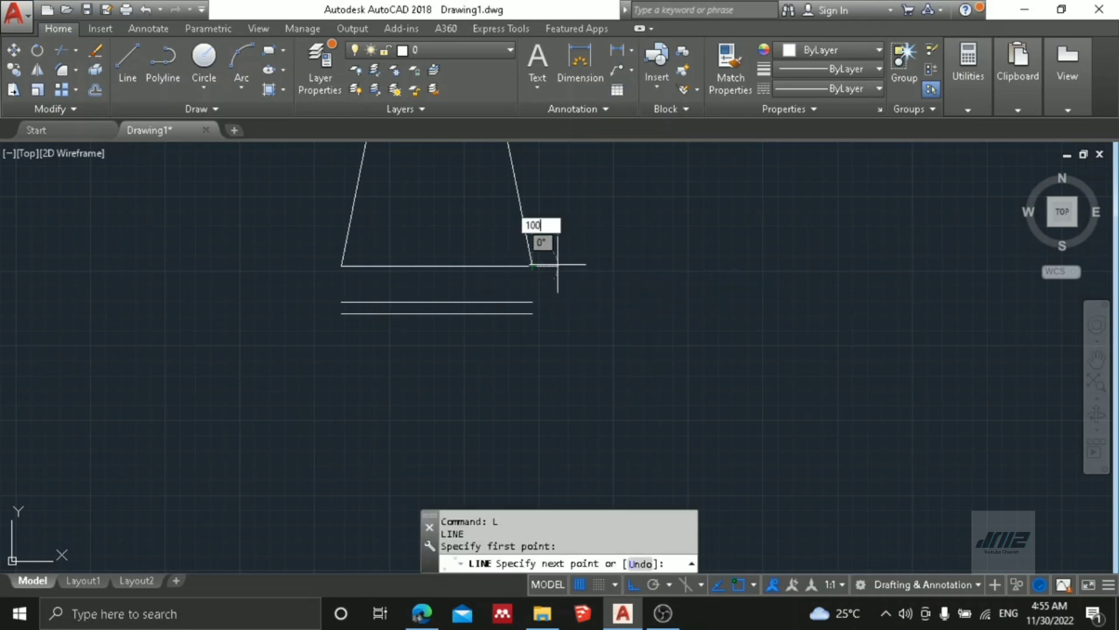
pyautogui.press('Return')
pyautogui.press('Escape')
# Draw a 100-unit line to the left from the left end of the first copied line below the trapezoid.
pyautogui.write('l')
pyautogui.press('Return')
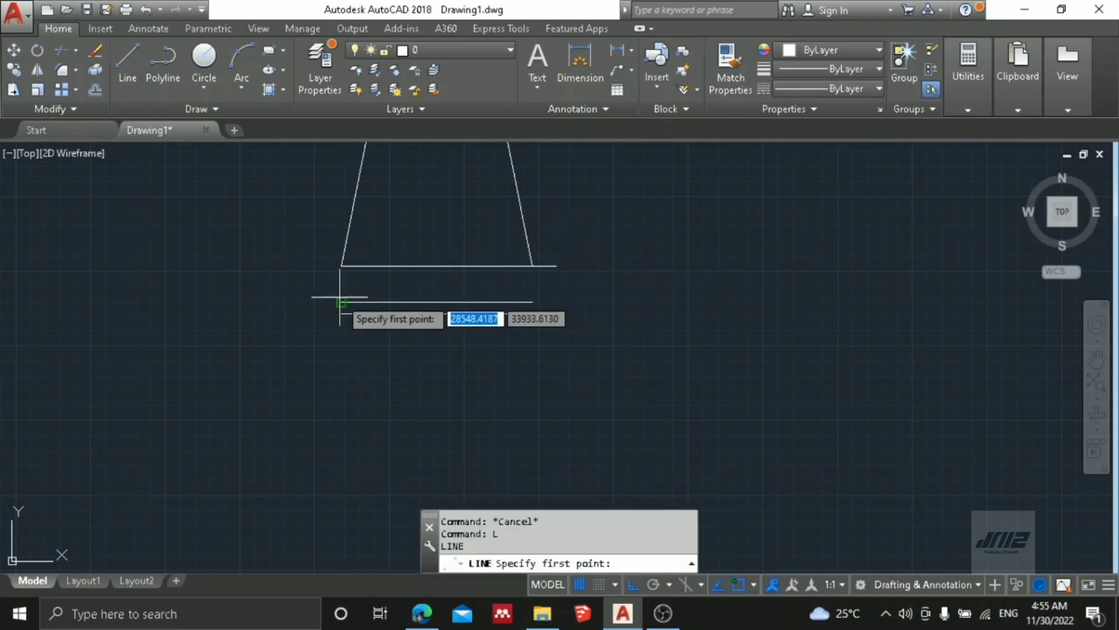
pyautogui.click(341, 302)
pyautogui.write('100')
pyautogui.press('Return')
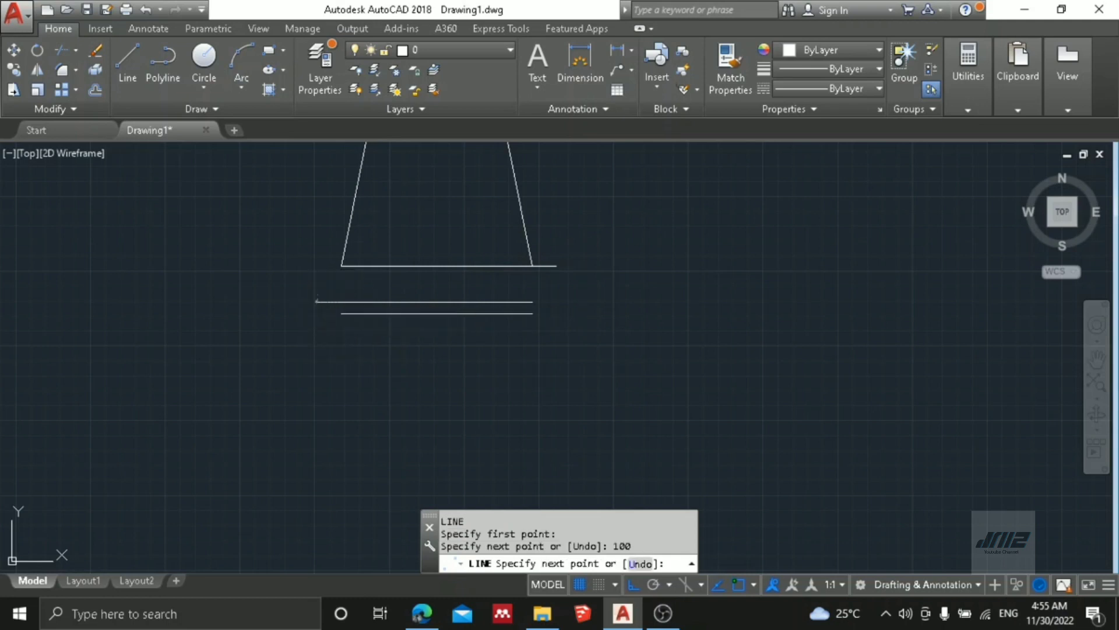
pyautogui.press('Escape')
# Draw a rectangle under the trapezoid with its opposite corners at the outer ends of the two 100-unit extensions.
pyautogui.write('rec')
pyautogui.press('Return')
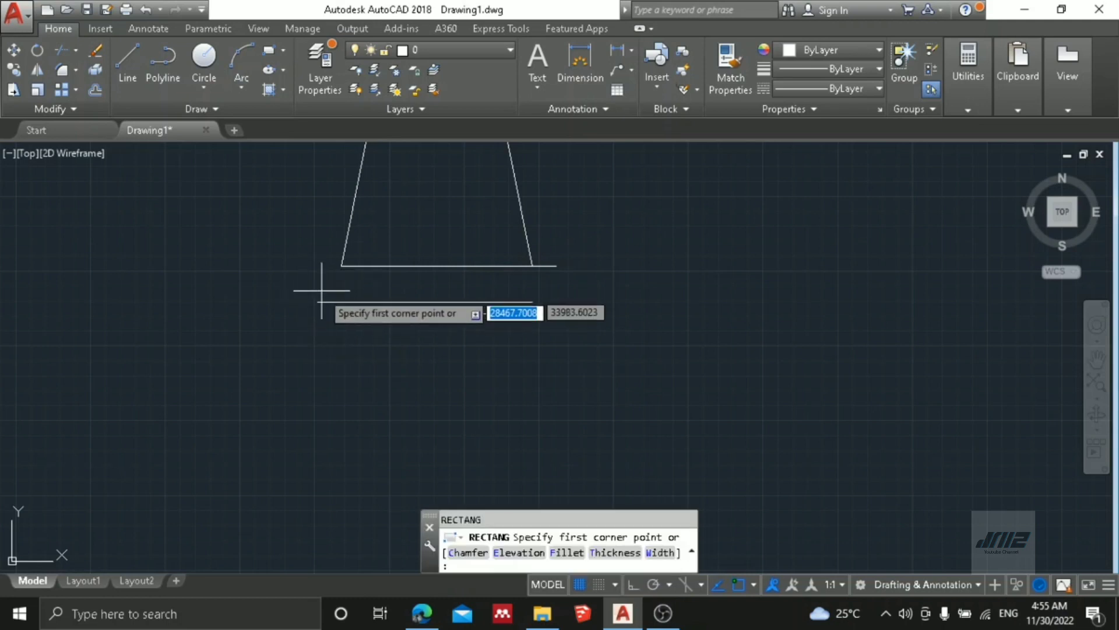
pyautogui.click(342, 266)
pyautogui.click(556, 266)
pyautogui.press('Escape')
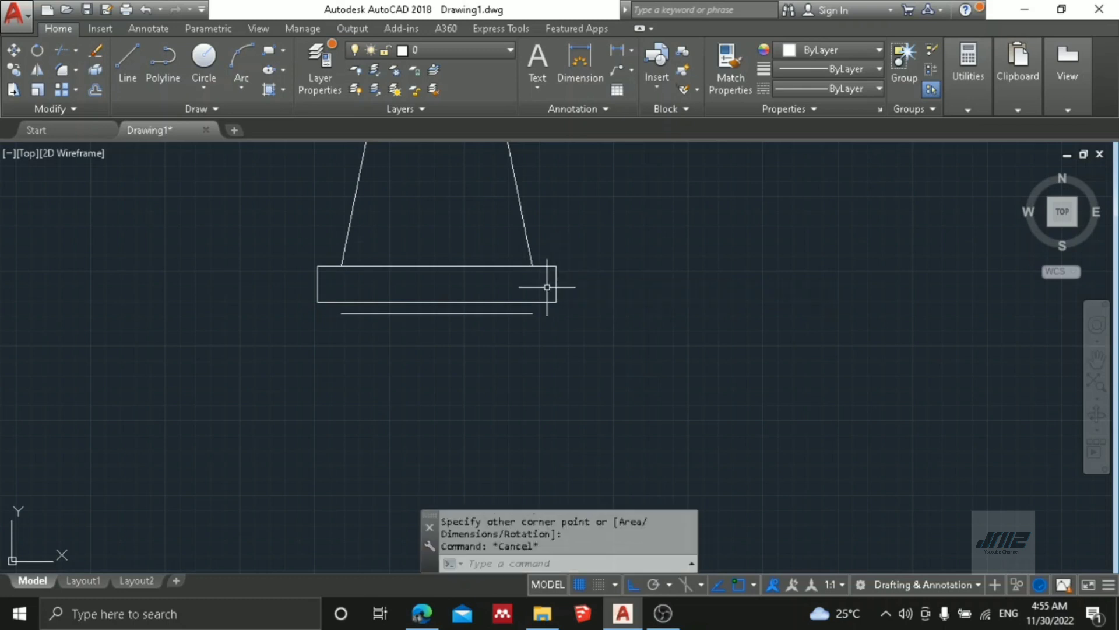
# Draw a 100-unit line to the left from the left end of the lowest horizontal line.
pyautogui.write('l')
pyautogui.press('Return')
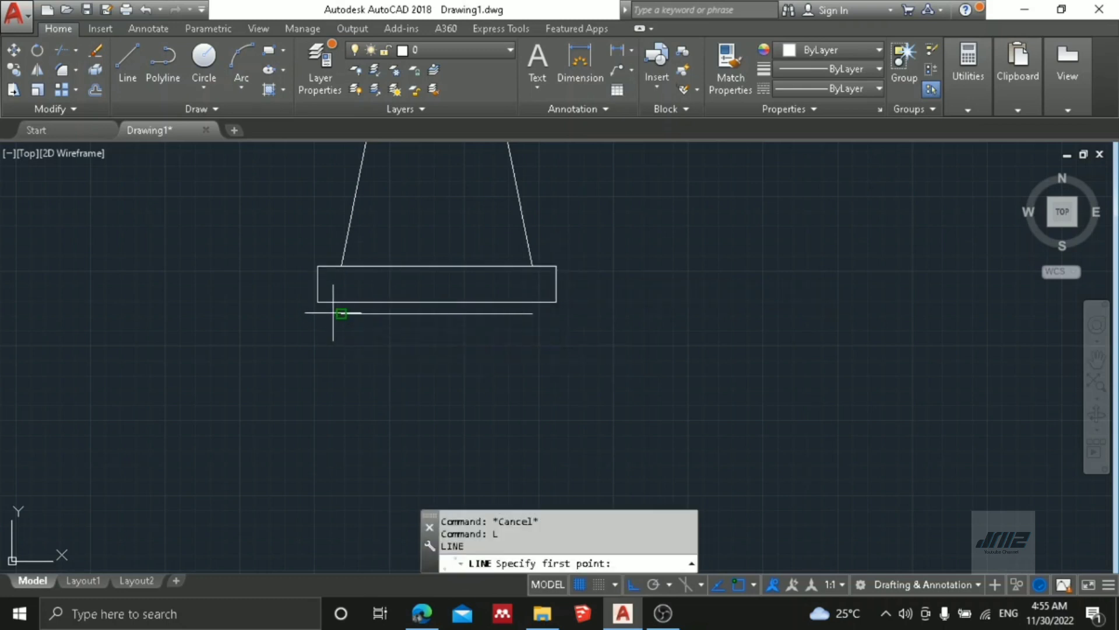
pyautogui.click(341, 313)
pyautogui.write('100')
pyautogui.press('Return')
pyautogui.press('Escape')
pyautogui.press('Escape')
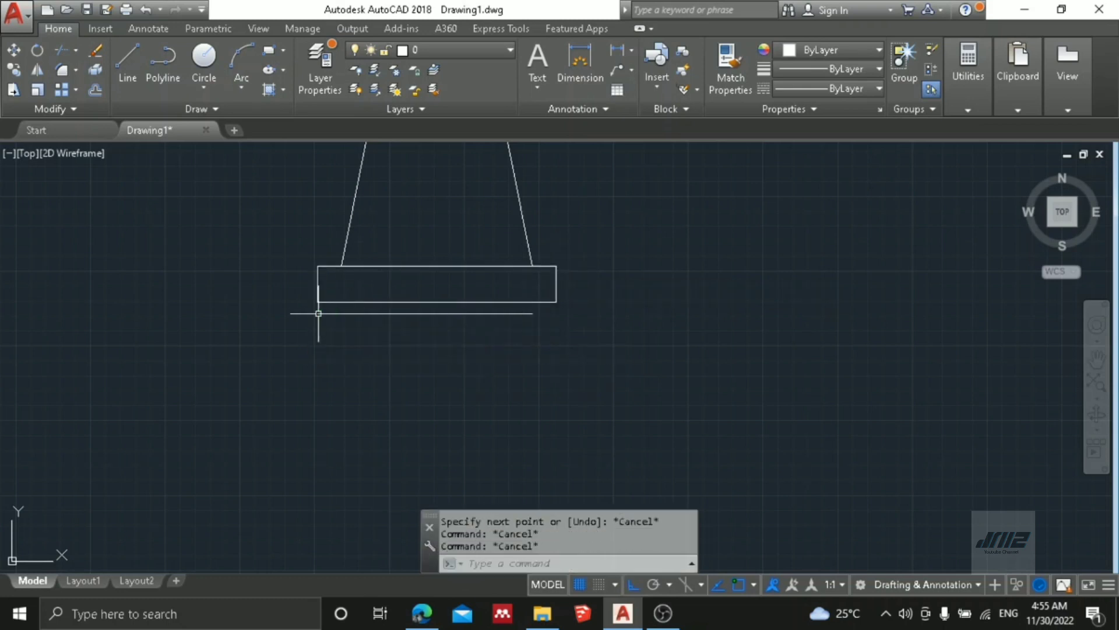
# Draw a thin rectangle from the left end of the lowest line to the lower right corner of the base rectangle.
pyautogui.write('rec')
pyautogui.press('Return')
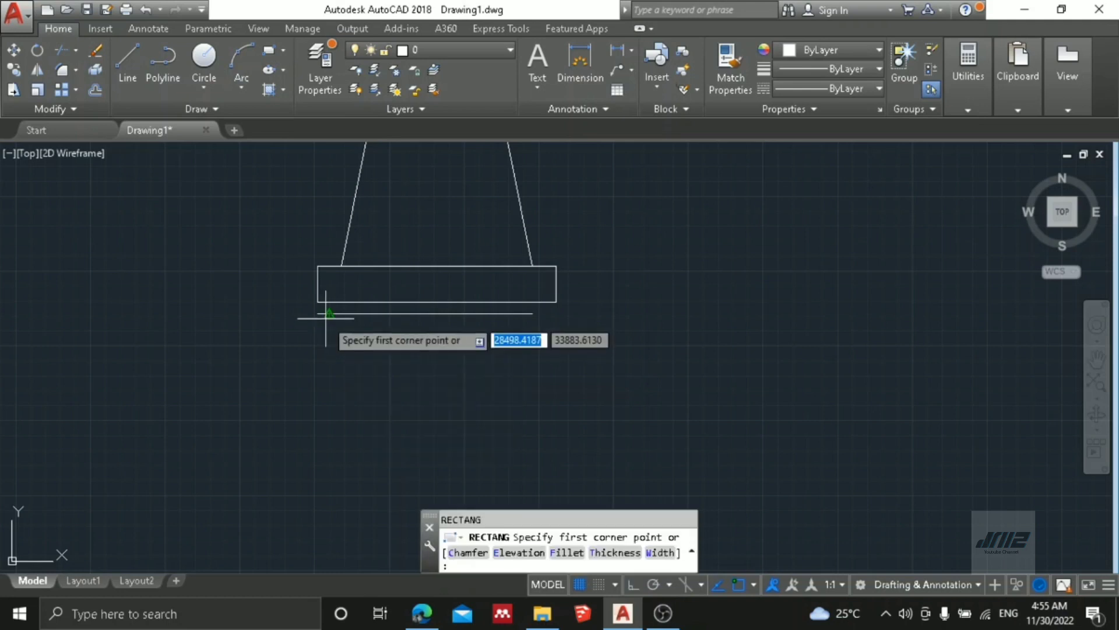
pyautogui.click(316, 314)
pyautogui.click(557, 302)
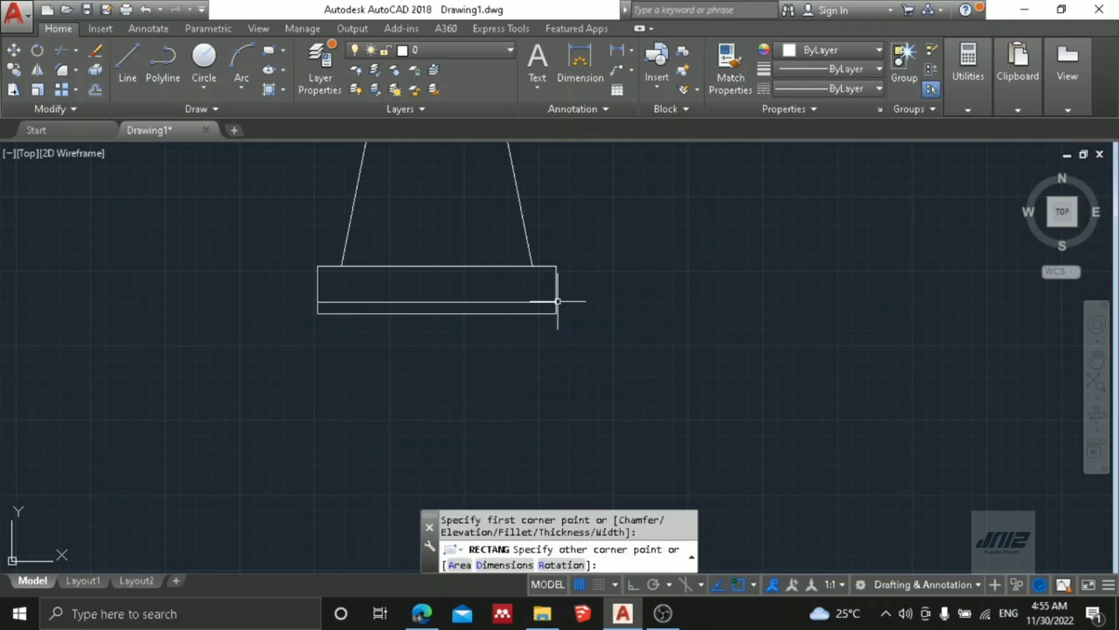
pyautogui.press('Escape')
pyautogui.press('Escape')
pyautogui.press('Escape')
# Hatch the inside of the trapezoid body with the GRAVEL pattern.
pyautogui.scroll(-4, 542, 330)
pyautogui.scroll(4, 495, 370)
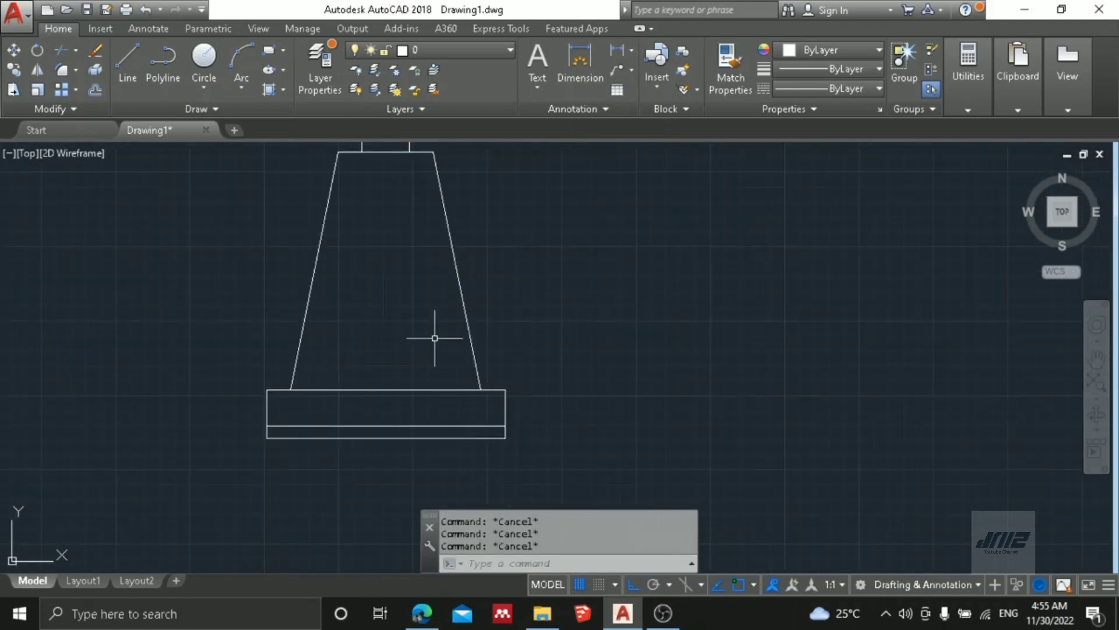
pyautogui.scroll(-2, 495, 408)
pyautogui.moveTo(525, 391); pyautogui.dragTo(526, 349, button='middle')
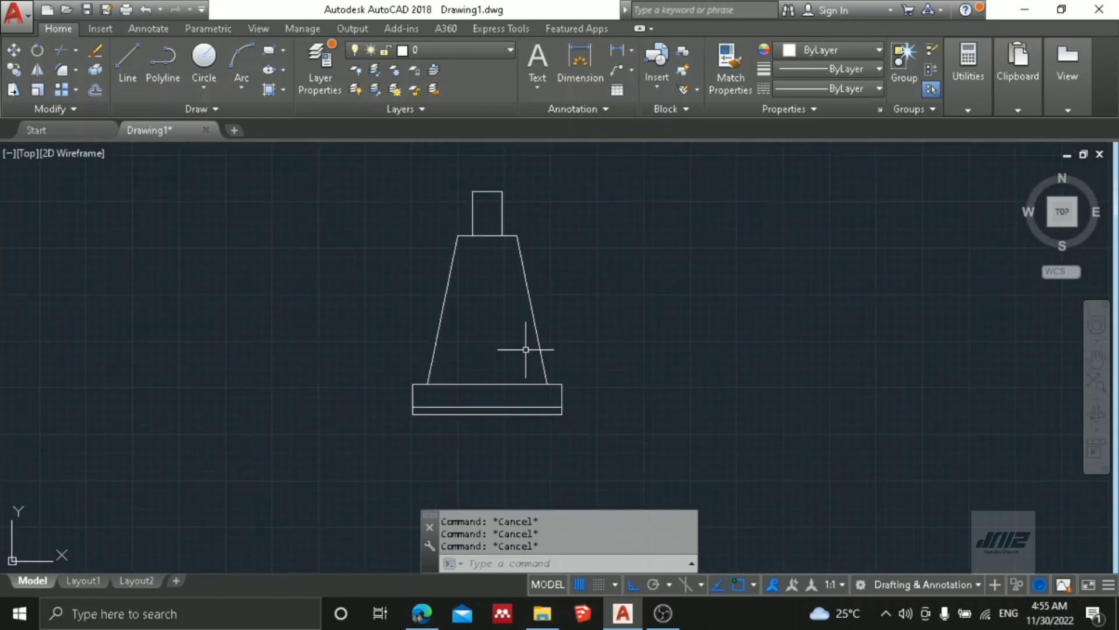
pyautogui.press('Return')
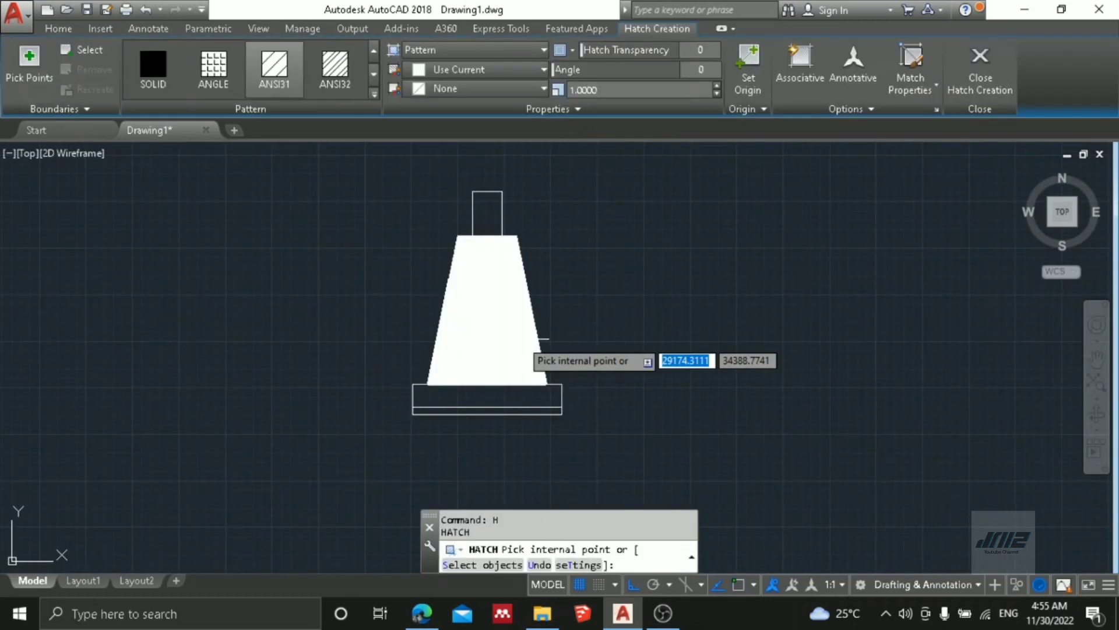
pyautogui.scroll(-2, 284, 83)
pyautogui.scroll(-3, 284, 83)
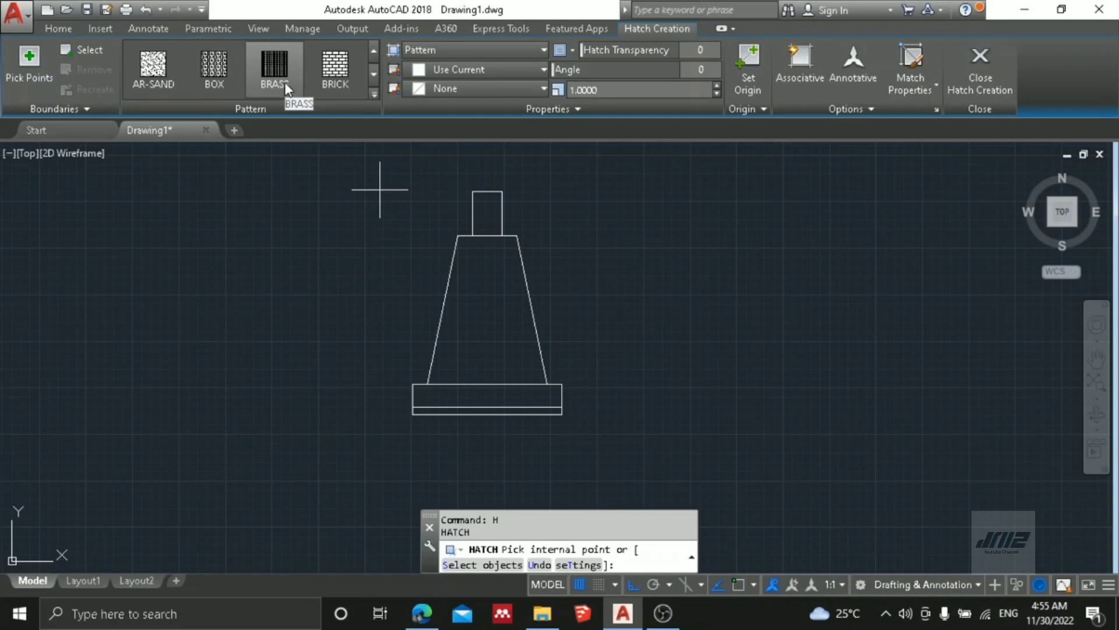
pyautogui.scroll(-2, 284, 82)
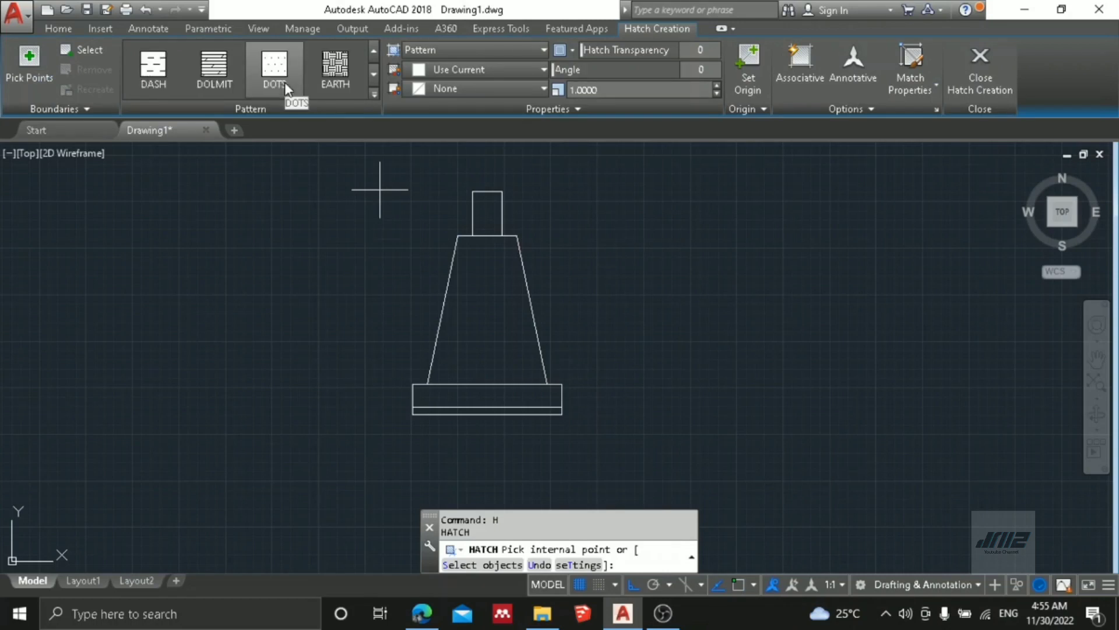
pyautogui.scroll(2, 324, 154)
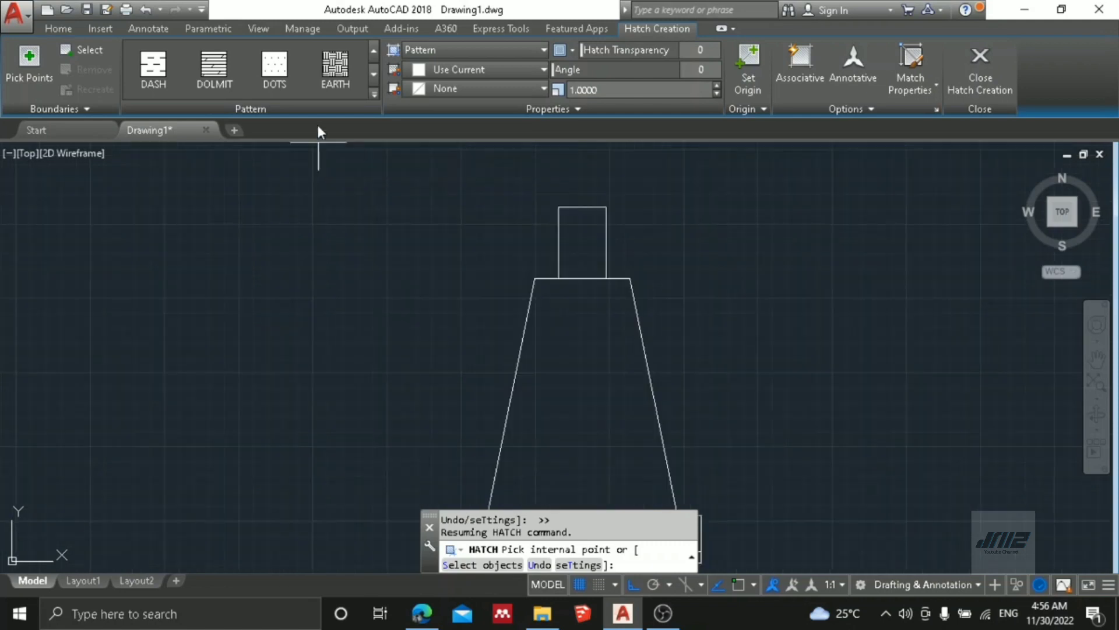
pyautogui.scroll(-2, 299, 65)
pyautogui.scroll(-4, 308, 78)
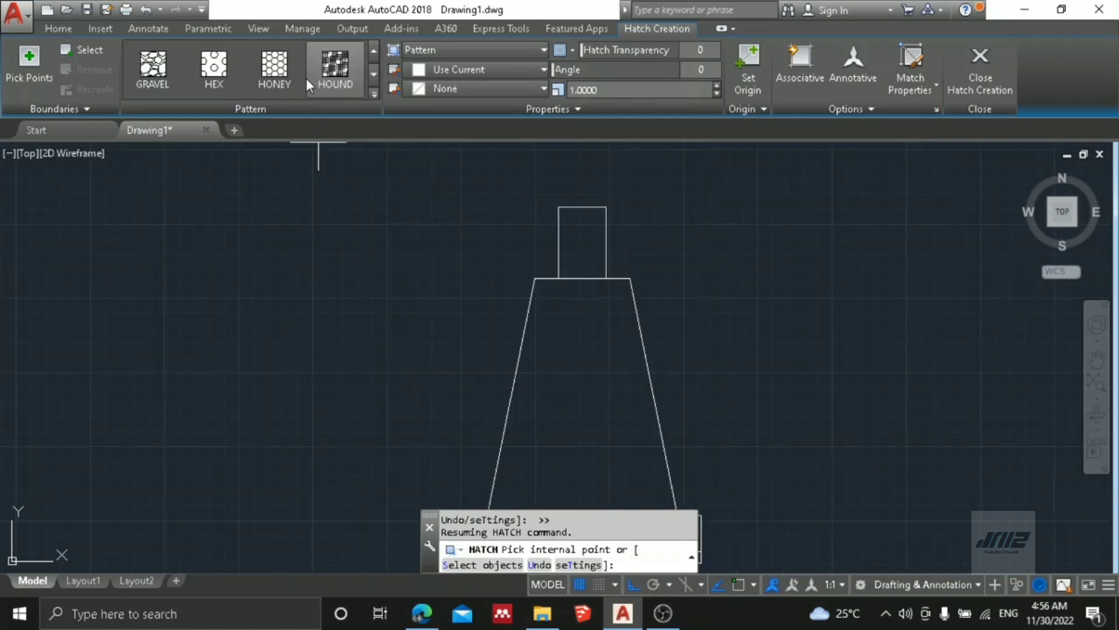
pyautogui.click(172, 74)
pyautogui.scroll(-3, 338, 226)
pyautogui.scroll(2, 364, 225)
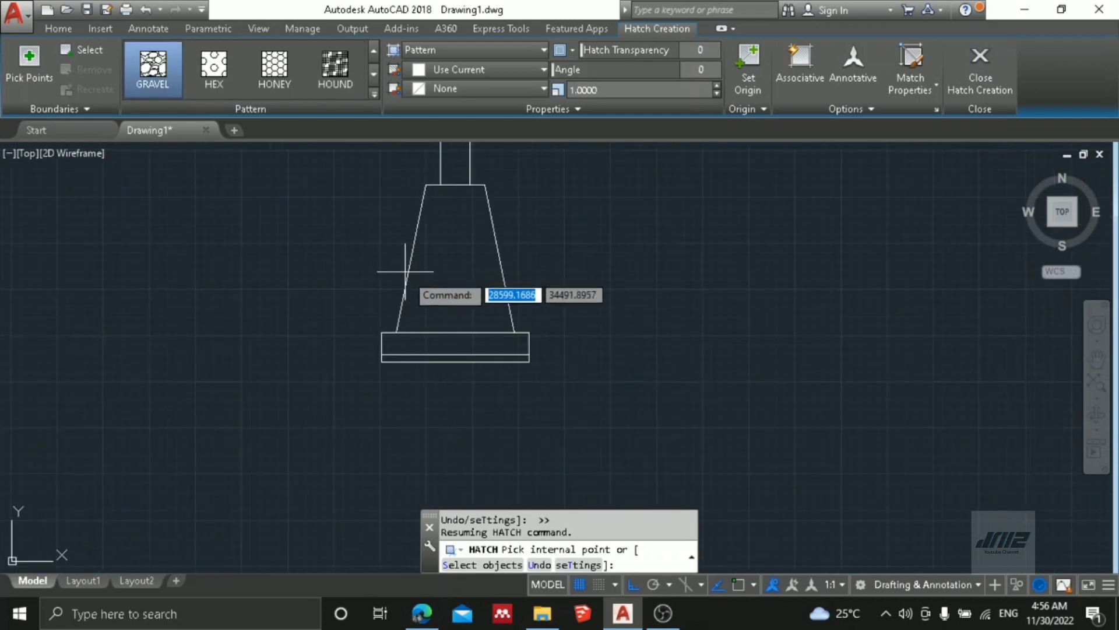
pyautogui.click(452, 256)
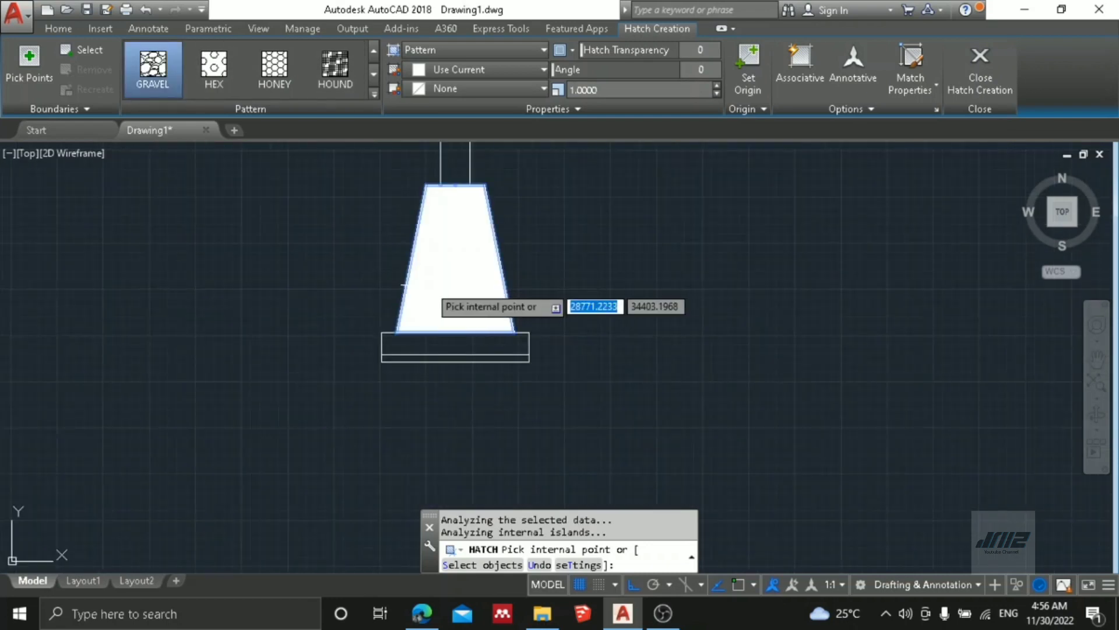
# Set the gravel hatch scale to 500 and finish the hatch.
pyautogui.click(602, 92)
pyautogui.write('100')
pyautogui.press('Return')
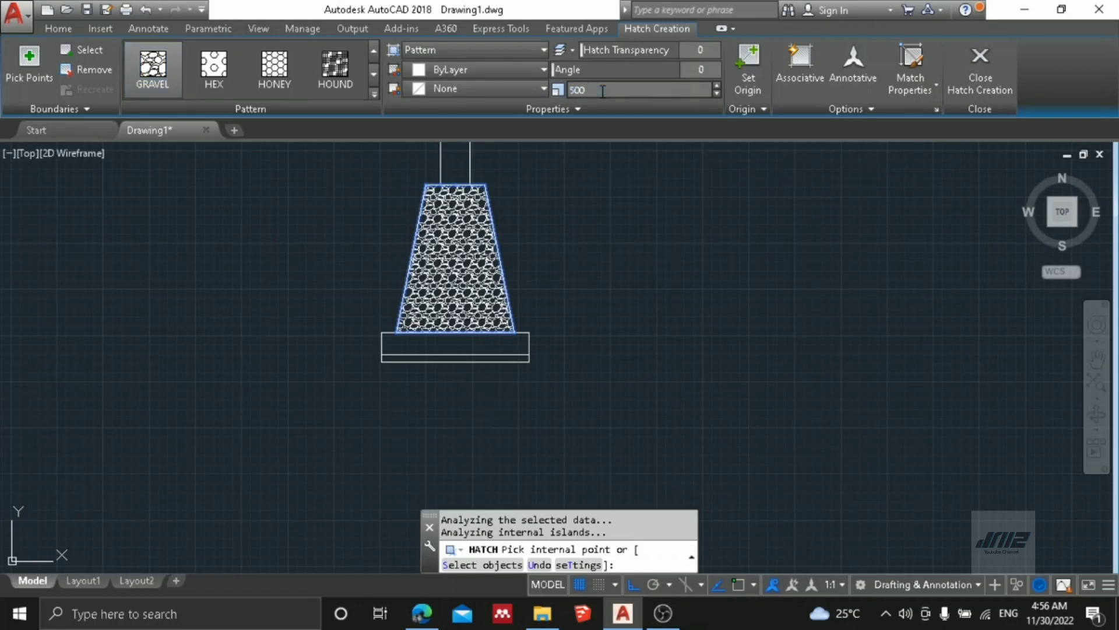
pyautogui.write('500')
pyautogui.press('Return')
pyautogui.press('Escape')
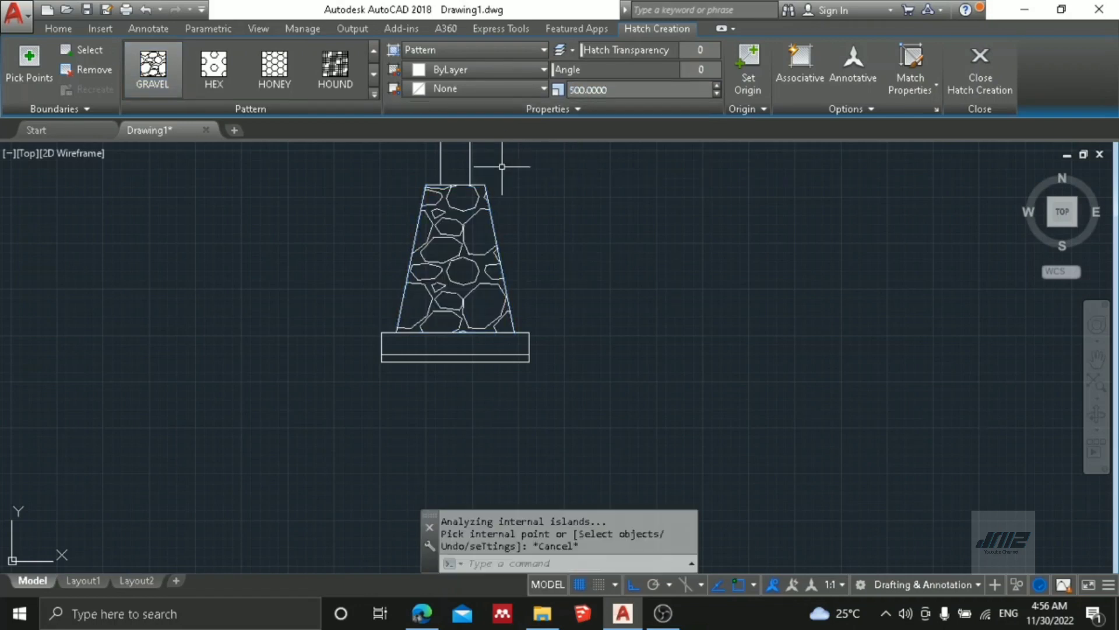
pyautogui.moveTo(472, 192)
pyautogui.mouseDown(button='middle')
pyautogui.moveTo(470, 238)
pyautogui.moveTo(492, 174)
pyautogui.mouseUp(button='middle')
pyautogui.press('Escape')
pyautogui.press('Escape')
pyautogui.press('Escape')
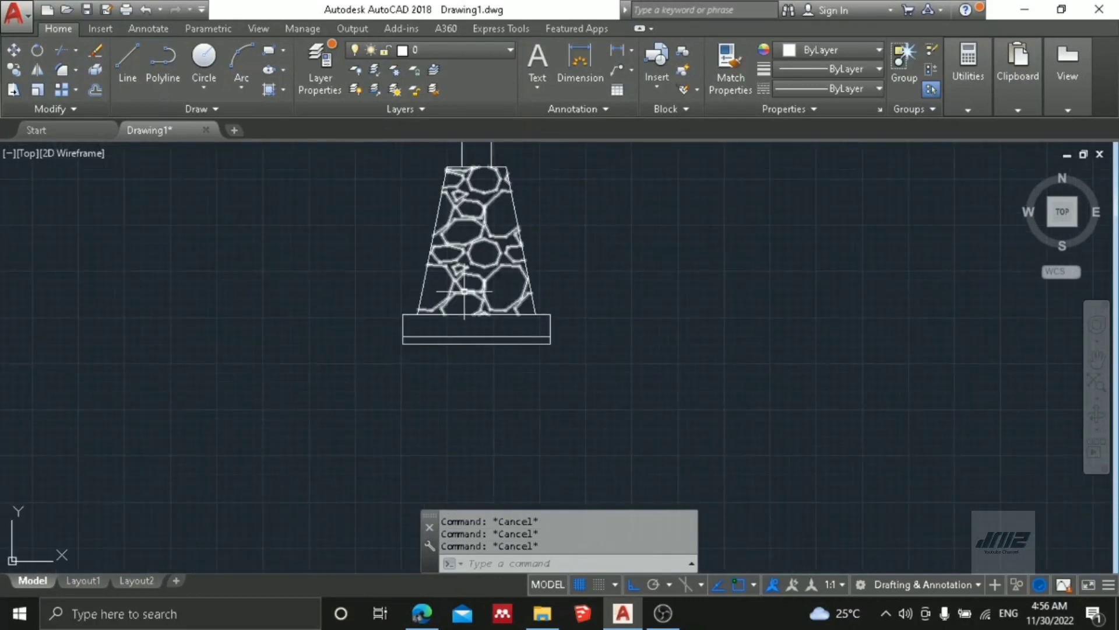
# Draw a narrow upright ellipse about 29 units wide near the left end of the upper base rectangle.
pyautogui.write('eli')
pyautogui.press('BackSpace')
pyautogui.write('li')
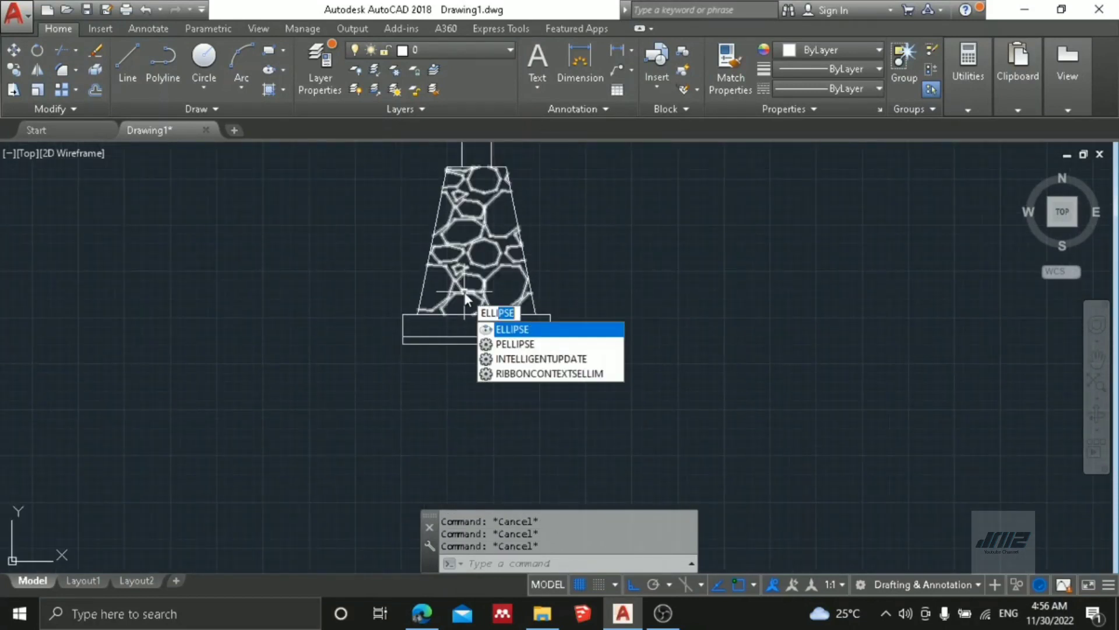
pyautogui.click(526, 331)
pyautogui.scroll(5, 415, 321)
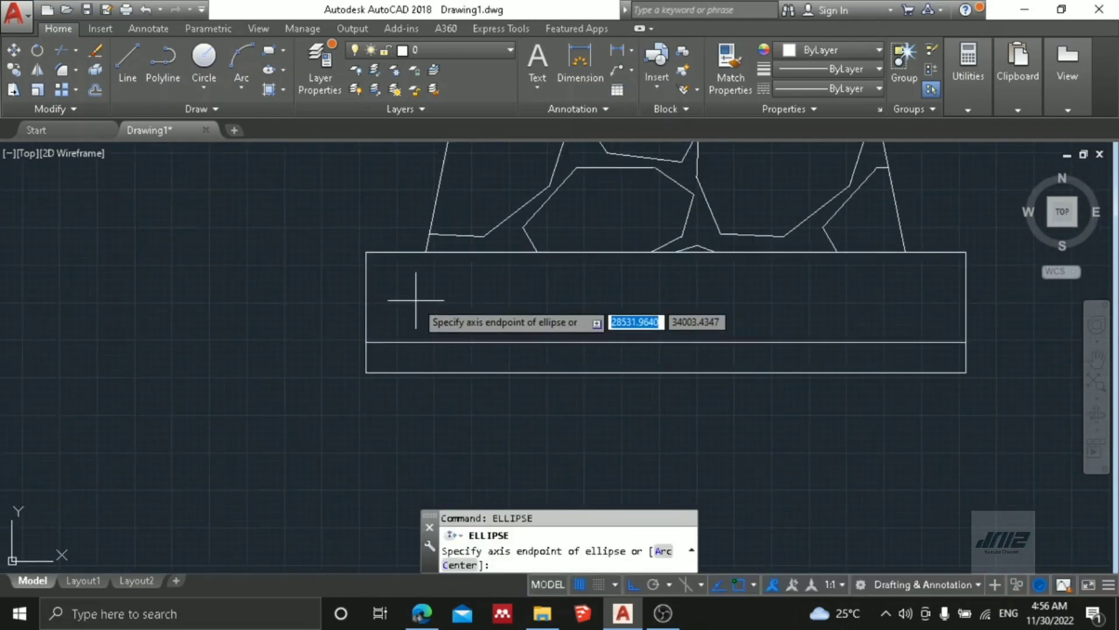
pyautogui.click(416, 300)
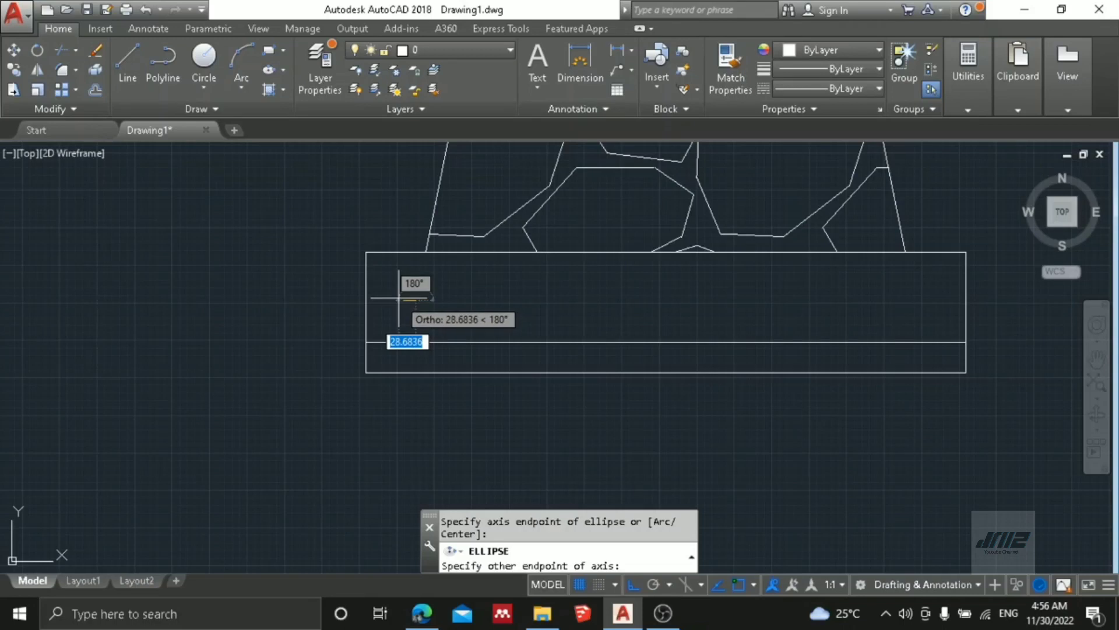
pyautogui.click(399, 299)
pyautogui.scroll(2, 405, 332)
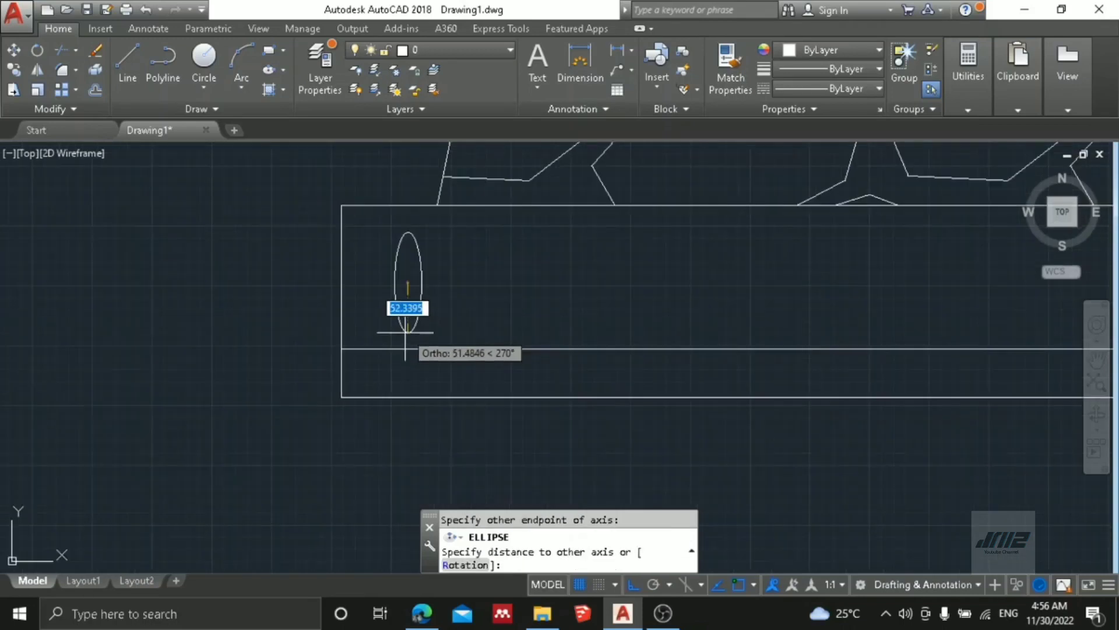
pyautogui.click(407, 326)
# Stretch the ellipse vertically by moving its top quadrant to the upper edge of the base rectangle.
pyautogui.click(435, 321)
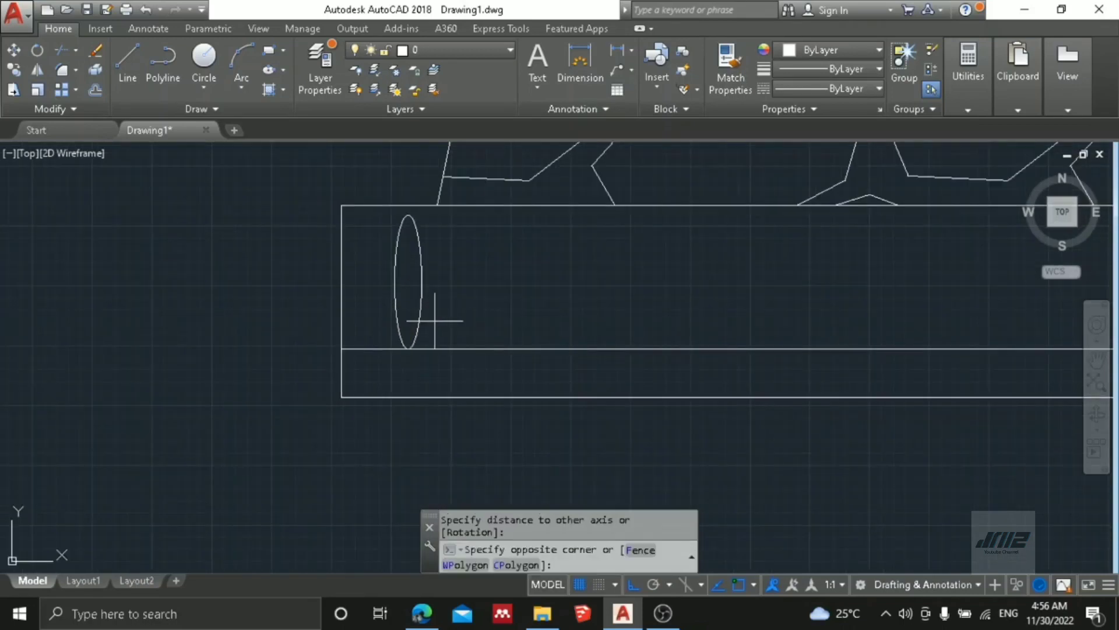
pyautogui.click(406, 252)
pyautogui.click(408, 215)
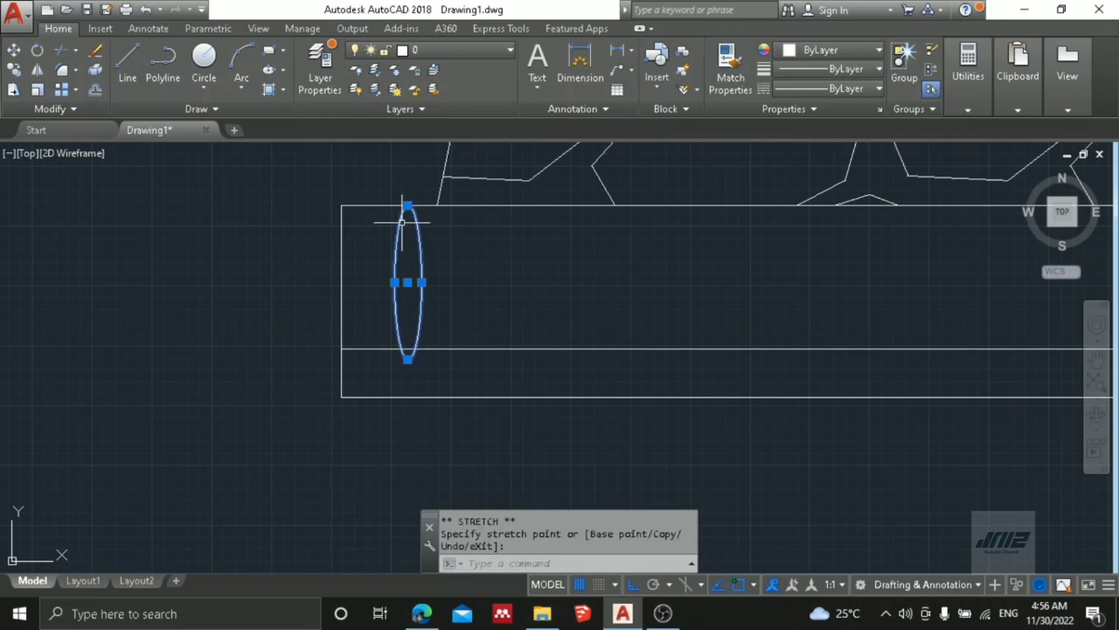
# Move the ellipse up so its bottom quadrant sits on the line between the two base rectangles.
pyautogui.scroll(5, 411, 359)
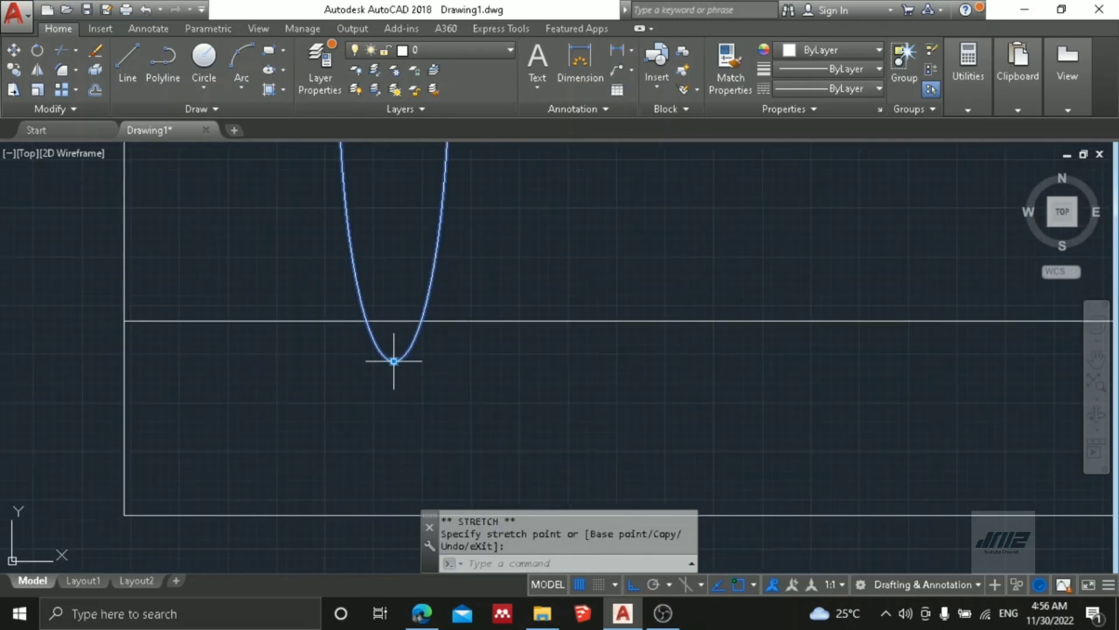
pyautogui.scroll(-3, 421, 382)
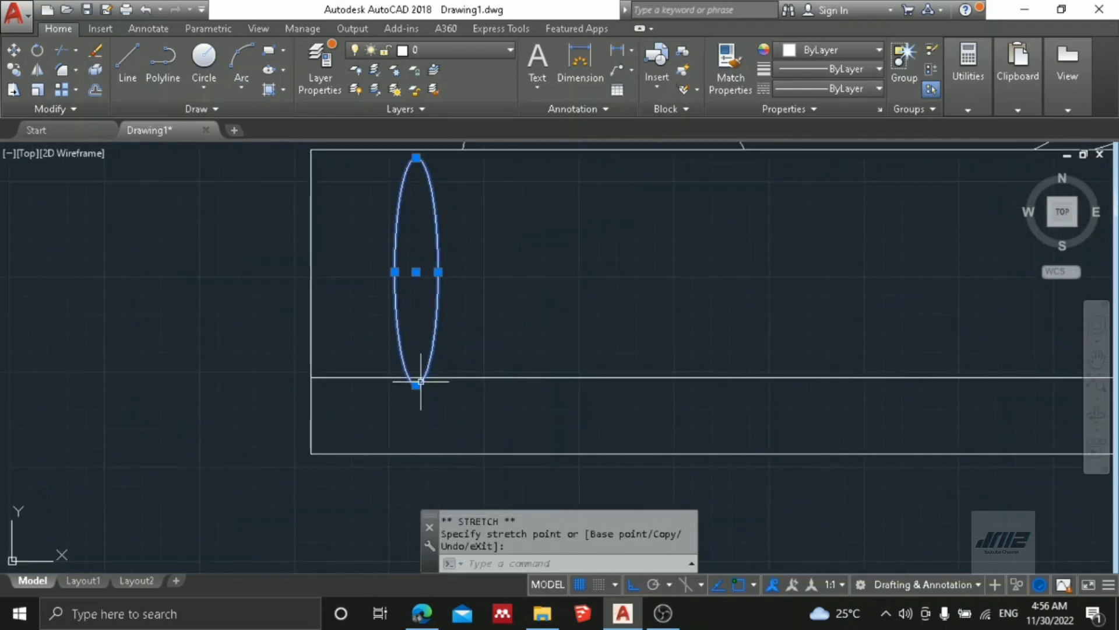
pyautogui.press('Escape')
pyautogui.write('m')
pyautogui.press('Return')
pyautogui.scroll(4, 419, 382)
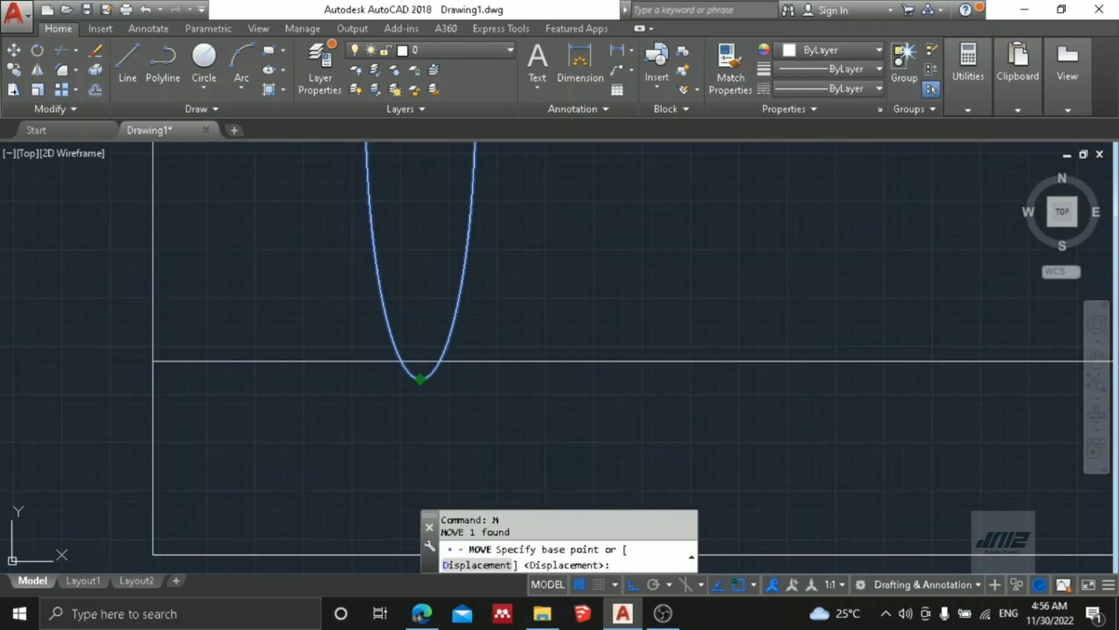
pyautogui.click(419, 363)
pyautogui.click(418, 362)
pyautogui.scroll(-4, 419, 363)
# Widen the ellipse by stretching its left quadrant outward toward the rectangle's left edge.
pyautogui.click(429, 333)
pyautogui.click(411, 352)
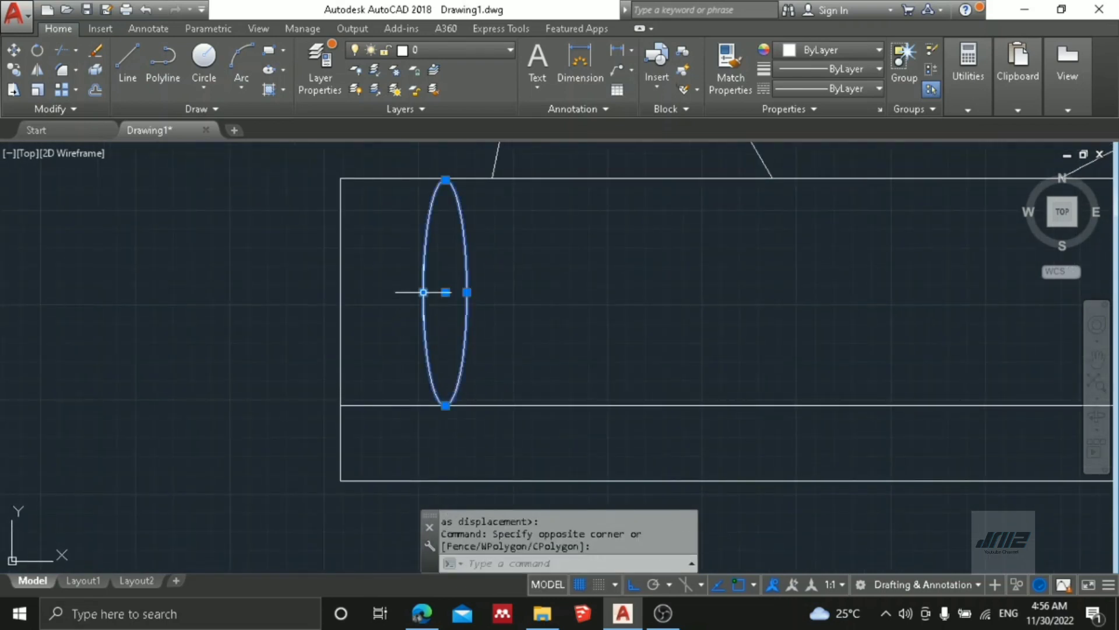
pyautogui.click(423, 292)
pyautogui.click(394, 293)
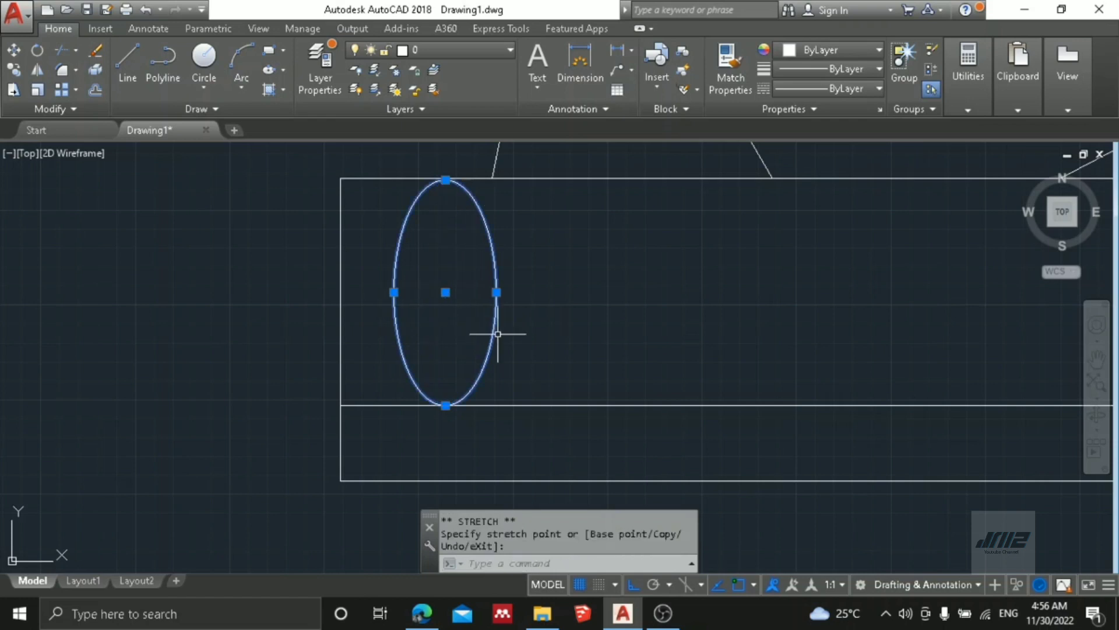
# Move the ellipse left so its left quadrant touches the left edge of the base rectangle.
pyautogui.click(514, 338)
pyautogui.click(471, 317)
pyautogui.scroll(1, 471, 317)
pyautogui.write('m')
pyautogui.press('Return')
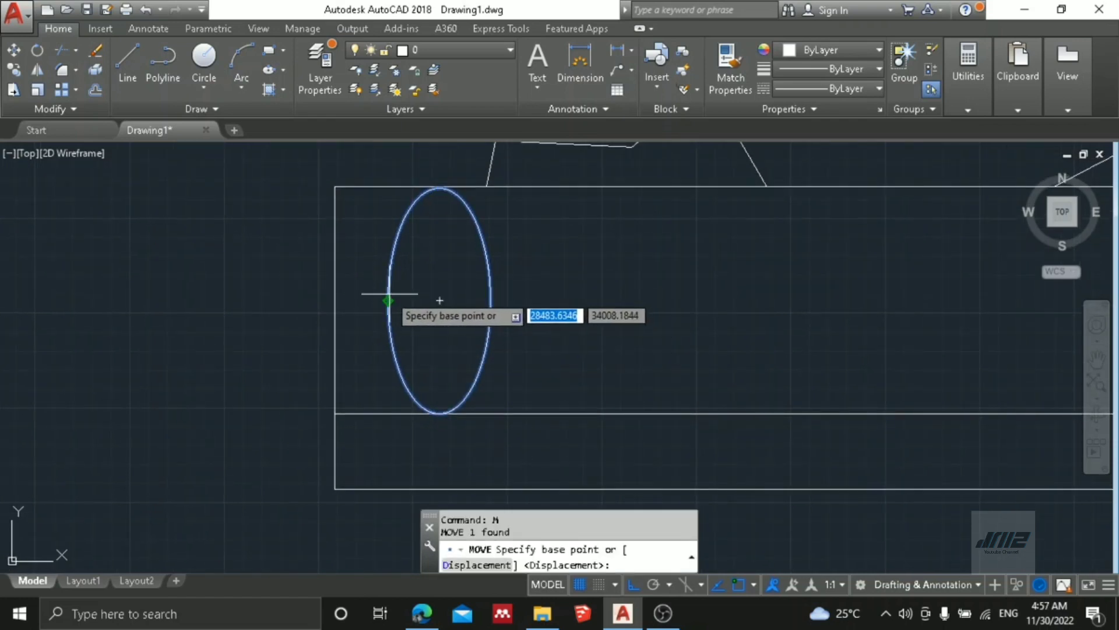
pyautogui.click(390, 299)
pyautogui.click(335, 301)
pyautogui.press('Escape')
# Copy the ellipse three times to the right, placing the copies side by side with touching quadrants.
pyautogui.click(477, 327)
pyautogui.click(415, 303)
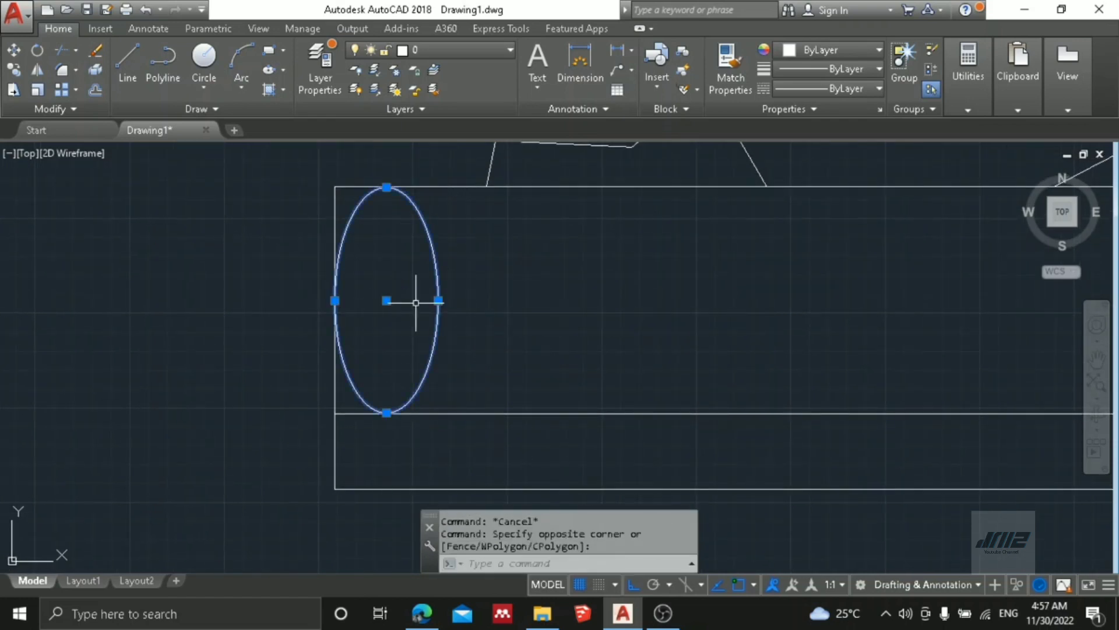
pyautogui.write('co')
pyautogui.press('Return')
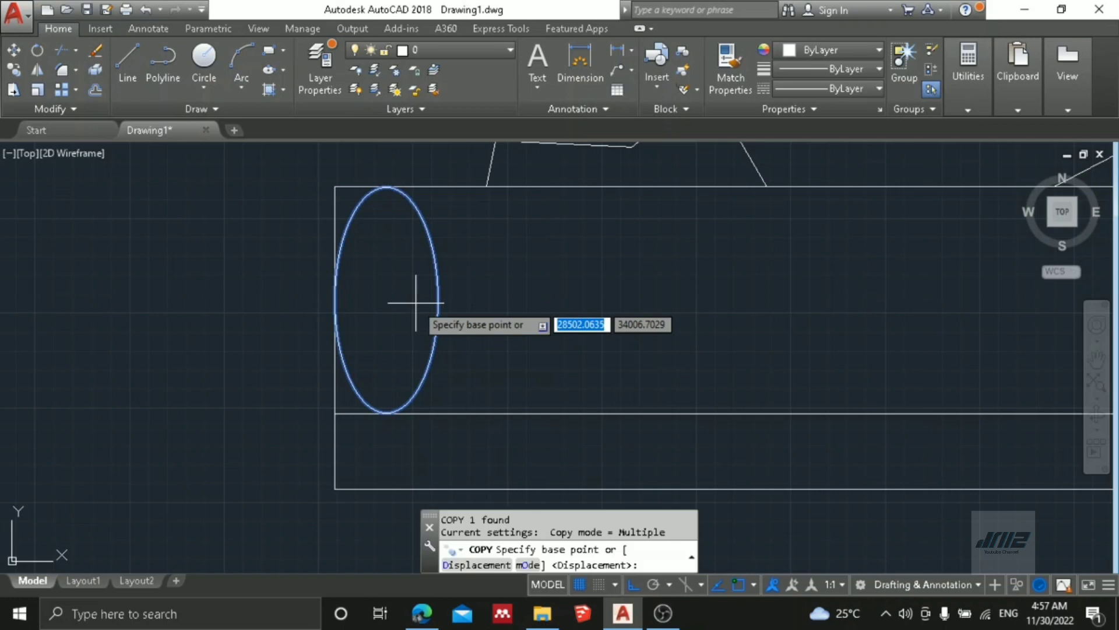
pyautogui.click(335, 300)
pyautogui.click(437, 299)
pyautogui.scroll(-4, 583, 324)
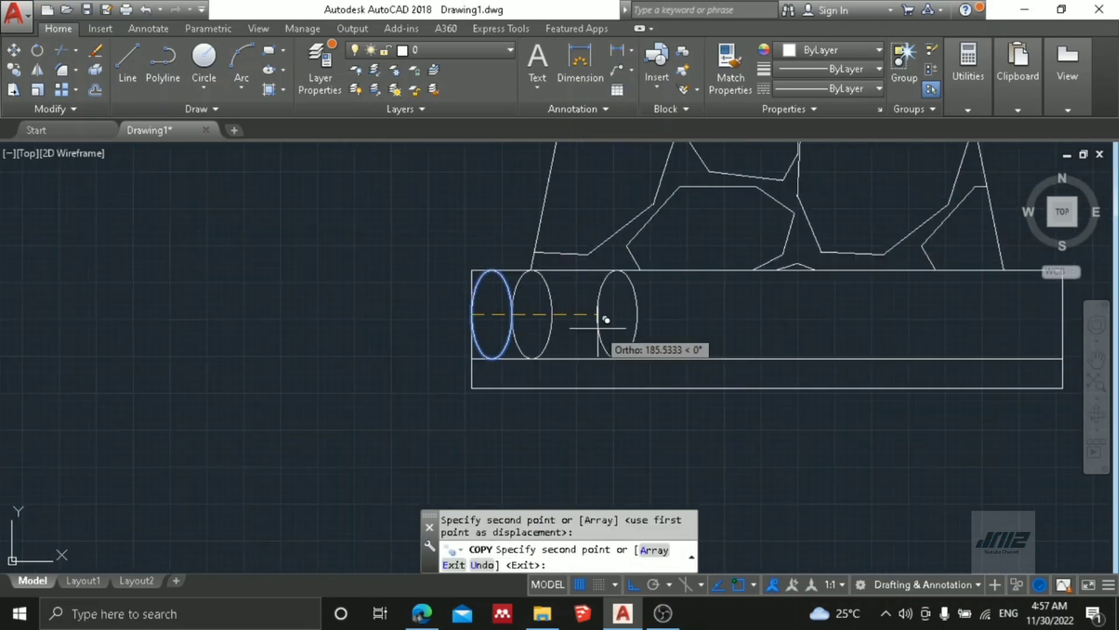
pyautogui.click(549, 312)
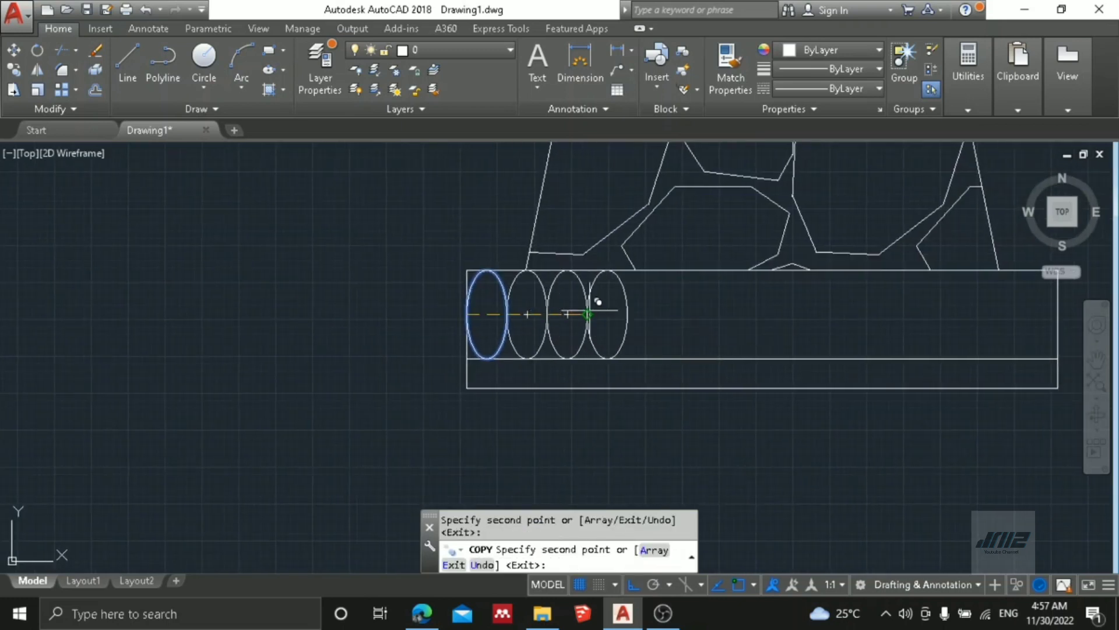
pyautogui.click(590, 312)
pyautogui.press('Escape')
pyautogui.press('Escape')
pyautogui.press('Escape')
# Erase the three copied ellipses, keeping only the one at the rectangle's left edge.
pyautogui.click(667, 338)
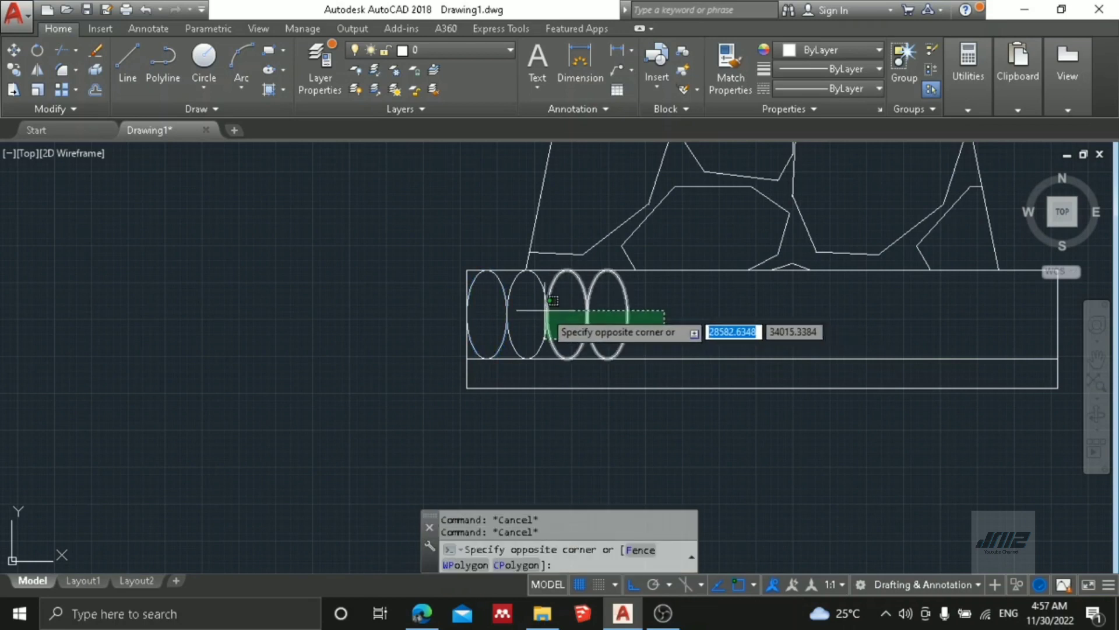
pyautogui.click(532, 311)
pyautogui.press('Delete')
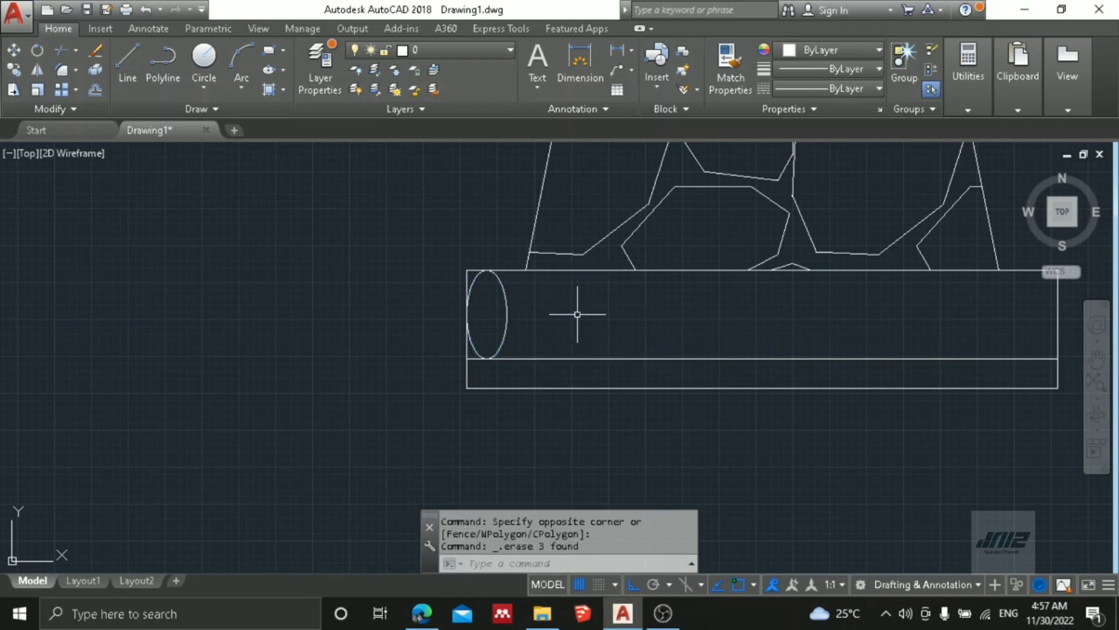
# Draw a line along the shared edge of the two base rectangles, from their left side to their right side.
pyautogui.click(575, 360)
pyautogui.press('Escape')
pyautogui.write('L')
pyautogui.press('Return')
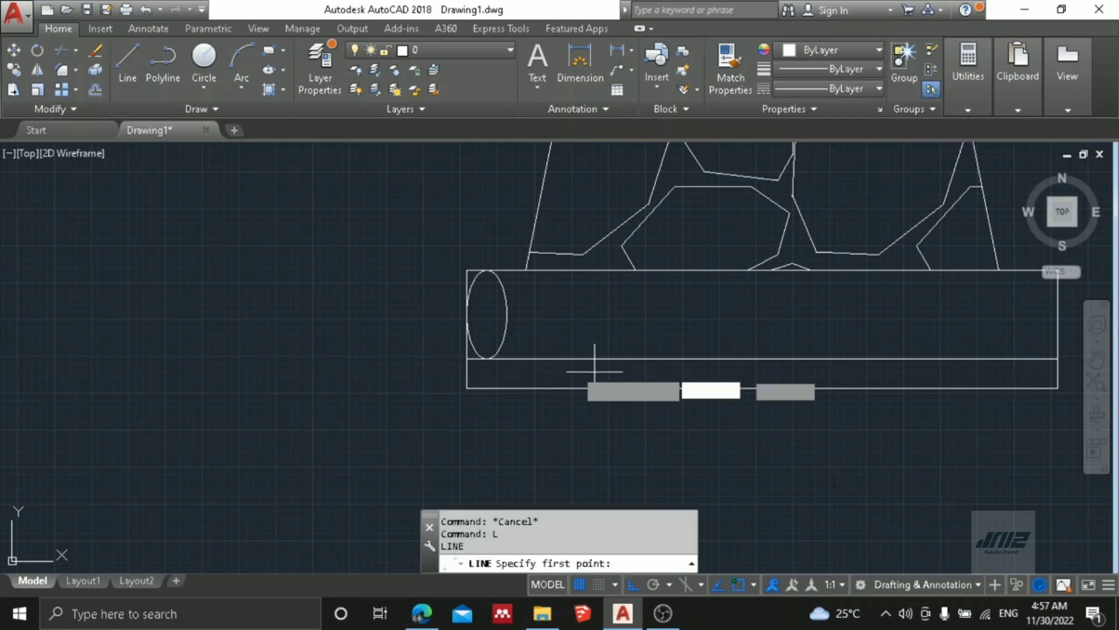
pyautogui.click(467, 358)
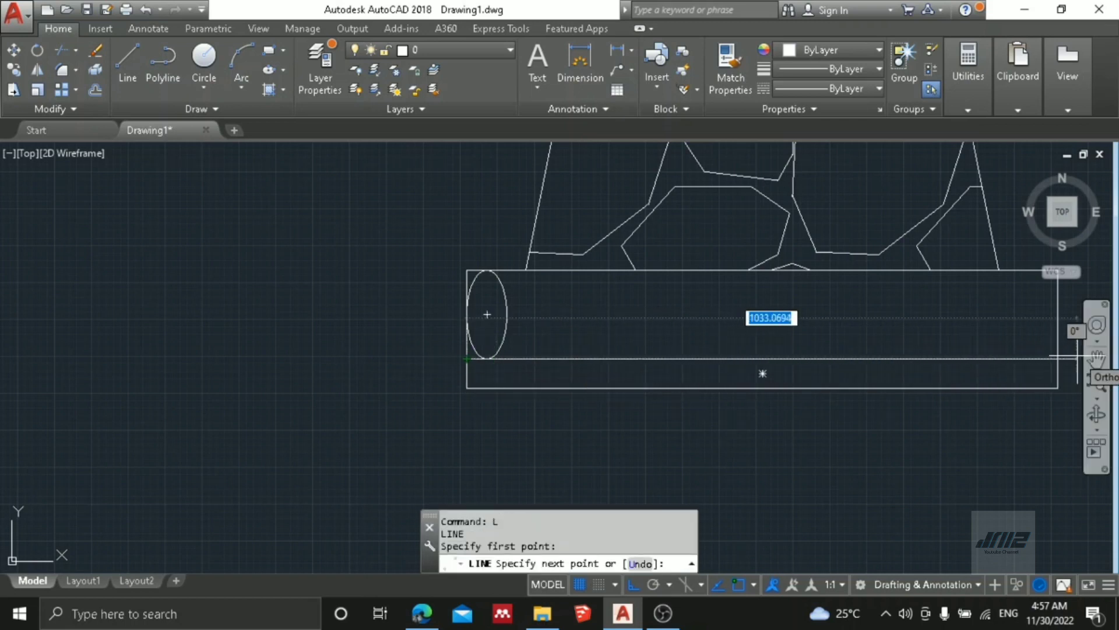
pyautogui.click(1059, 359)
pyautogui.moveTo(771, 351); pyautogui.dragTo(540, 349, button='middle')
pyautogui.press('Escape')
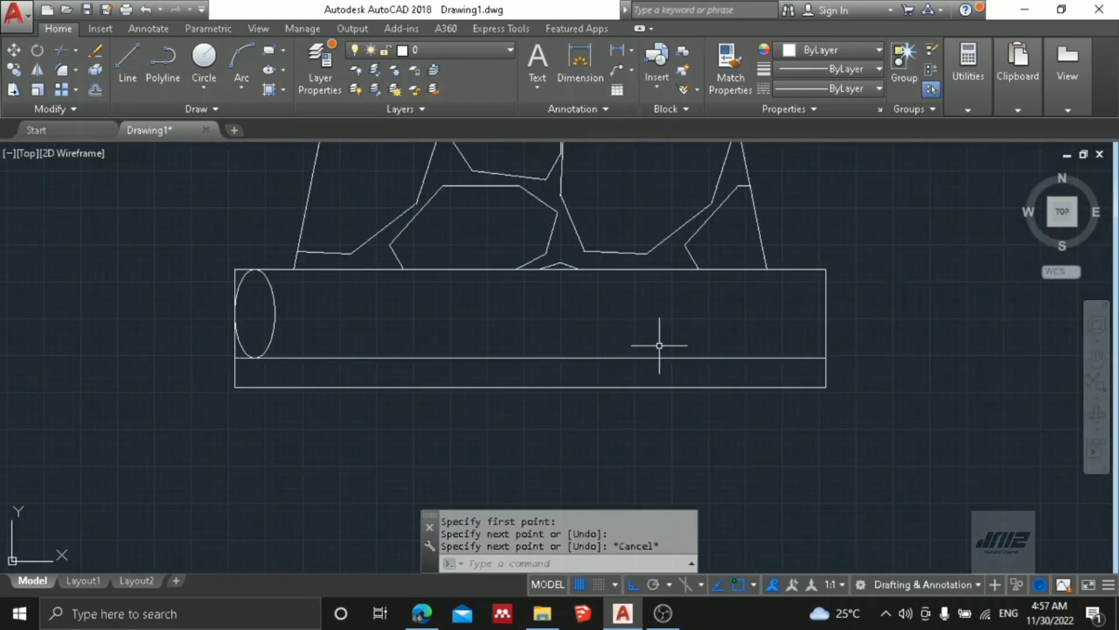
# Try to path-array the horizontal dividing line of the base, using the ellipse as the path and a spacing of 100.
pyautogui.write('arra')
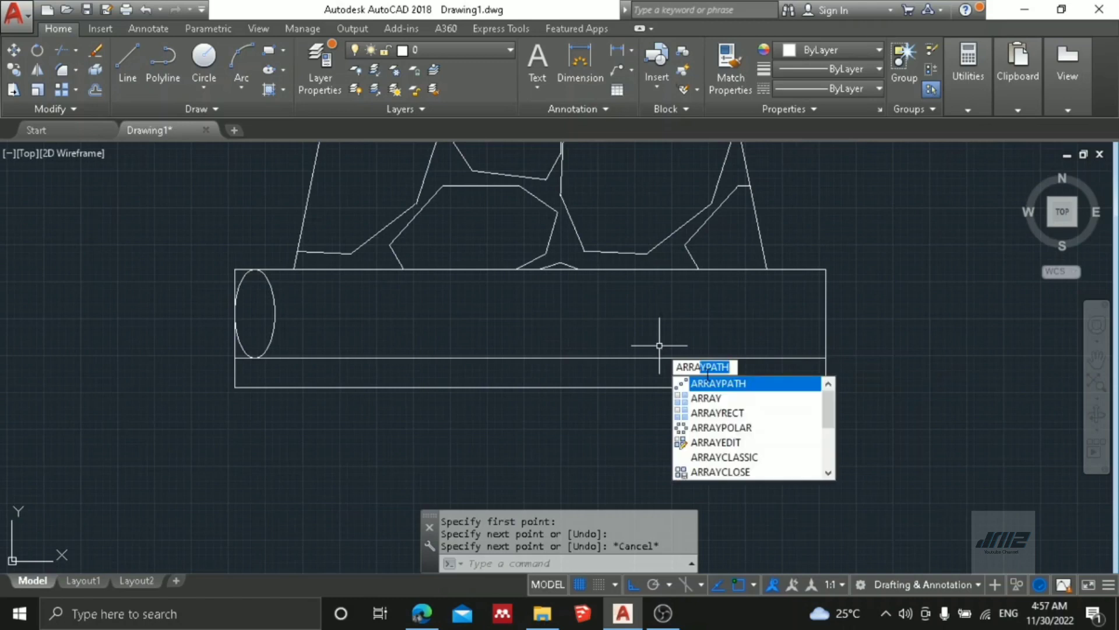
pyautogui.click(707, 393)
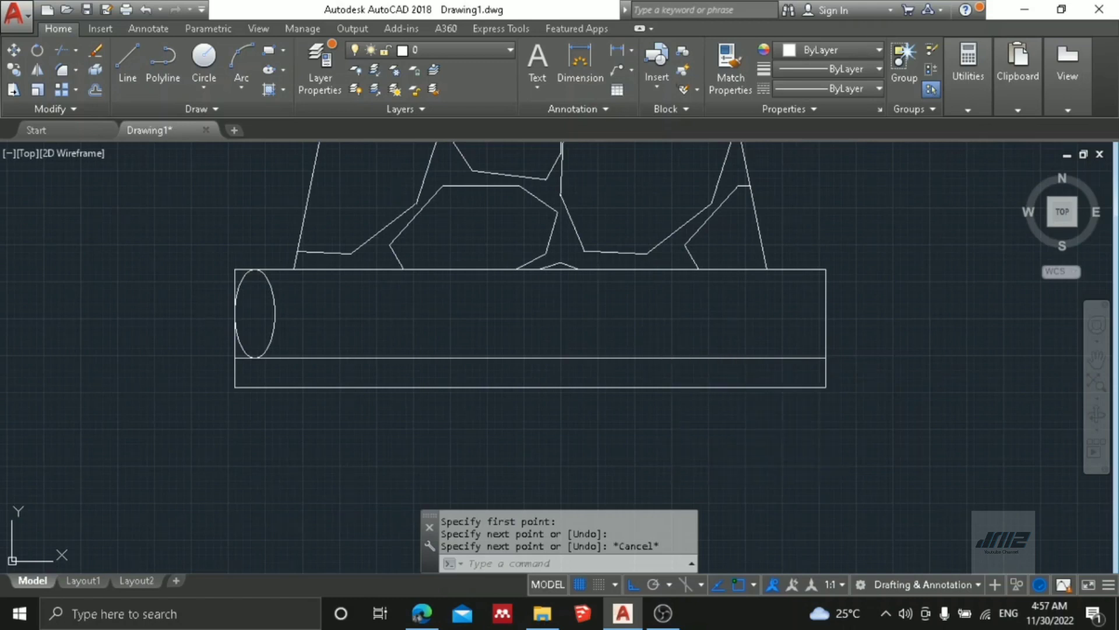
pyautogui.click(323, 357)
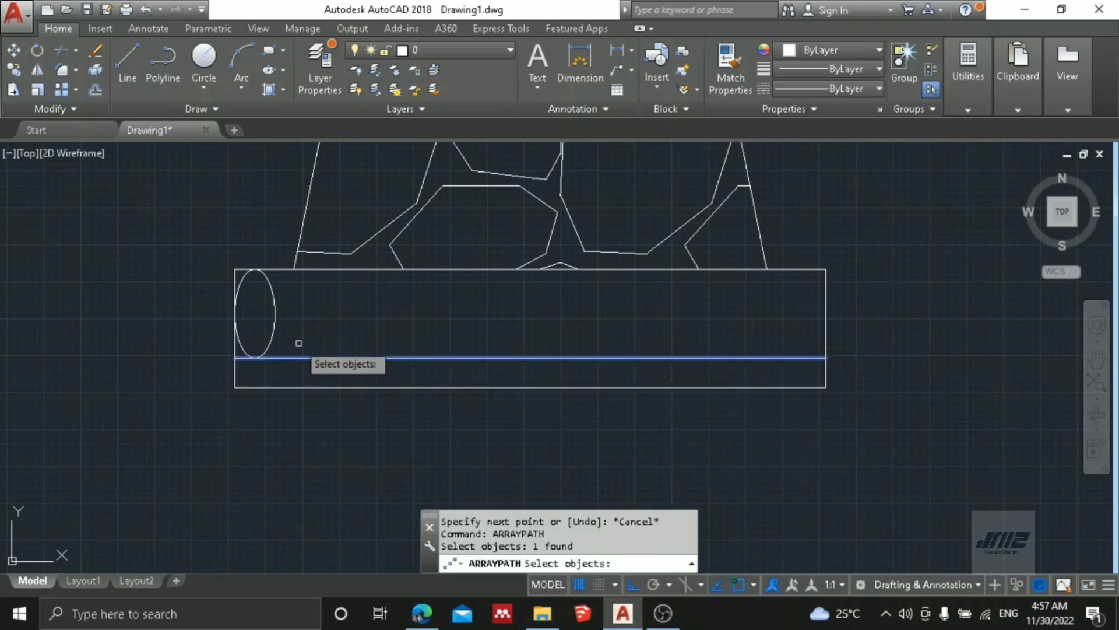
pyautogui.press('Return')
pyautogui.click(275, 326)
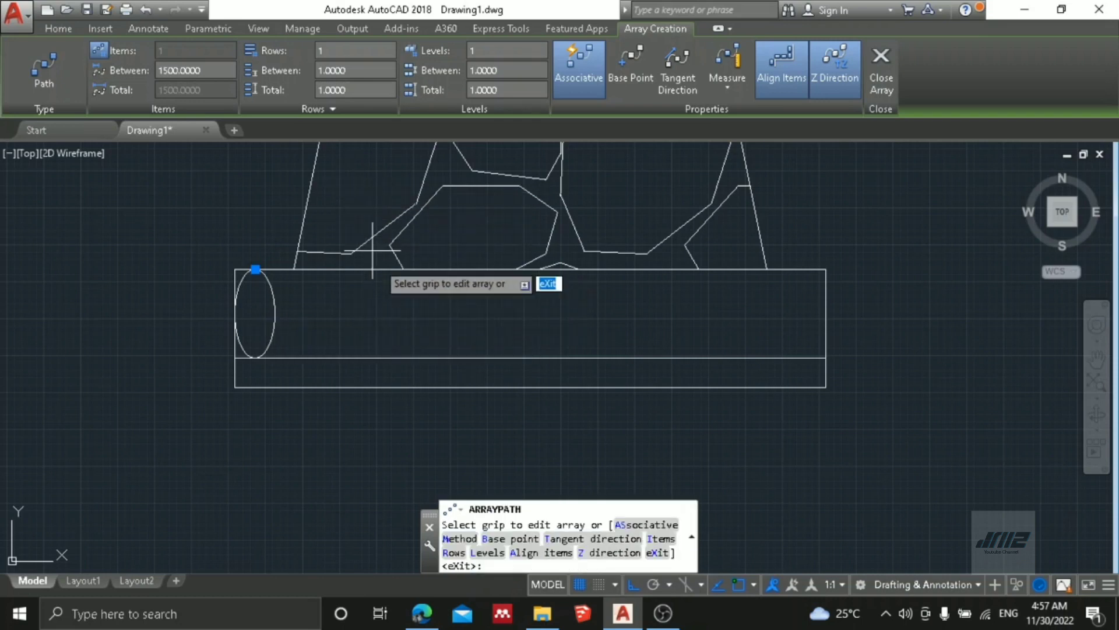
pyautogui.scroll(-4, 323, 278)
pyautogui.scroll(4, 304, 276)
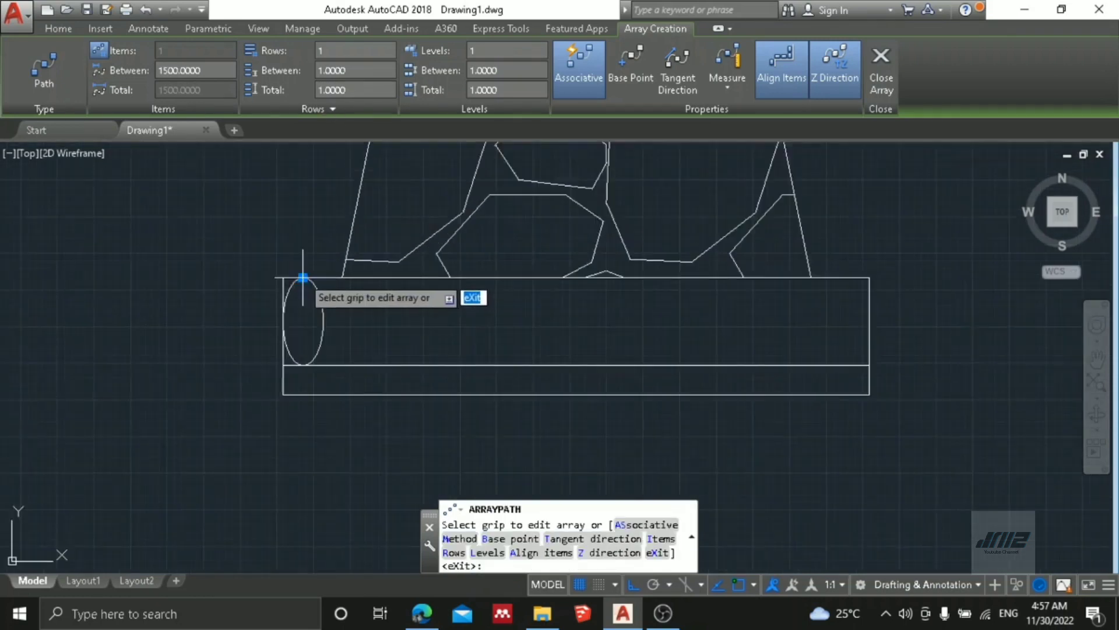
pyautogui.click(303, 277)
pyautogui.press('Escape')
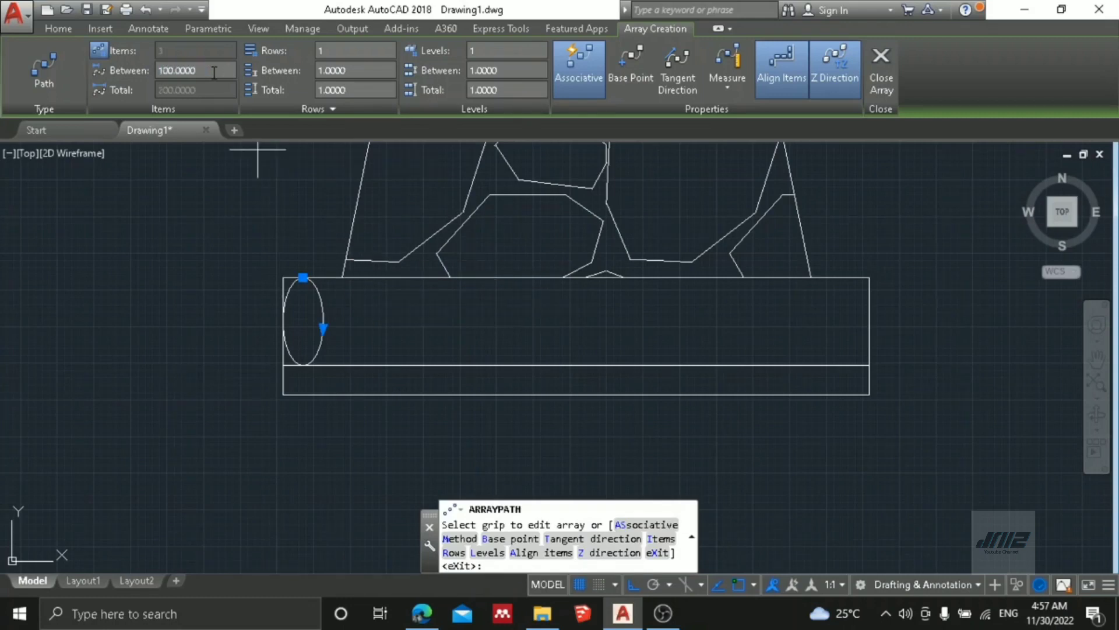
pyautogui.scroll(-2, 300, 237)
pyautogui.scroll(2, 301, 242)
pyautogui.scroll(-10, 318, 243)
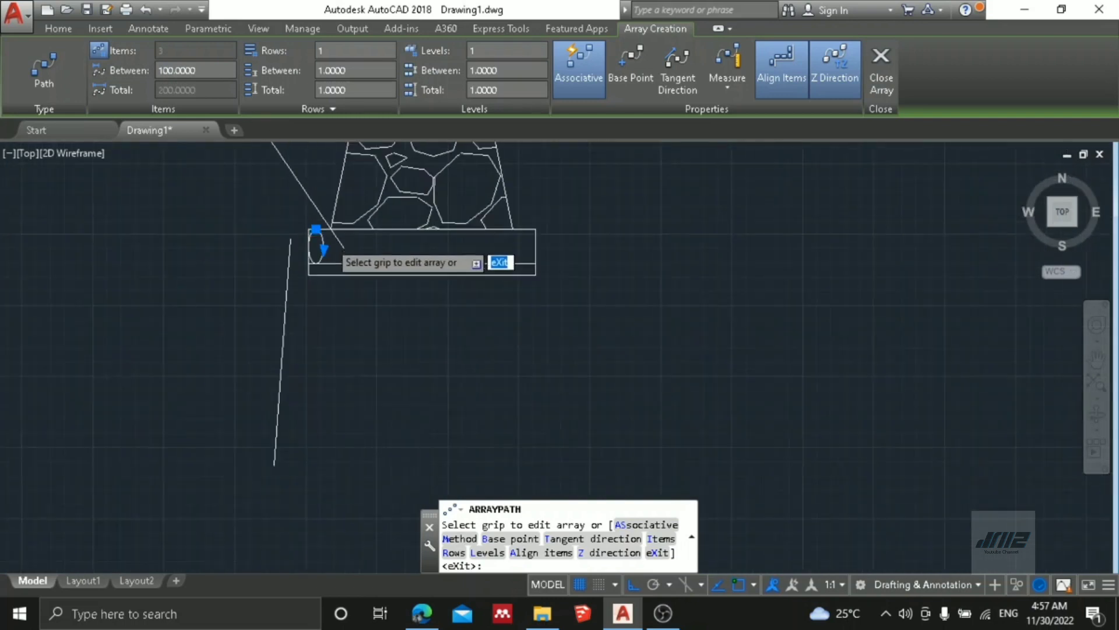
pyautogui.scroll(10, 327, 248)
pyautogui.press('Escape')
# Erase the array of lines made around the base rectangle.
pyautogui.click(317, 275)
pyautogui.click(204, 239)
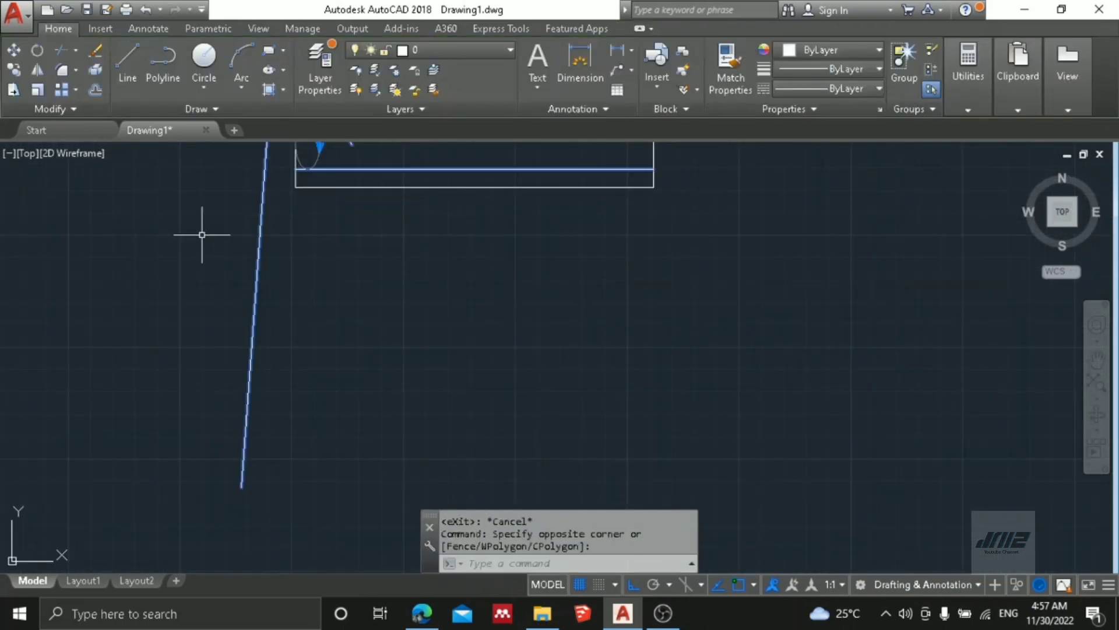
pyautogui.moveTo(200, 237); pyautogui.dragTo(247, 374, button='middle')
pyautogui.press('Delete')
pyautogui.scroll(2, 342, 307)
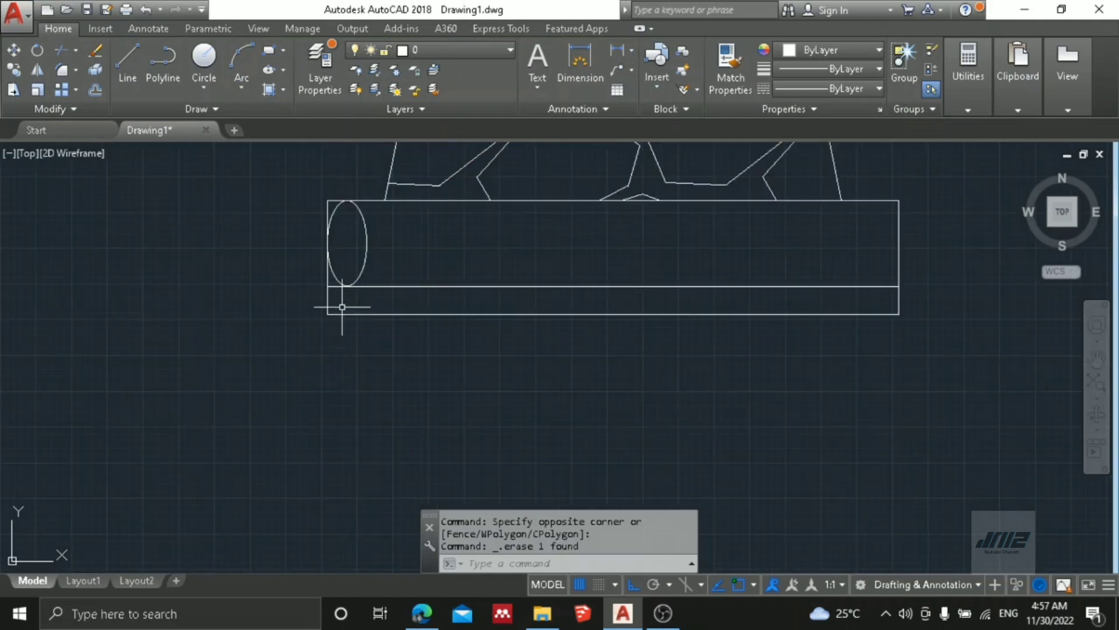
pyautogui.write('array')
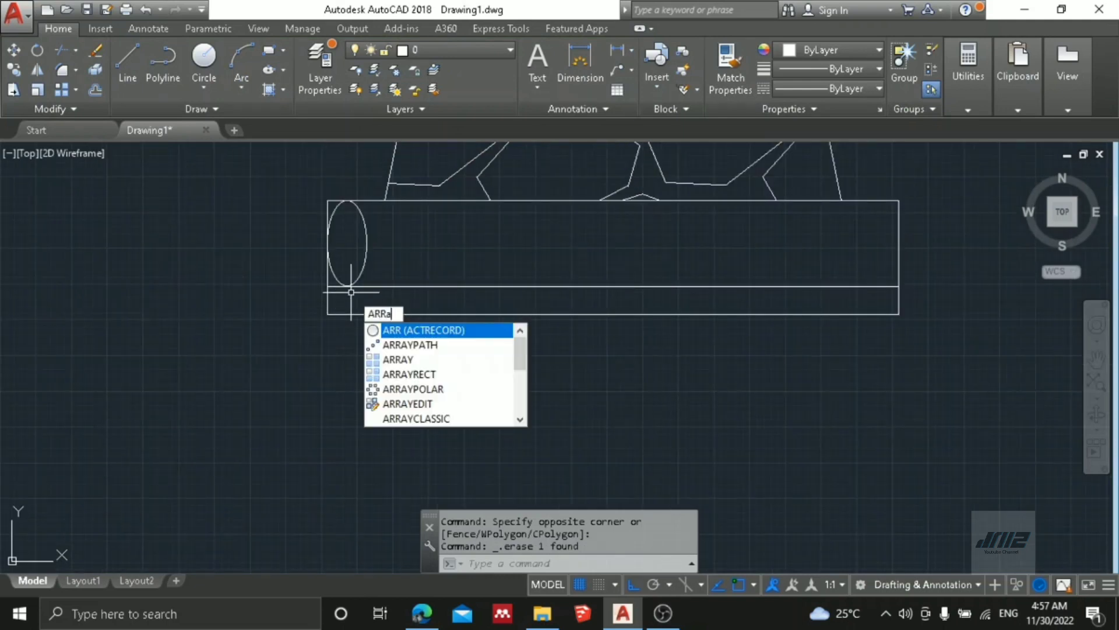
pyautogui.press('Return')
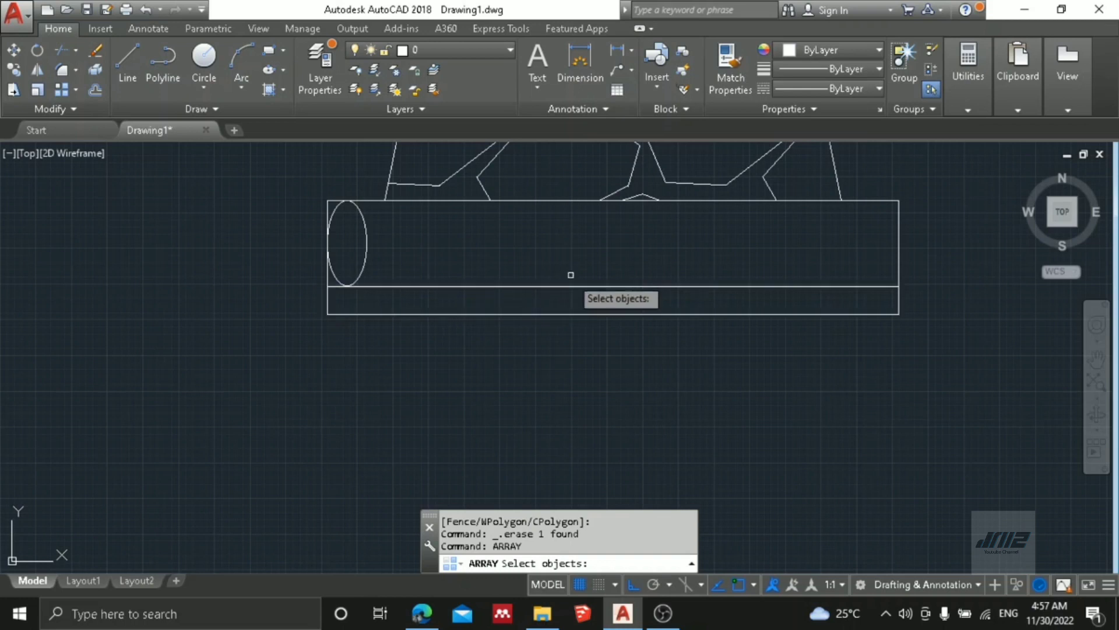
pyautogui.press('Escape')
pyautogui.press('Escape')
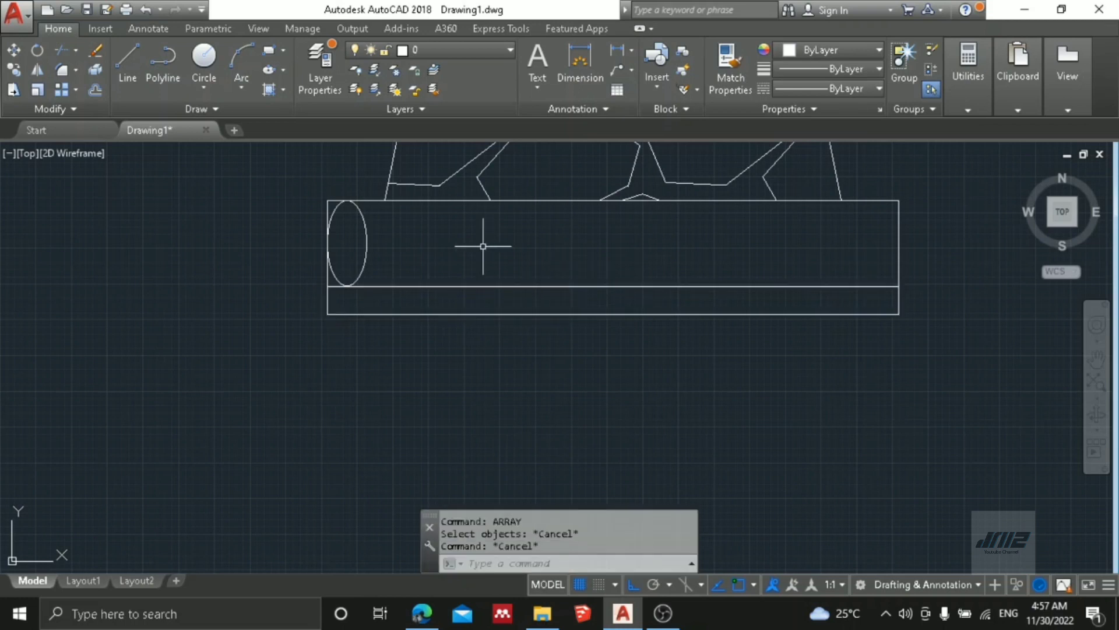
# Draw a line along the shared edge of the two base rectangles, from the left corner to the right corner.
pyautogui.write('l')
pyautogui.press('Return')
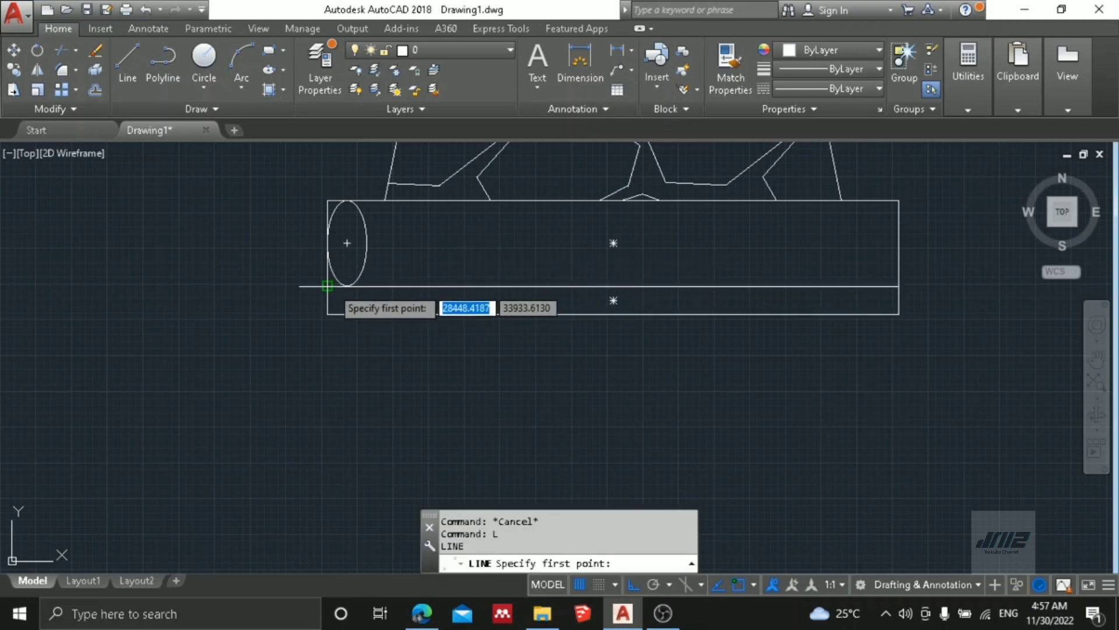
pyautogui.click(327, 286)
pyautogui.click(898, 286)
pyautogui.press('Escape')
pyautogui.press('Escape')
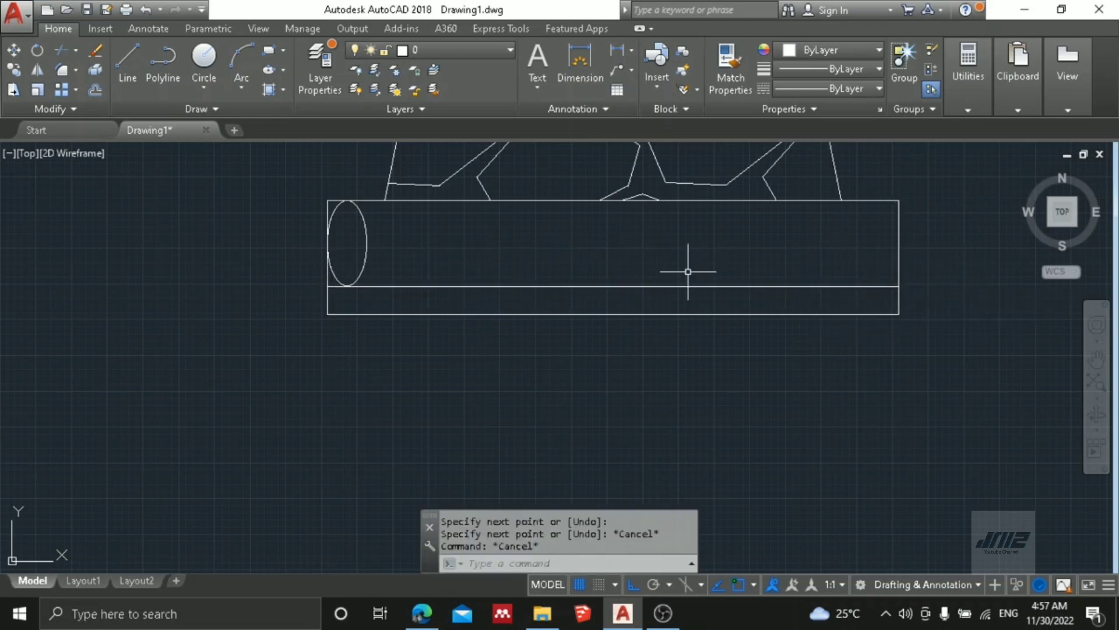
pyautogui.write('arrat')
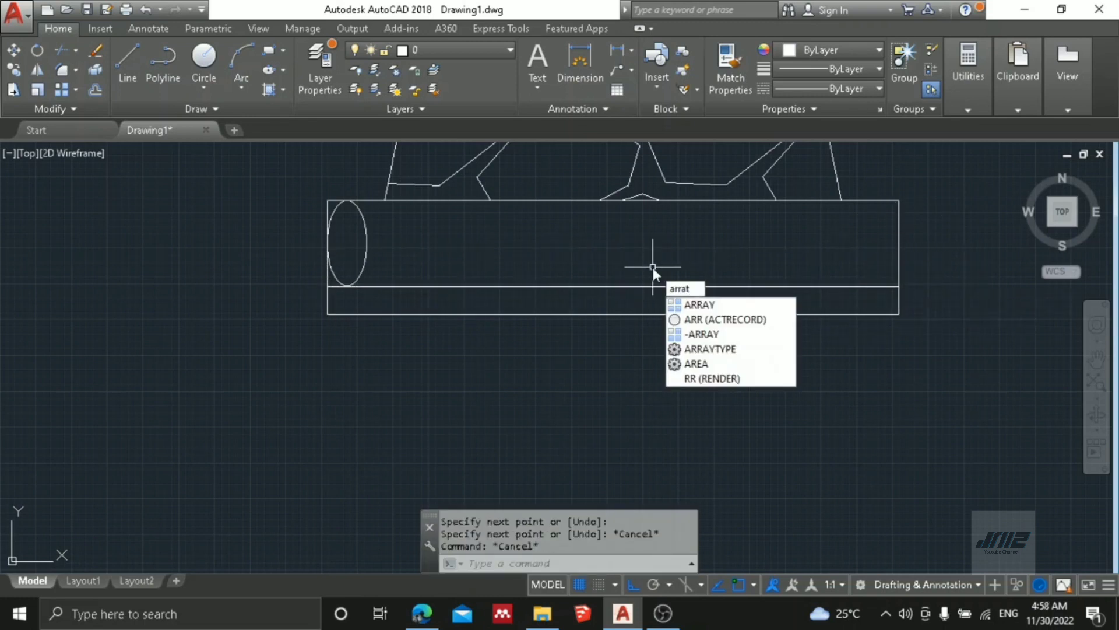
pyautogui.press('BackSpace')
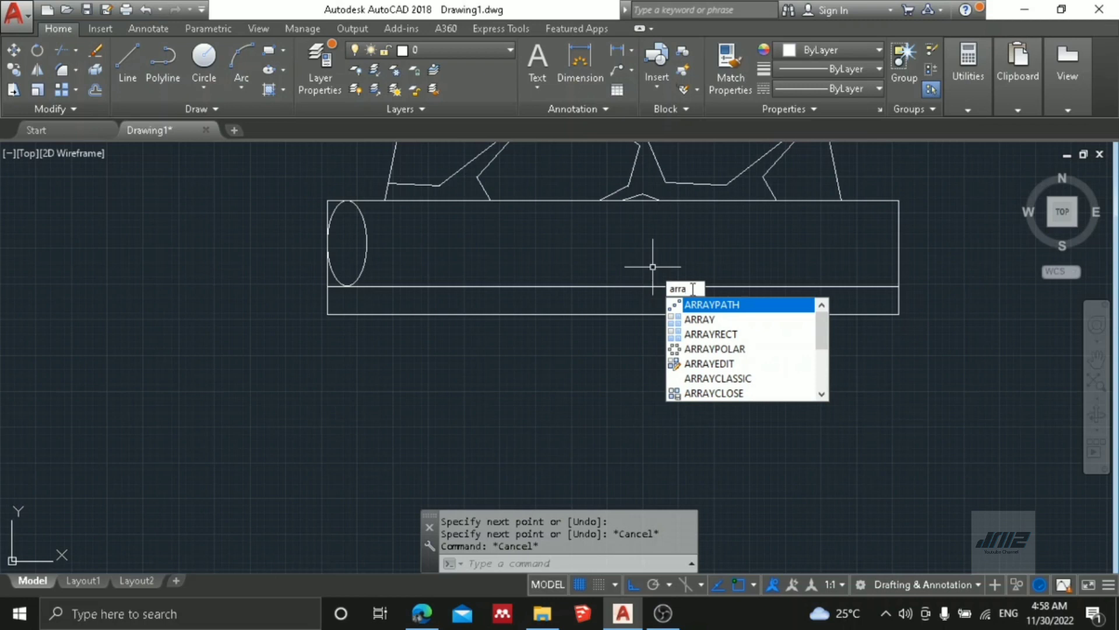
pyautogui.press('Return')
pyautogui.click(647, 286)
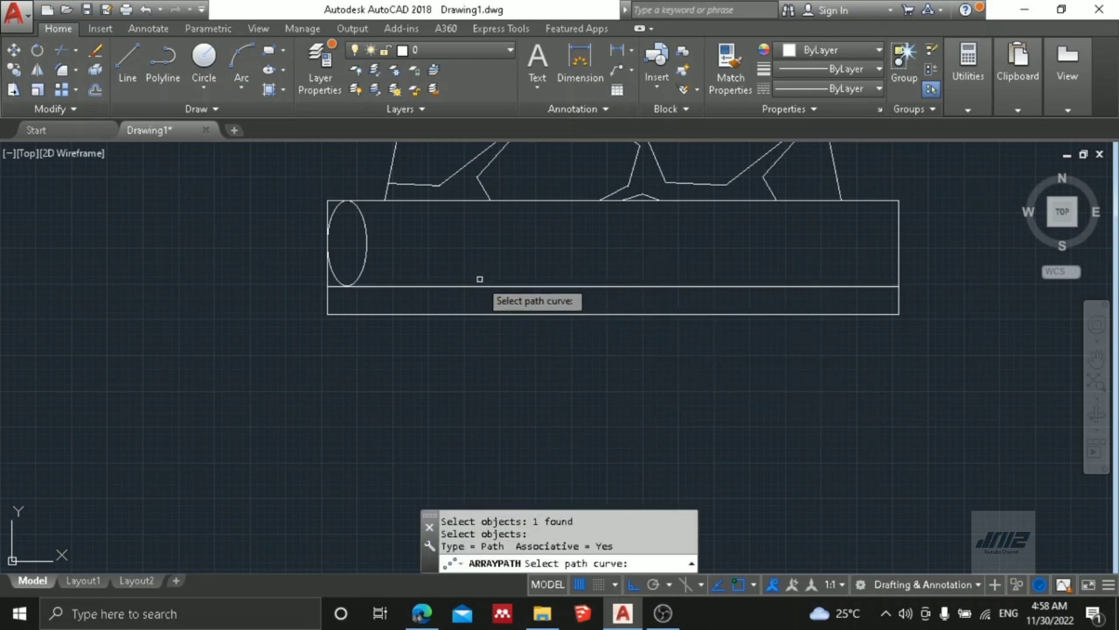
pyautogui.press('Escape')
pyautogui.press('Escape')
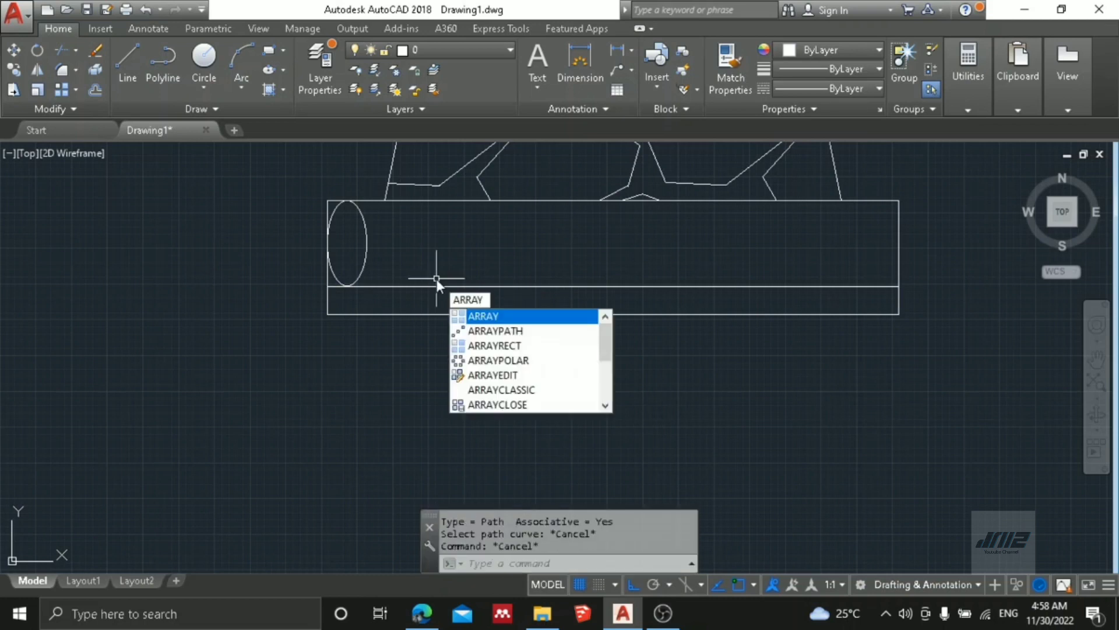
# Path-array the ellipse along the line between the base rectangles, tightening the item spacing so the ellipses fill the upper rectangle side by side.
pyautogui.click(497, 333)
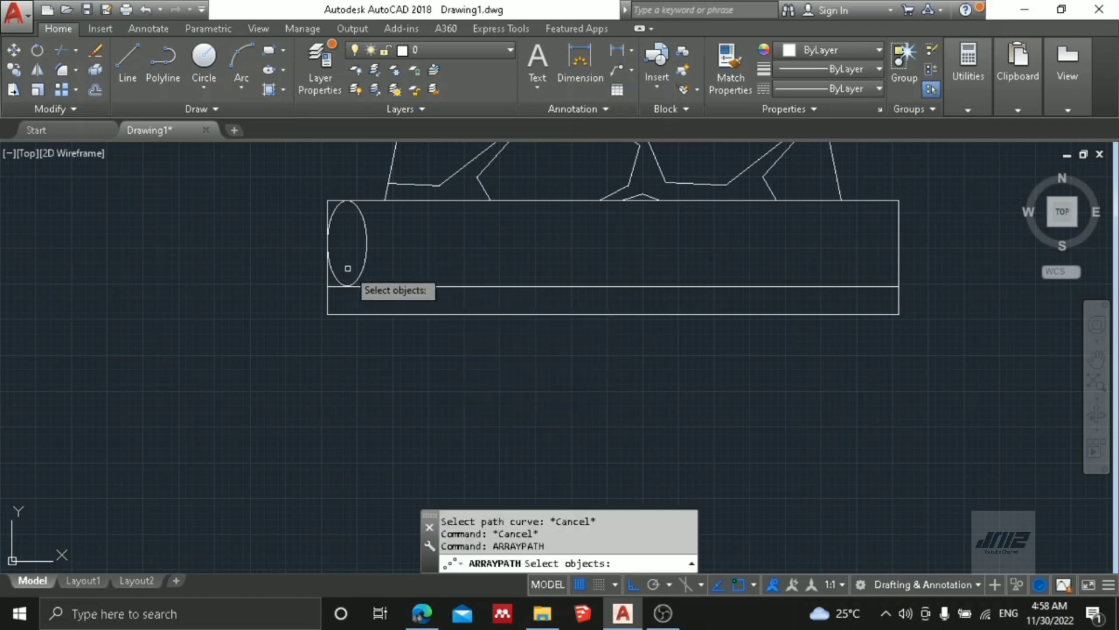
pyautogui.click(360, 275)
pyautogui.press('Return')
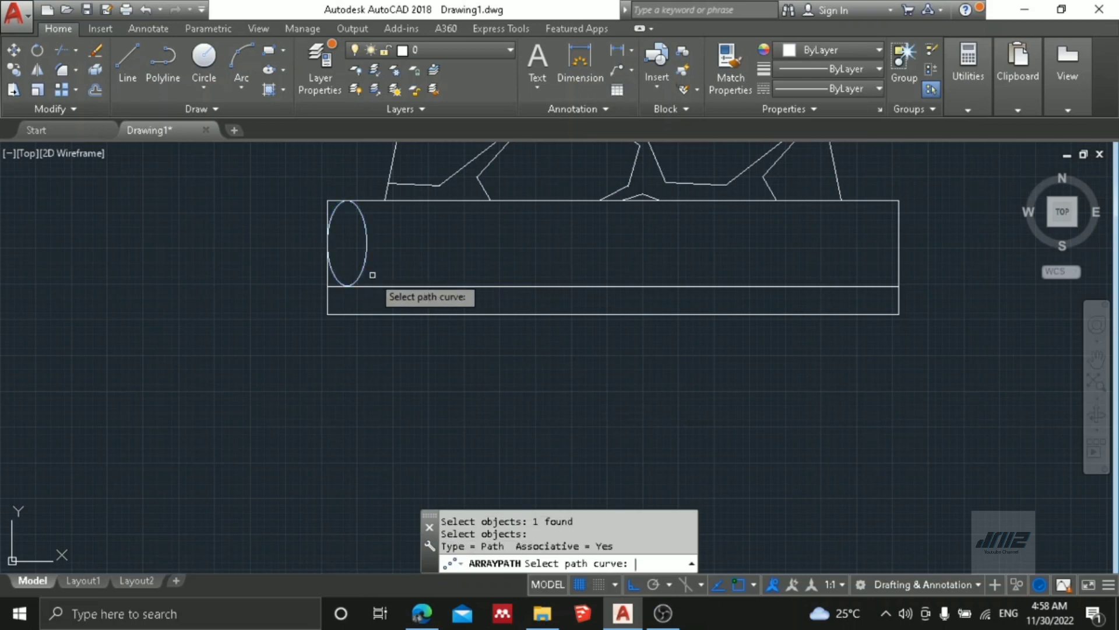
pyautogui.click(385, 286)
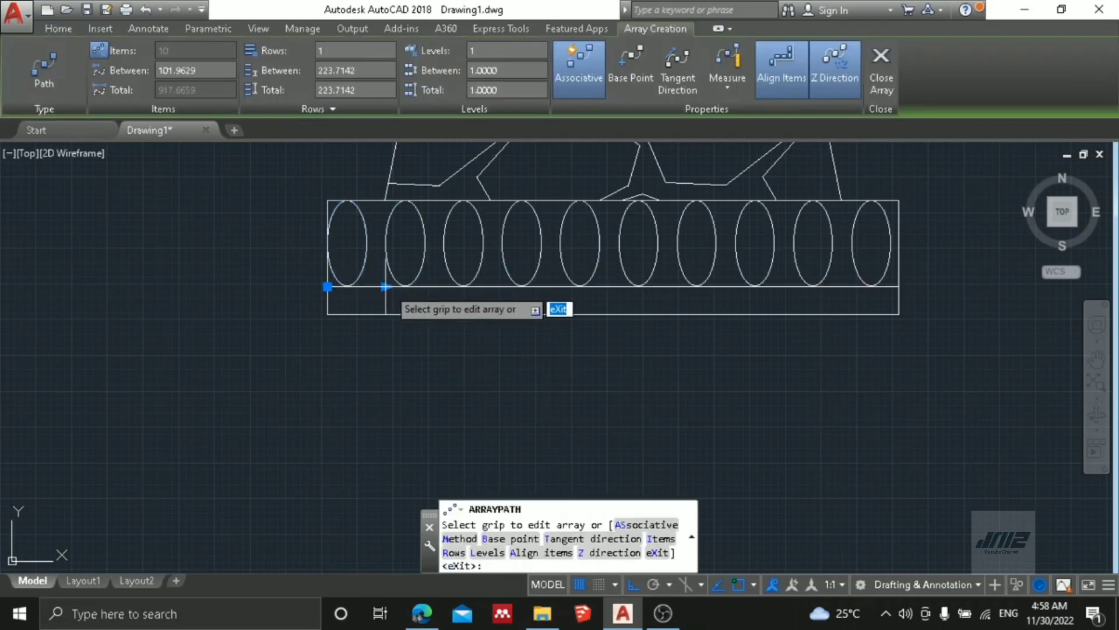
pyautogui.click(384, 287)
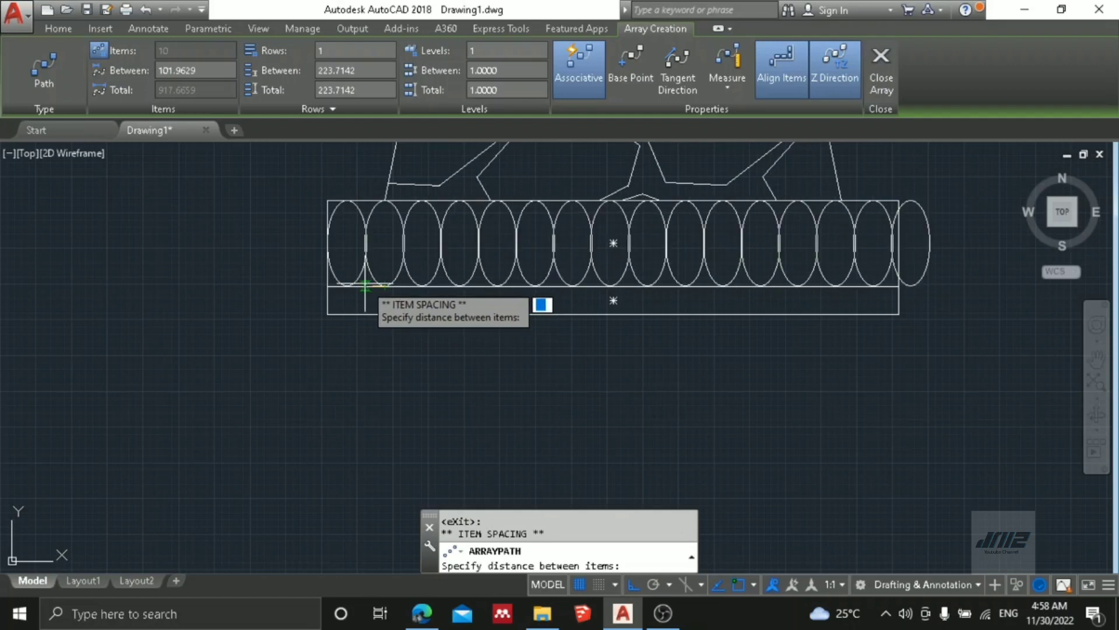
pyautogui.click(371, 286)
pyautogui.press('Escape')
pyautogui.press('Escape')
pyautogui.press('Escape')
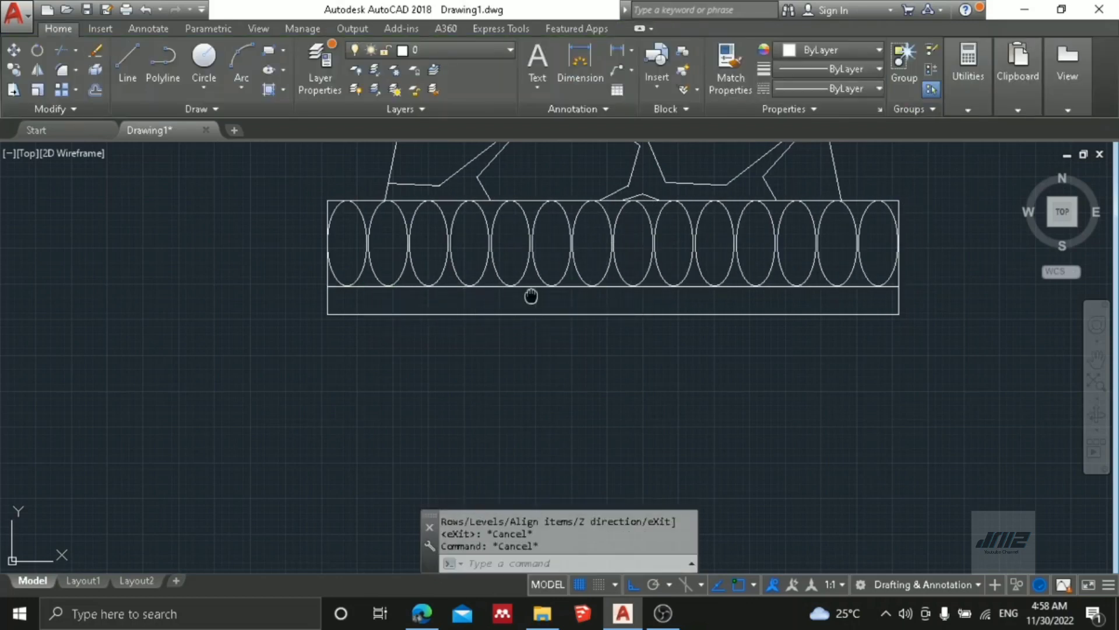
# Hatch the thin rectangle beneath the ellipses with the AR-CONC pattern at a scale of 25.
pyautogui.scroll(-4, 530, 297)
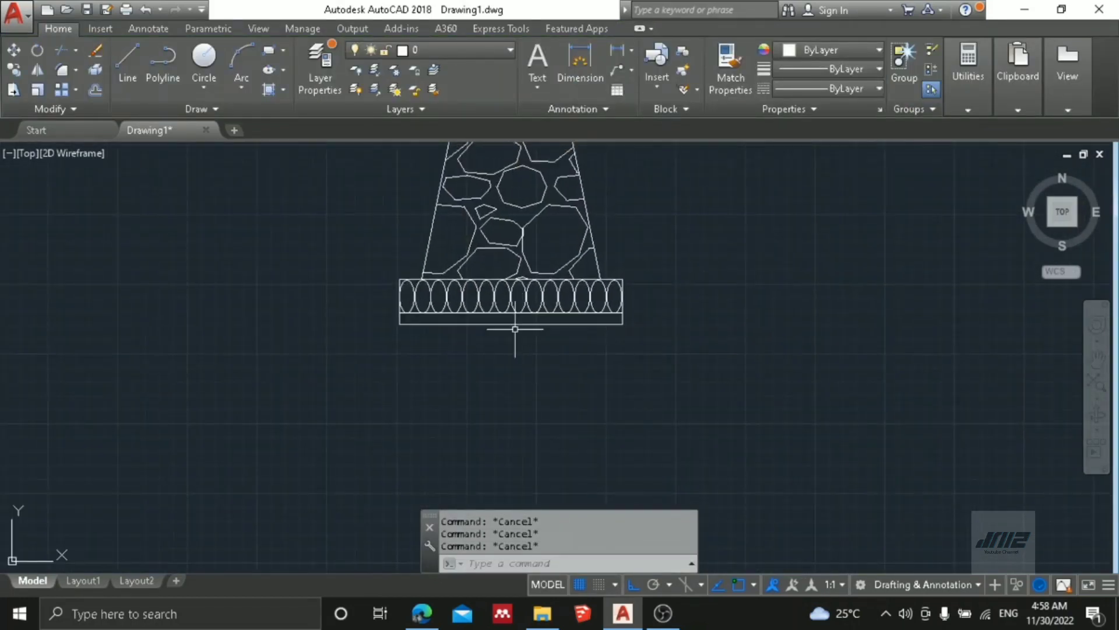
pyautogui.write('h')
pyautogui.press('Return')
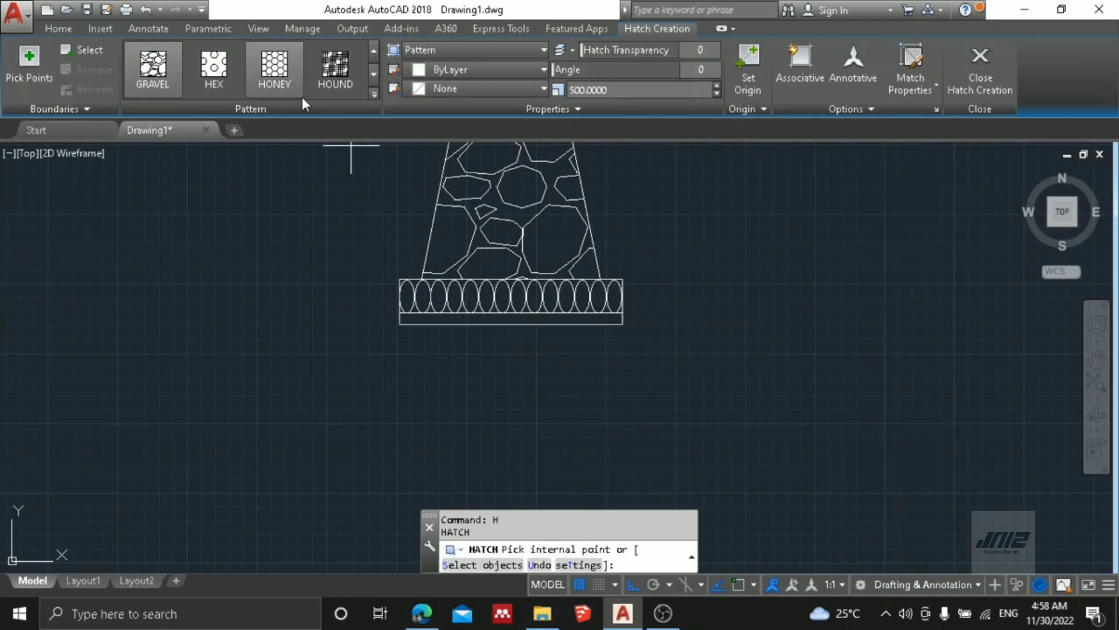
pyautogui.scroll(6, 302, 97)
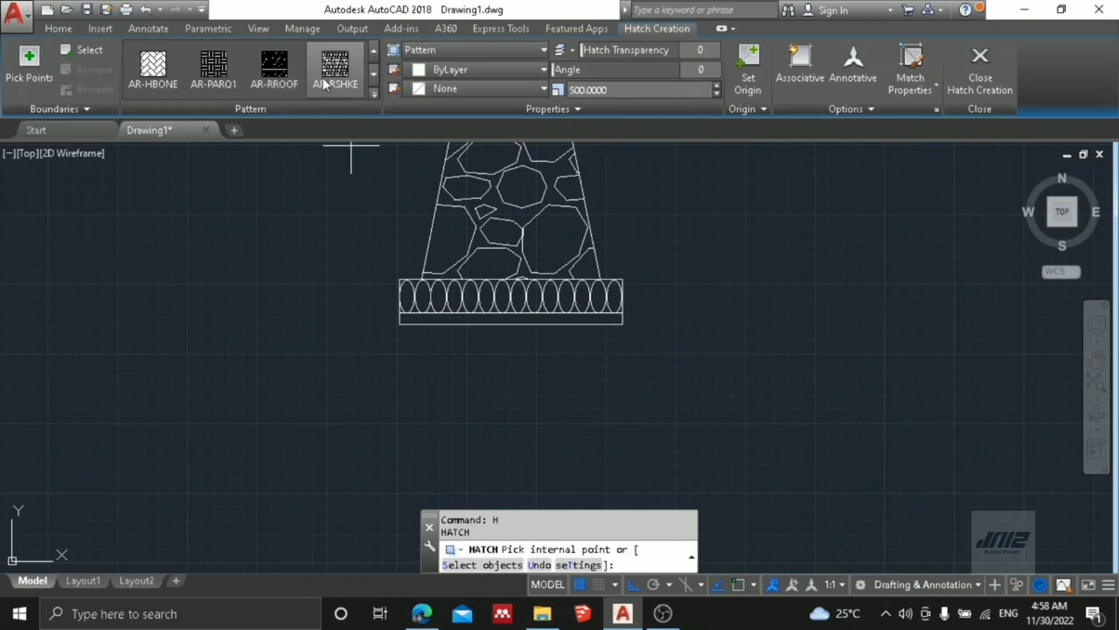
pyautogui.scroll(2, 324, 79)
pyautogui.scroll(-1, 331, 77)
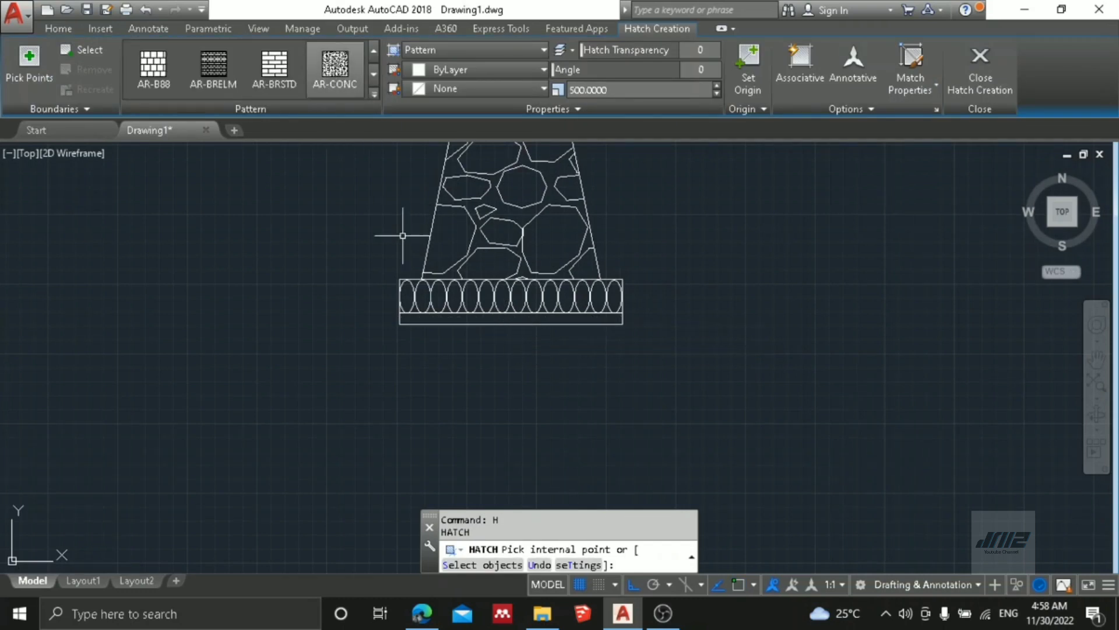
pyautogui.scroll(3, 412, 320)
pyautogui.click(432, 314)
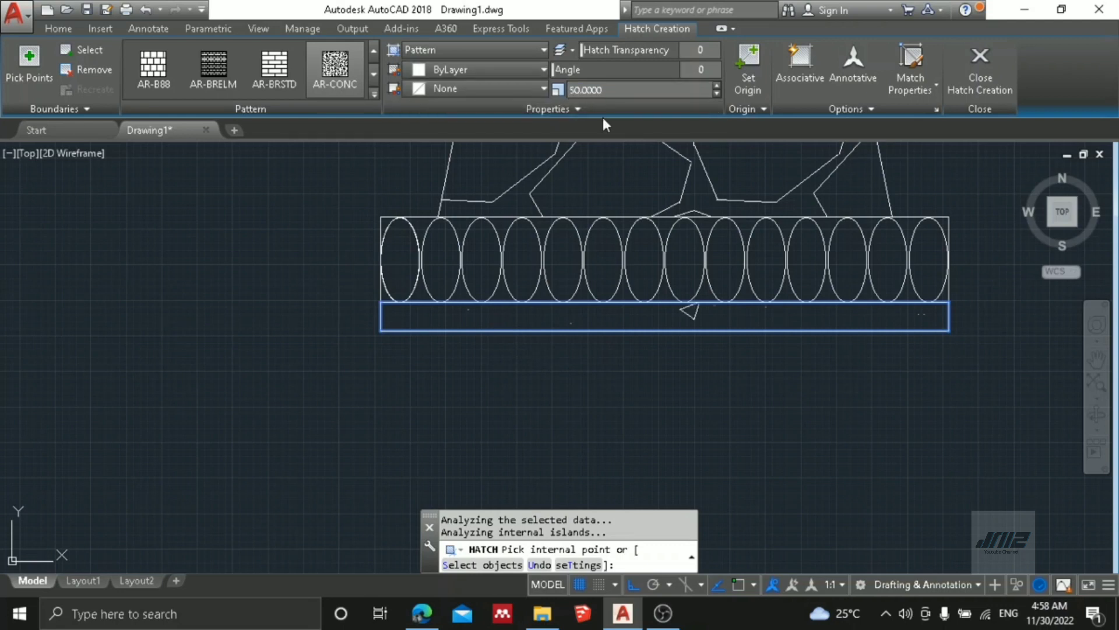
pyautogui.click(608, 92)
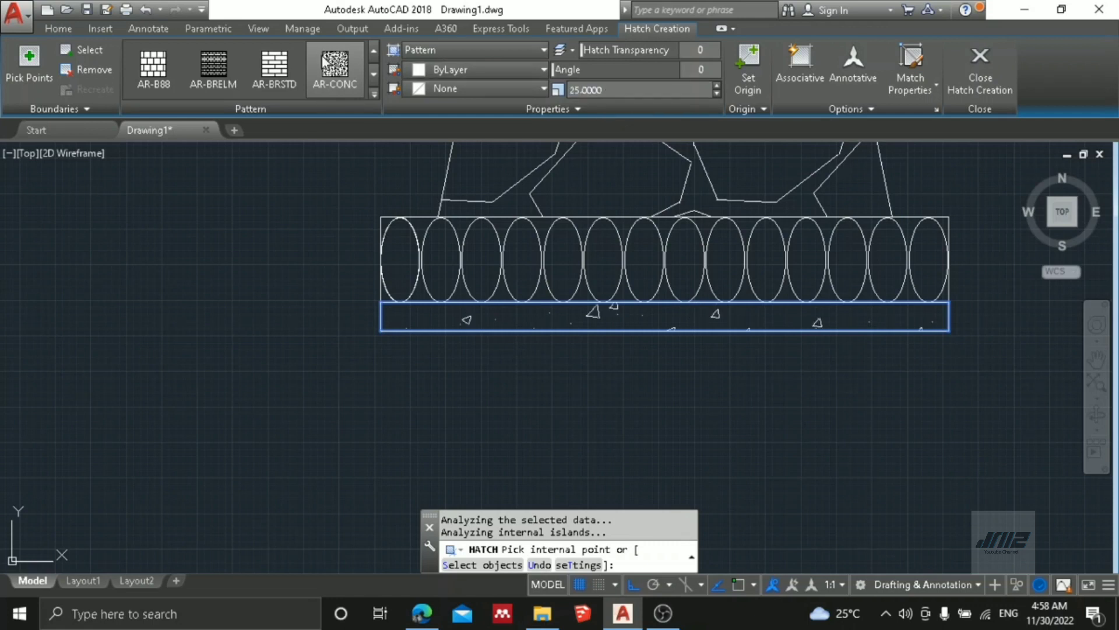
# Change the thin rectangle's hatch pattern to AR-SAND and finish the hatch.
pyautogui.scroll(-1, 322, 62)
pyautogui.scroll(-1, 308, 68)
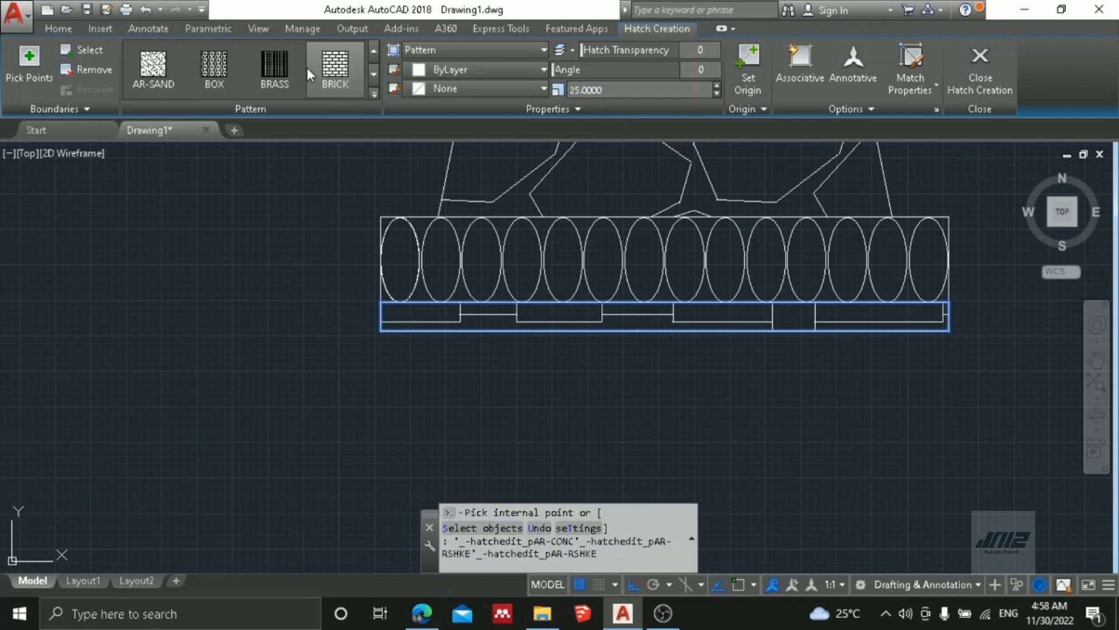
pyautogui.click(163, 70)
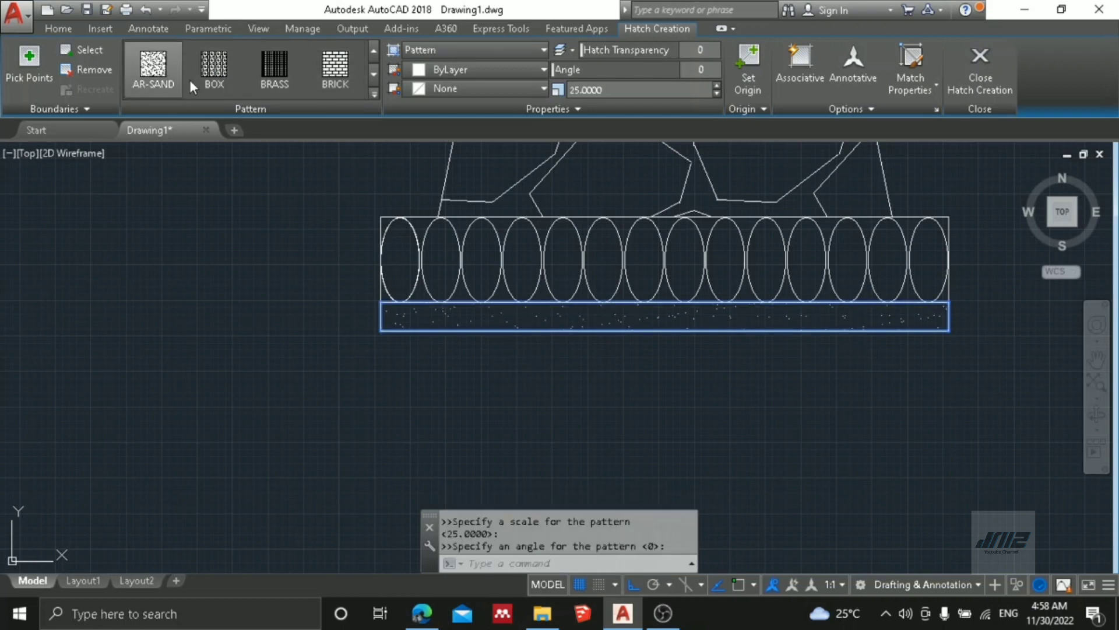
pyautogui.press('Escape')
pyautogui.press('Escape')
pyautogui.scroll(-5, 527, 269)
pyautogui.moveTo(602, 295); pyautogui.dragTo(580, 325, button='middle')
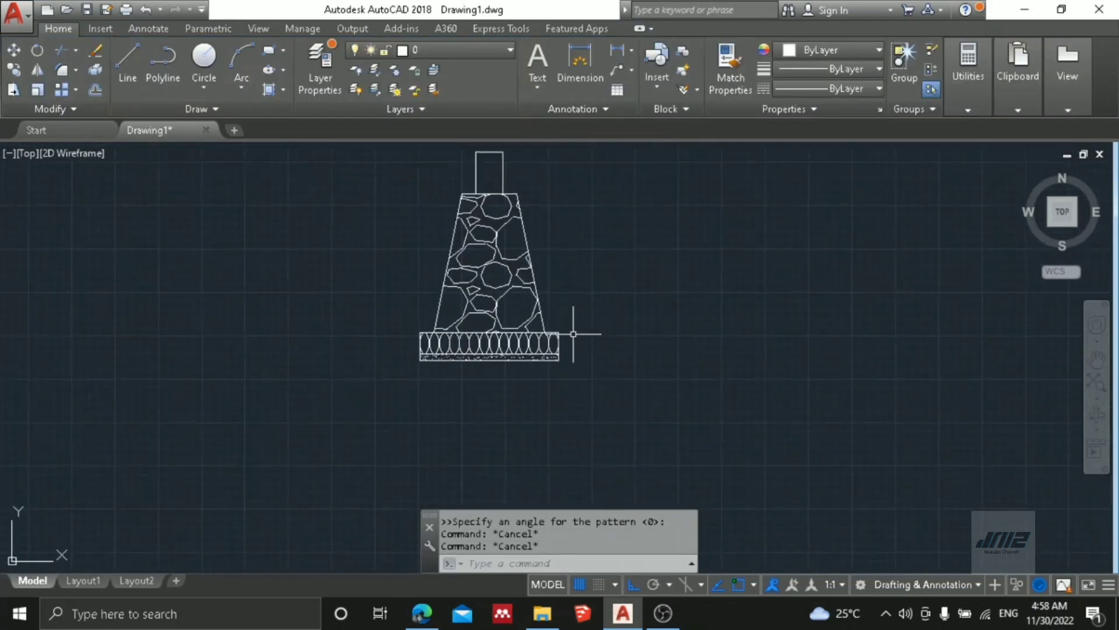
pyautogui.press('Escape')
# Offset the plain rectangle on top of the trapezoid inward by 25 to form a concentric inner rectangle.
pyautogui.scroll(4, 500, 242)
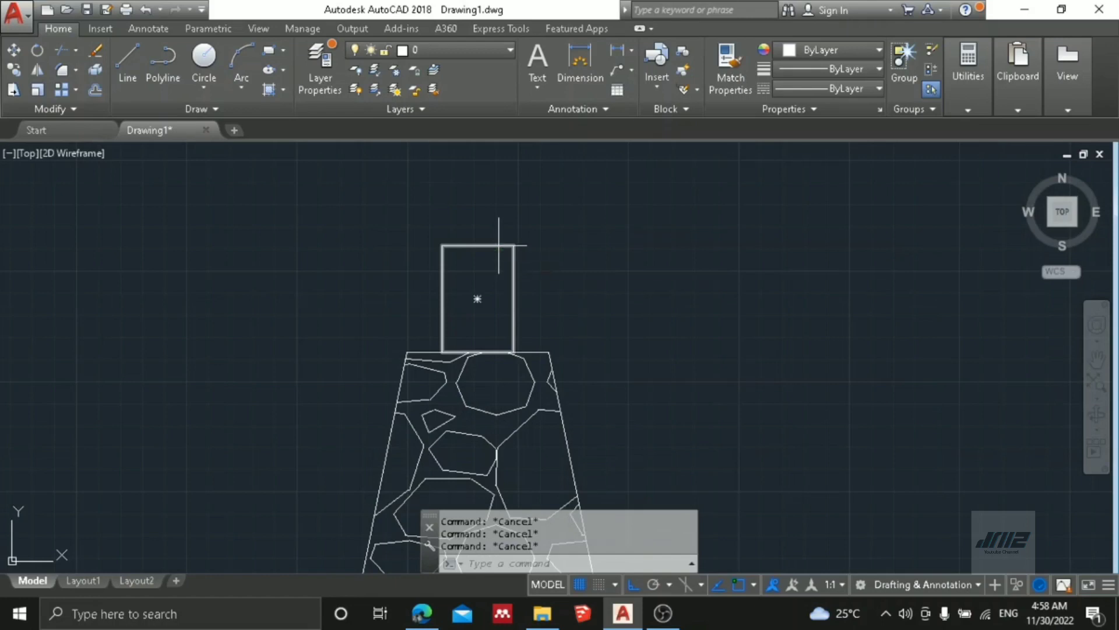
pyautogui.write('o')
pyautogui.press('Return')
pyautogui.write('250')
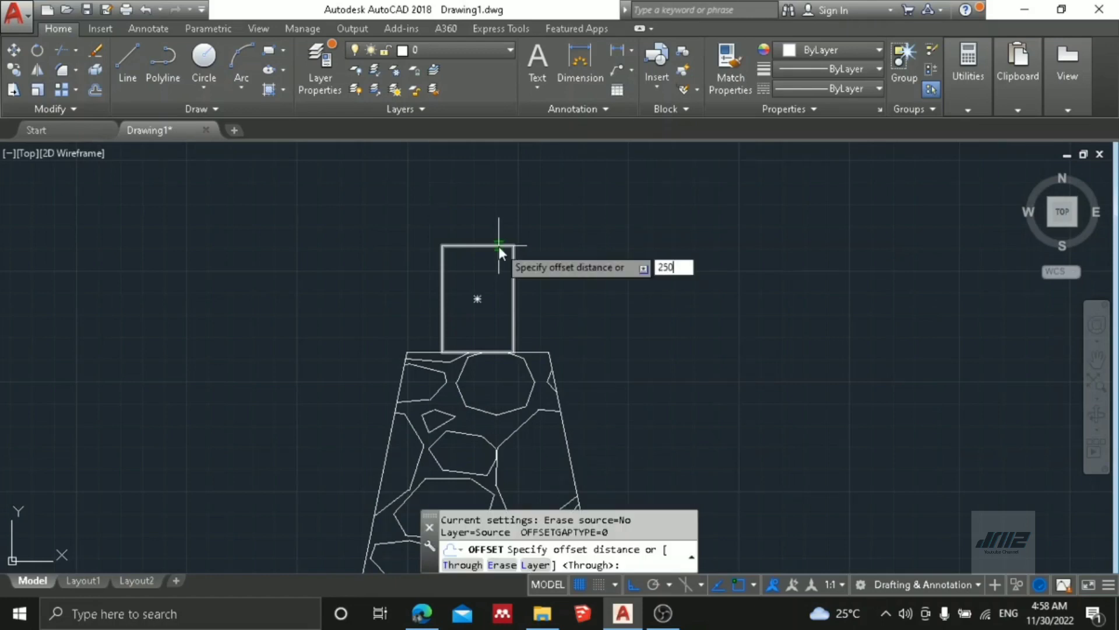
pyautogui.press('Return')
pyautogui.click(498, 246)
pyautogui.scroll(-4, 487, 292)
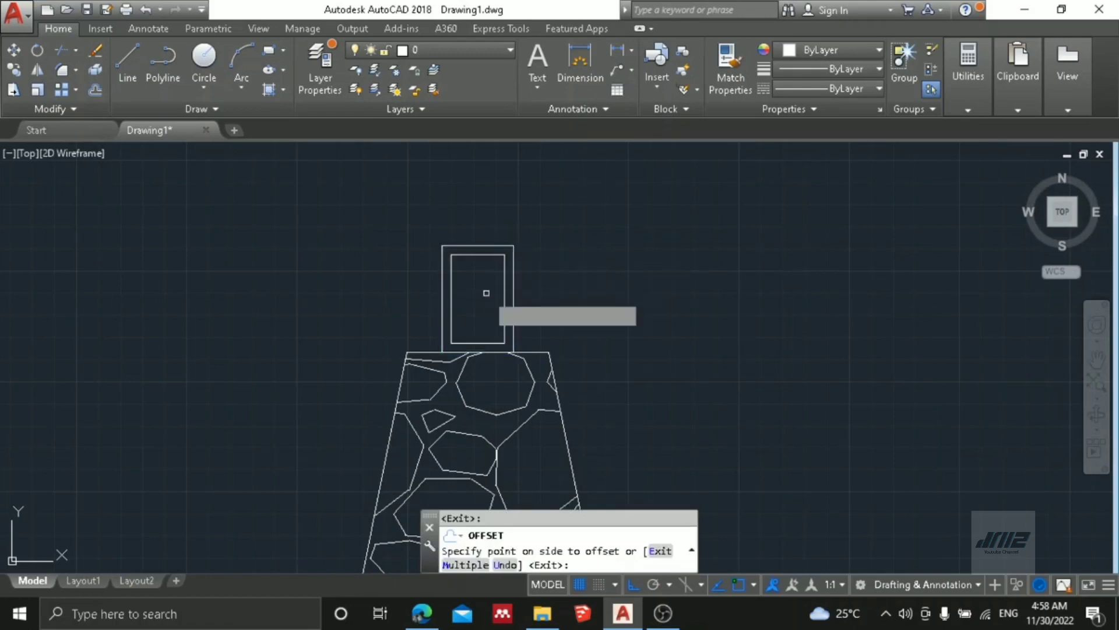
pyautogui.click(512, 300)
pyautogui.press('Escape')
pyautogui.press('Escape')
pyautogui.press('Escape')
pyautogui.moveTo(531, 291); pyautogui.dragTo(505, 321, button='middle')
pyautogui.scroll(5, 505, 321)
pyautogui.write('l')
pyautogui.press('Return')
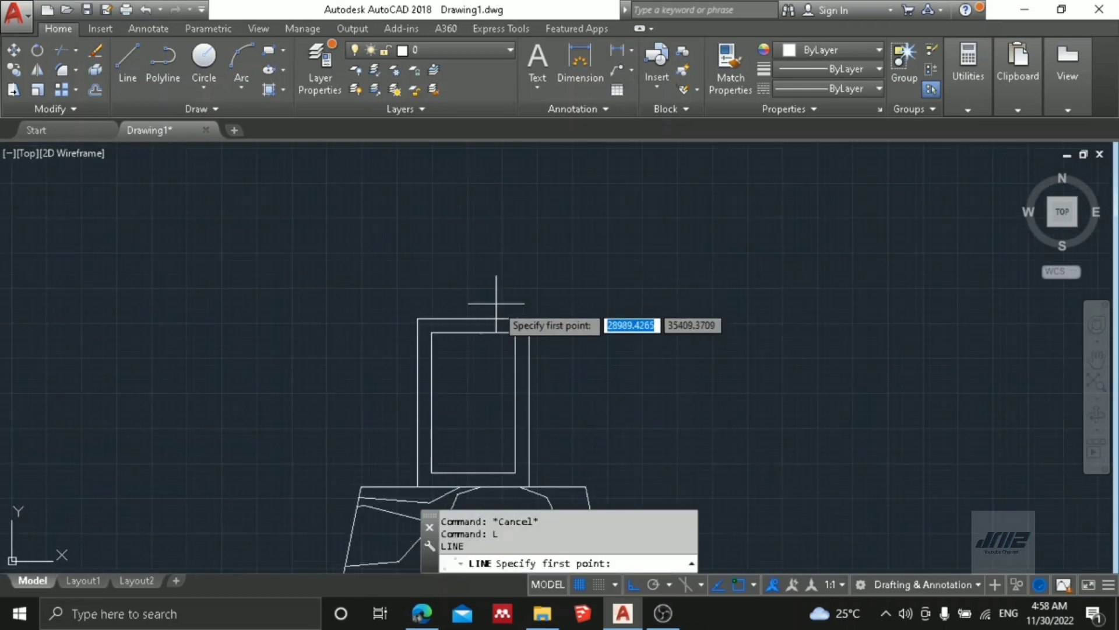
pyautogui.press('Escape')
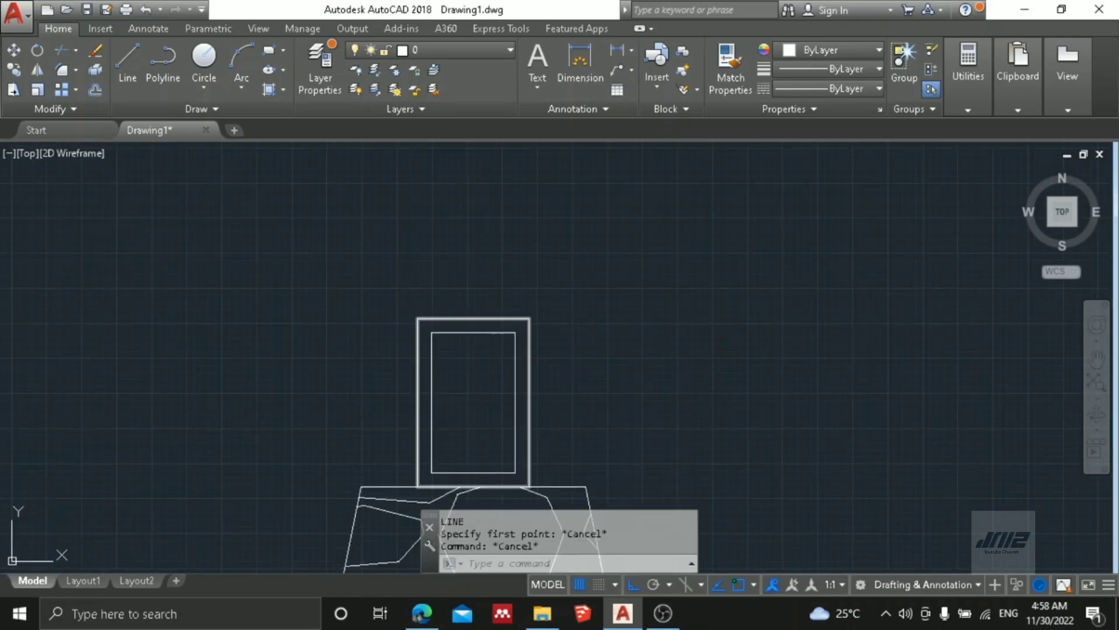
# Draw a multiline with Zero justification and scale 150, running 500 straight up from the midpoint of the top rectangle's upper edge.
pyautogui.write('ml')
pyautogui.press('Return')
pyautogui.write('j')
pyautogui.press('Return')
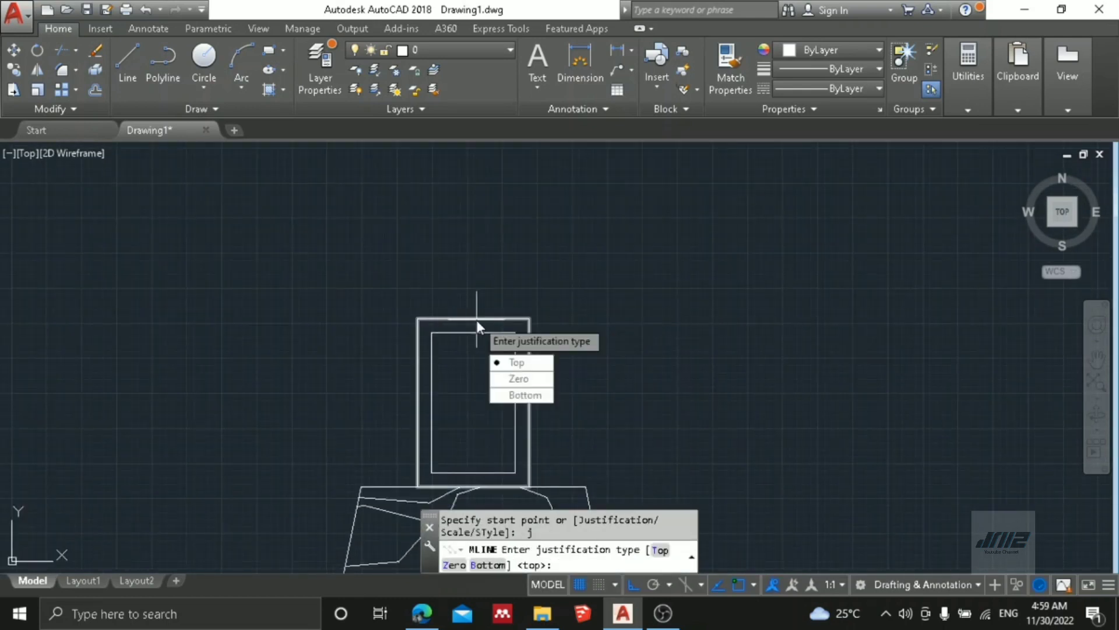
pyautogui.click(518, 380)
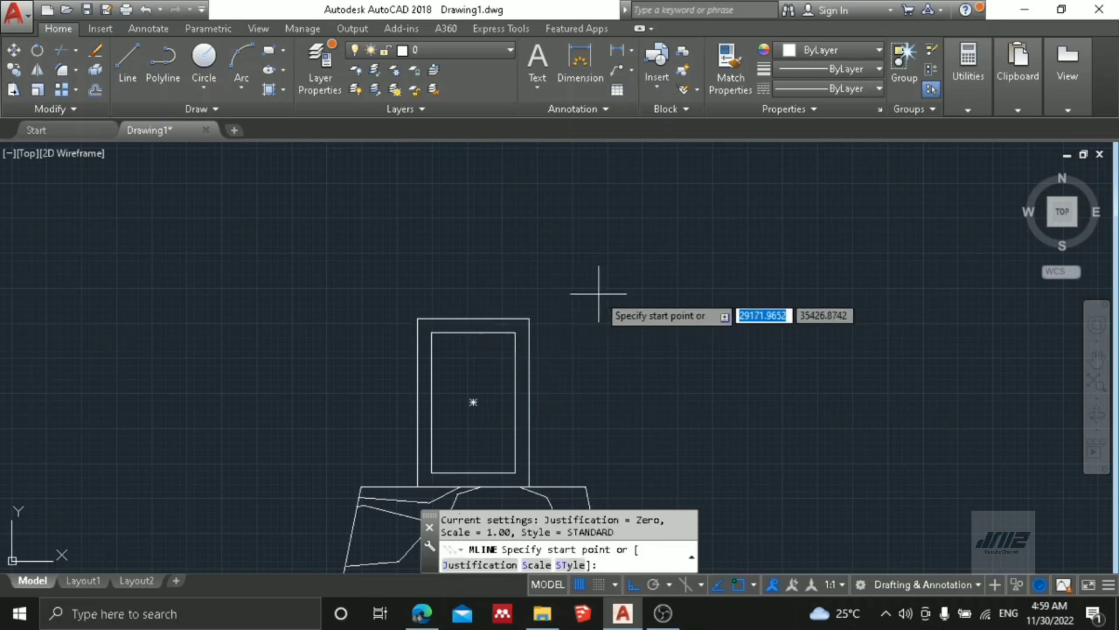
pyautogui.write('s')
pyautogui.press('Return')
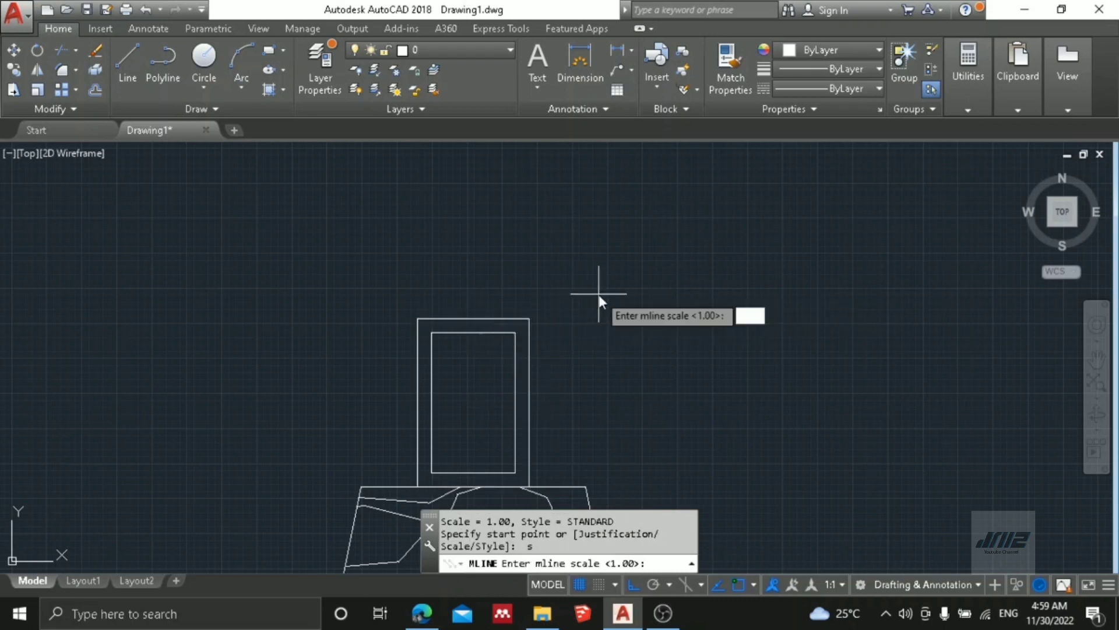
pyautogui.press('Return')
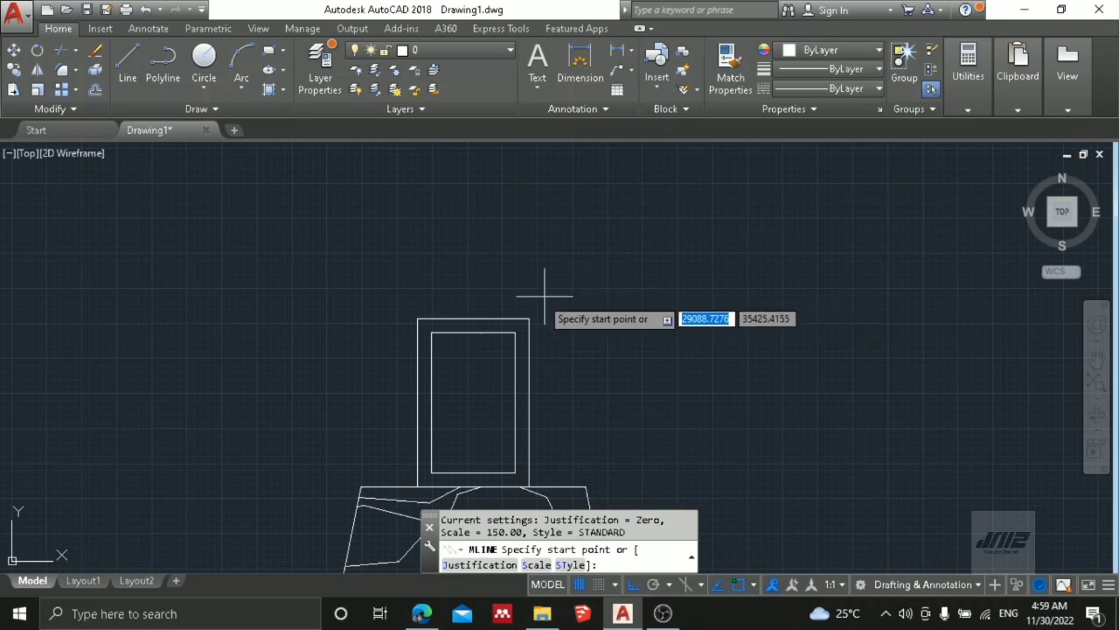
pyautogui.click(474, 318)
pyautogui.moveTo(473, 268); pyautogui.dragTo(473, 325, button='middle')
pyautogui.scroll(-4, 466, 349)
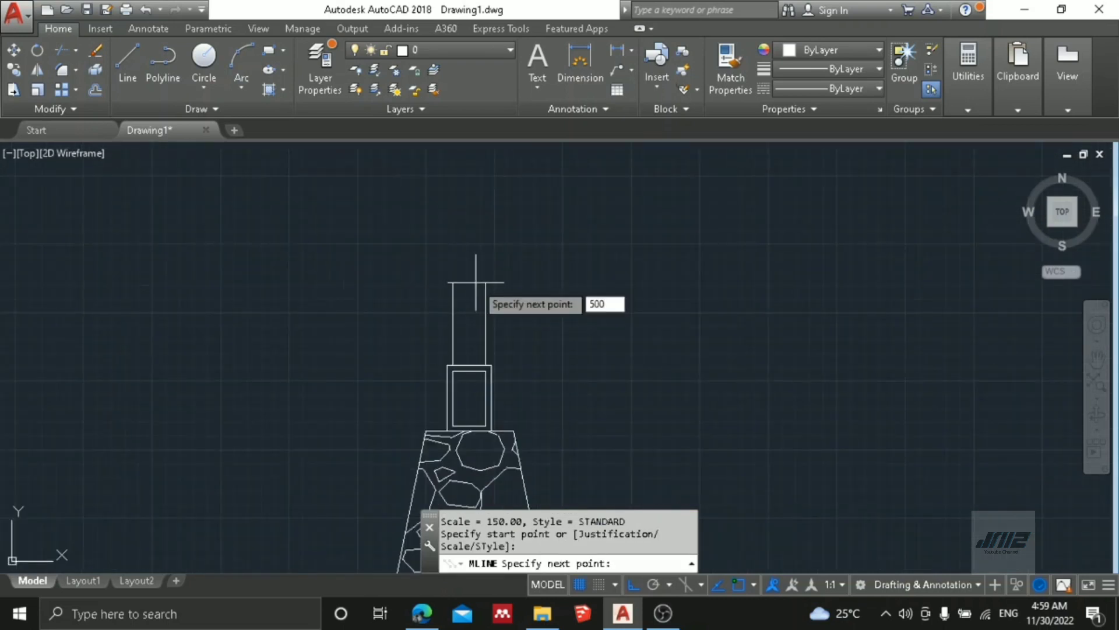
pyautogui.press('Return')
pyautogui.press('Escape')
pyautogui.press('Escape')
# Draw a horizontal line about 487 long across the upper end of the multiline, extending past both of its sides.
pyautogui.scroll(-3, 474, 287)
pyautogui.scroll(3, 460, 287)
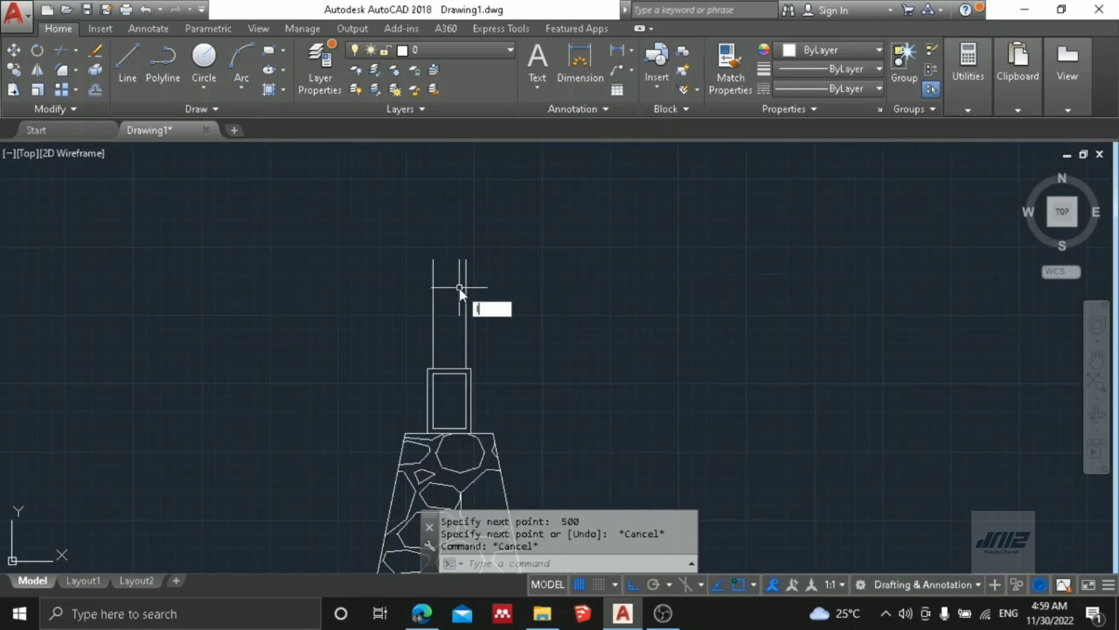
pyautogui.write('L')
pyautogui.press('Return')
pyautogui.scroll(3, 443, 268)
pyautogui.click(354, 249)
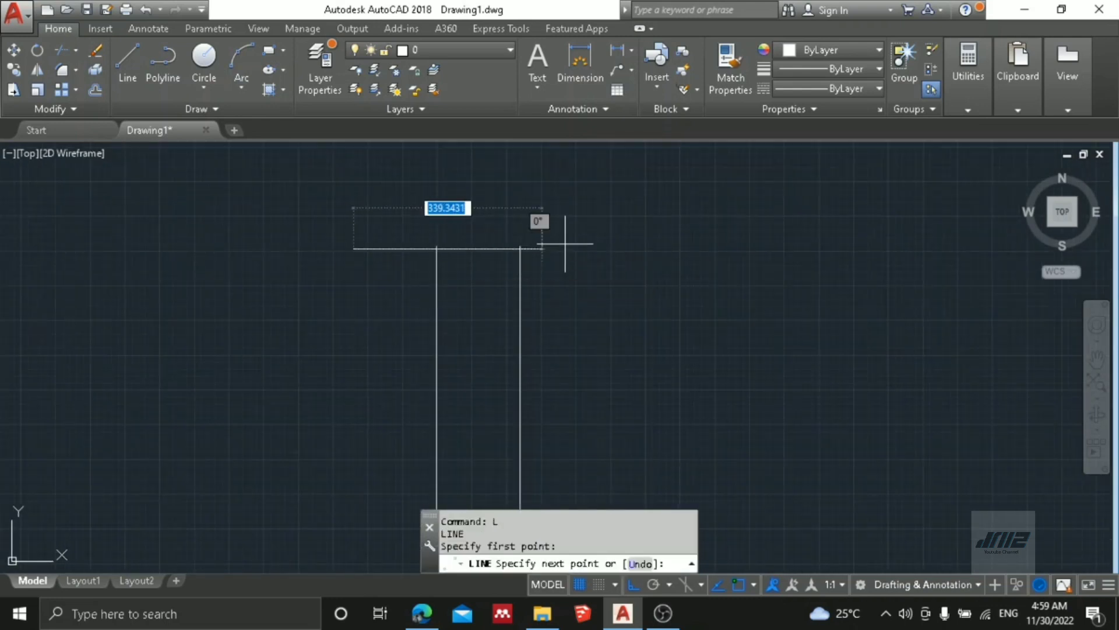
pyautogui.click(624, 241)
pyautogui.press('Escape')
pyautogui.press('Escape')
pyautogui.press('Escape')
# Stretch the upper end of the multiline so it ends exactly on the horizontal line.
pyautogui.click(477, 246)
pyautogui.scroll(6, 474, 249)
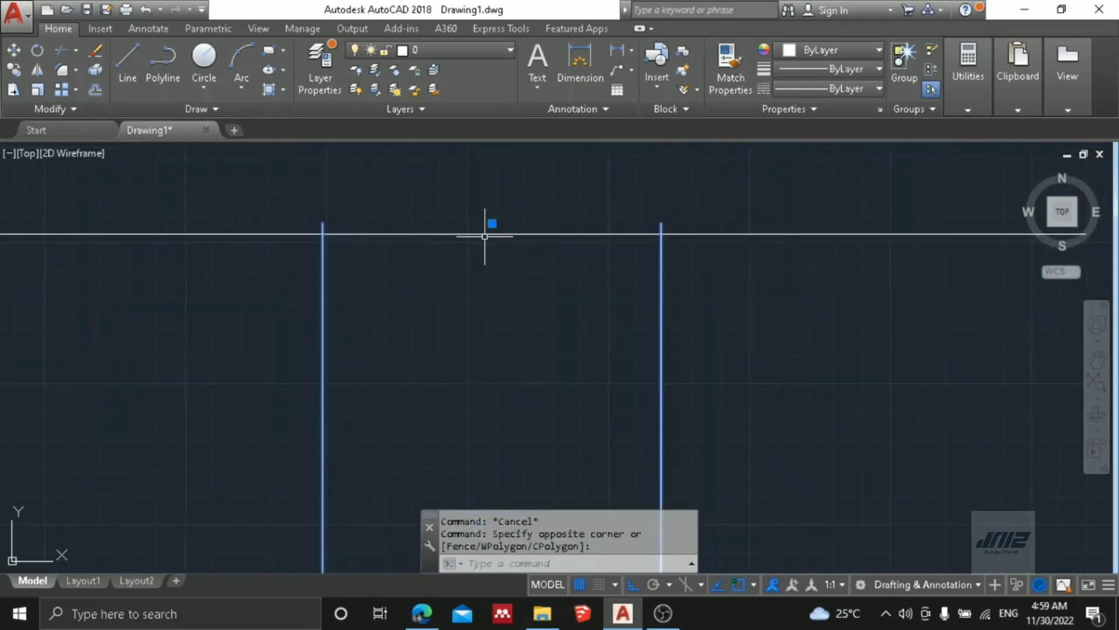
pyautogui.click(492, 223)
pyautogui.scroll(-5, 525, 239)
pyautogui.press('Escape')
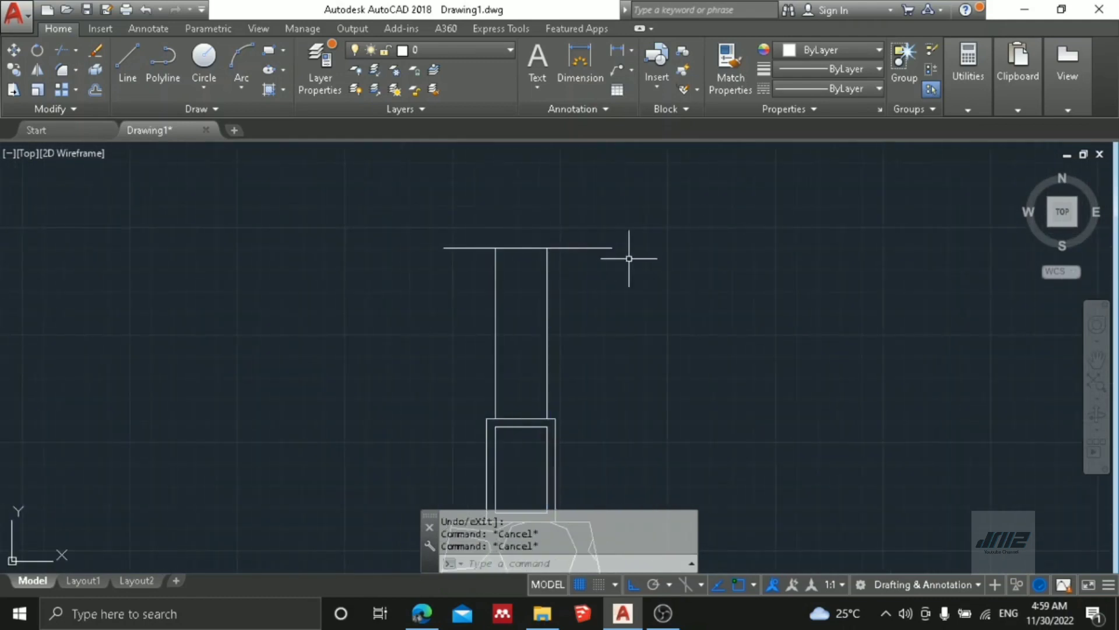
# Load the ISO long-dash dot linetype ACAD_ISO04W100 into the drawing.
pyautogui.click(813, 88)
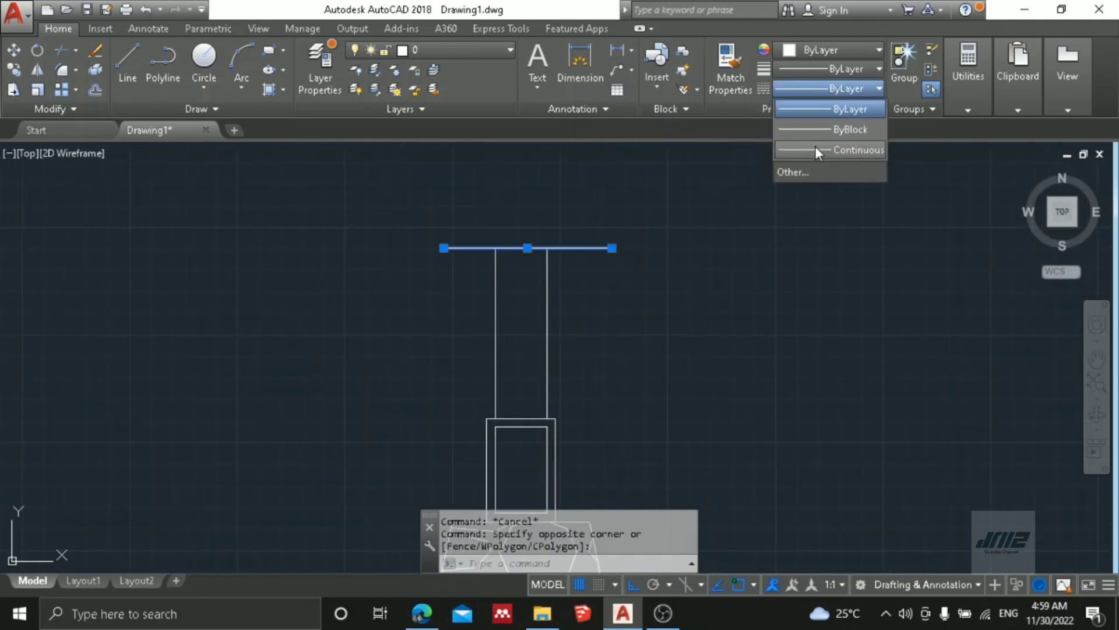
pyautogui.click(809, 172)
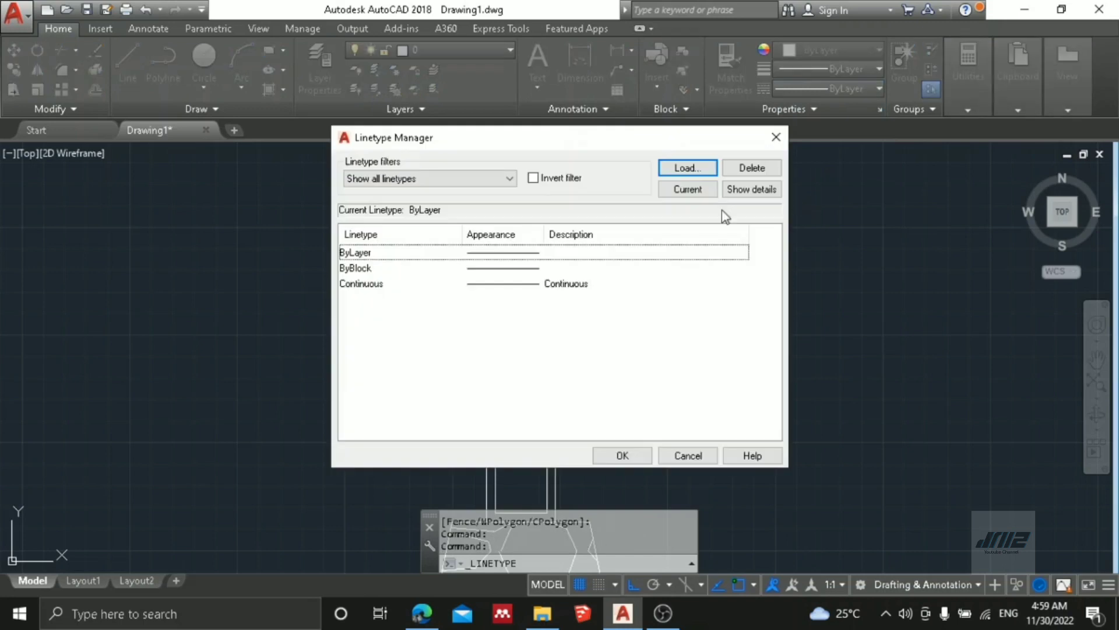
pyautogui.click(689, 168)
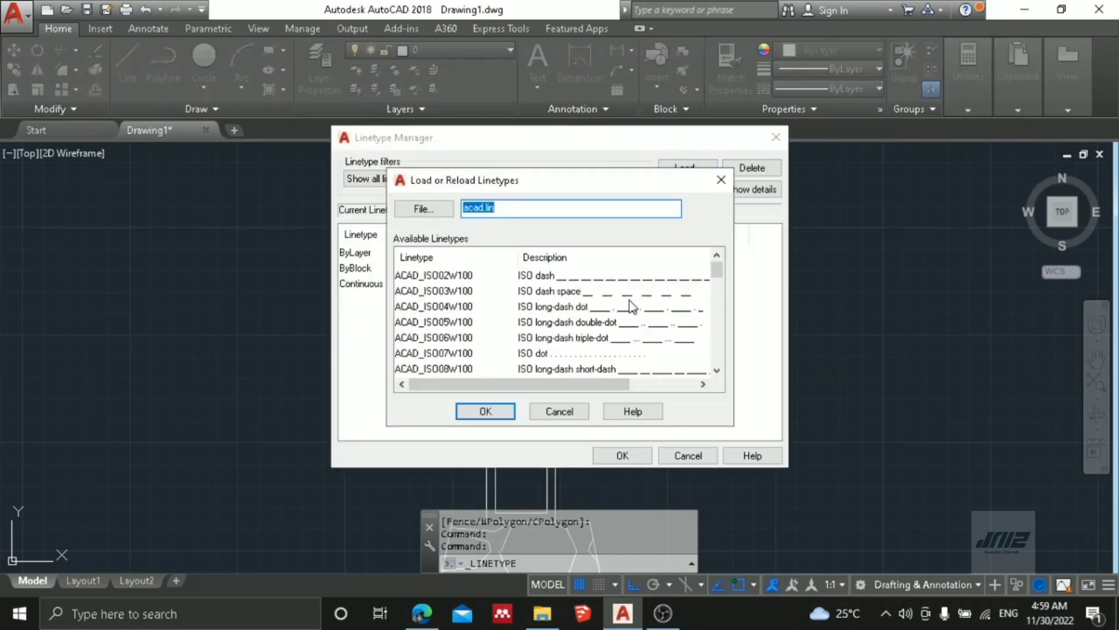
pyautogui.click(650, 340)
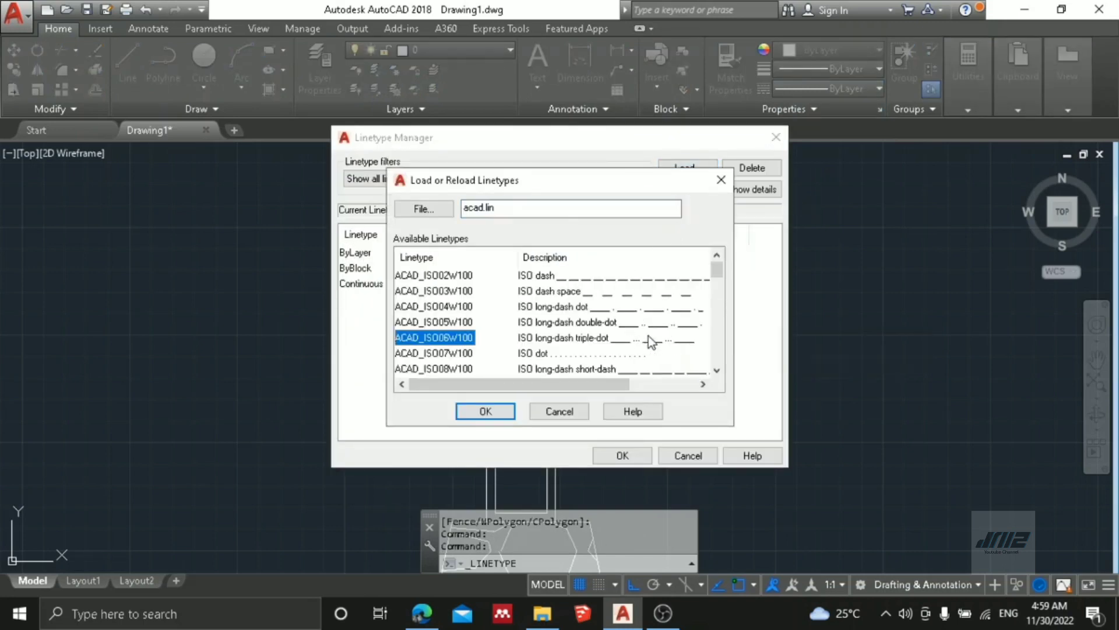
pyautogui.click(641, 307)
pyautogui.click(486, 411)
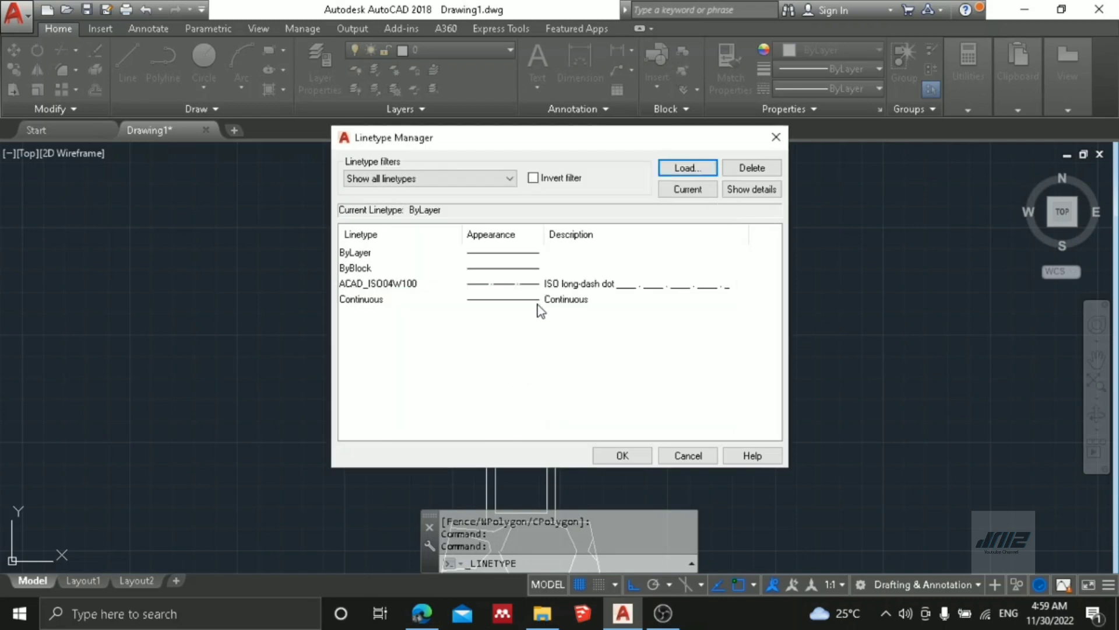
pyautogui.click(646, 285)
pyautogui.click(621, 454)
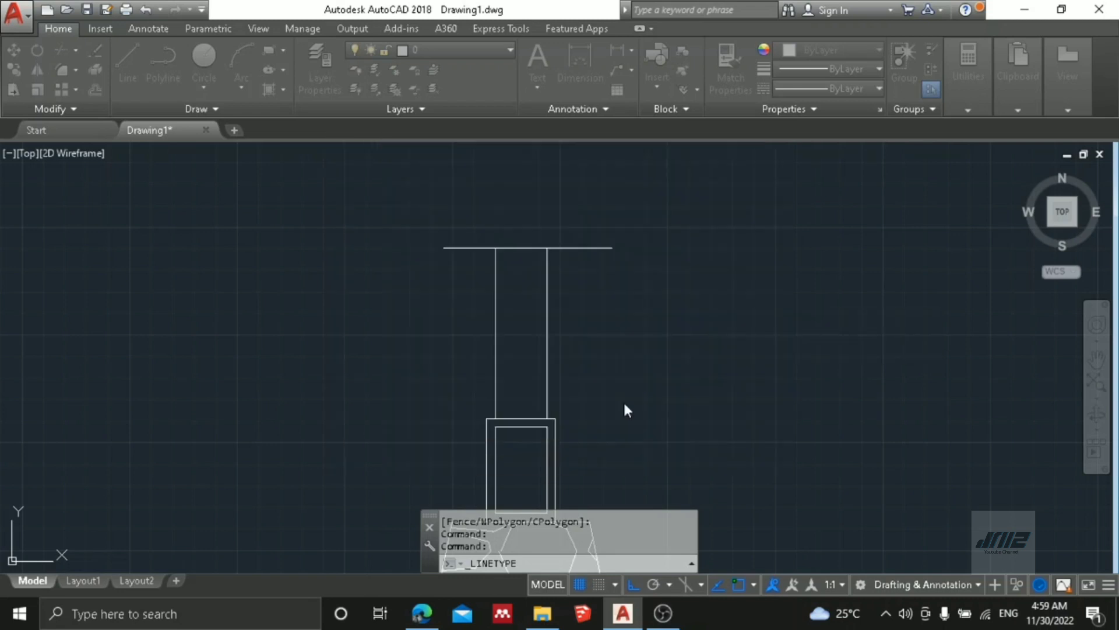
# Apply the ACAD_ISO04W100 linetype to the horizontal line above the wall.
pyautogui.moveTo(440, 201); pyautogui.dragTo(625, 257)
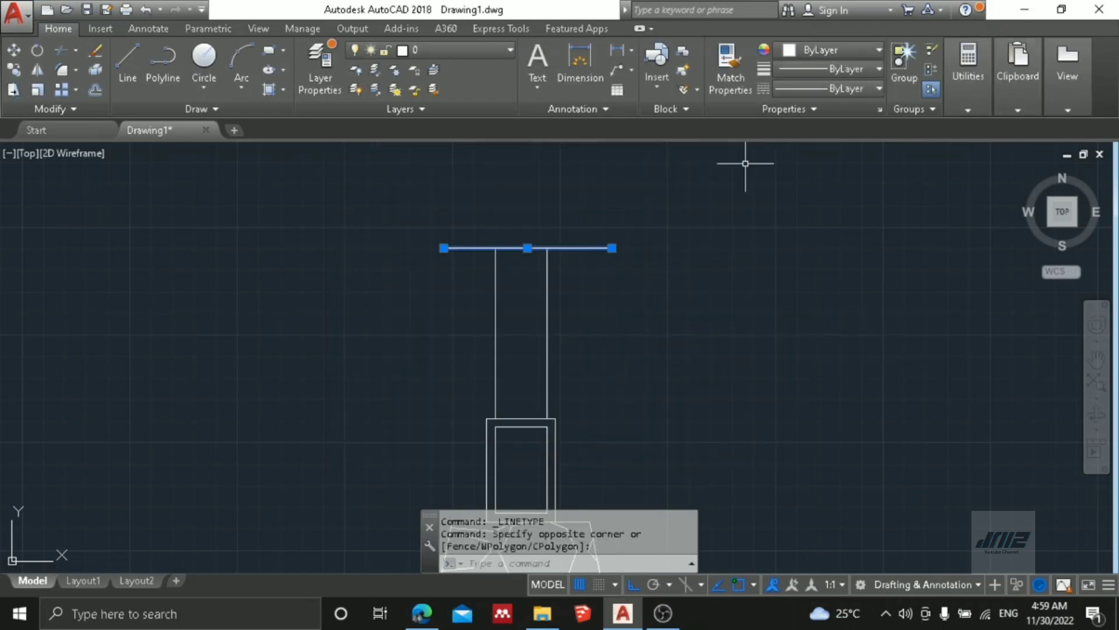
pyautogui.click(824, 90)
pyautogui.click(811, 153)
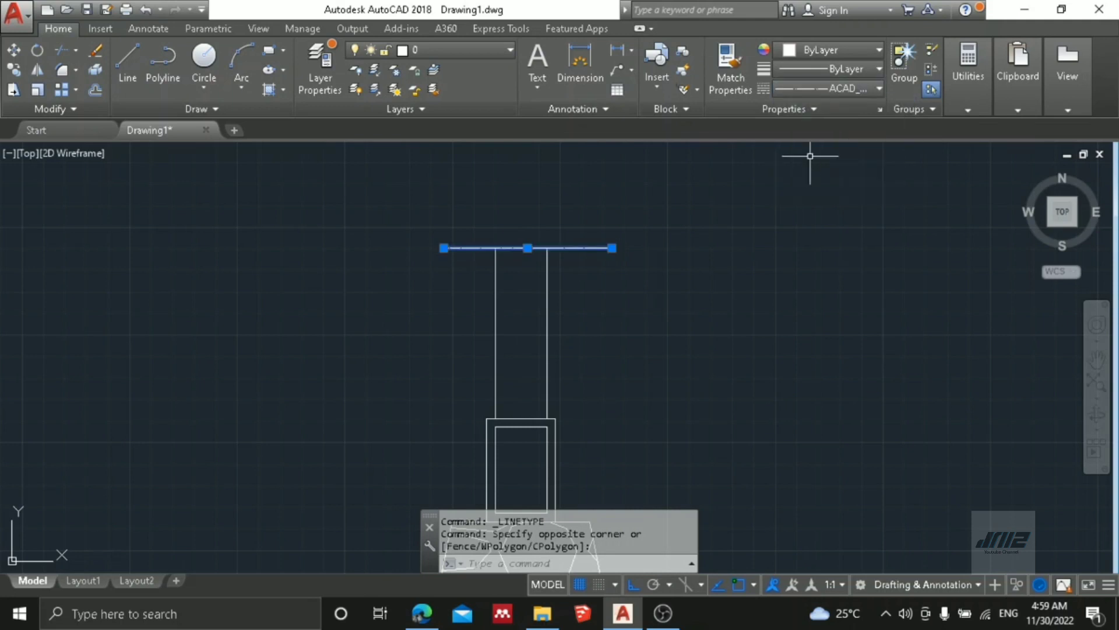
pyautogui.press('Return')
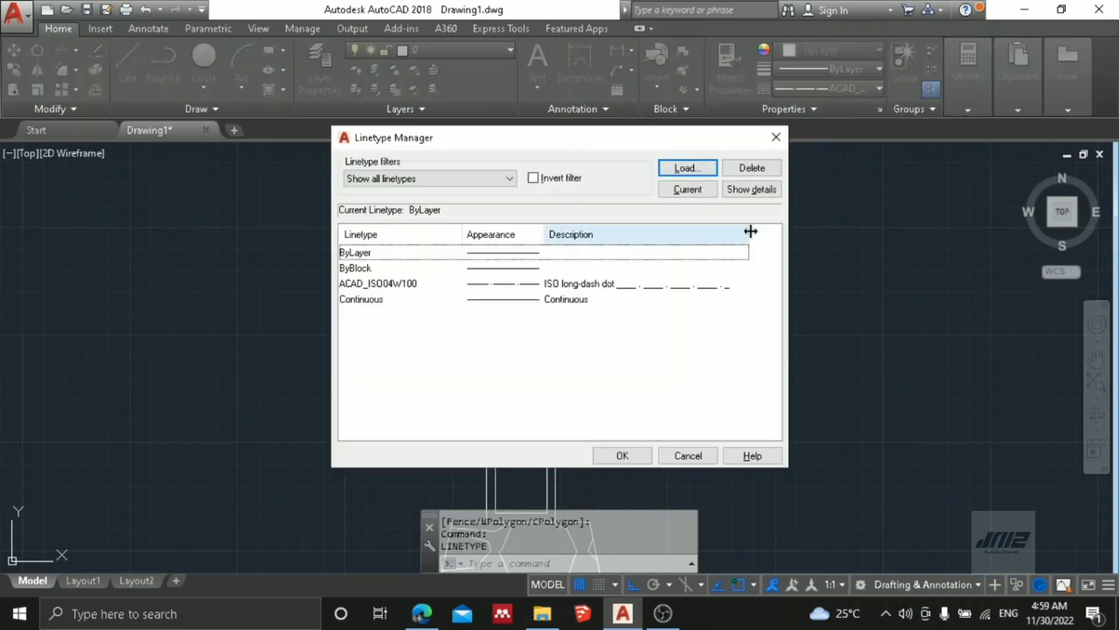
pyautogui.click(775, 134)
pyautogui.press('Escape')
# Open the object properties of the horizontal dash-dot line.
pyautogui.moveTo(630, 262); pyautogui.dragTo(610, 240)
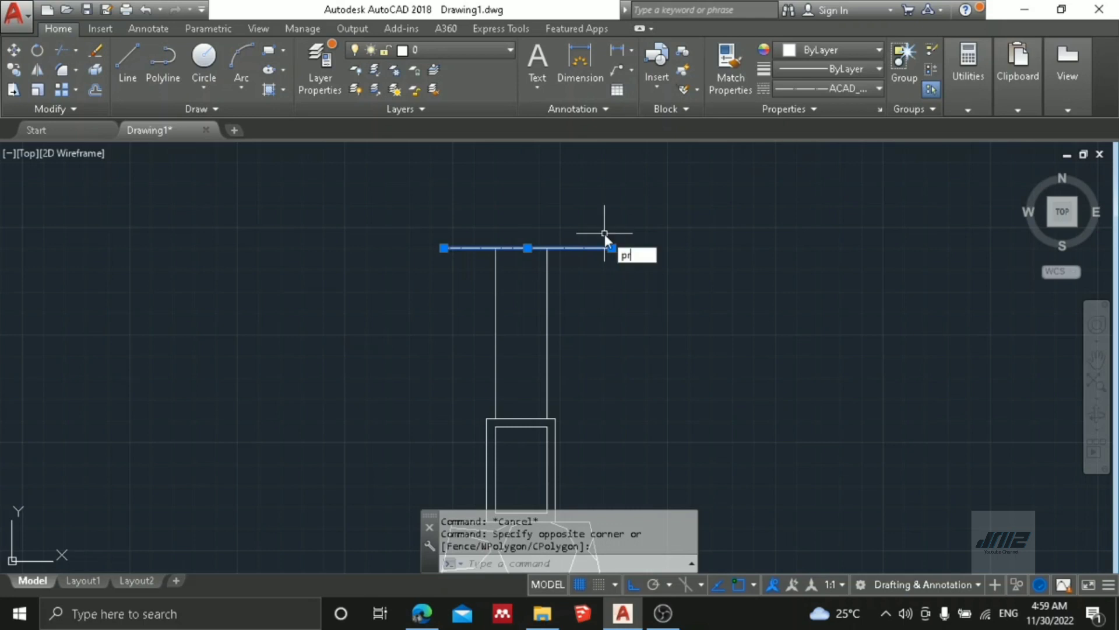
pyautogui.write('PR')
pyautogui.press('Return')
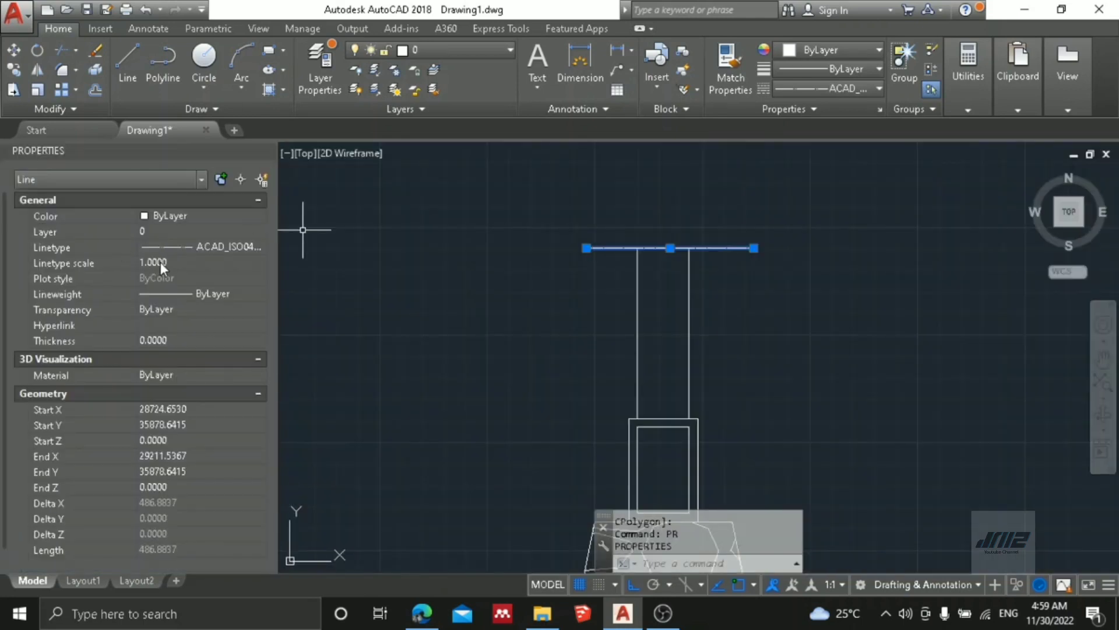
# Try linetype scales of 50 and 25 on the horizontal line above the wall.
pyautogui.click(161, 263)
pyautogui.write('150')
pyautogui.press('Return')
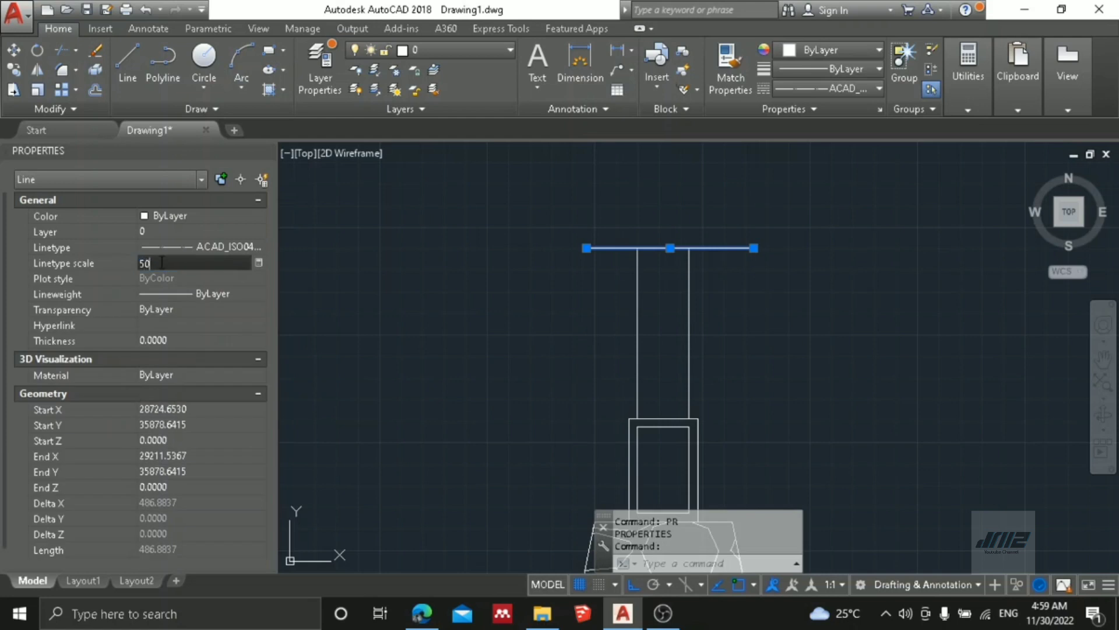
pyautogui.click(161, 264)
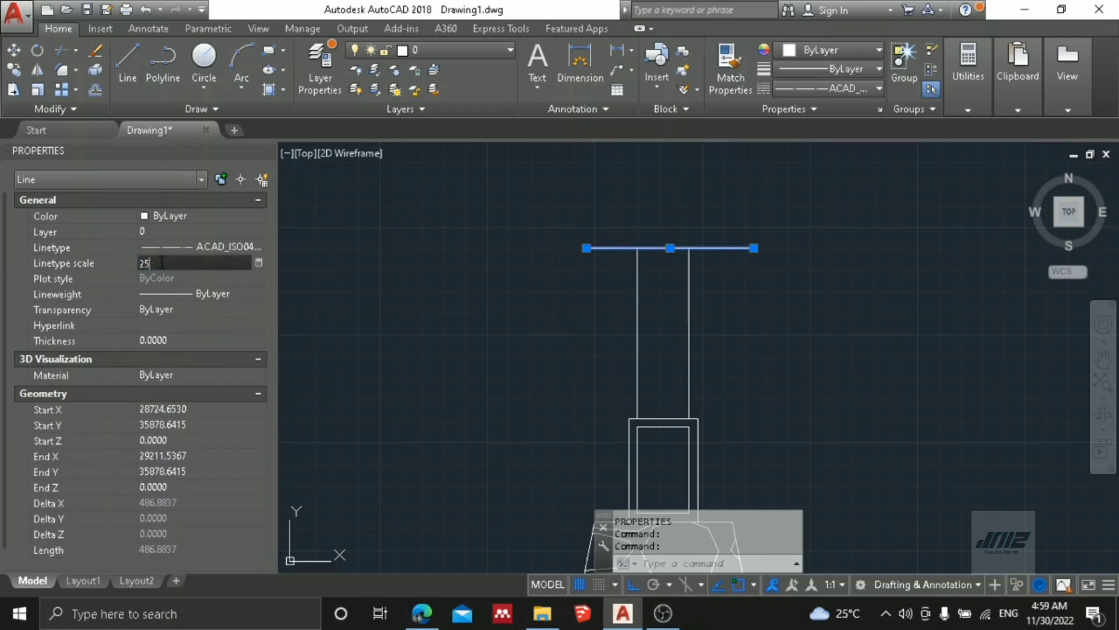
pyautogui.write('25')
pyautogui.press('Return')
pyautogui.press('Escape')
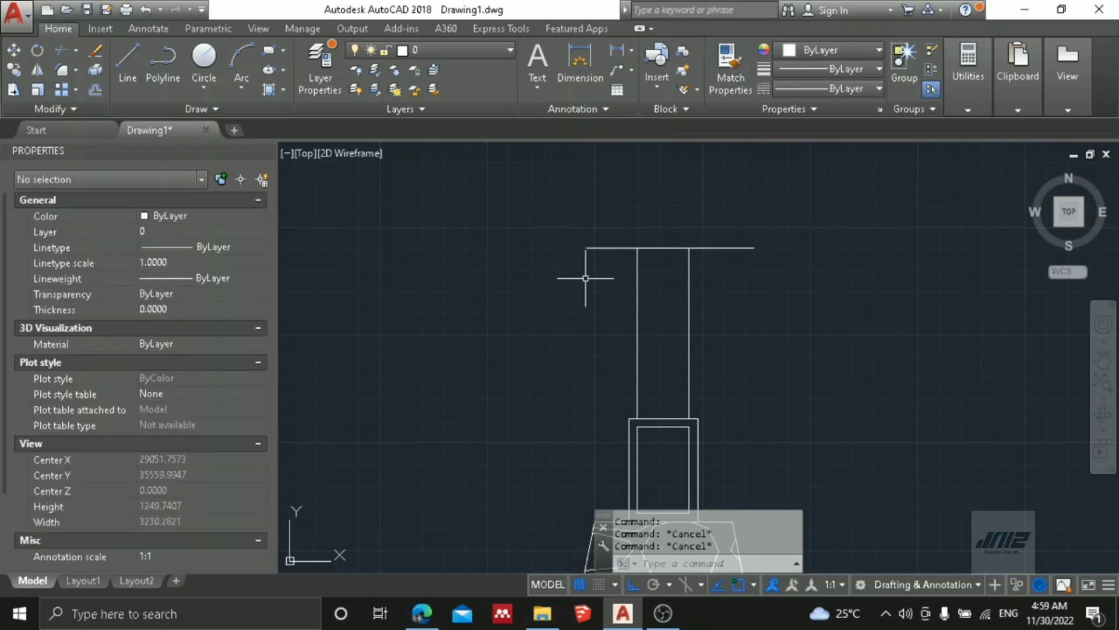
# Set the horizontal line's linetype scale to 5 and reduce it to 2.5, then close its properties.
pyautogui.click(587, 280)
pyautogui.click(584, 220)
pyautogui.click(196, 264)
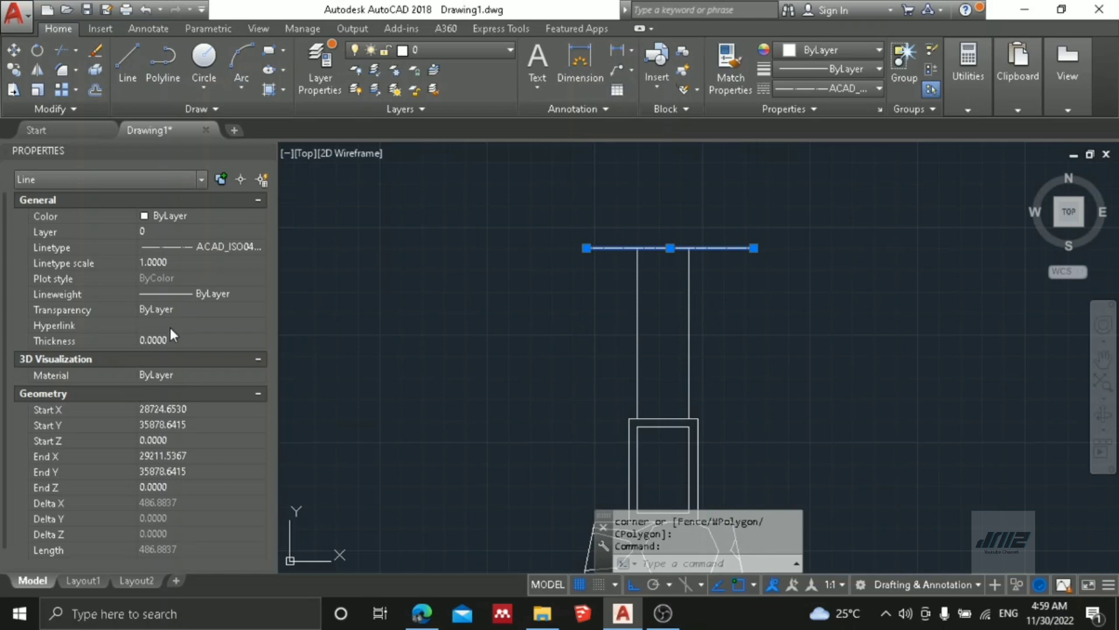
pyautogui.click(177, 262)
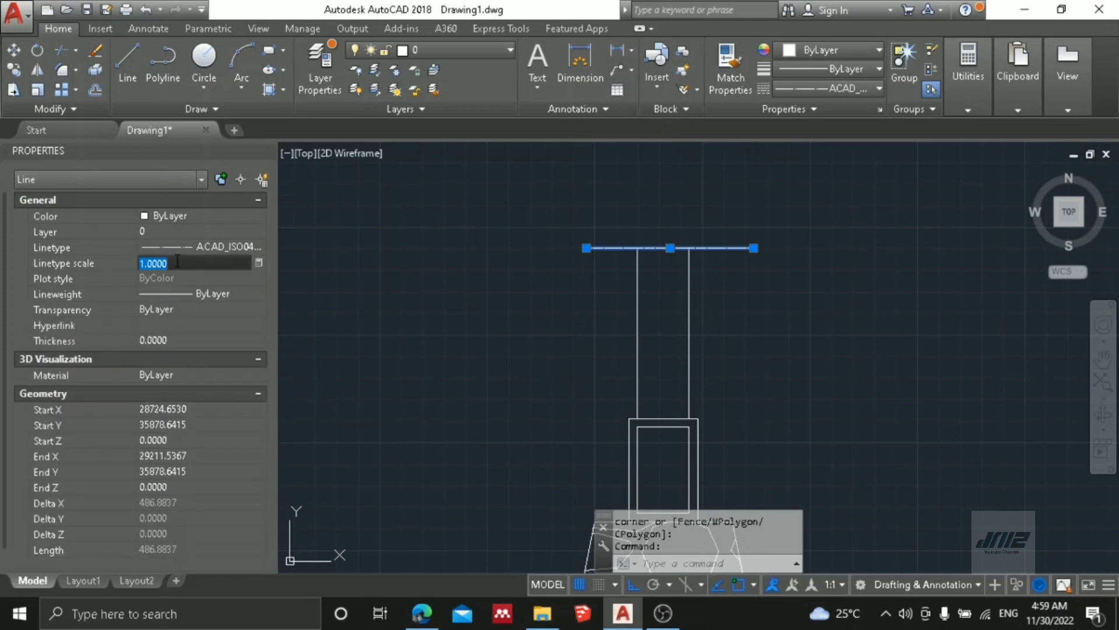
pyautogui.write('5')
pyautogui.press('Return')
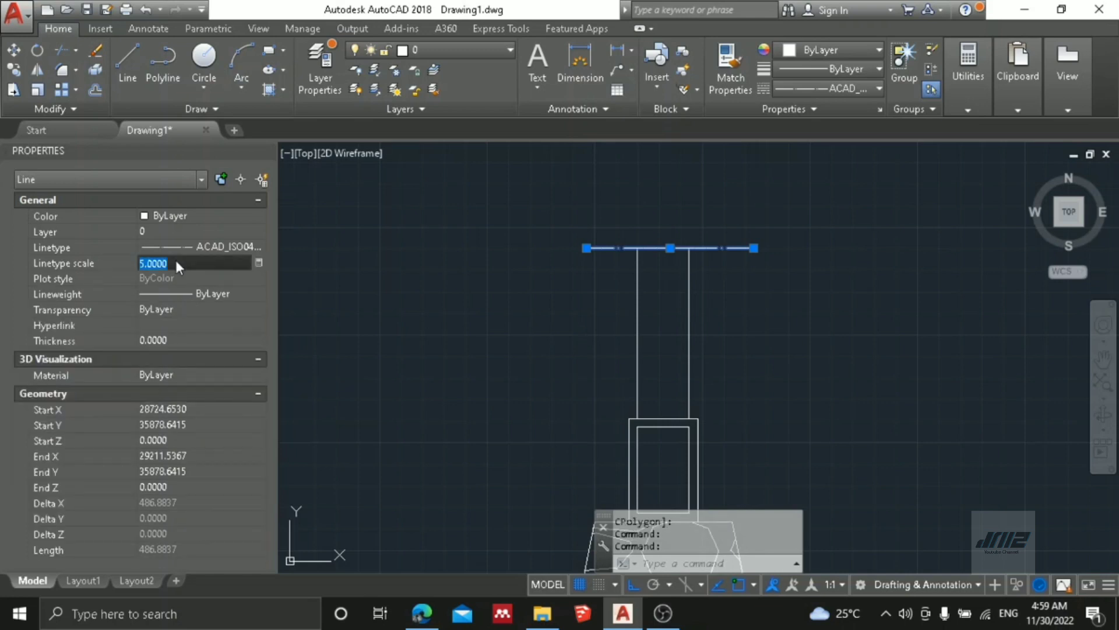
pyautogui.press('Return')
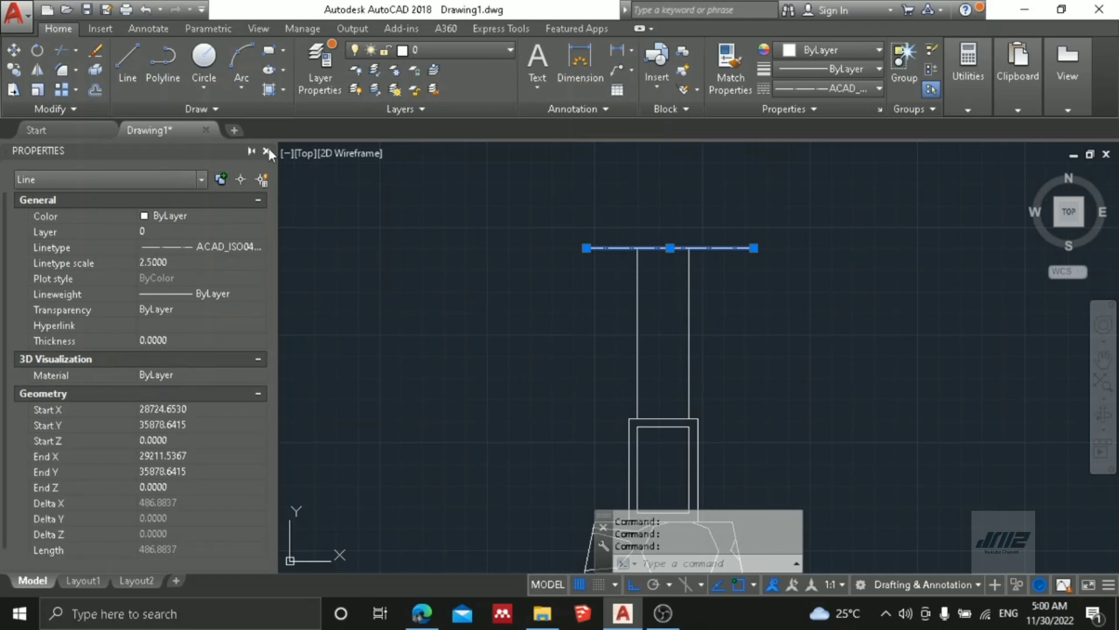
pyautogui.click(268, 151)
pyautogui.press('Escape')
pyautogui.press('Escape')
# Draw a zero-justified multiline at scale 110 inside the wall, from the midpoint of the rectangle's upper edge to the dash-dot line.
pyautogui.scroll(-1, 519, 300)
pyautogui.moveTo(519, 301); pyautogui.dragTo(510, 182, button='middle')
pyautogui.scroll(-1, 510, 182)
pyautogui.moveTo(520, 268)
pyautogui.mouseDown(button='middle')
pyautogui.moveTo(521, 240)
pyautogui.moveTo(498, 323)
pyautogui.mouseUp(button='middle')
pyautogui.press('Escape')
pyautogui.press('Return')
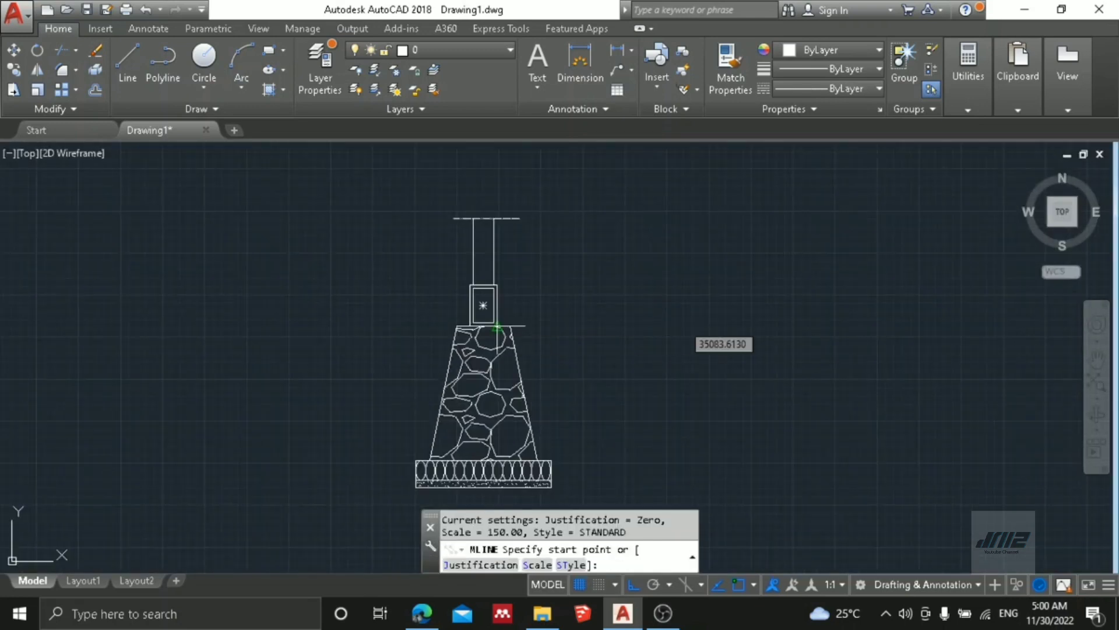
pyautogui.write('j')
pyautogui.press('Return')
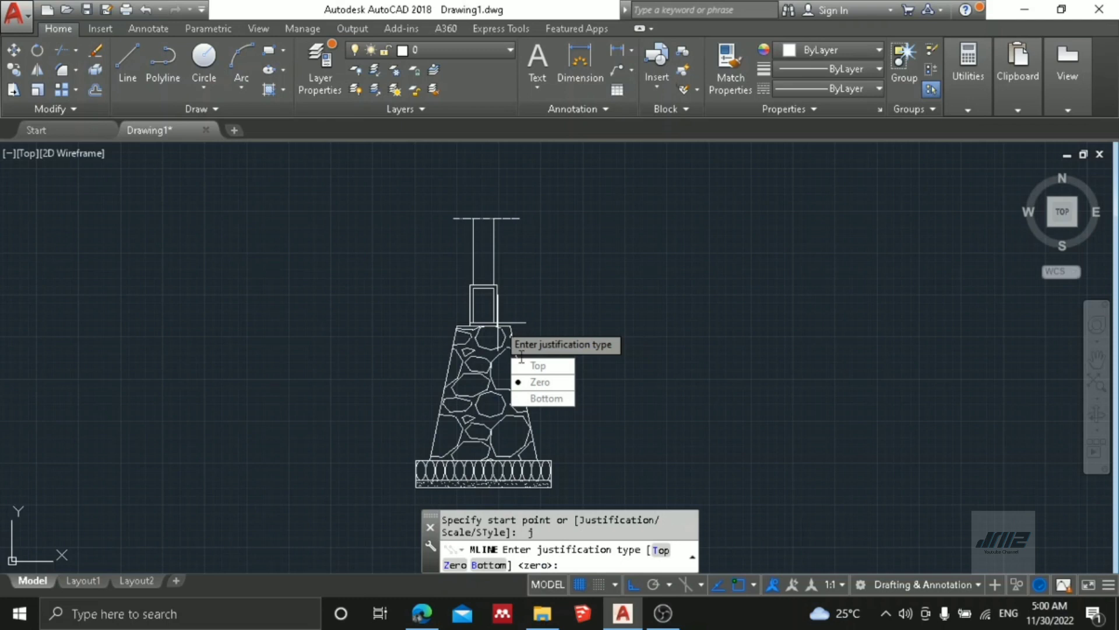
pyautogui.press('Return')
pyautogui.write('s')
pyautogui.press('Return')
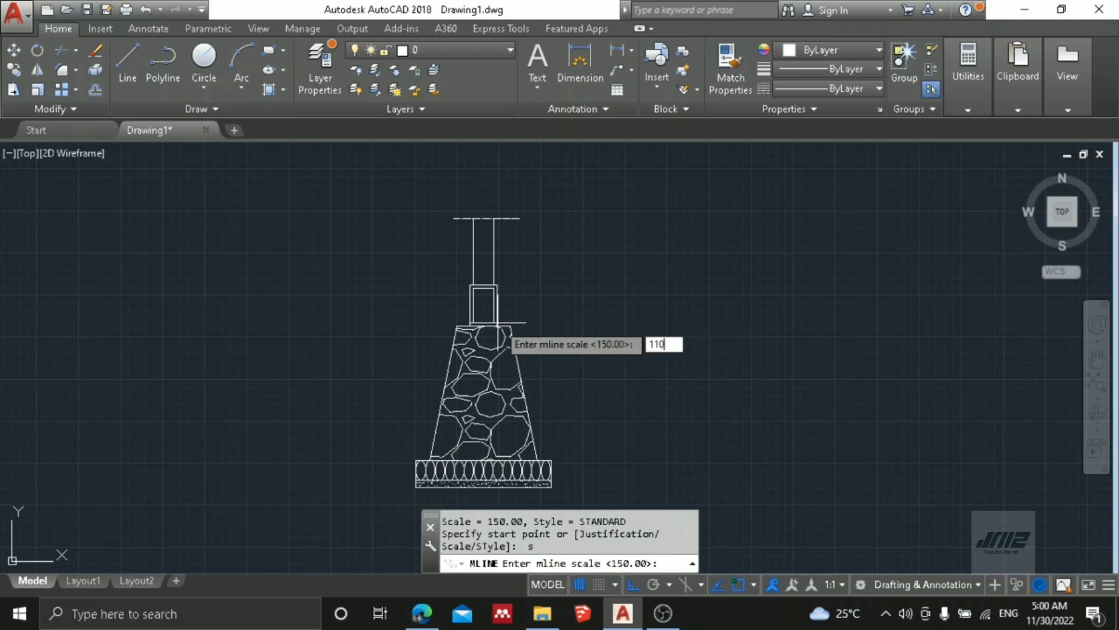
pyautogui.press('Return')
pyautogui.scroll(3, 496, 315)
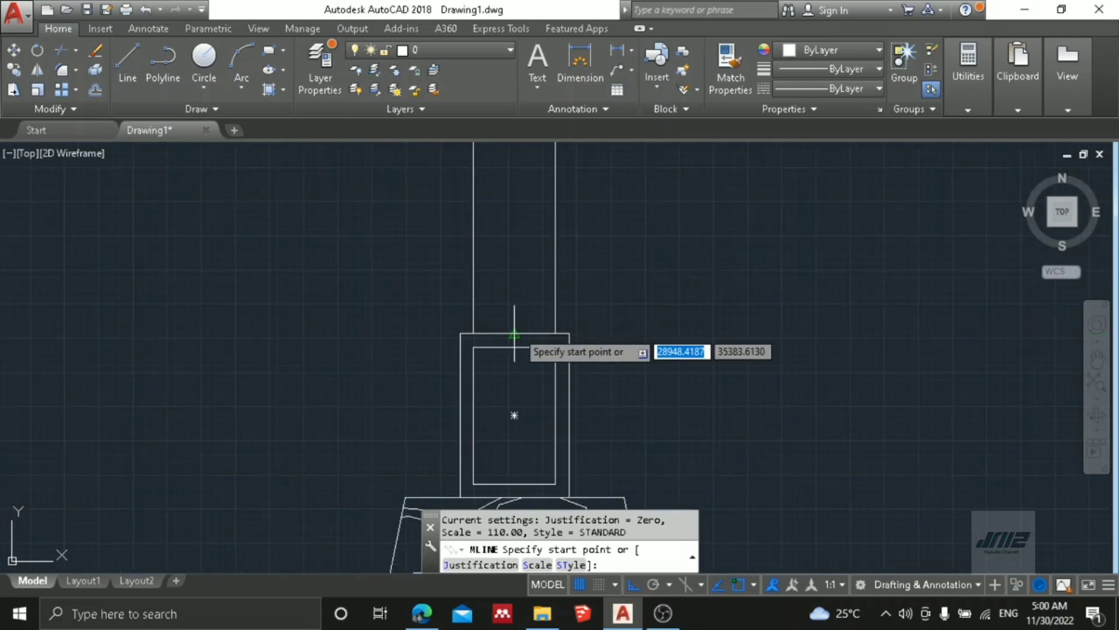
pyautogui.click(514, 333)
pyautogui.scroll(-4, 497, 261)
pyautogui.moveTo(496, 263); pyautogui.dragTo(488, 318, button='middle')
pyautogui.scroll(4, 491, 245)
pyautogui.click(500, 218)
pyautogui.press('Escape')
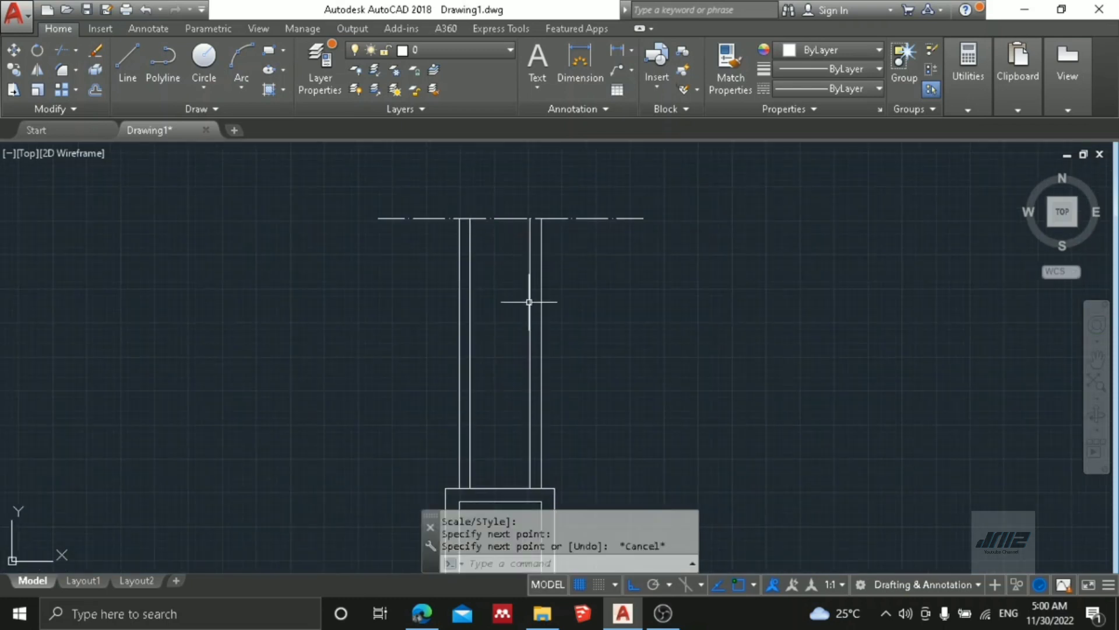
pyautogui.press('Escape')
pyautogui.press('Escape')
pyautogui.scroll(-3, 529, 302)
pyautogui.press('Escape')
pyautogui.scroll(-2, 528, 309)
pyautogui.write('l')
pyautogui.press('Return')
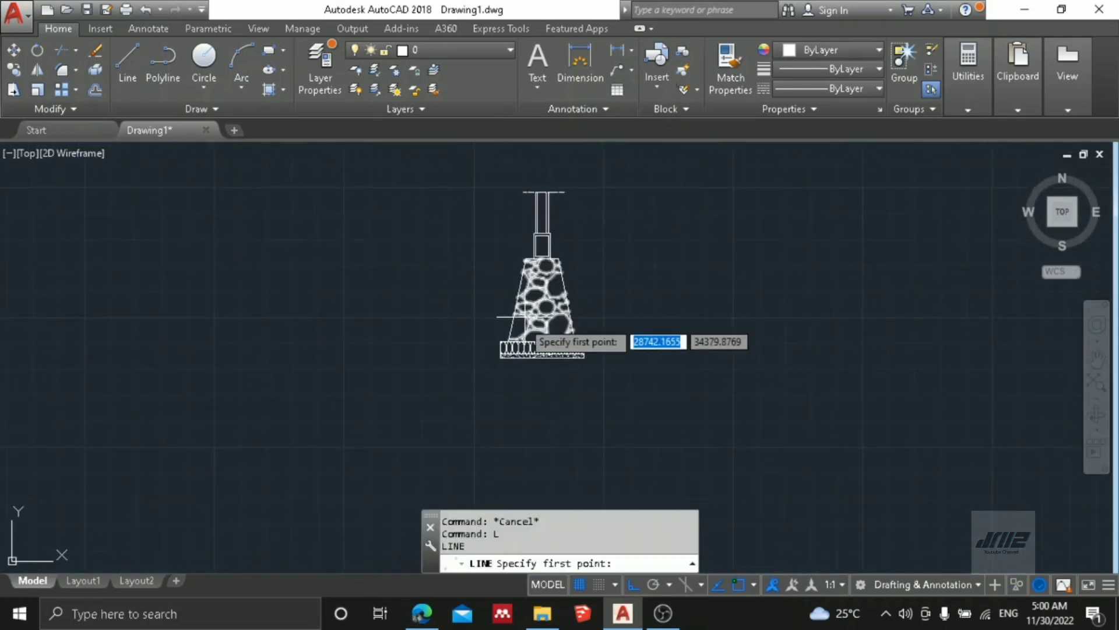
pyautogui.scroll(5, 523, 321)
pyautogui.click(533, 374)
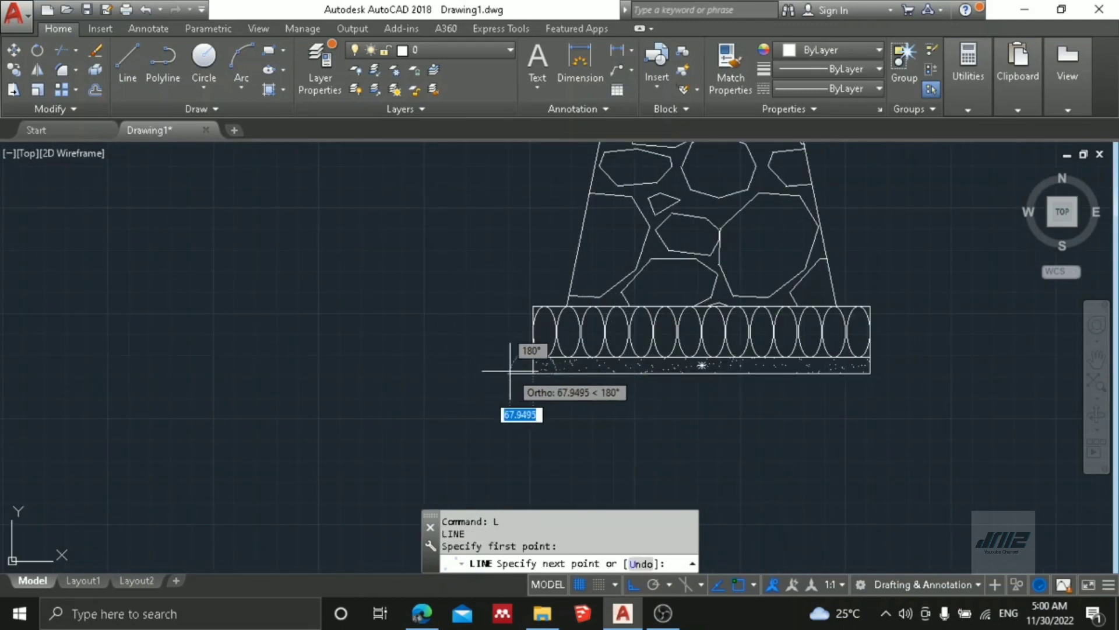
pyautogui.scroll(-4, 513, 370)
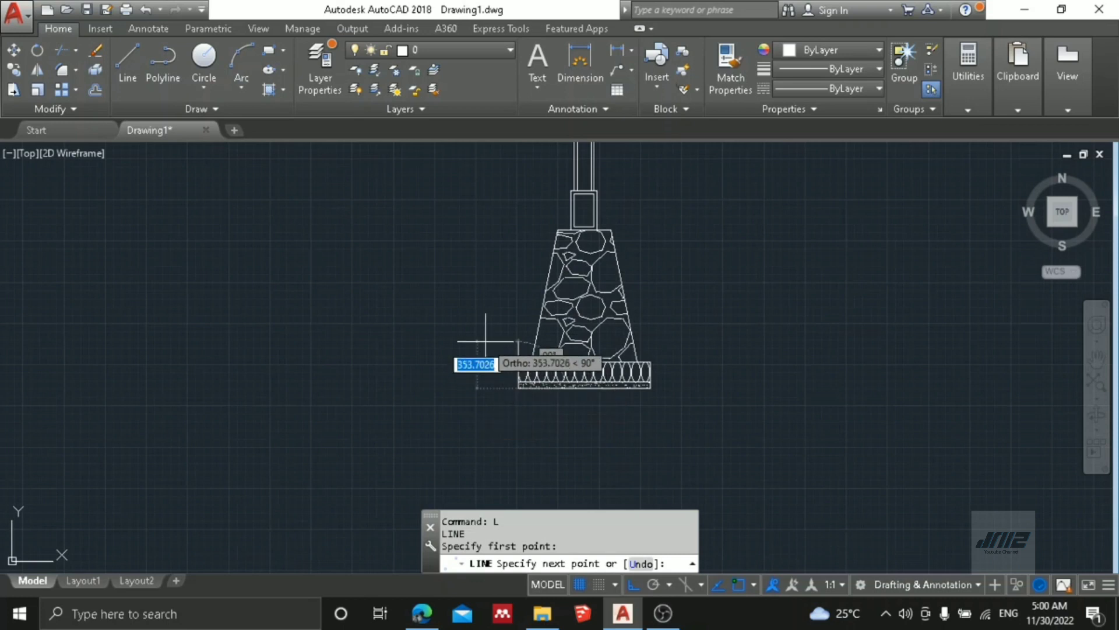
pyautogui.press('Escape')
# With Ortho off, draw a slanted line about 890 units long up and outward from the ellipse-filled base's upper-left corner.
pyautogui.scroll(4, 526, 369)
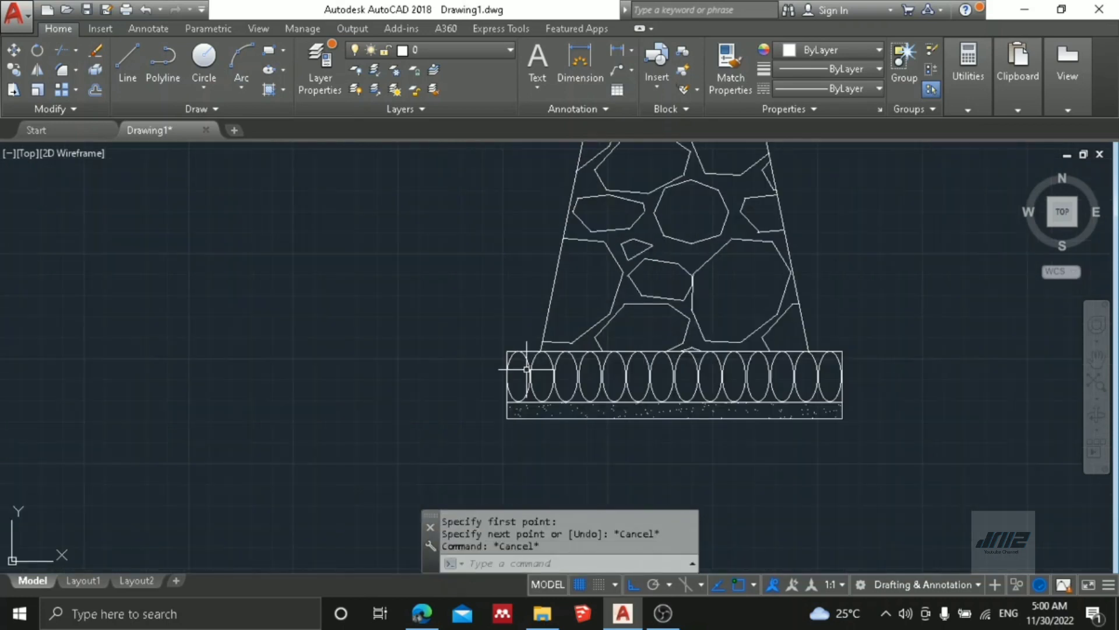
pyautogui.write('l')
pyautogui.press('Return')
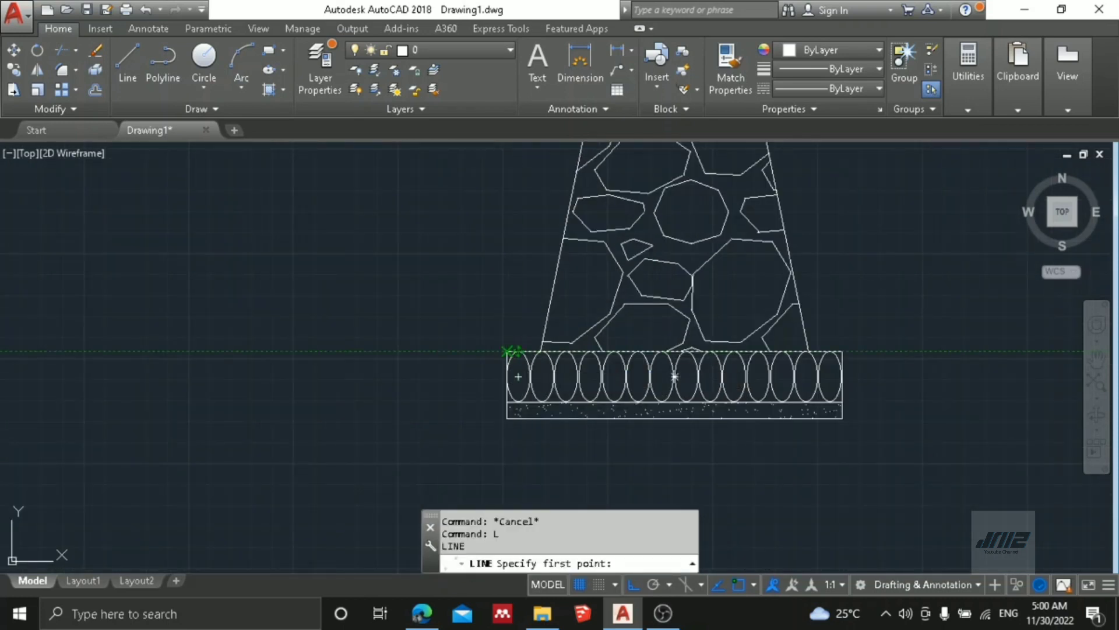
pyautogui.click(508, 351)
pyautogui.scroll(-5, 466, 327)
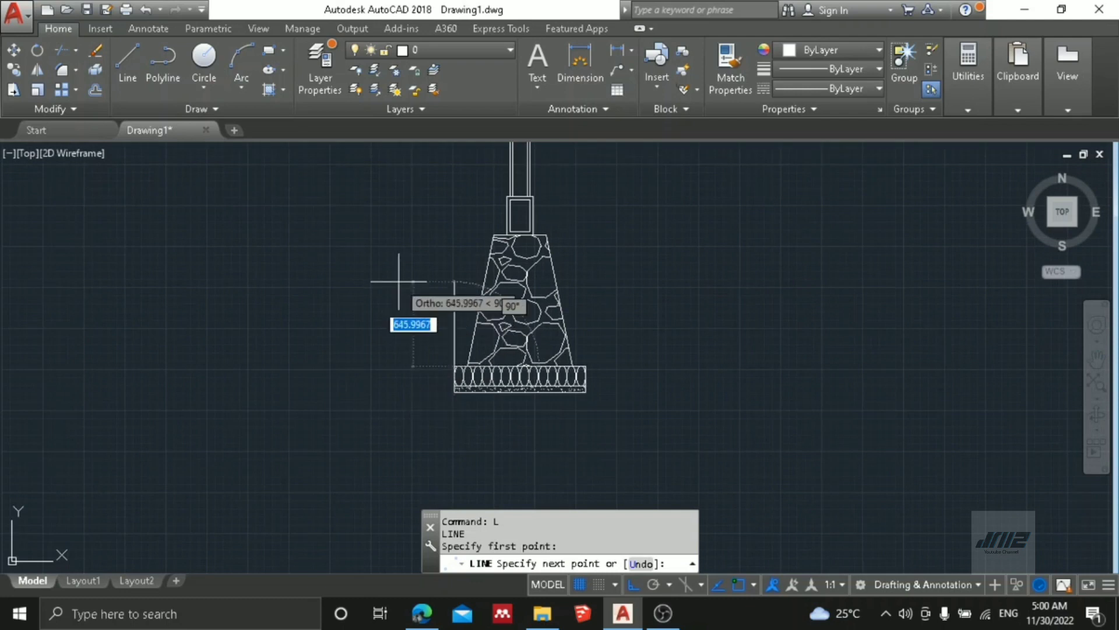
pyautogui.press('F8')
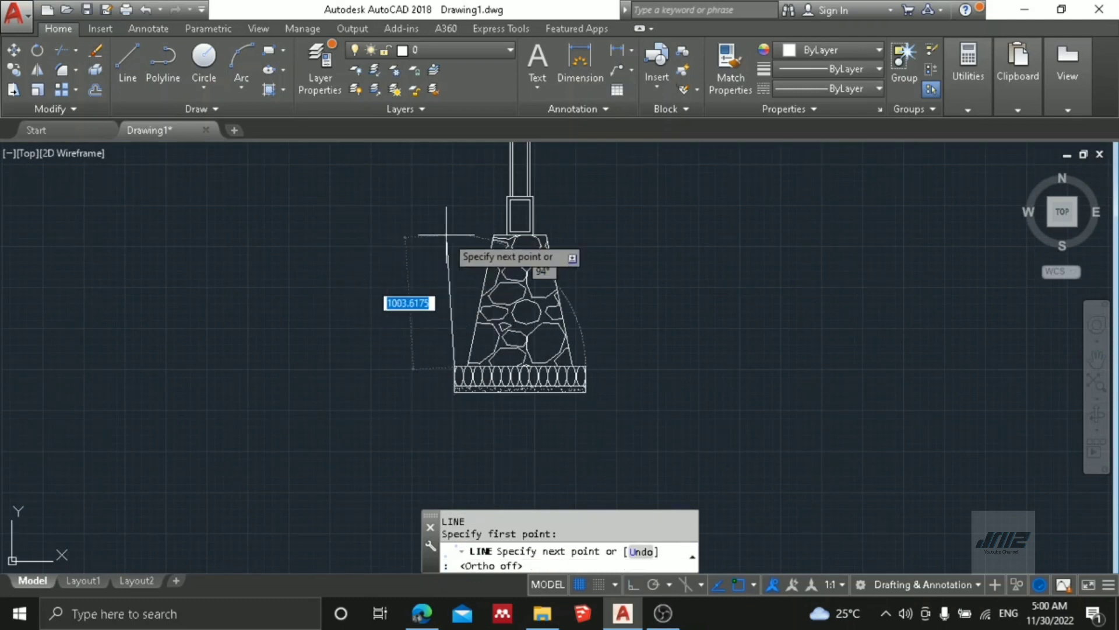
pyautogui.scroll(4, 478, 227)
pyautogui.scroll(-4, 408, 309)
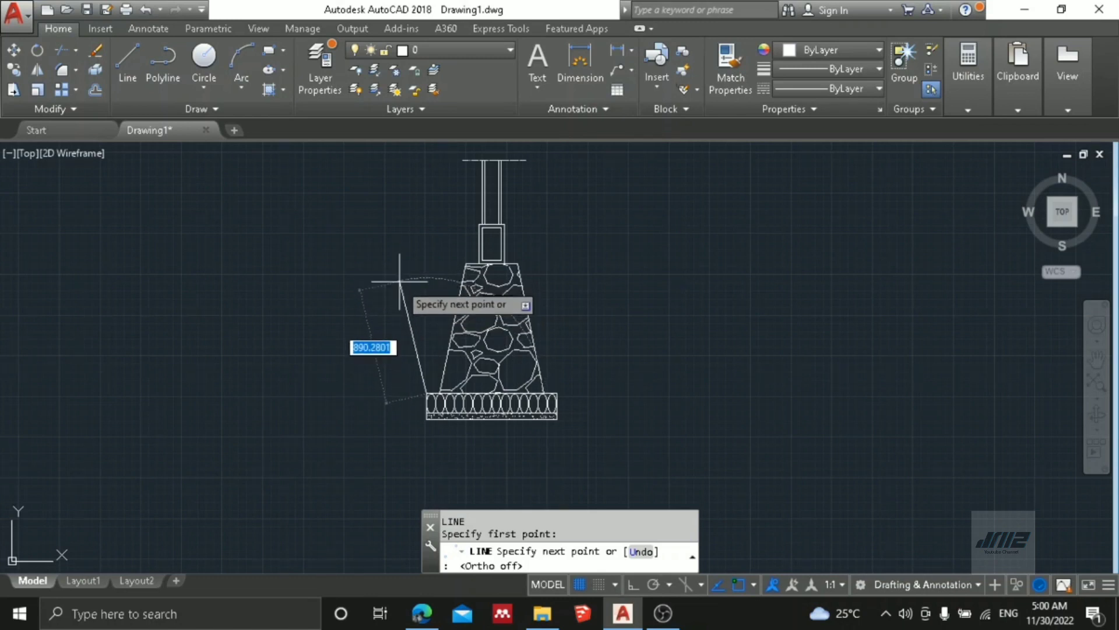
pyautogui.click(402, 283)
# With Ortho on, continue horizontally outward to the left from the slanted line's upper end and finish the line.
pyautogui.scroll(2, 263, 280)
pyautogui.press('F8')
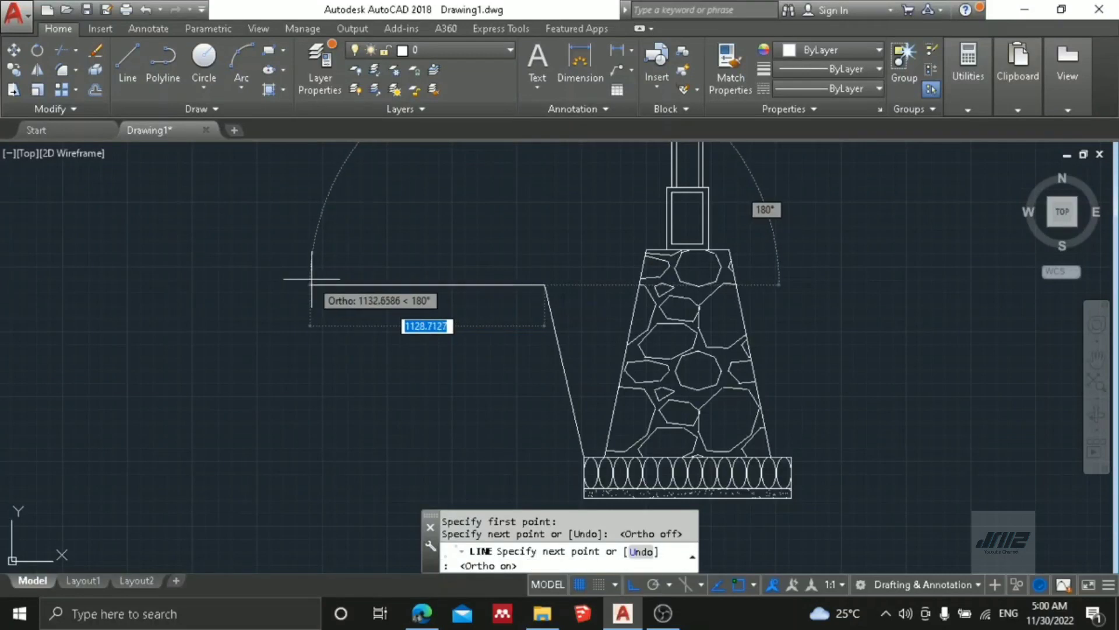
pyautogui.click(383, 285)
pyautogui.press('Escape')
pyautogui.press('Escape')
pyautogui.press('Escape')
pyautogui.scroll(-2, 498, 304)
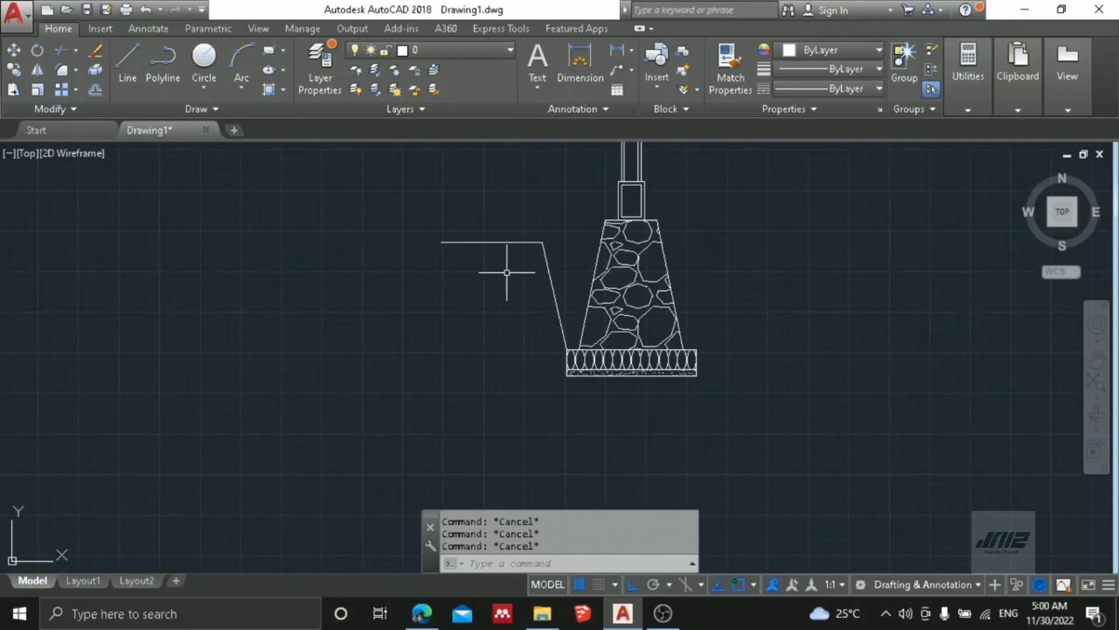
# Draw a short vertical line about 108 units long downward from the horizontal line's outer end.
pyautogui.write('L')
pyautogui.press('Return')
pyautogui.click(442, 242)
pyautogui.scroll(4, 447, 274)
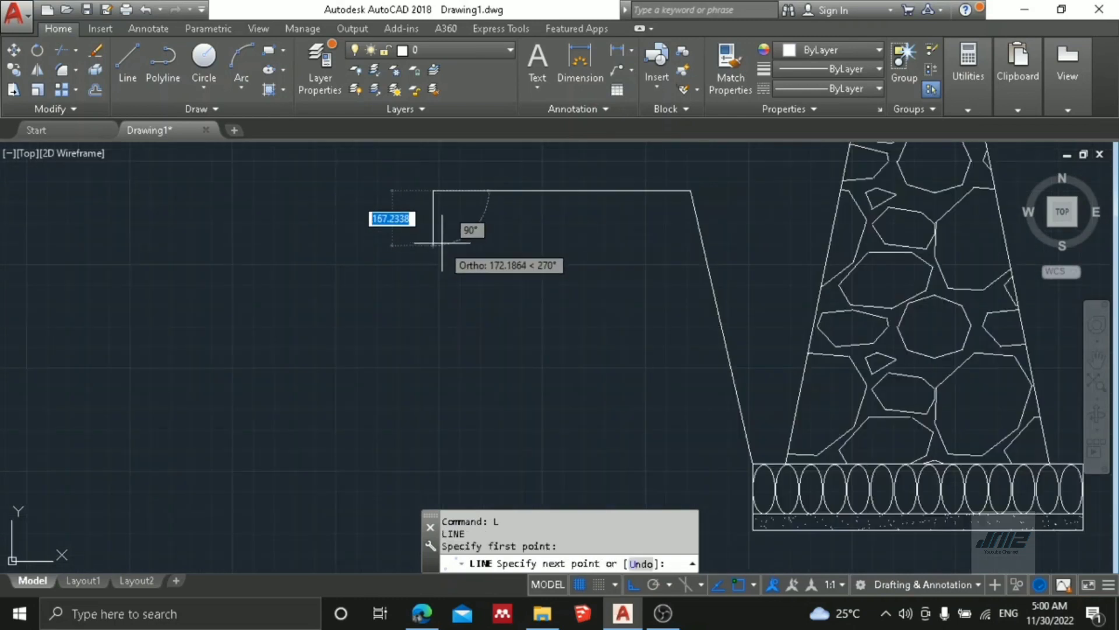
pyautogui.click(443, 226)
pyautogui.press('Escape')
pyautogui.press('Escape')
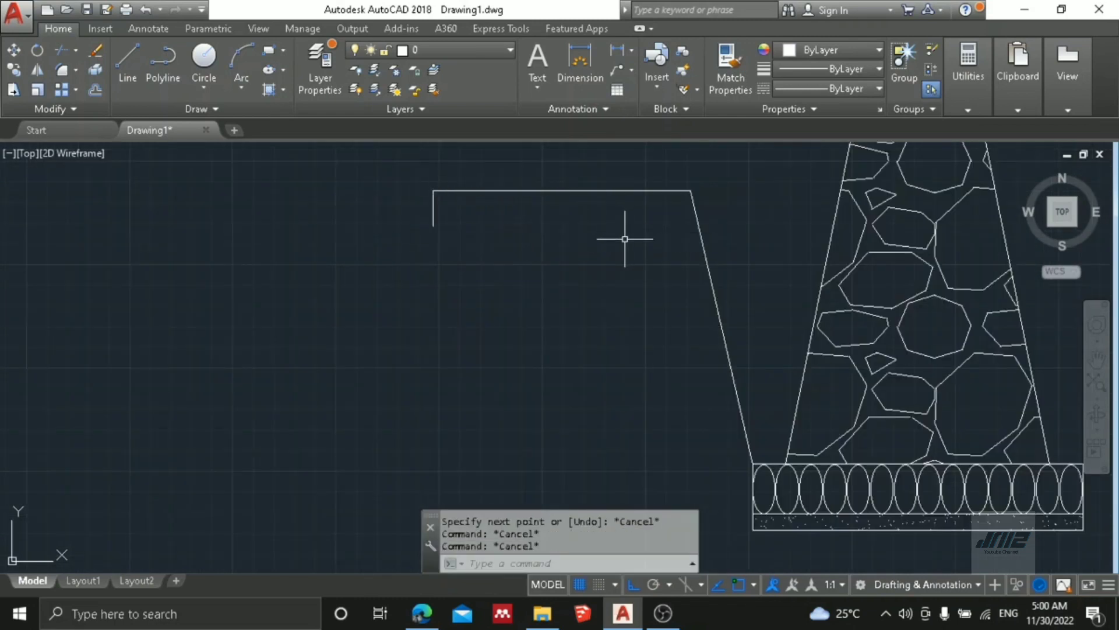
# Offset the horizontal line downward and the slanted line outward, using the short vertical line's length as the distance.
pyautogui.write('o')
pyautogui.press('Return')
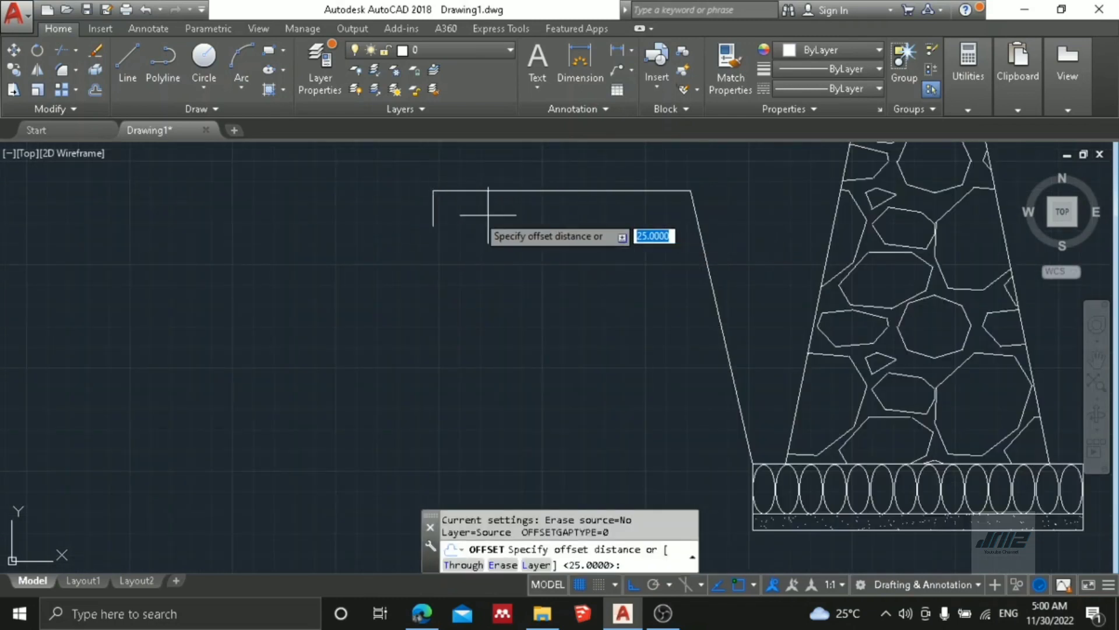
pyautogui.click(434, 190)
pyautogui.click(433, 226)
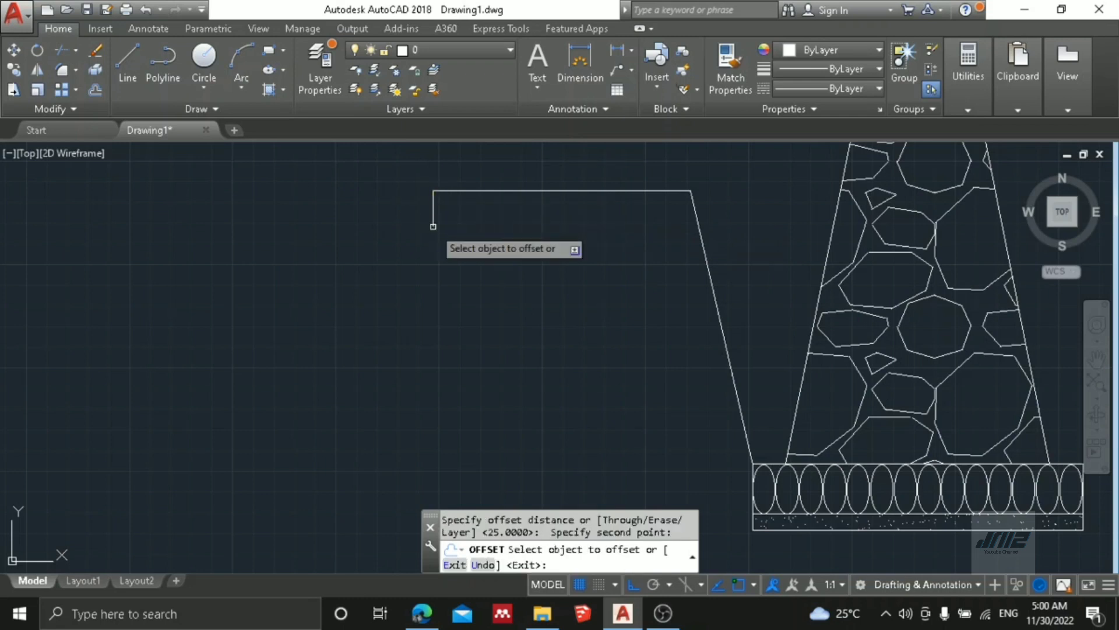
pyautogui.click(482, 190)
pyautogui.click(479, 231)
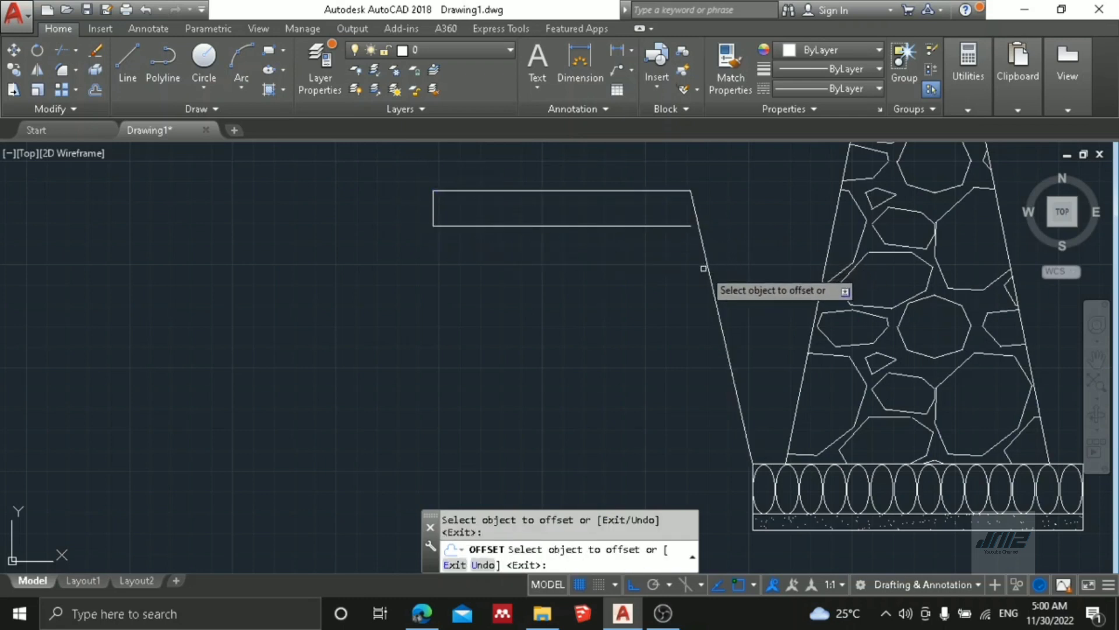
pyautogui.click(710, 273)
pyautogui.click(646, 294)
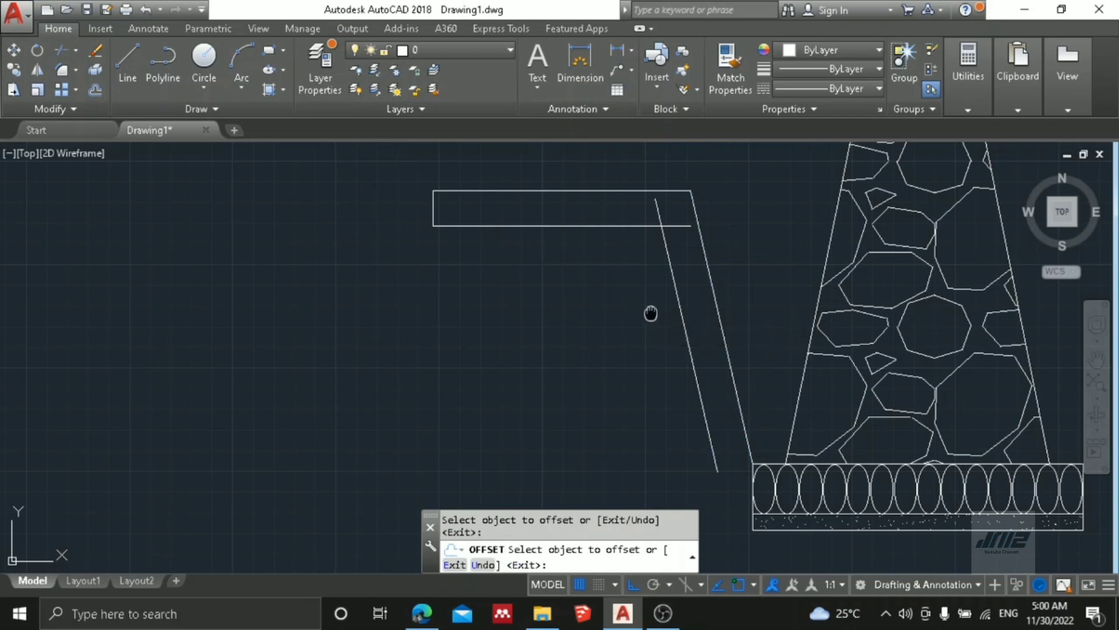
pyautogui.moveTo(649, 312)
pyautogui.mouseDown(button='middle')
pyautogui.moveTo(654, 262)
pyautogui.moveTo(640, 343)
pyautogui.moveTo(659, 290)
pyautogui.mouseUp(button='middle')
pyautogui.press('Escape')
pyautogui.press('Escape')
pyautogui.press('Escape')
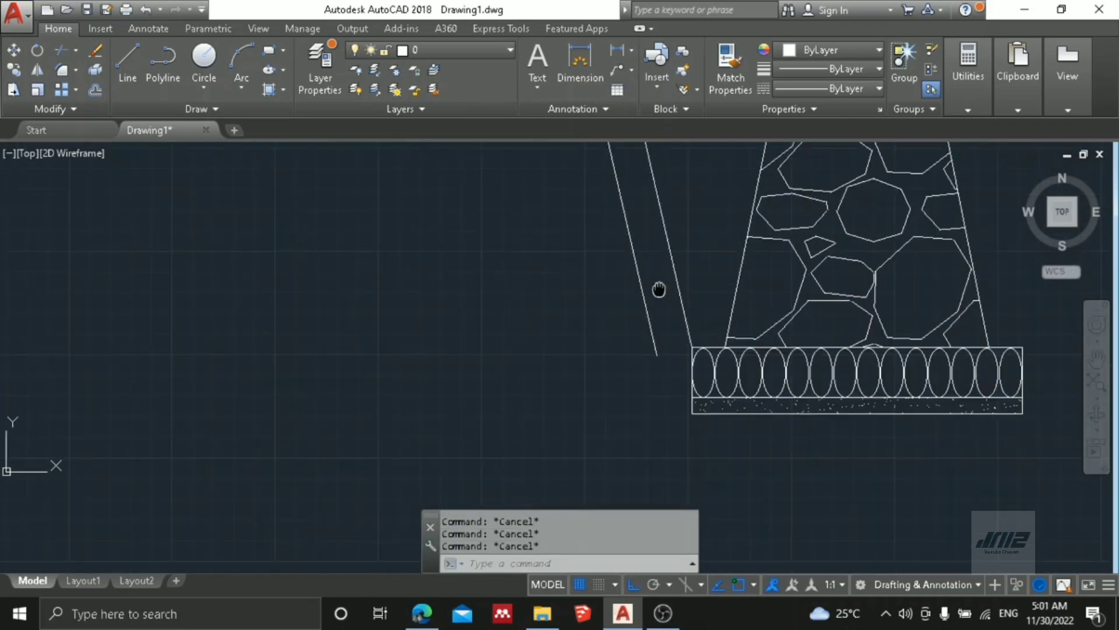
# Draw a horizontal line outward to the left from the sand strip's lower-left corner.
pyautogui.write('l')
pyautogui.press('Return')
pyautogui.click(692, 413)
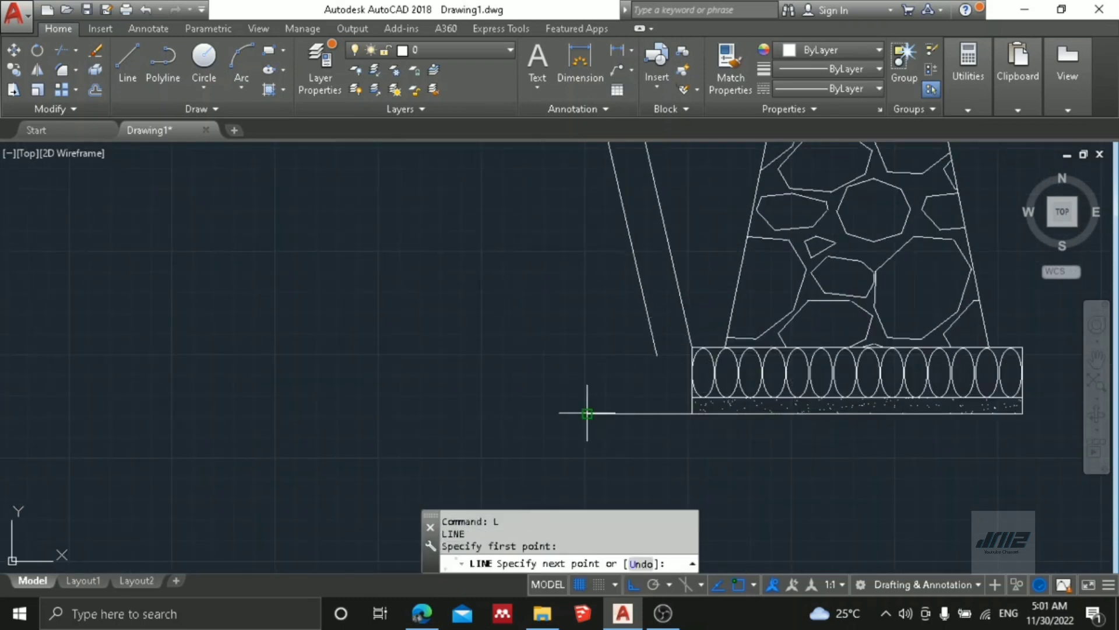
pyautogui.click(589, 408)
pyautogui.press('Escape')
pyautogui.press('Escape')
pyautogui.press('Escape')
# Draw a vertical line along the base's left edge, from its upper corner down to the sand strip's lower corner.
pyautogui.write('l')
pyautogui.press('Return')
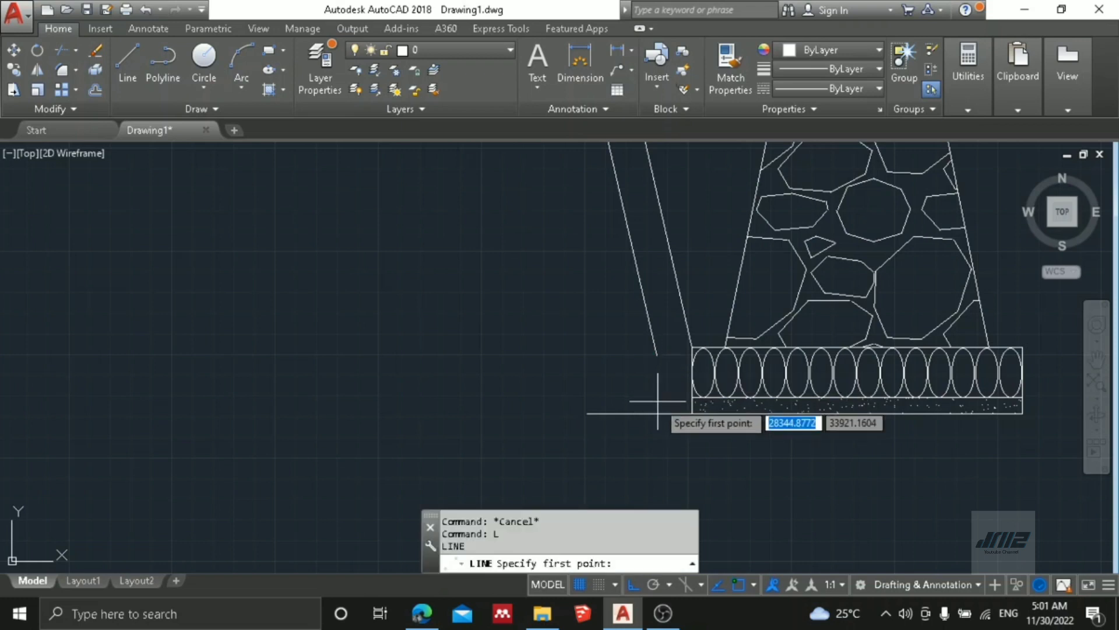
pyautogui.click(692, 347)
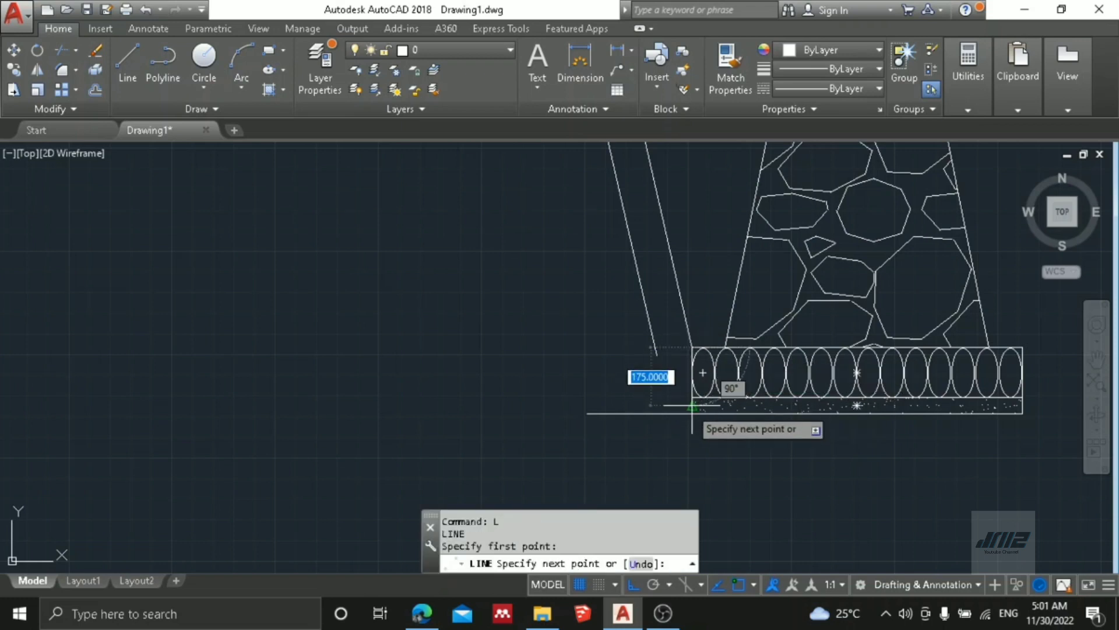
pyautogui.click(693, 413)
pyautogui.press('Escape')
pyautogui.press('Escape')
# Offset the vertical line on the base's left edge outward by 107.8028.
pyautogui.write('o')
pyautogui.press('Return')
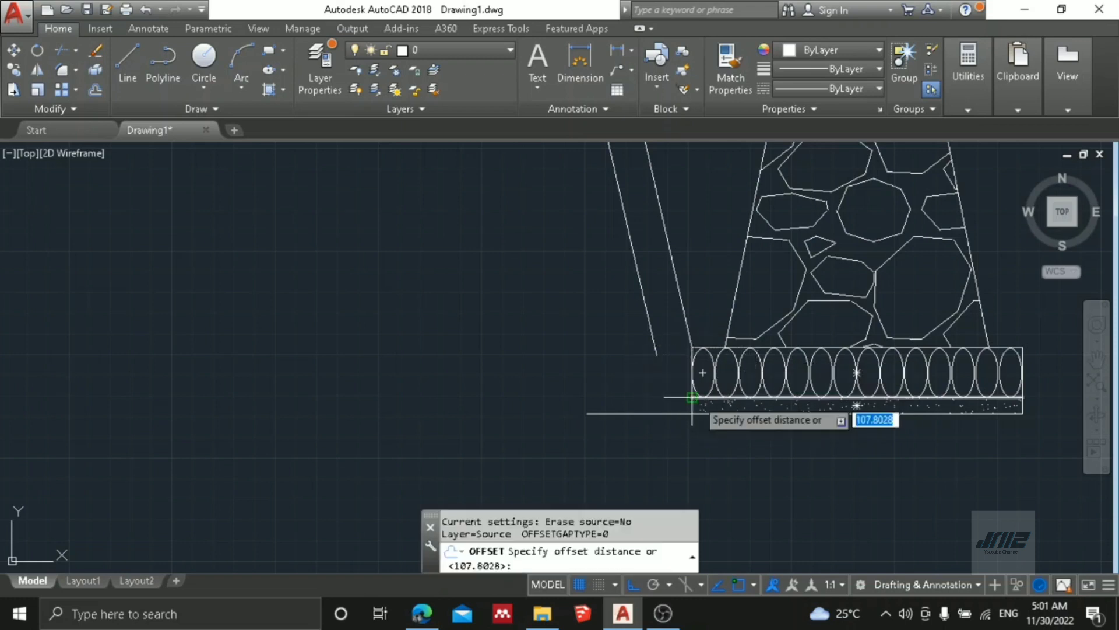
pyautogui.scroll(4, 699, 387)
pyautogui.press('Return')
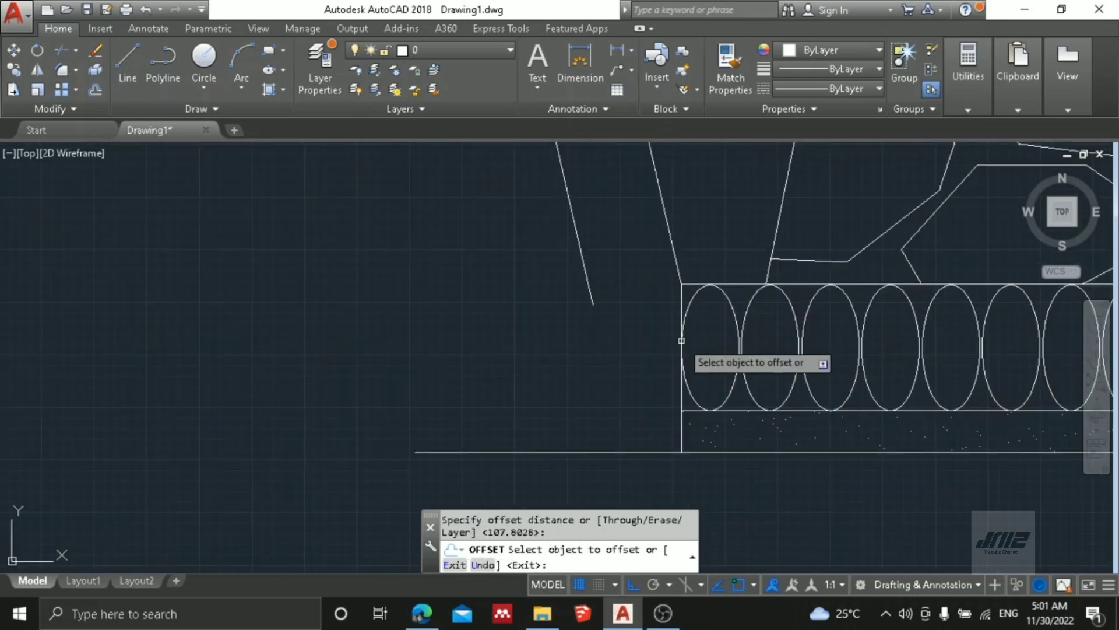
pyautogui.click(681, 326)
pyautogui.click(601, 317)
pyautogui.press('Escape')
pyautogui.press('Escape')
pyautogui.press('Escape')
# Trim the crossing ends of the offset slanted and vertical lines and the bottom line's overhang beyond them.
pyautogui.scroll(4, 609, 315)
pyautogui.moveTo(604, 312); pyautogui.dragTo(597, 344, button='middle')
pyautogui.write('tr')
pyautogui.press('Return')
pyautogui.press('Return')
pyautogui.scroll(2, 565, 326)
pyautogui.click(563, 323)
pyautogui.click(559, 305)
pyautogui.click(560, 304)
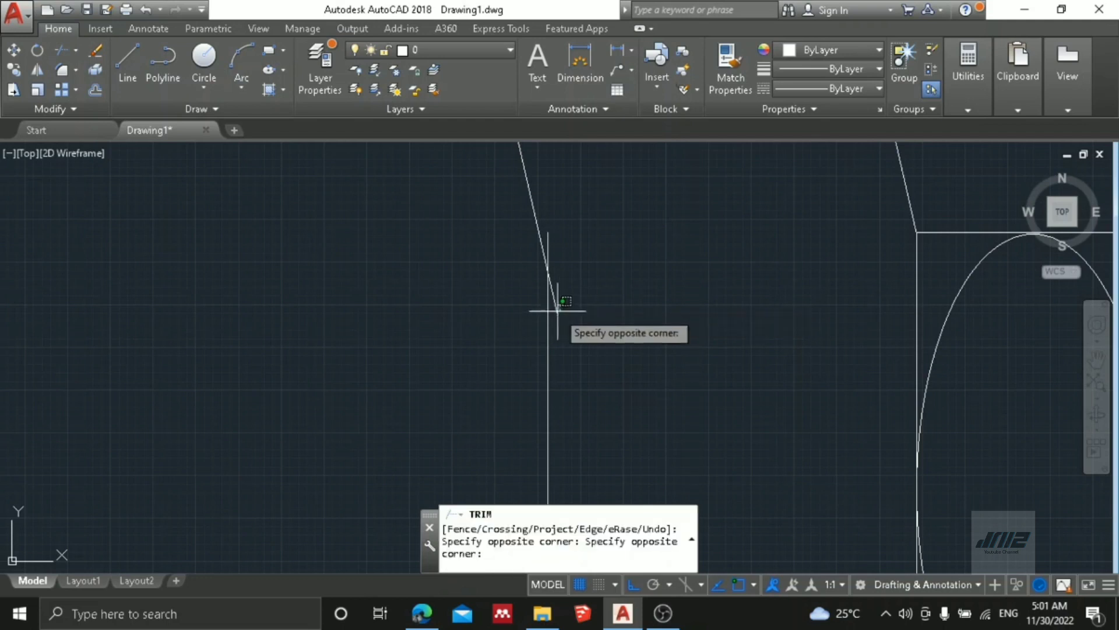
pyautogui.click(553, 313)
pyautogui.click(556, 257)
pyautogui.click(548, 231)
pyautogui.scroll(-4, 600, 327)
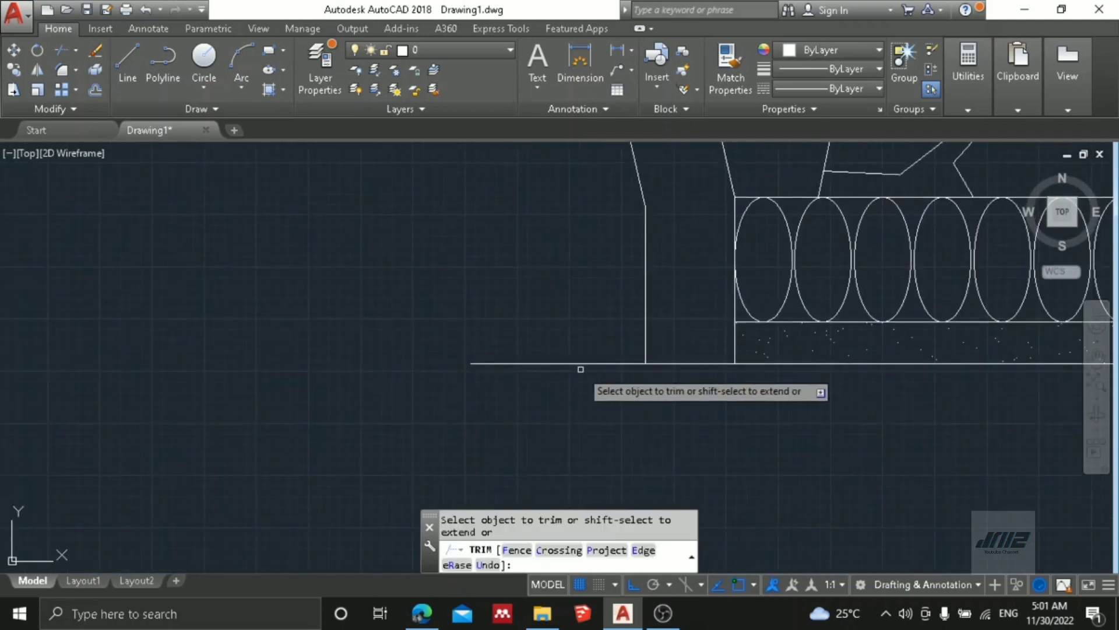
pyautogui.moveTo(537, 328); pyautogui.dragTo(565, 463, button='middle')
pyautogui.press('Escape')
pyautogui.press('Escape')
# Mirror the left side's offset lines, bottom extension and short end line about the footing's vertical centreline, keeping the originals.
pyautogui.click(583, 450)
pyautogui.click(540, 349)
pyautogui.scroll(-4, 541, 357)
pyautogui.scroll(4, 541, 360)
pyautogui.click(548, 353)
pyautogui.click(511, 313)
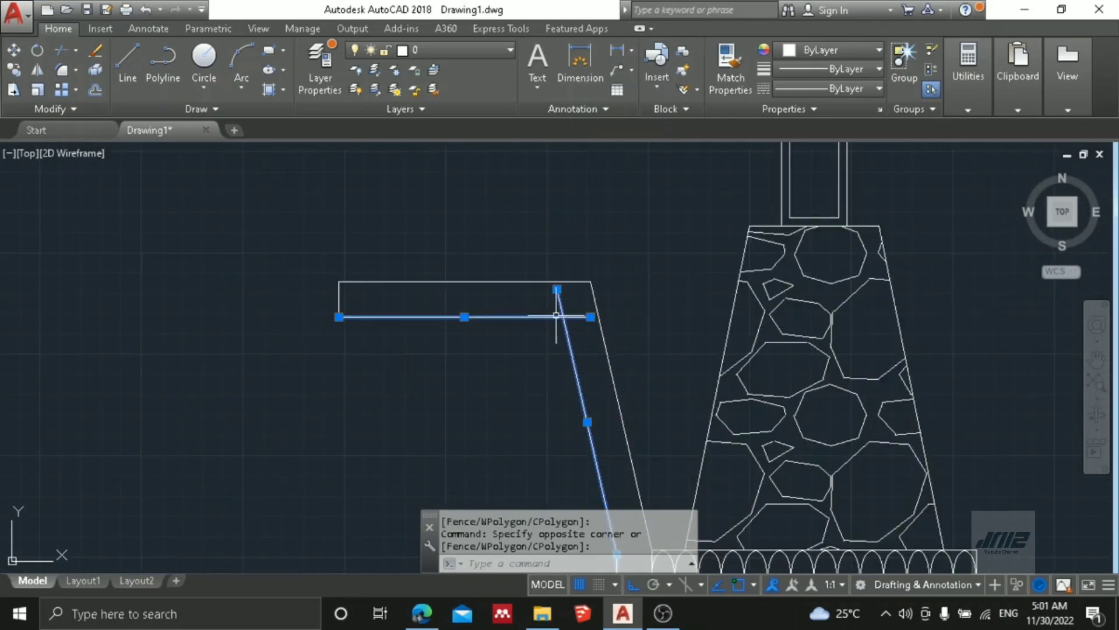
pyautogui.click(409, 348)
pyautogui.click(315, 306)
pyautogui.write('mi')
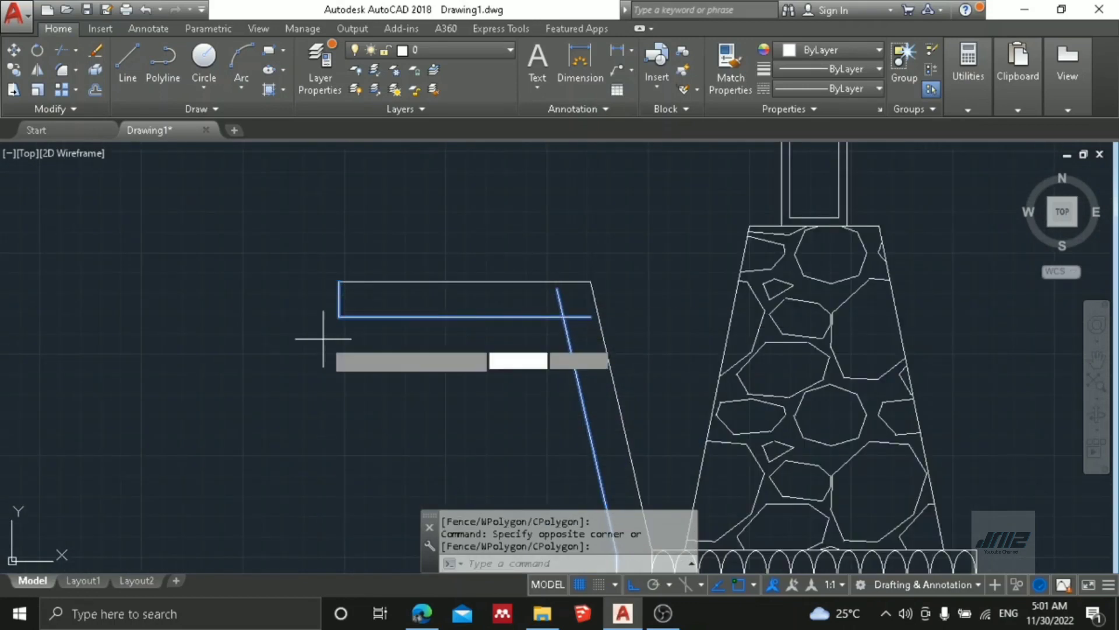
pyautogui.press('Return')
pyautogui.scroll(-3, 326, 321)
pyautogui.scroll(3, 513, 269)
pyautogui.click(664, 258)
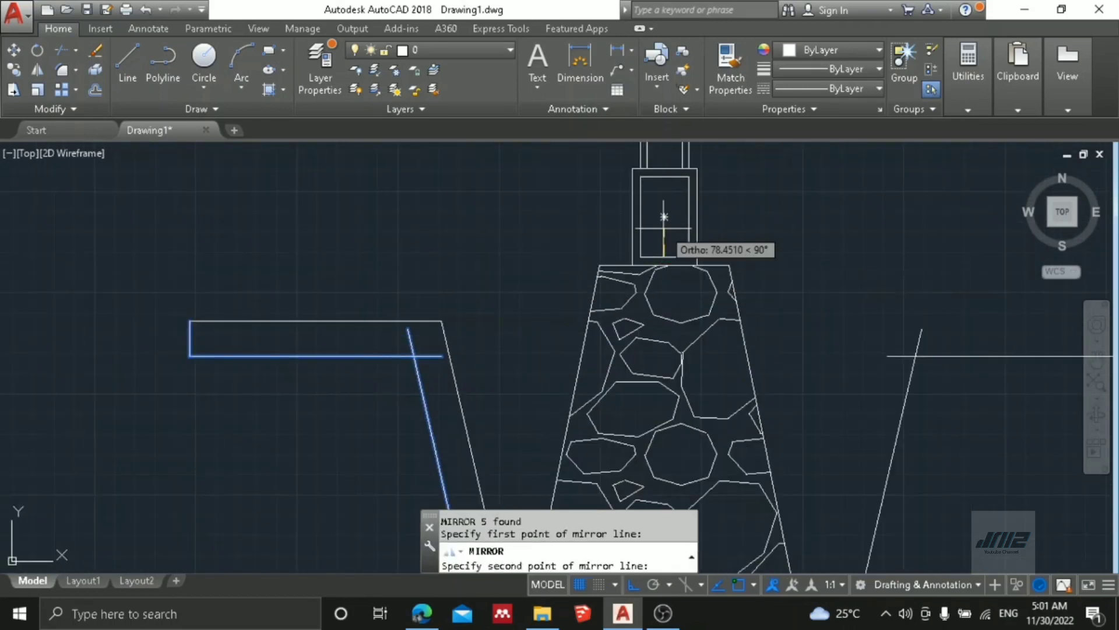
pyautogui.click(663, 213)
pyautogui.scroll(-3, 700, 271)
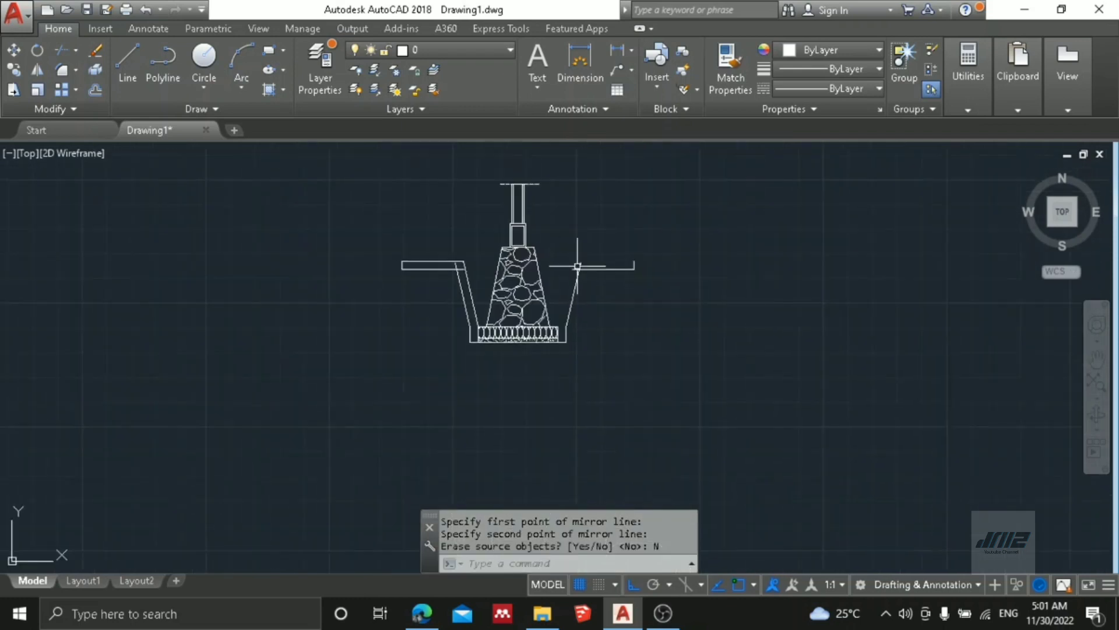
pyautogui.press('Escape')
pyautogui.press('Escape')
pyautogui.press('Escape')
# Mirror the left side's upper horizontal line and inner slanted line about the footing's vertical centreline, keeping the originals.
pyautogui.scroll(2, 580, 263)
pyautogui.click(432, 295)
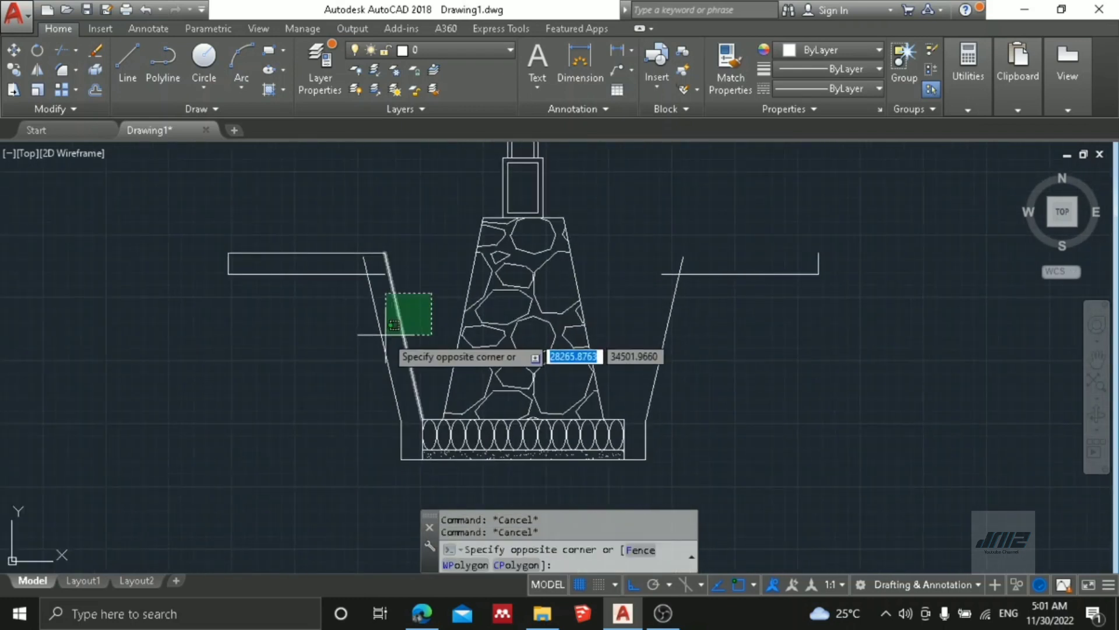
pyautogui.click(386, 333)
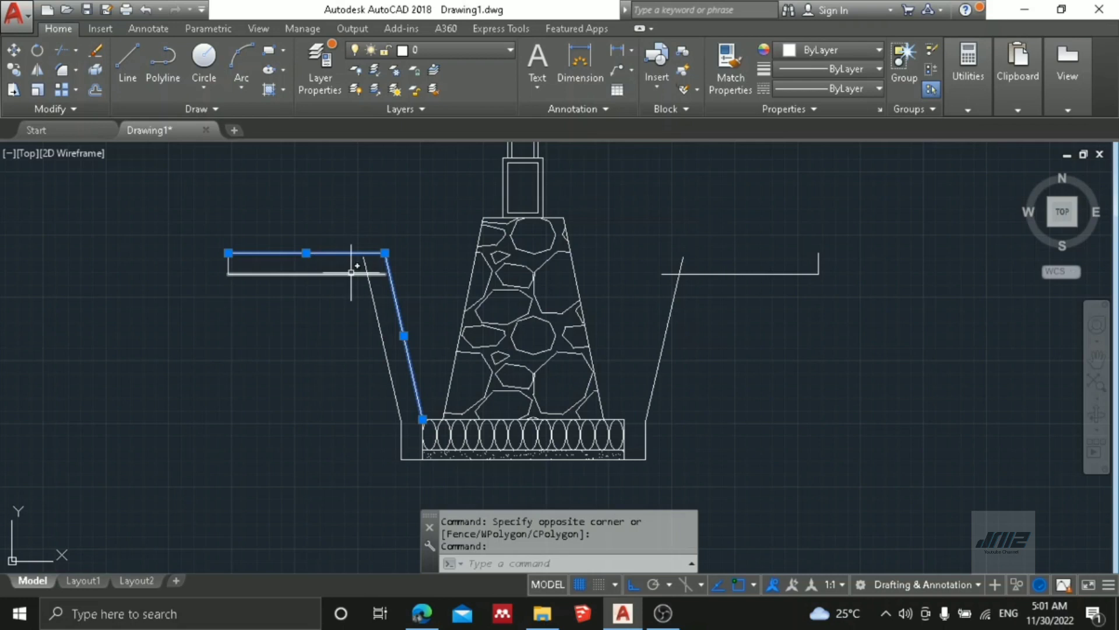
pyautogui.write('mi')
pyautogui.press('Return')
pyautogui.scroll(3, 513, 233)
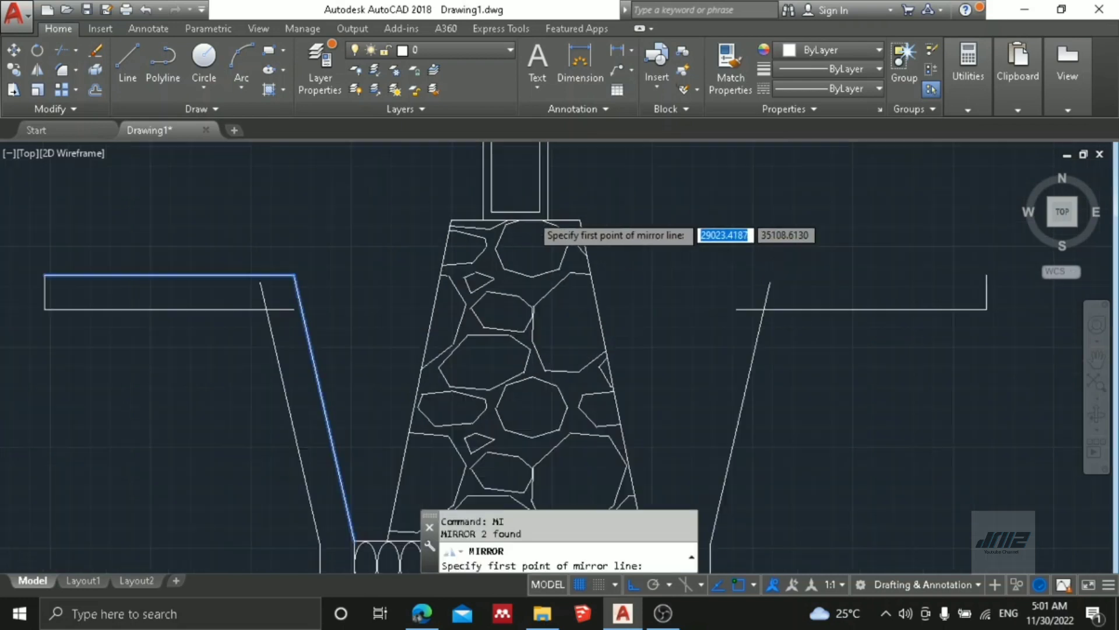
pyautogui.click(511, 209)
pyautogui.scroll(-2, 504, 219)
pyautogui.click(492, 204)
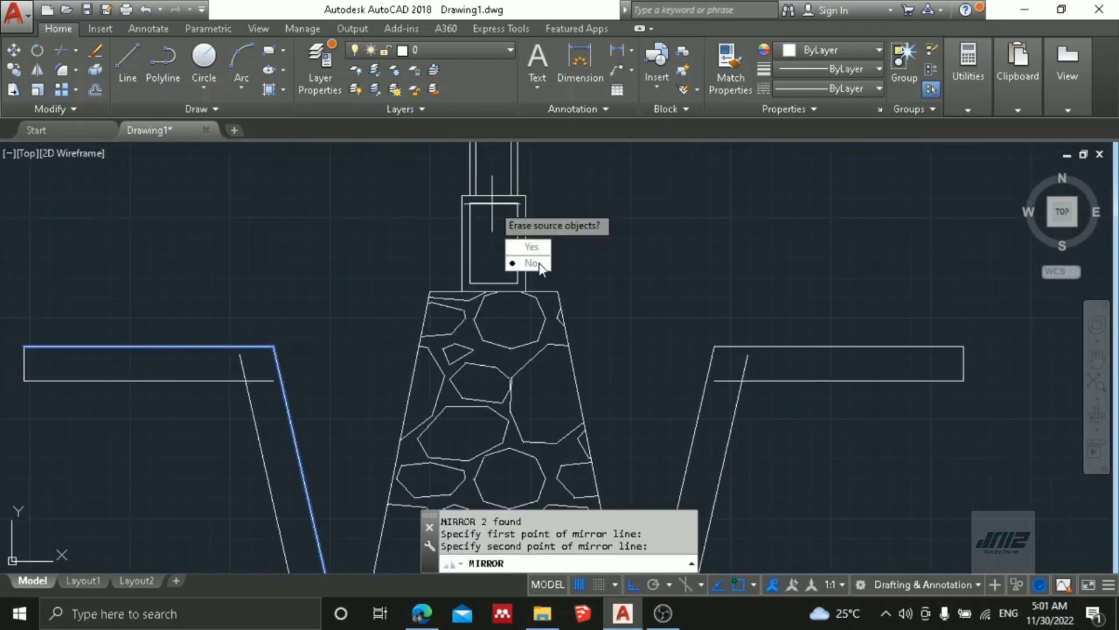
pyautogui.click(532, 263)
pyautogui.scroll(-2, 570, 219)
pyautogui.press('Escape')
pyautogui.press('Escape')
pyautogui.press('Escape')
# Trim the crossing overhangs where the lower horizontal lines meet the outer slanted lines on both sides.
pyautogui.write('t')
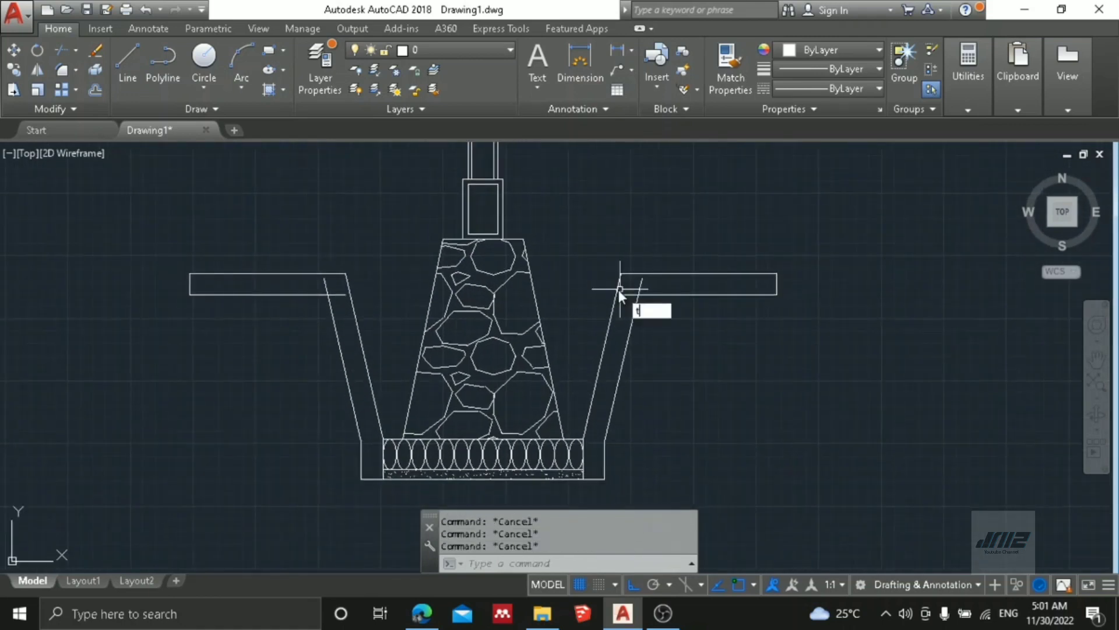
pyautogui.press('Return')
pyautogui.press('Return')
pyautogui.scroll(5, 630, 288)
pyautogui.click(669, 250)
pyautogui.click(680, 292)
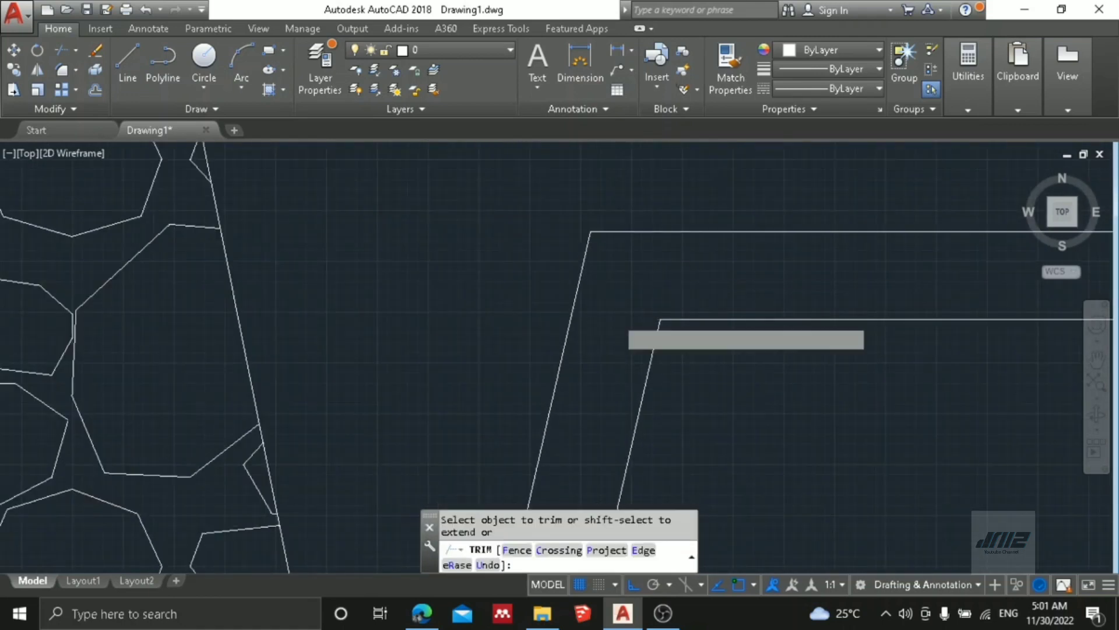
pyautogui.scroll(-5, 614, 318)
pyautogui.scroll(6, 615, 303)
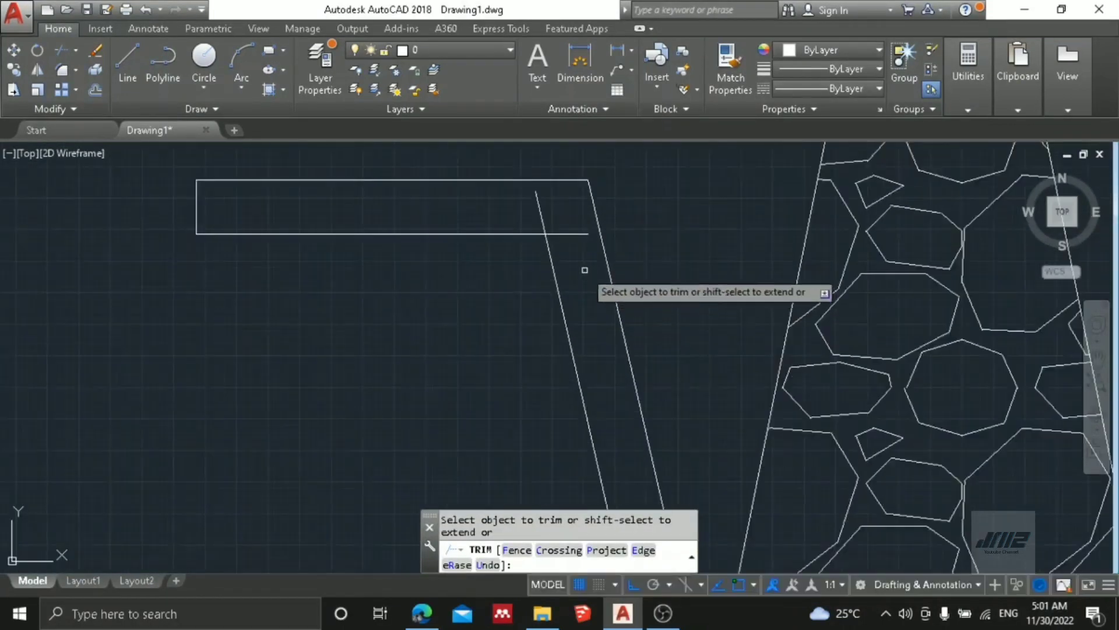
pyautogui.click(567, 219)
pyautogui.click(523, 193)
pyautogui.scroll(-6, 482, 252)
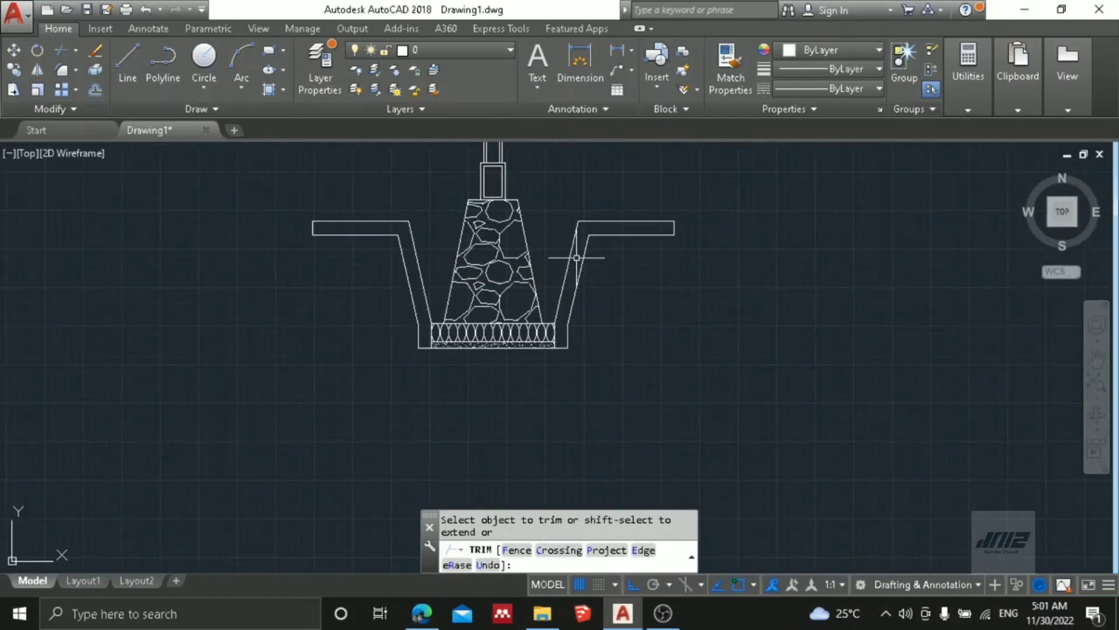
pyautogui.press('Escape')
pyautogui.press('Escape')
pyautogui.press('Escape')
# Draw a horizontal line from the footing's upper right corner to above the right outline's outer end, continuing vertically down to its corner.
pyautogui.scroll(4, 513, 313)
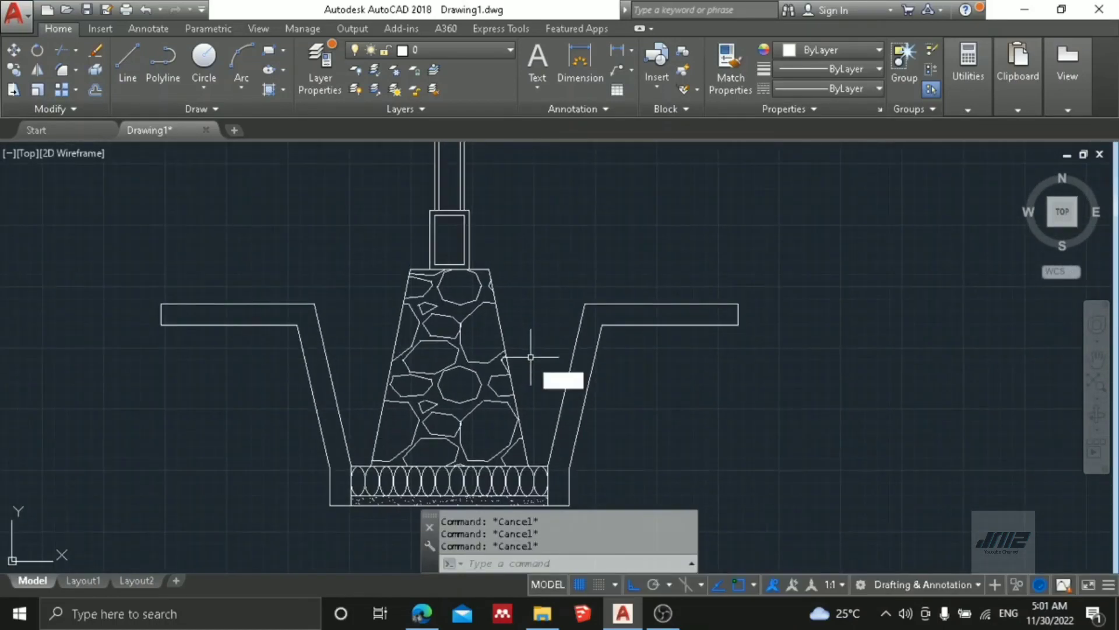
pyautogui.write('l')
pyautogui.press('Return')
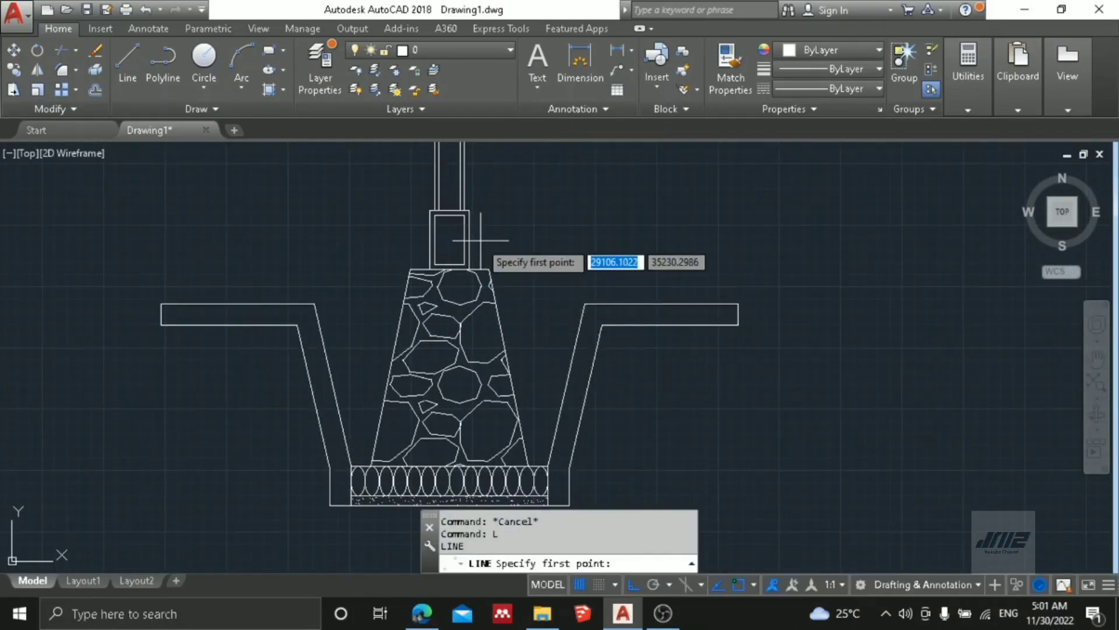
pyautogui.click(490, 270)
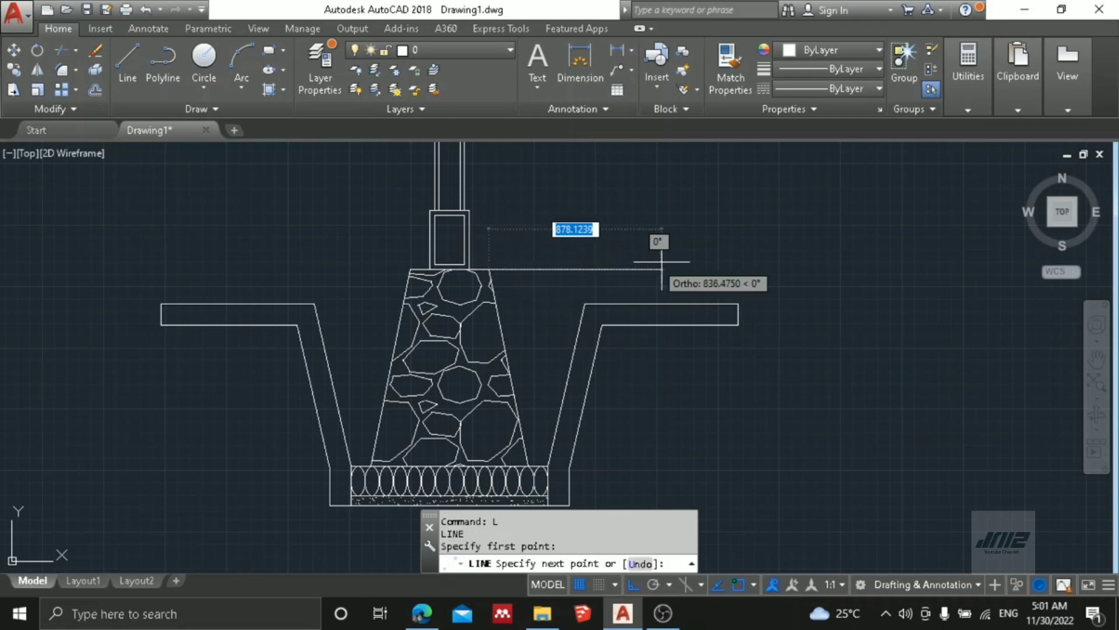
pyautogui.click(738, 268)
pyautogui.click(739, 303)
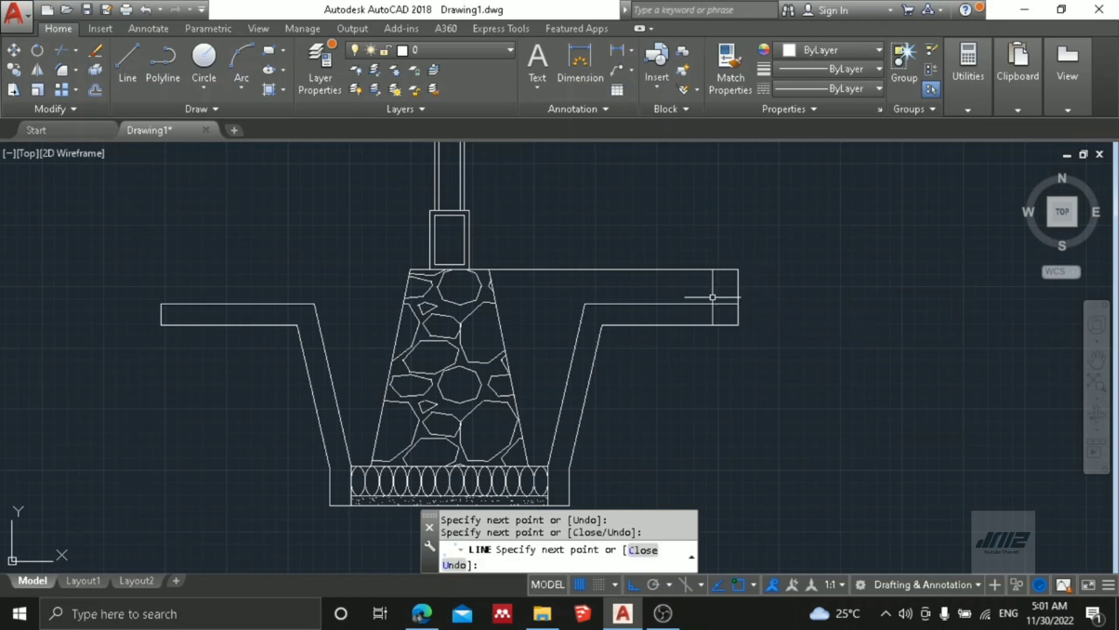
pyautogui.press('Escape')
pyautogui.press('Escape')
pyautogui.press('Escape')
# Mirror the right ground line and its vertical end lines about the footing's vertical centreline, keeping the originals.
pyautogui.moveTo(470, 288); pyautogui.dragTo(628, 284, button='middle')
pyautogui.click(901, 248)
pyautogui.click(857, 269)
pyautogui.scroll(4, 905, 285)
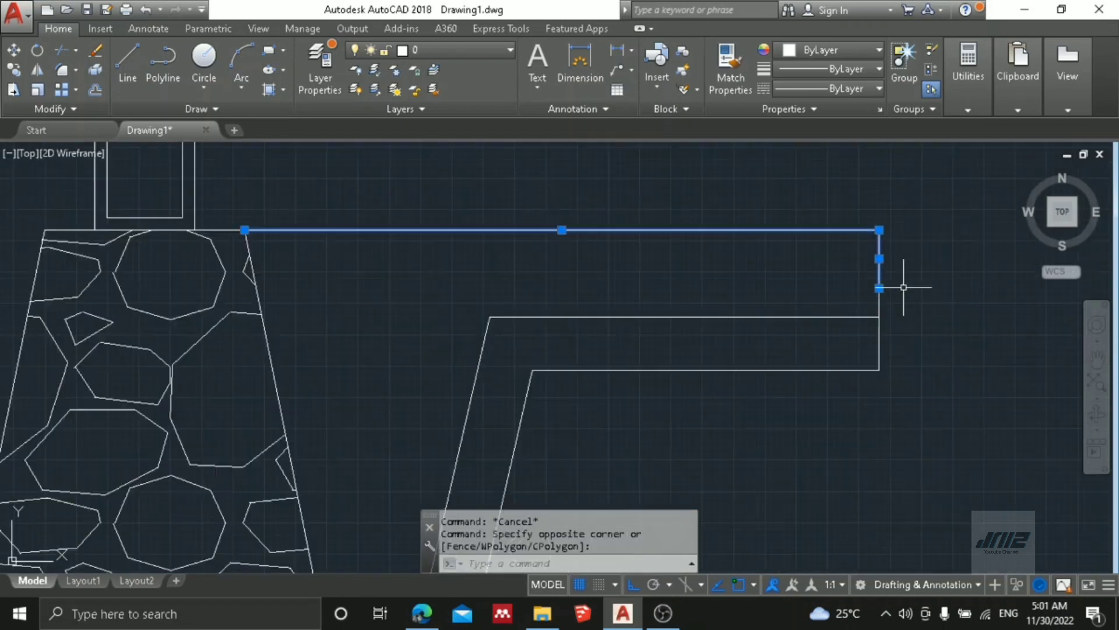
pyautogui.click(909, 294)
pyautogui.click(837, 275)
pyautogui.write('mi')
pyautogui.press('Return')
pyautogui.scroll(-4, 812, 295)
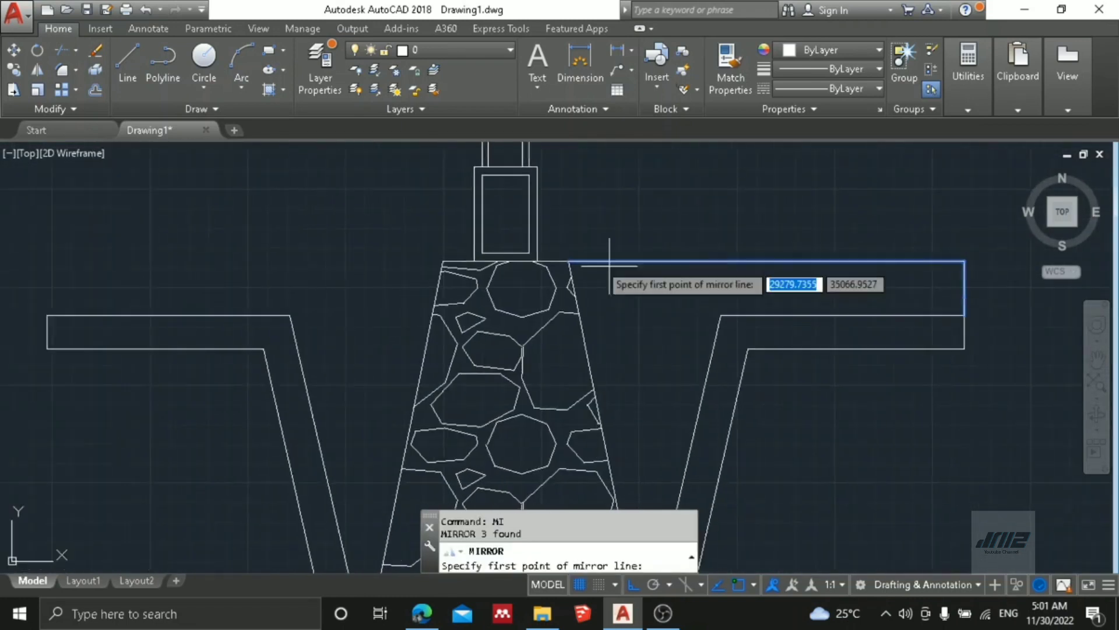
pyautogui.scroll(4, 516, 257)
pyautogui.click(516, 256)
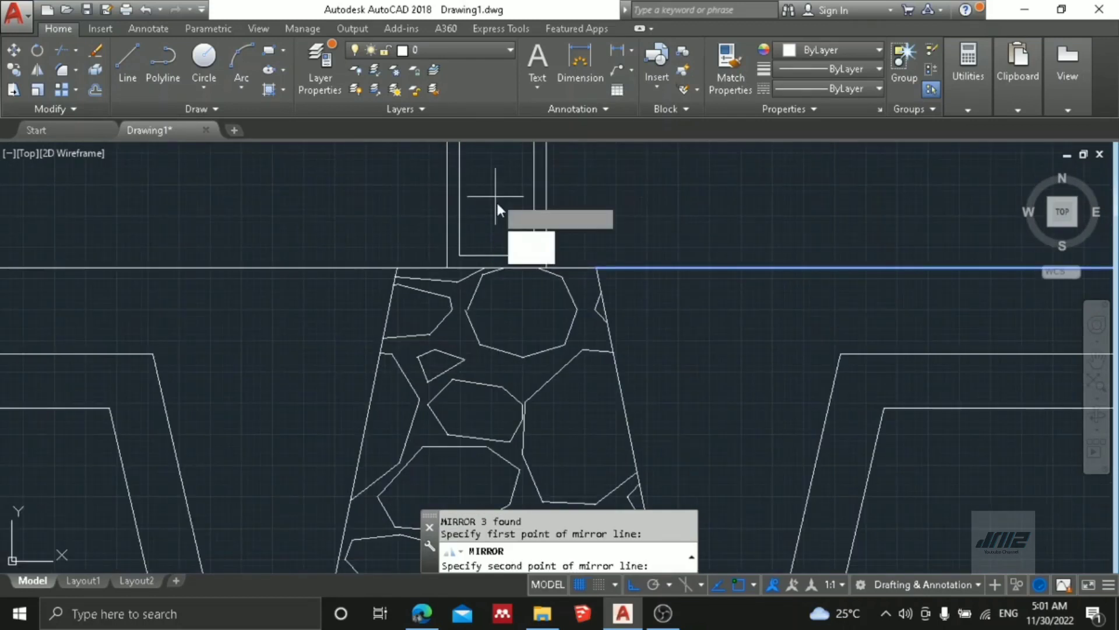
pyautogui.click(496, 196)
pyautogui.click(528, 256)
pyautogui.scroll(-3, 528, 260)
pyautogui.press('Escape')
pyautogui.press('Escape')
pyautogui.scroll(3, 545, 260)
pyautogui.press('Escape')
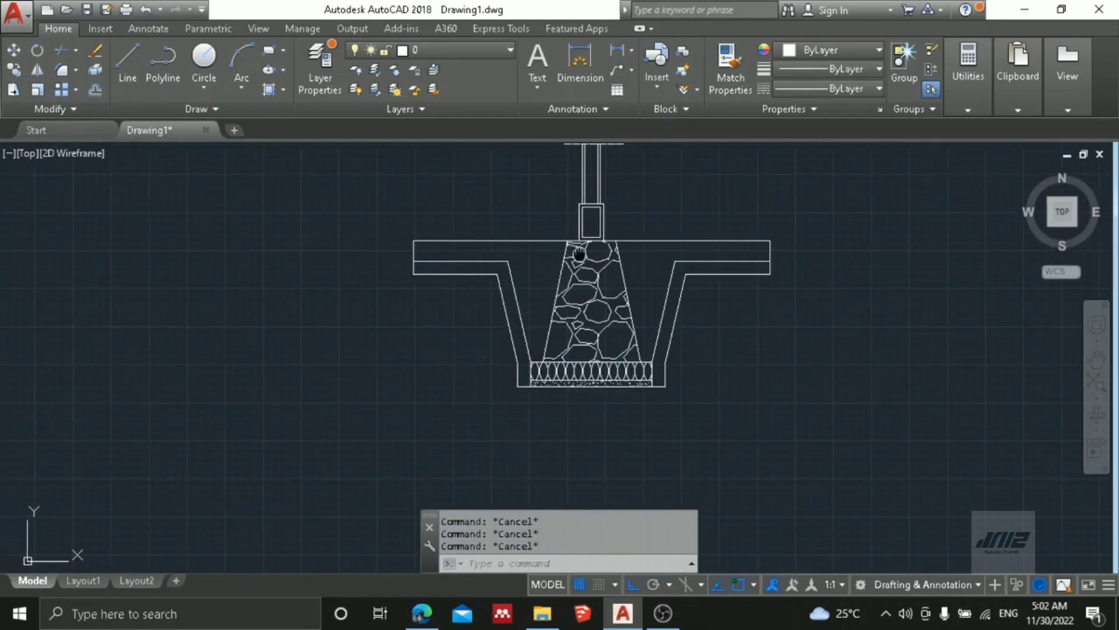
# Hatch the fill areas on both sides of the stone footing with the ANSI32 pattern.
pyautogui.write('h')
pyautogui.press('Return')
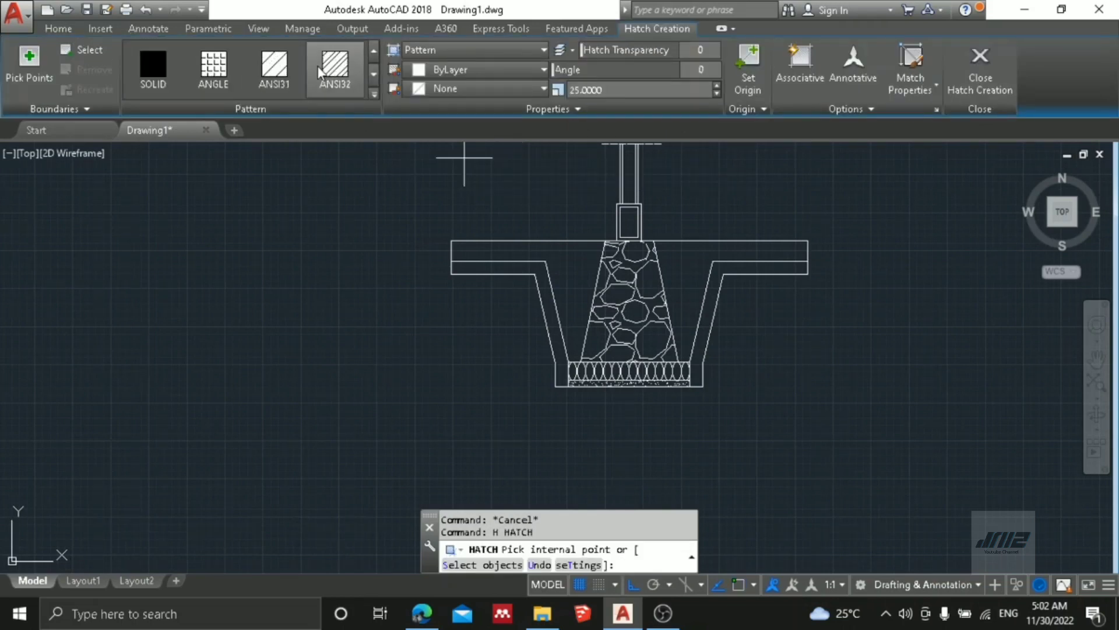
pyautogui.click(335, 71)
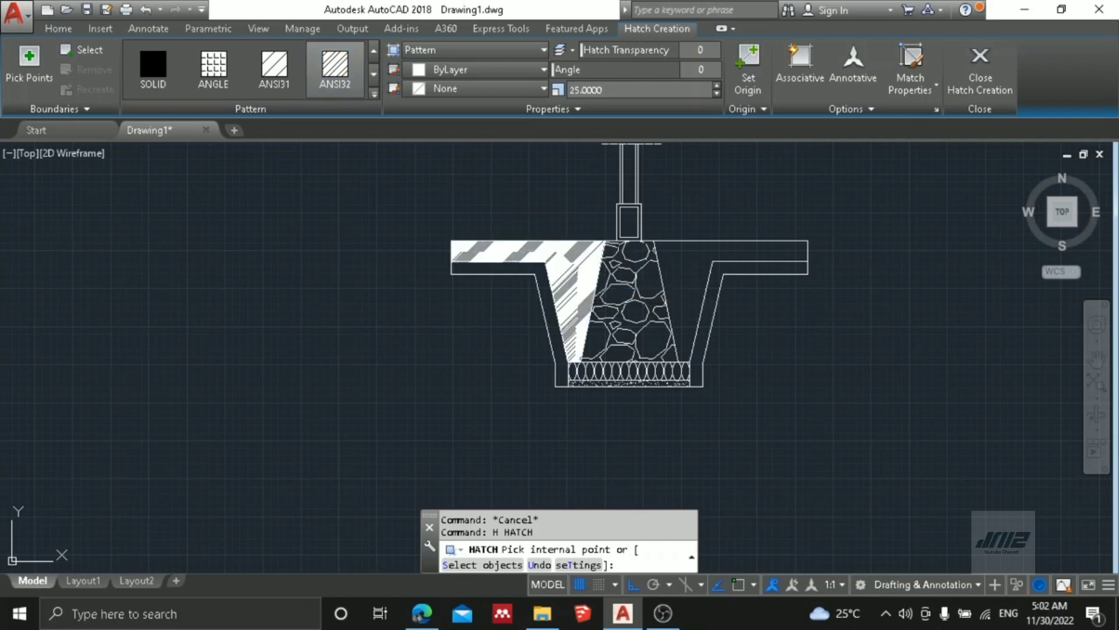
pyautogui.click(577, 297)
pyautogui.click(679, 274)
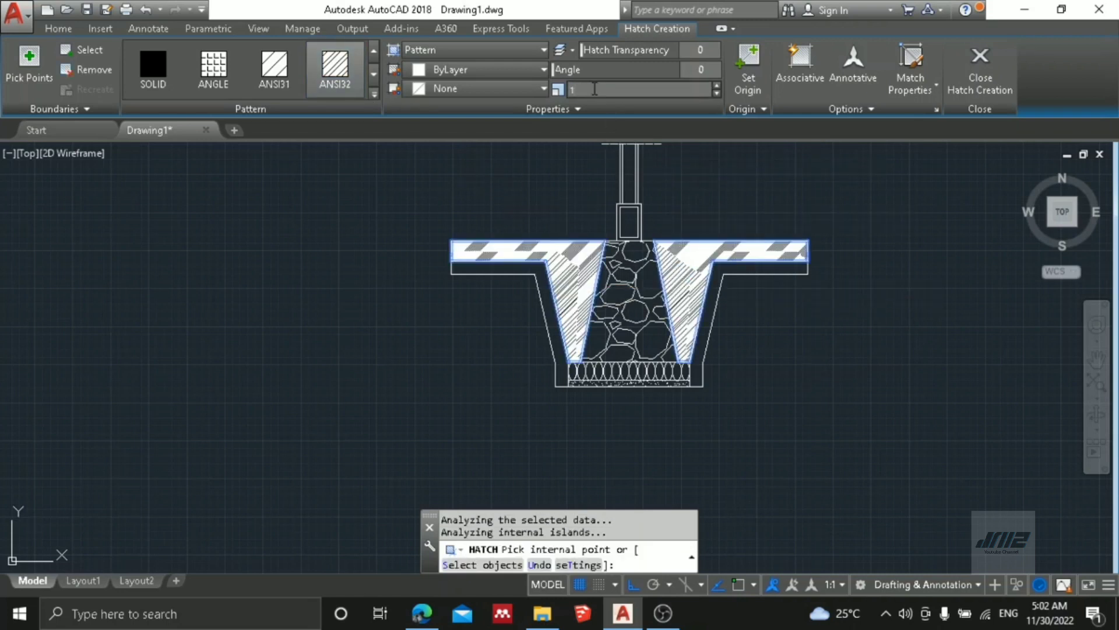
# Set the ANSI32 fill hatch to scale 250 and angle 45, and finish the hatch.
pyautogui.click(594, 89)
pyautogui.write('250')
pyautogui.press('Return')
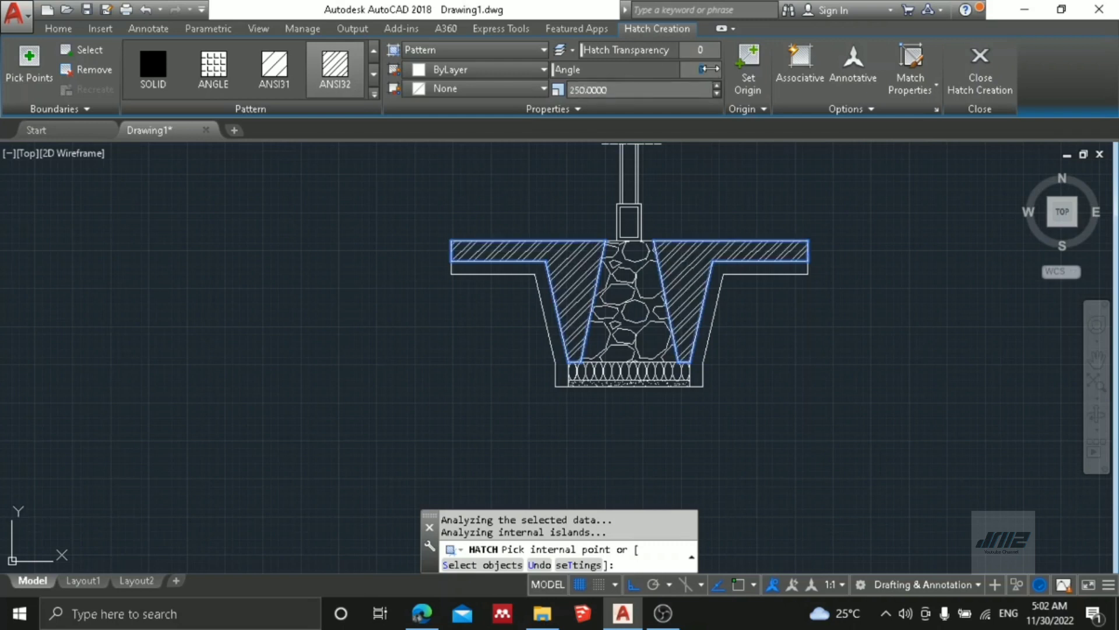
pyautogui.click(562, 69)
pyautogui.write('45')
pyautogui.press('Return')
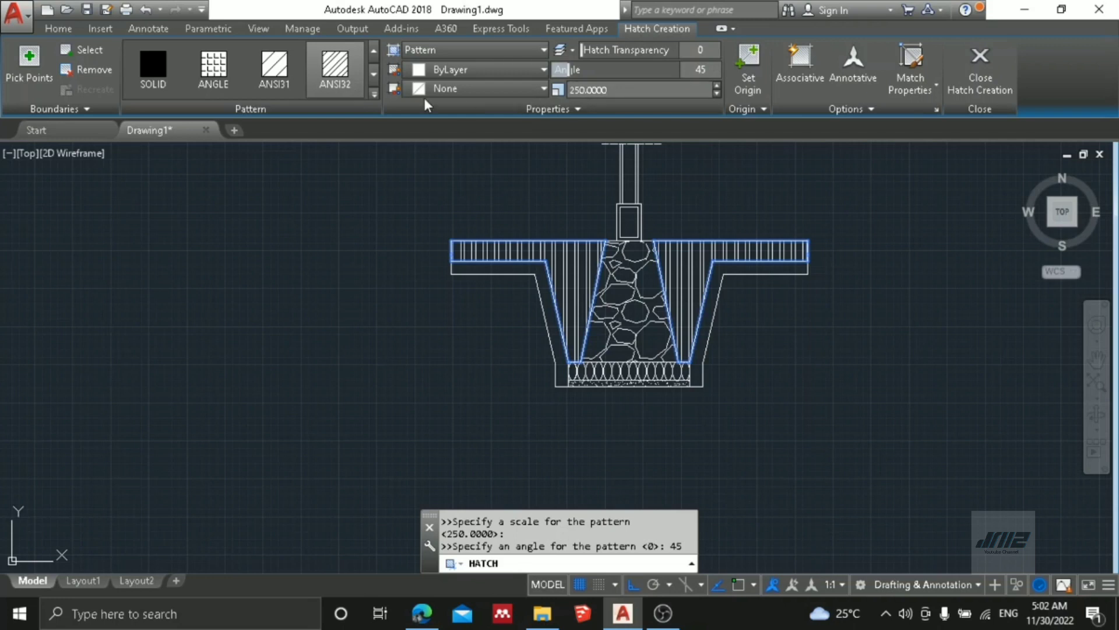
pyautogui.click(334, 86)
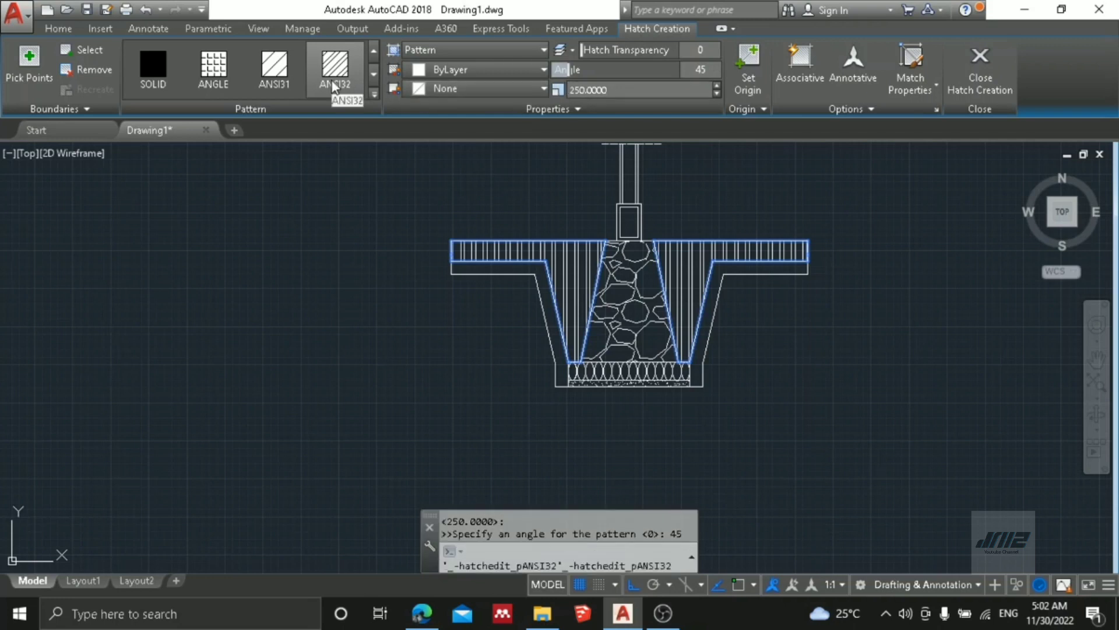
pyautogui.press('Escape')
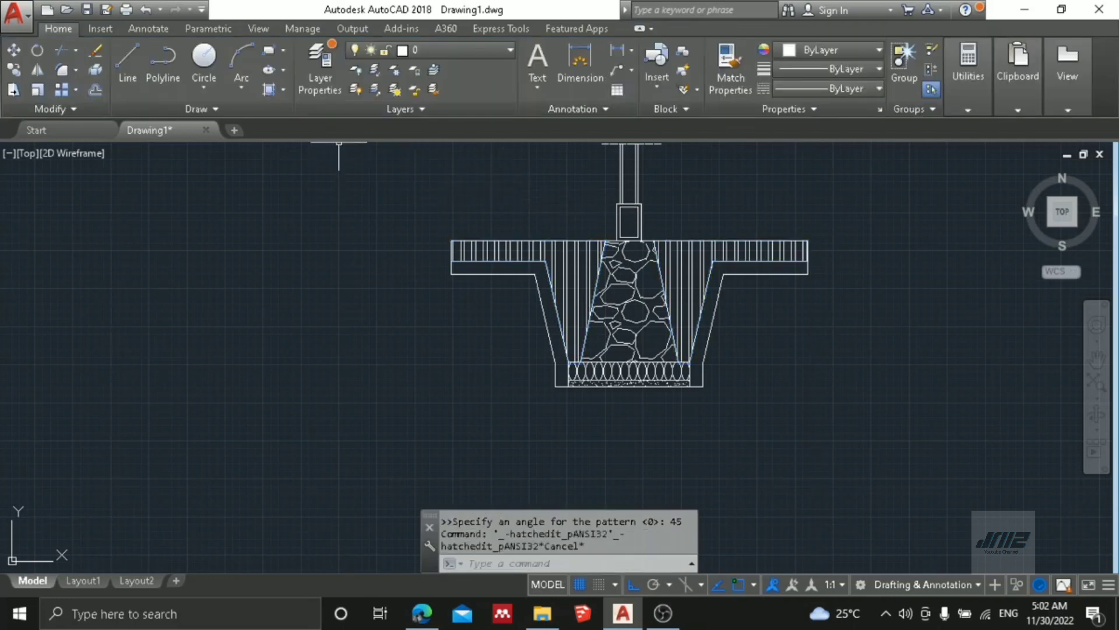
# Hatch the narrow outer strips along both sides of the trench with the AR-HBONE pattern.
pyautogui.write('h')
pyautogui.press('Return')
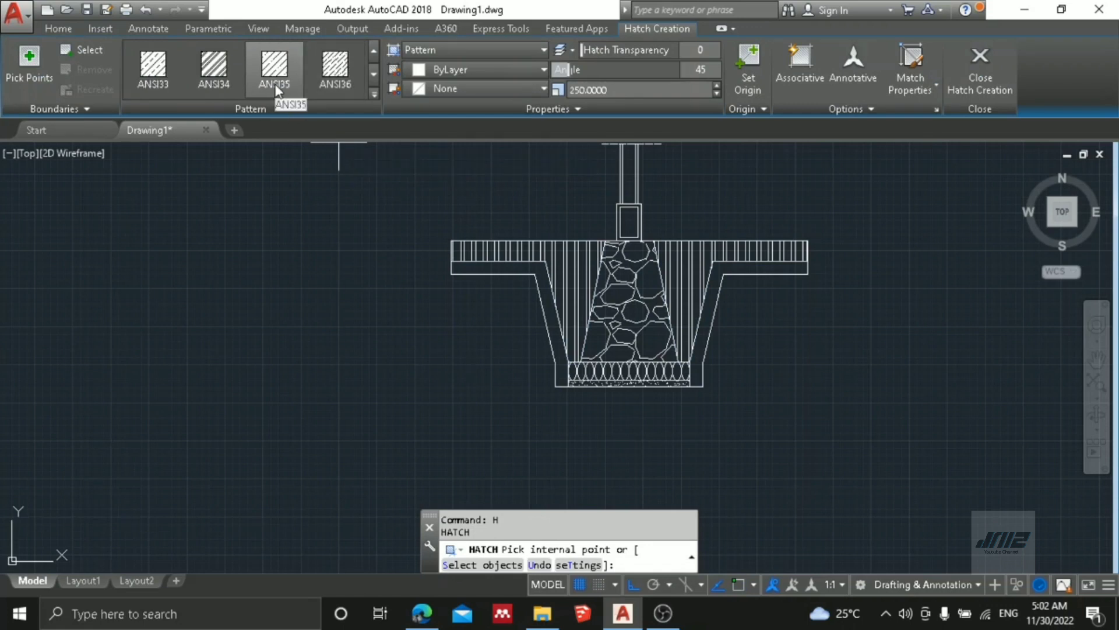
pyautogui.scroll(-2, 274, 84)
pyautogui.scroll(-1, 276, 88)
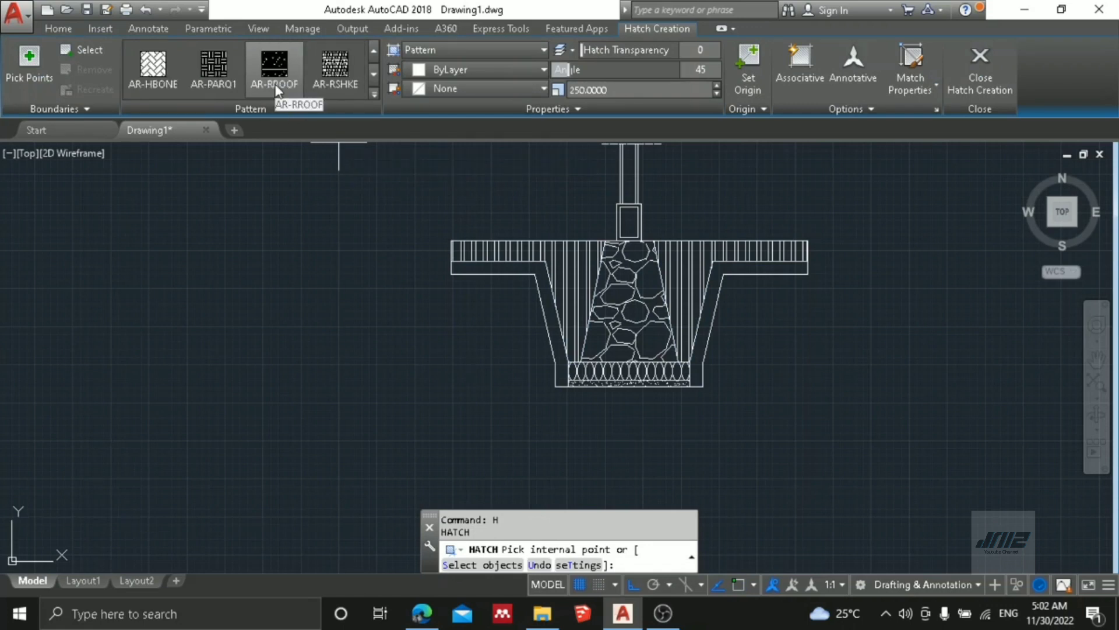
pyautogui.click(169, 72)
pyautogui.scroll(2, 526, 270)
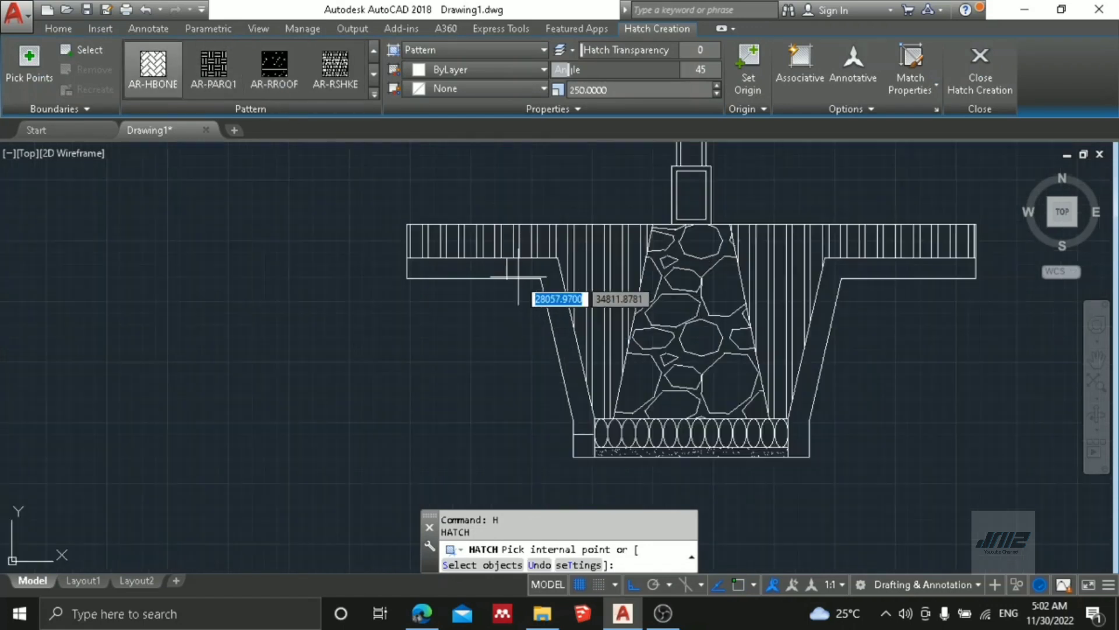
pyautogui.click(529, 269)
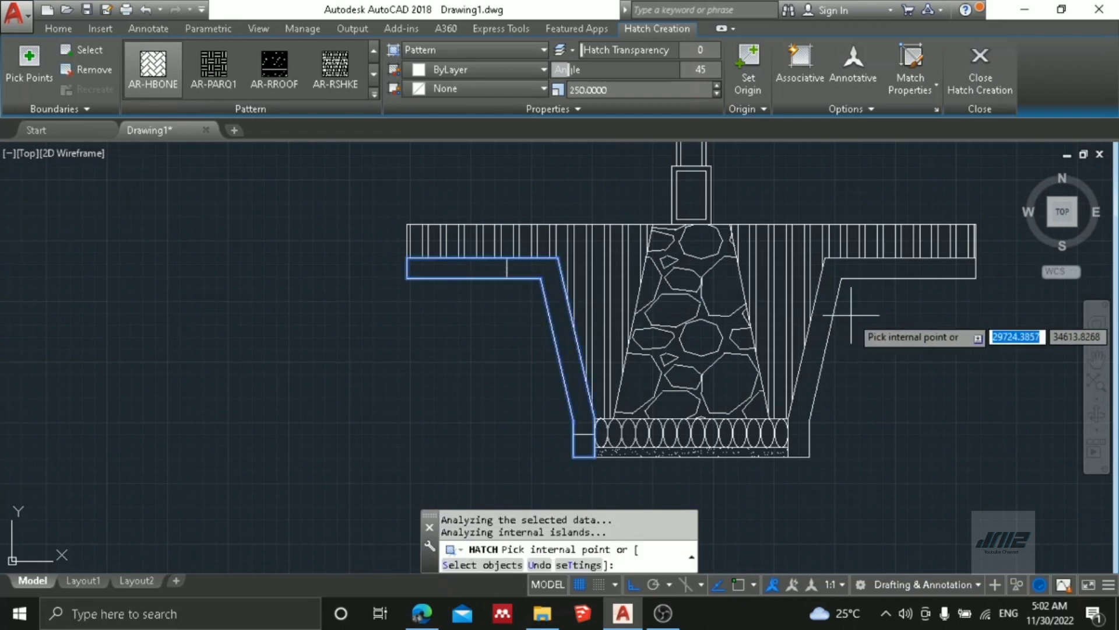
pyautogui.click(829, 295)
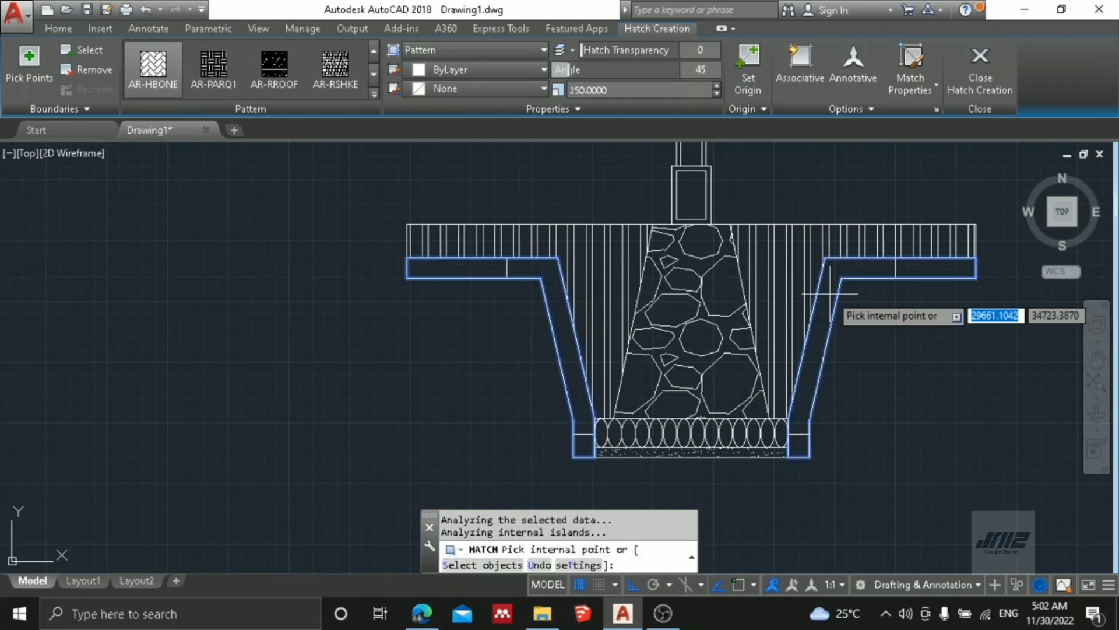
# Set the AR-HBONE hatch to scale 25 and angle 0, and finish the hatch.
pyautogui.click(609, 91)
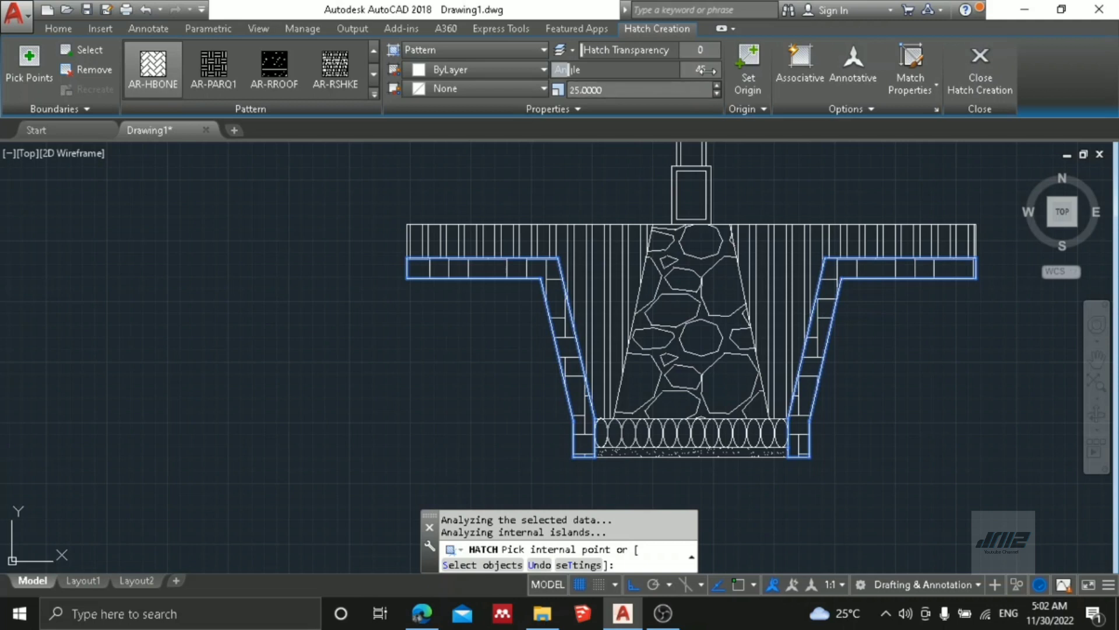
pyautogui.press('Return')
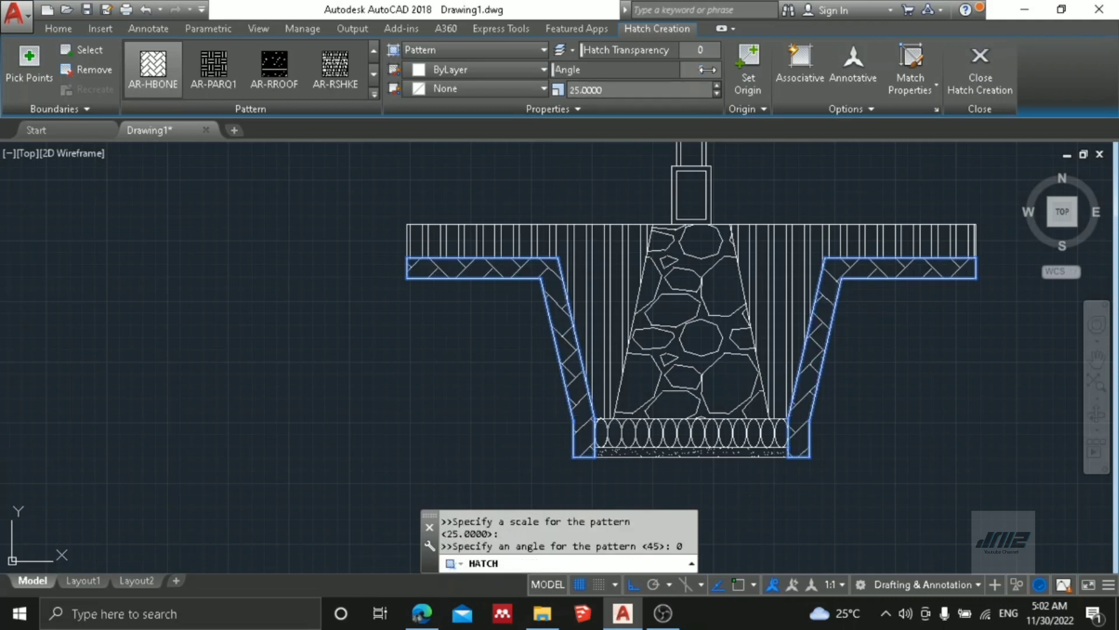
pyautogui.press('Escape')
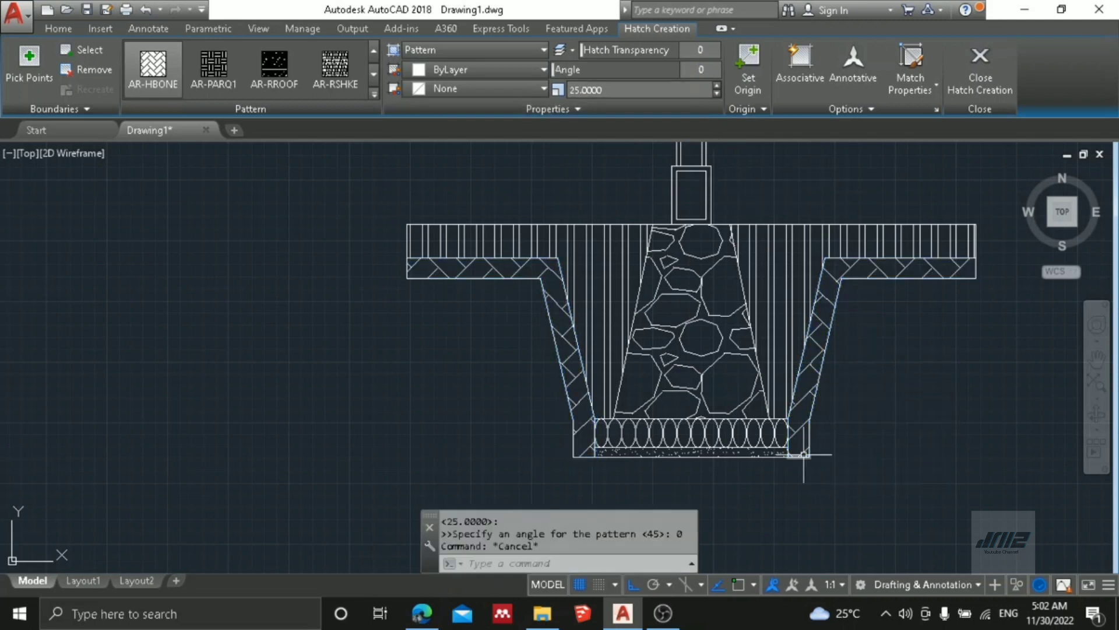
# Erase the outer boundary lines of the herringbone soil strips along the trench sides and beneath the ground on both sides.
pyautogui.scroll(2, 804, 455)
pyautogui.click(810, 393)
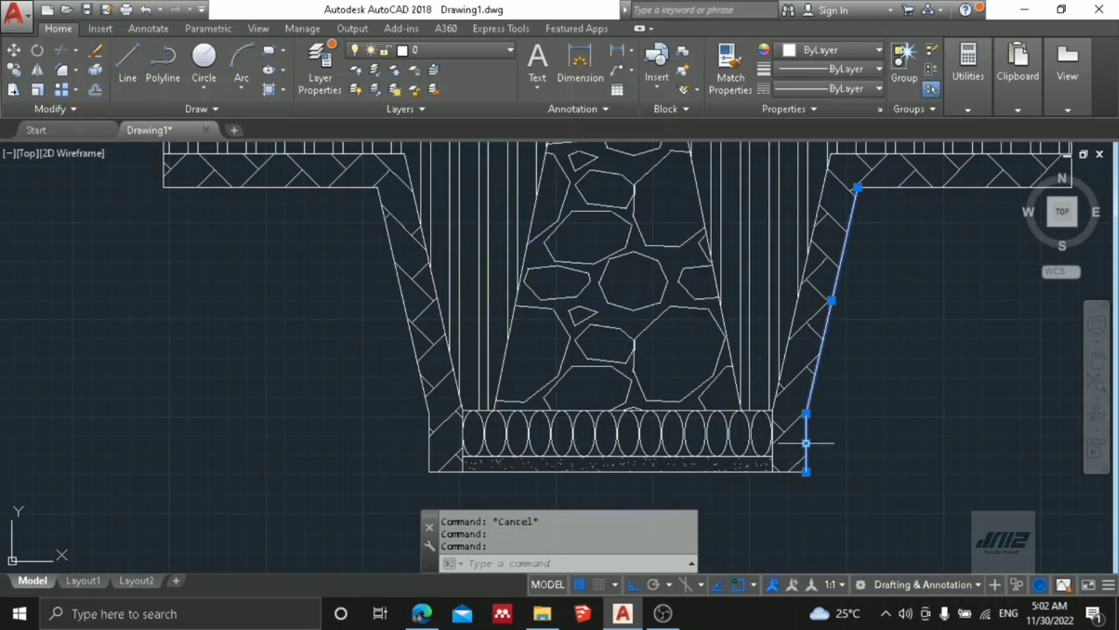
pyautogui.click(434, 456)
pyautogui.click(426, 452)
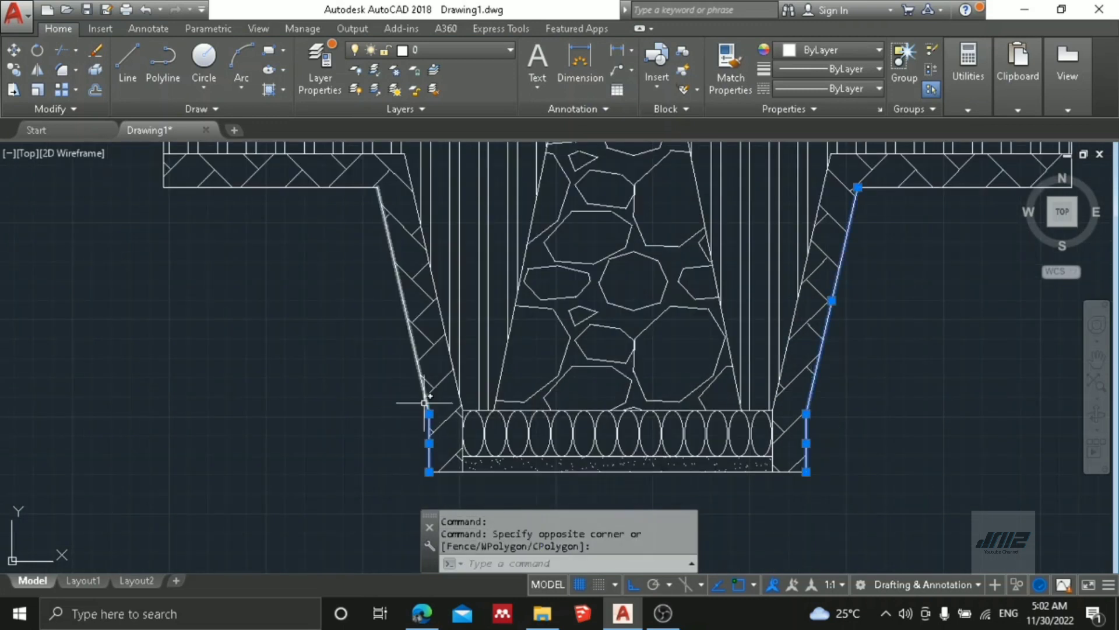
pyautogui.click(419, 382)
pyautogui.click(356, 201)
pyautogui.click(308, 174)
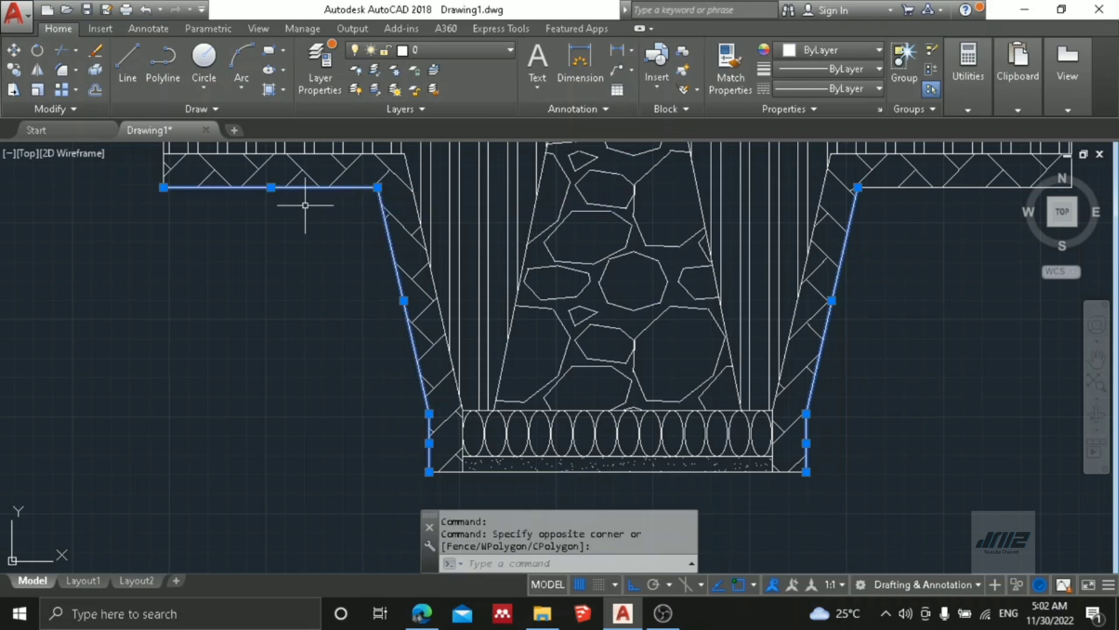
pyautogui.moveTo(702, 229); pyautogui.dragTo(581, 277, button='middle')
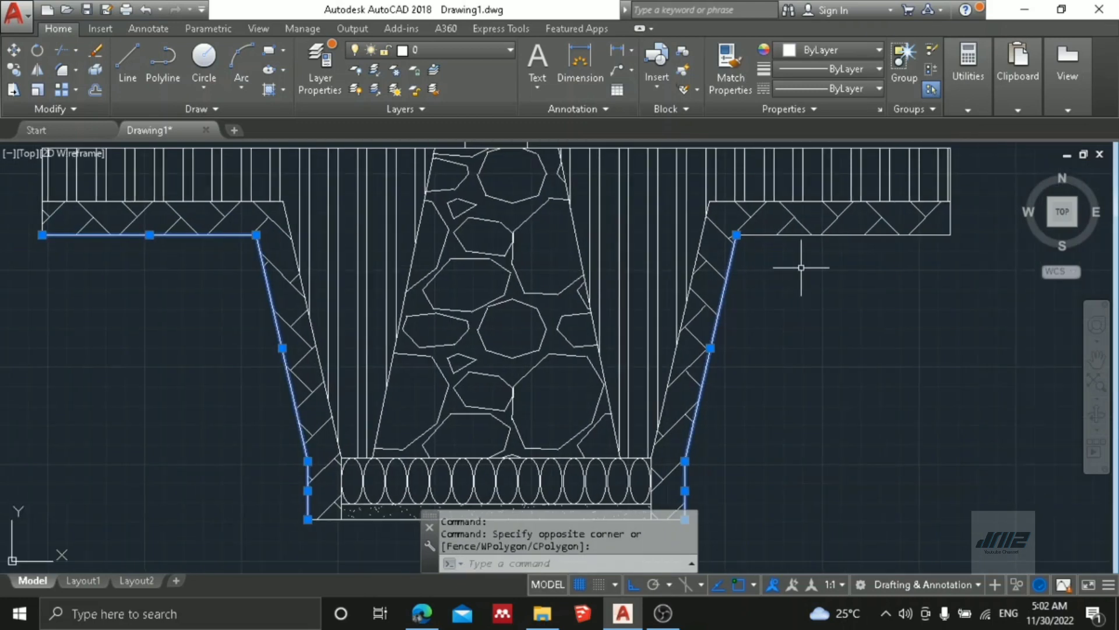
pyautogui.click(769, 239)
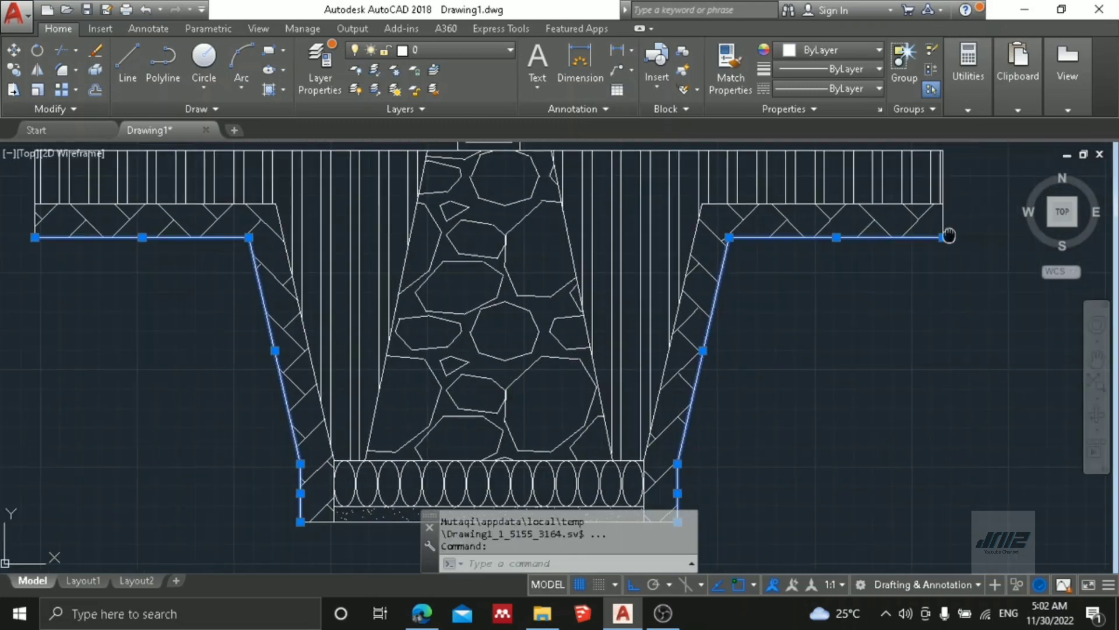
pyautogui.moveTo(953, 234); pyautogui.dragTo(728, 240, button='middle')
pyautogui.scroll(2, 724, 243)
pyautogui.click(715, 235)
pyautogui.press('Delete')
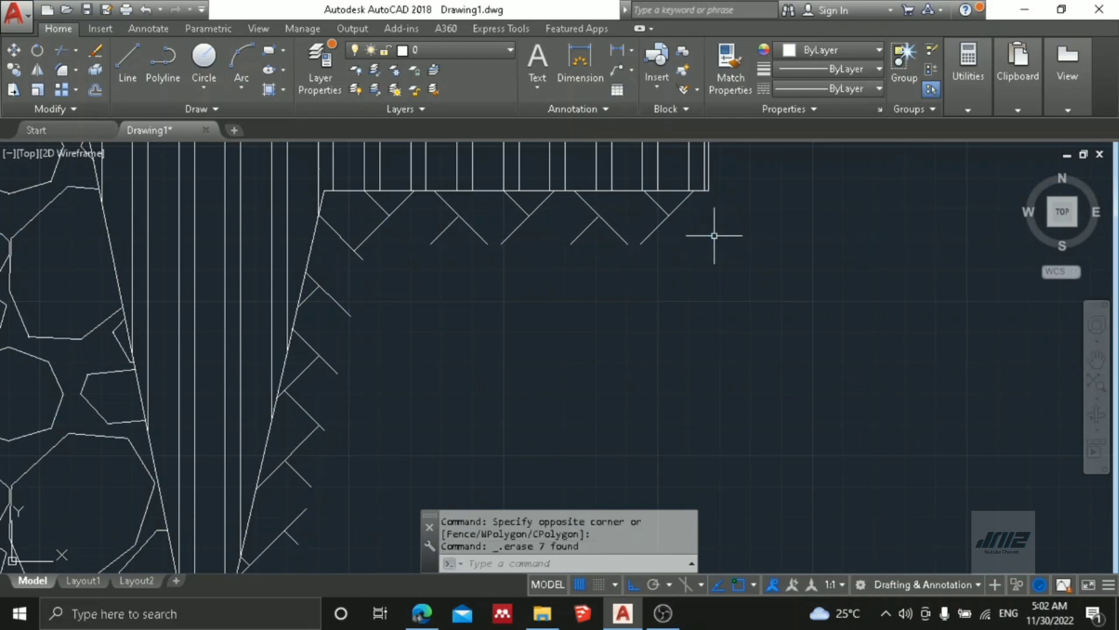
pyautogui.scroll(-5, 723, 241)
pyautogui.scroll(1, 621, 229)
pyautogui.press('Escape')
pyautogui.press('Escape')
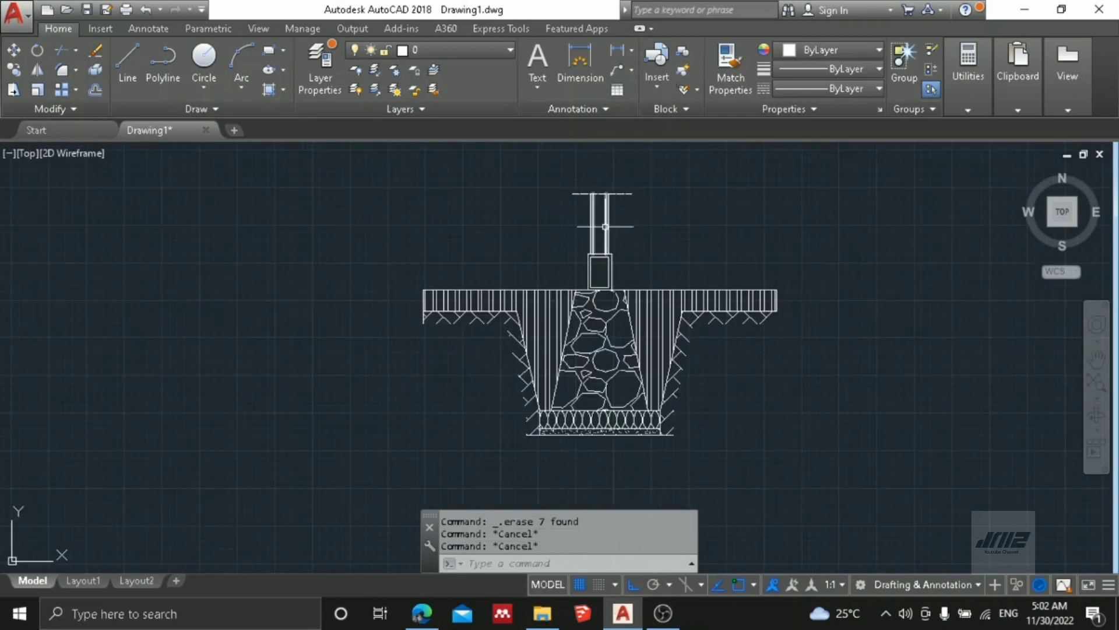
# Hatch the wall's core above the beam with the ANSI32 pattern at scale 125.
pyautogui.write('h')
pyautogui.press('Return')
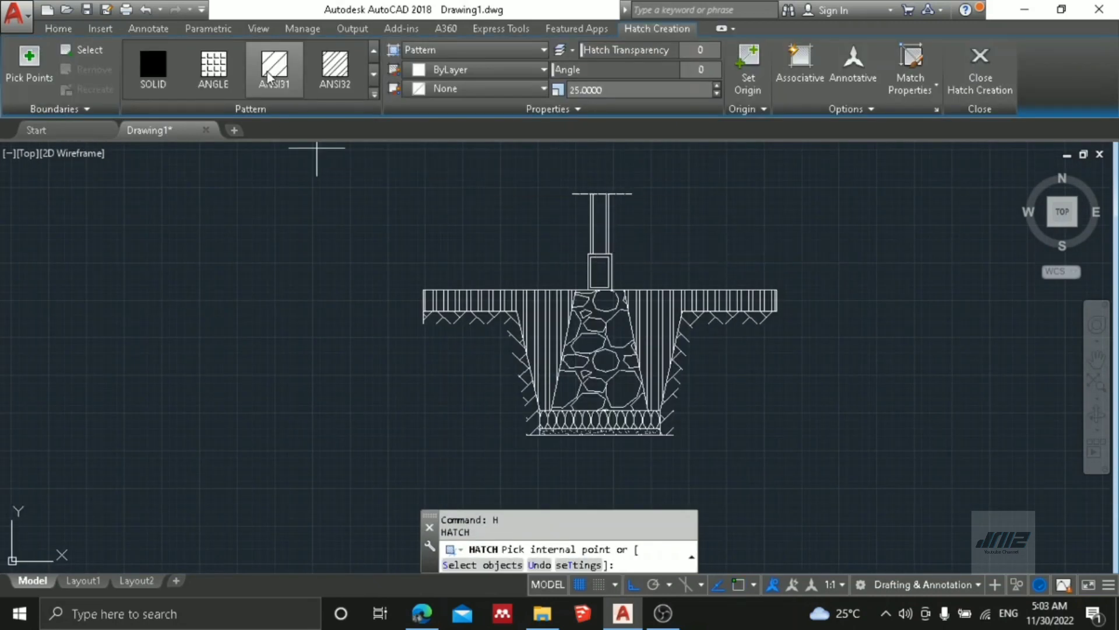
pyautogui.scroll(5, 606, 256)
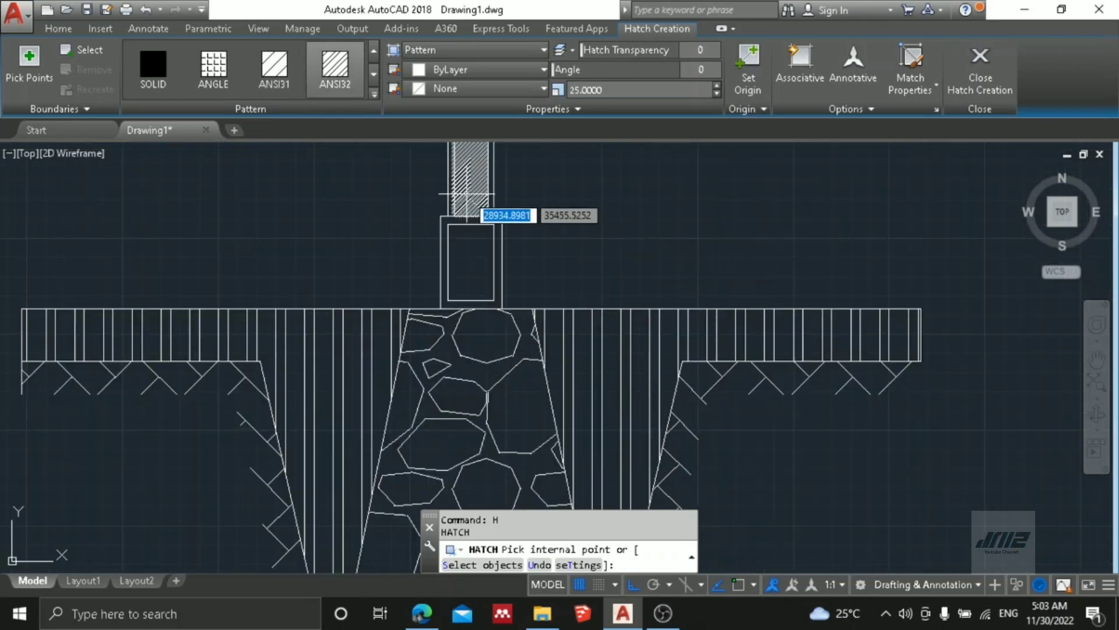
pyautogui.click(601, 248)
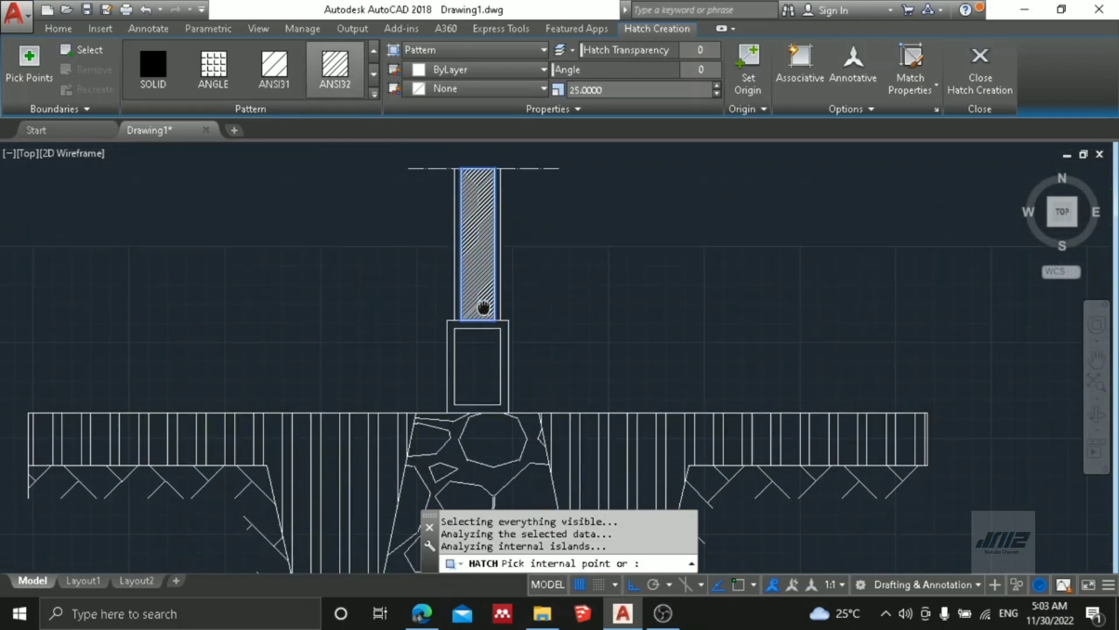
pyautogui.click(613, 89)
pyautogui.write('100')
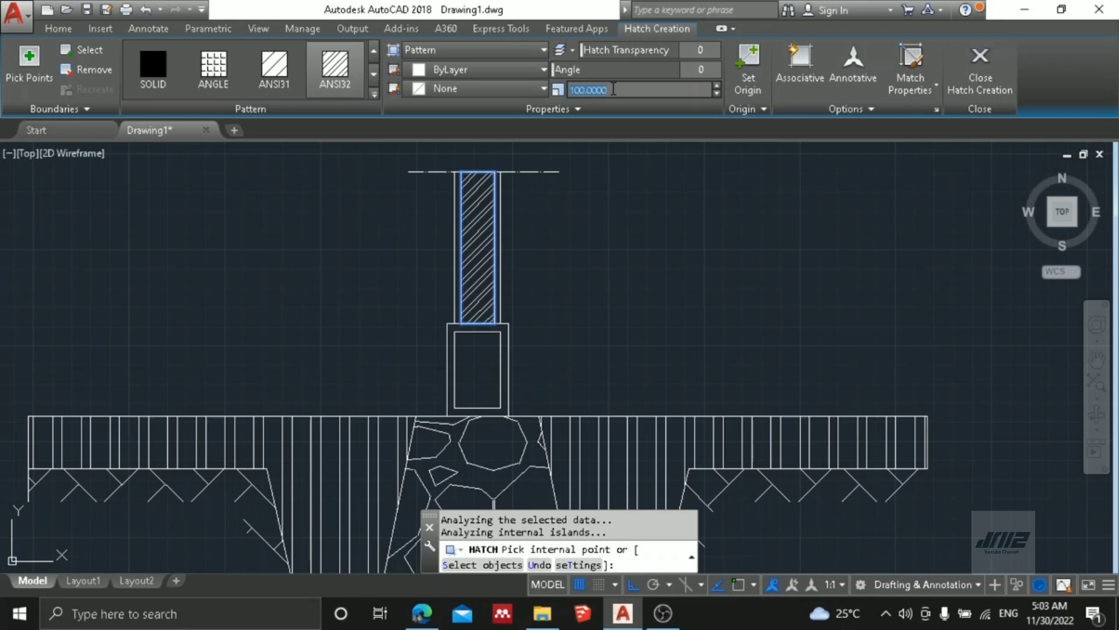
pyautogui.write('5')
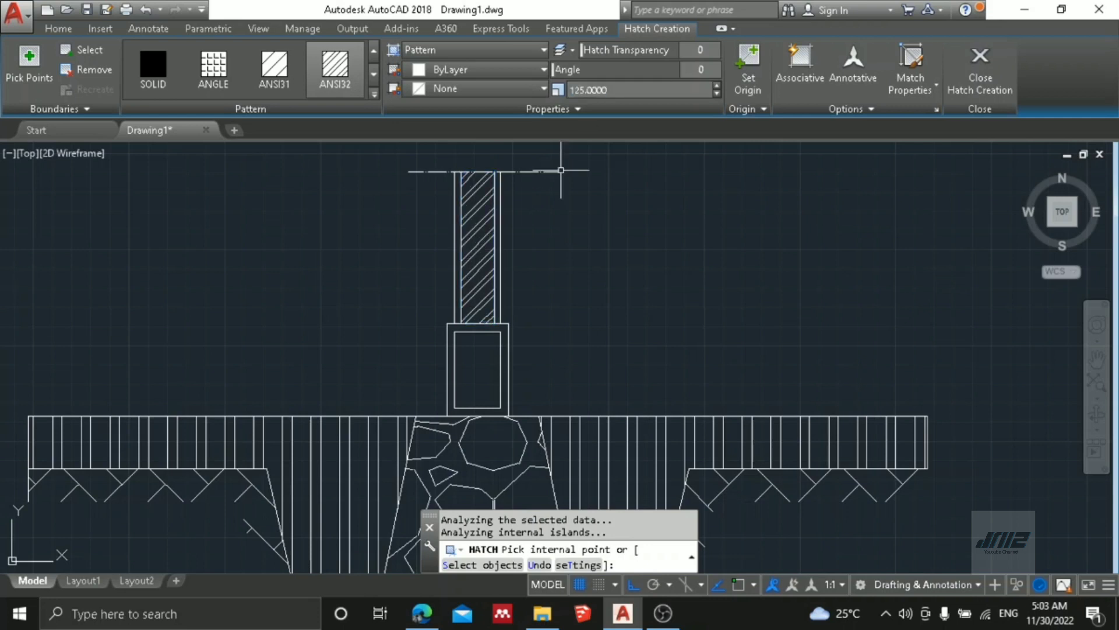
pyautogui.press('Escape')
# Hatch the border between the beam's two rectangles with the AR-CONC pattern at scale 15.
pyautogui.moveTo(475, 253); pyautogui.dragTo(482, 235, button='middle')
pyautogui.write('h')
pyautogui.press('Return')
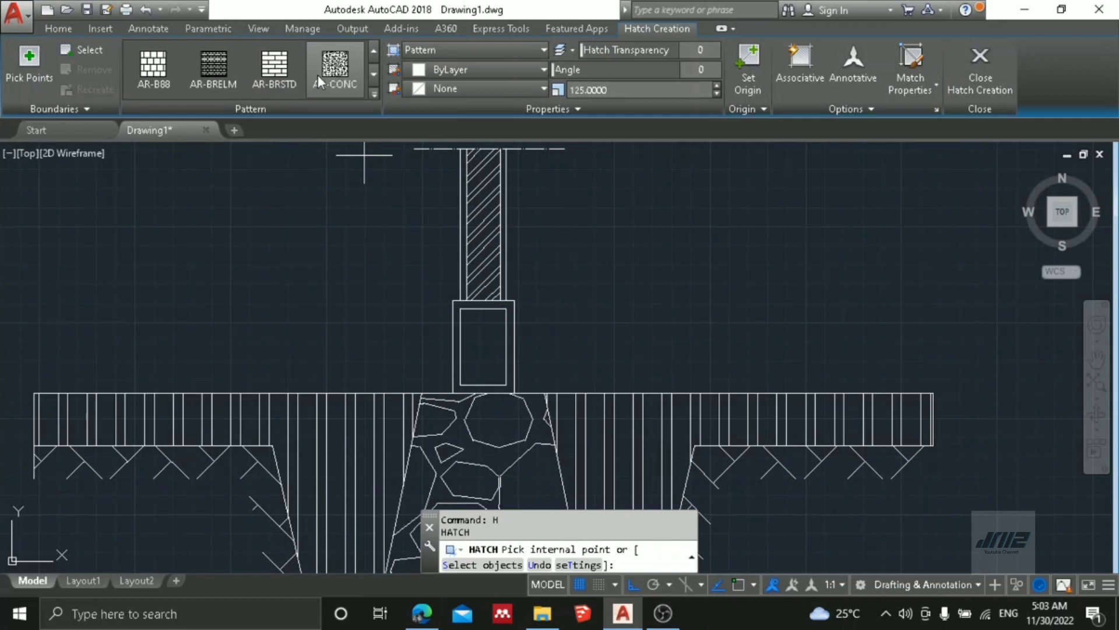
pyautogui.click(317, 75)
pyautogui.scroll(4, 501, 315)
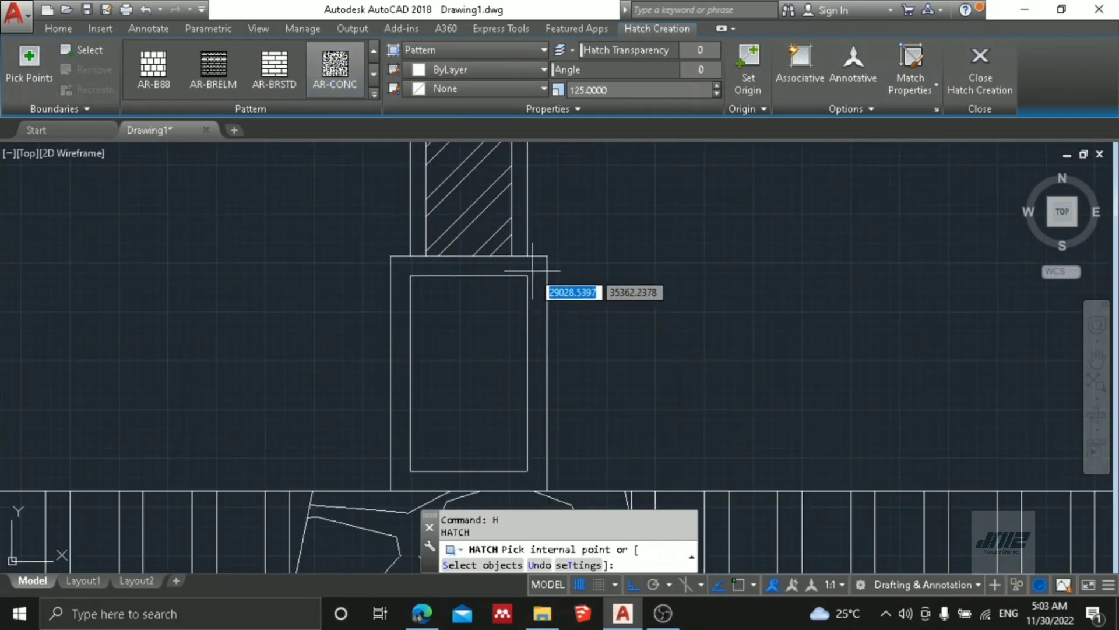
pyautogui.click(532, 270)
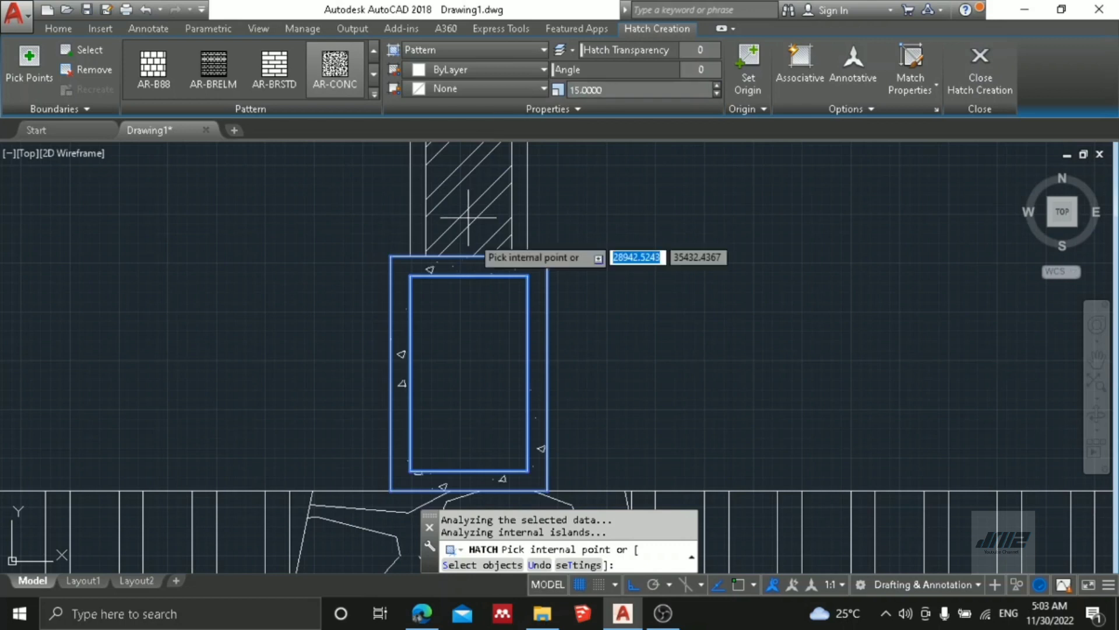
pyautogui.press('Escape')
# Hatch the beam's inner rectangle with the same AR-CONC pattern at scale 15.
pyautogui.press('Return')
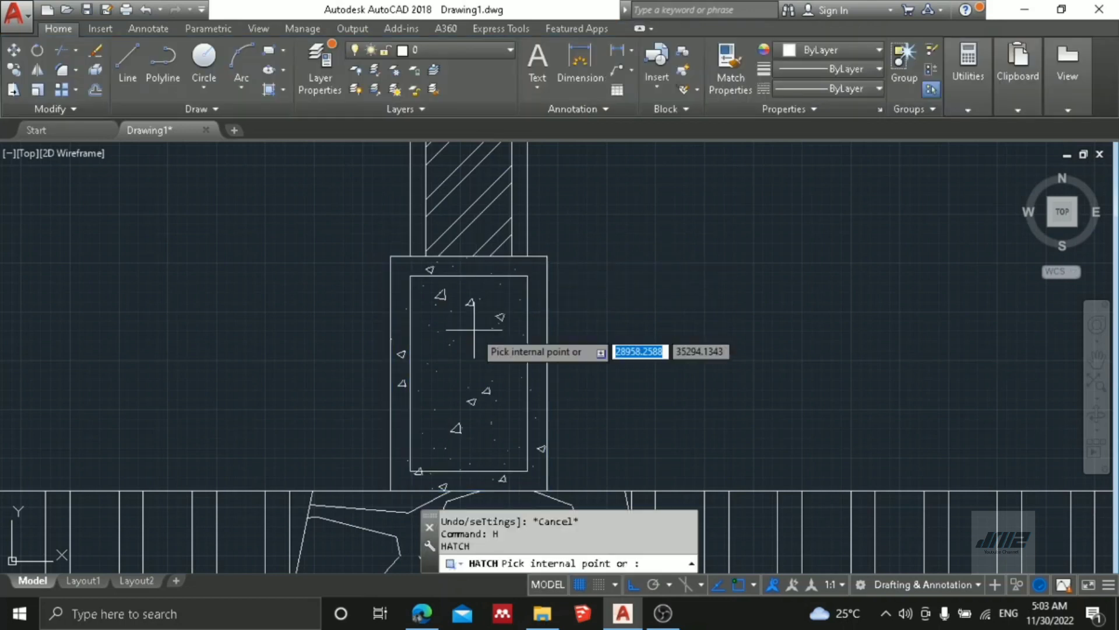
pyautogui.click(477, 324)
pyautogui.scroll(-2, 629, 329)
pyautogui.press('Return')
pyautogui.scroll(-5, 629, 329)
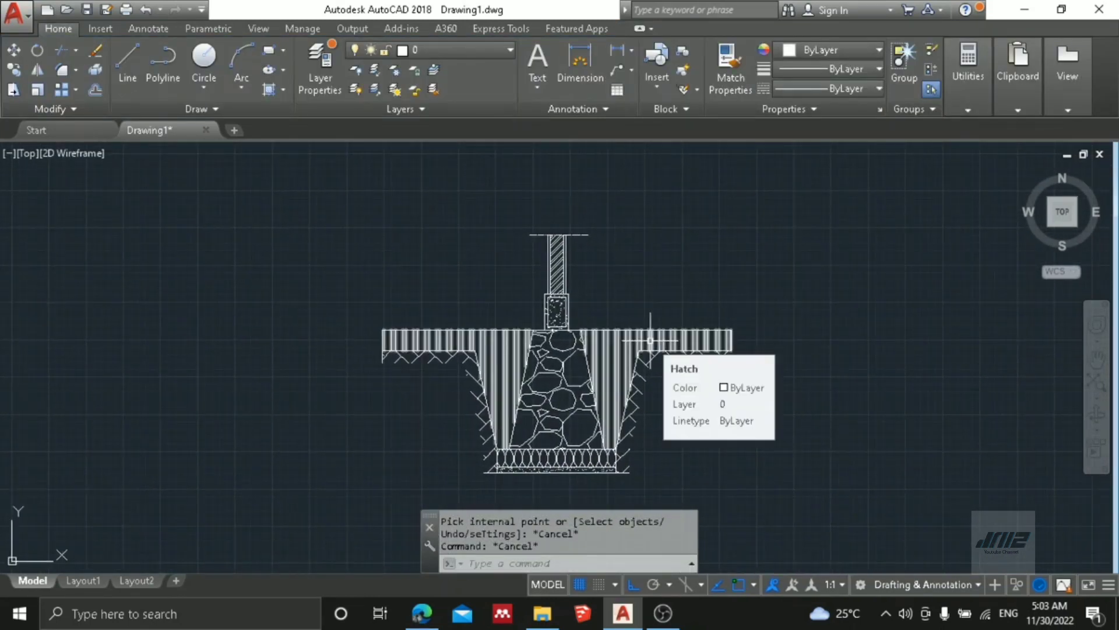
# Add a vertical linear dimension from the wall's top break line to the top of the concrete beam.
pyautogui.write('dli')
pyautogui.press('Return')
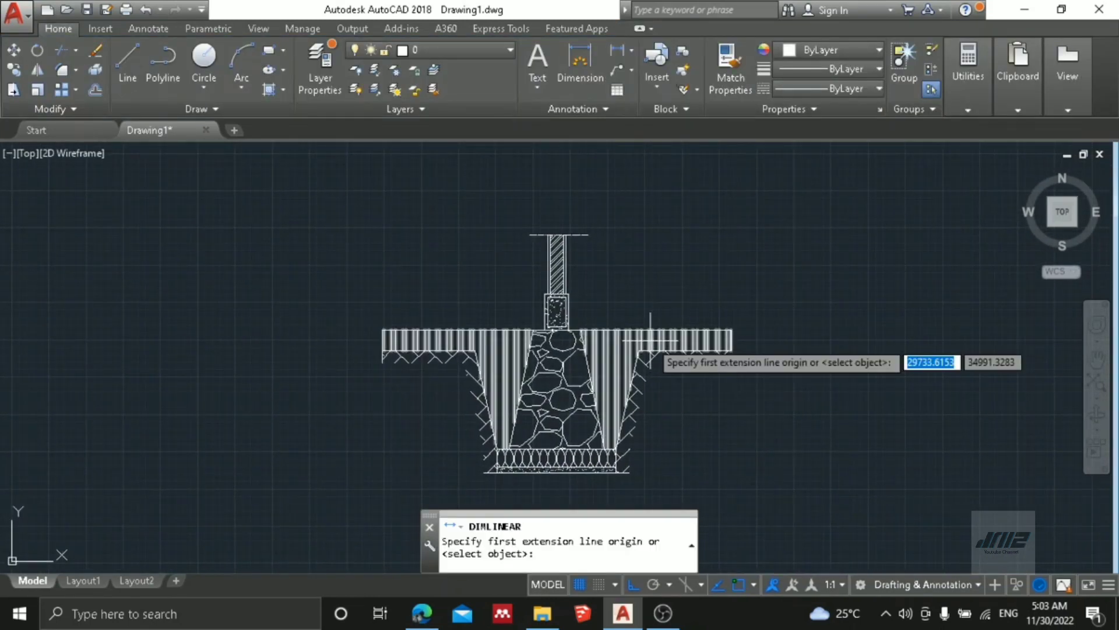
pyautogui.click(589, 232)
pyautogui.scroll(4, 581, 257)
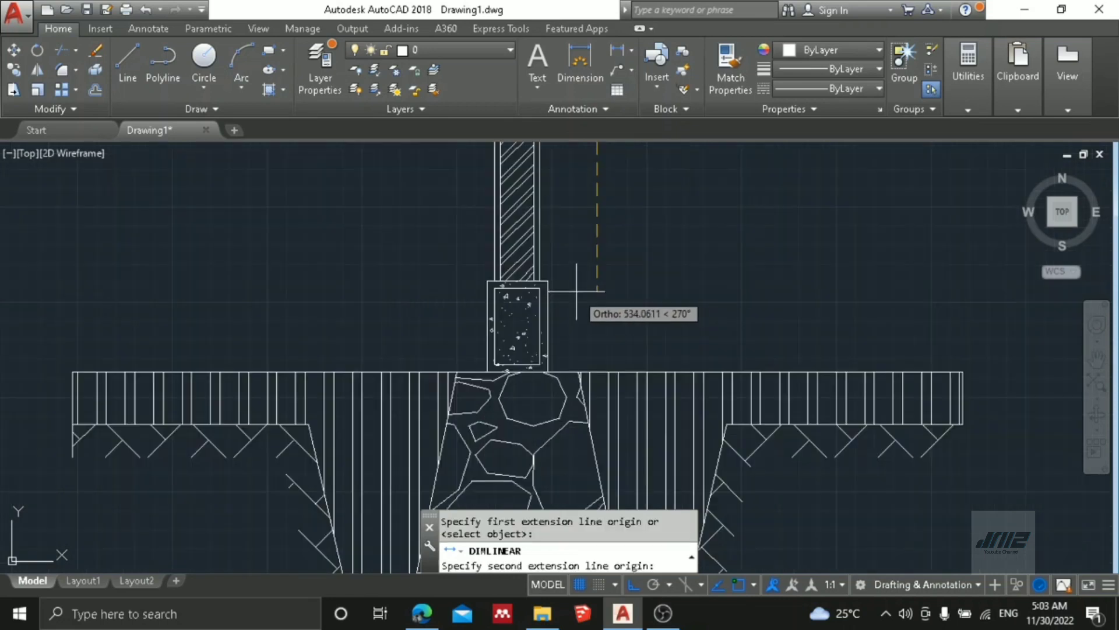
pyautogui.click(550, 282)
pyautogui.moveTo(643, 276); pyautogui.dragTo(621, 319, button='middle')
pyautogui.click(644, 322)
pyautogui.click(645, 324)
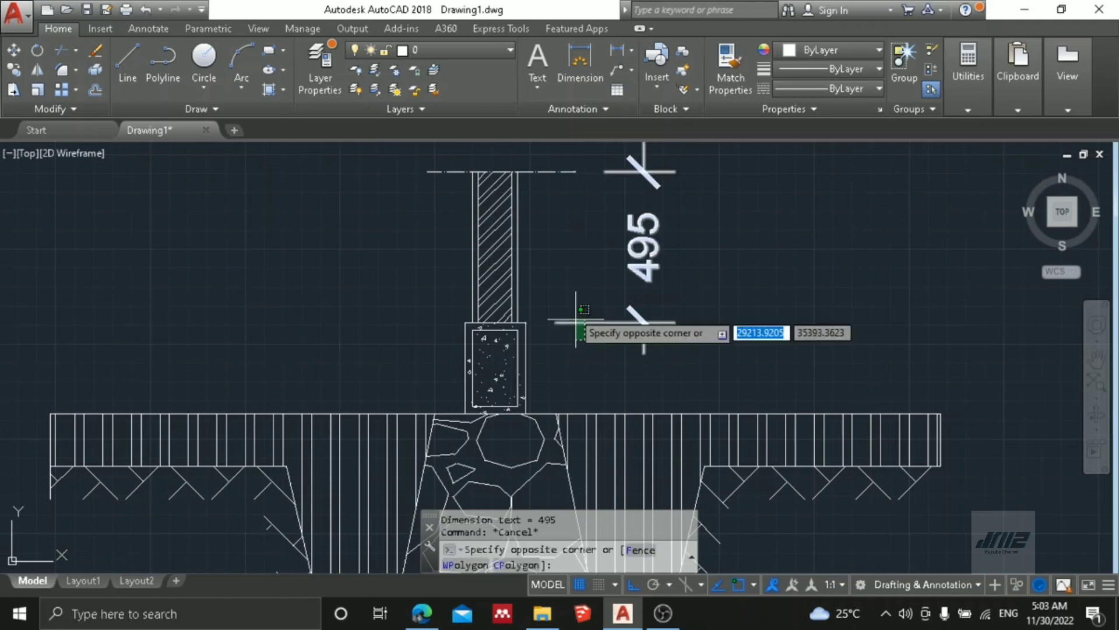
# Stretch the wall dimension's lower extension origin outward into line with its upper origin.
pyautogui.click(542, 320)
pyautogui.click(526, 323)
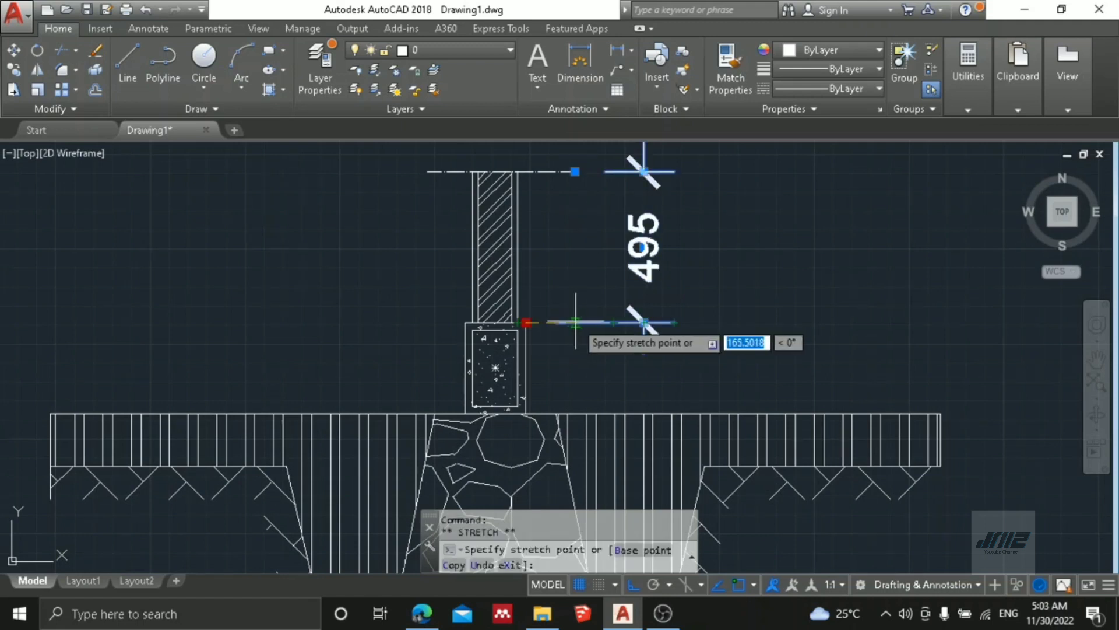
pyautogui.click(576, 322)
pyautogui.moveTo(603, 349); pyautogui.dragTo(603, 294, button='middle')
pyautogui.scroll(-2, 603, 299)
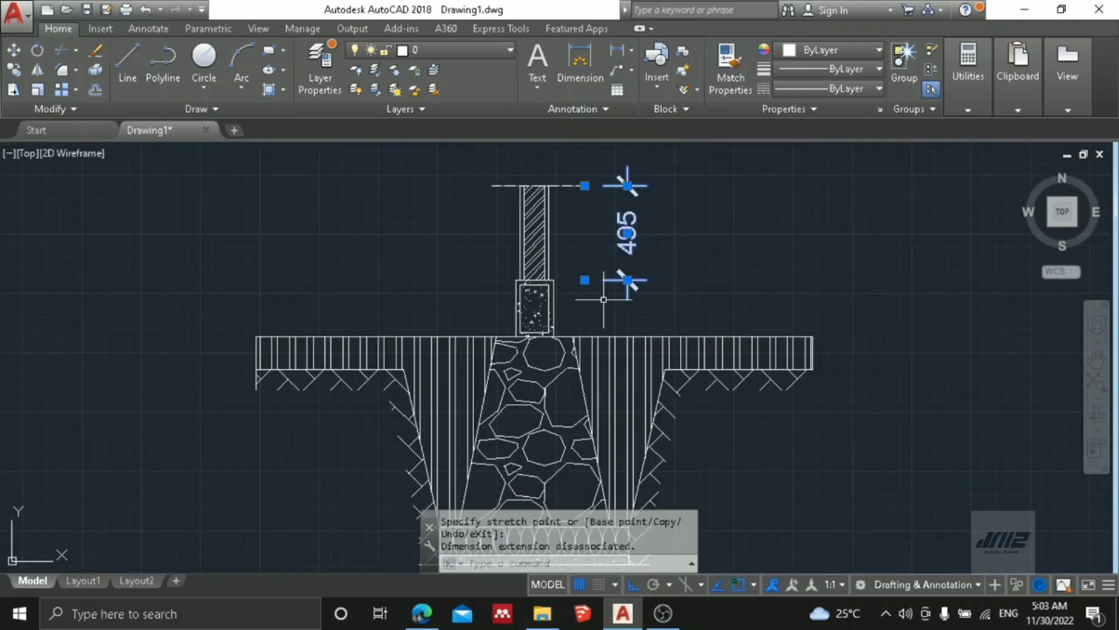
# Erase the wall height dimension.
pyautogui.press('Escape')
pyautogui.moveTo(645, 292); pyautogui.dragTo(624, 222)
pyautogui.press('Delete')
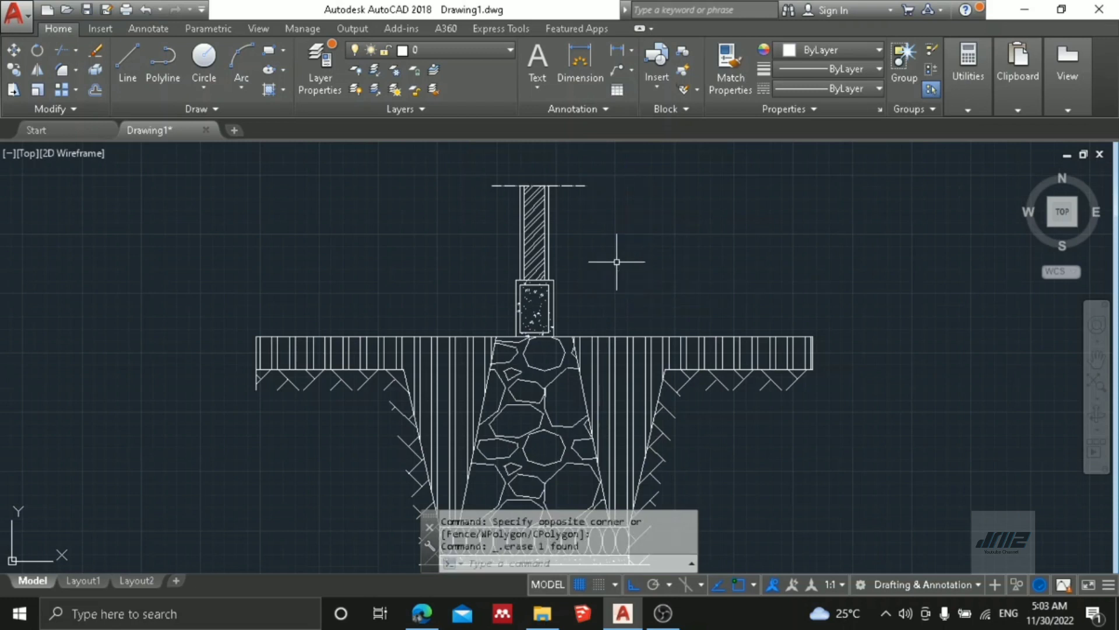
# Draw a horizontal reference line from the top of the wall out beyond the ground's right end.
pyautogui.write('l')
pyautogui.press('Return')
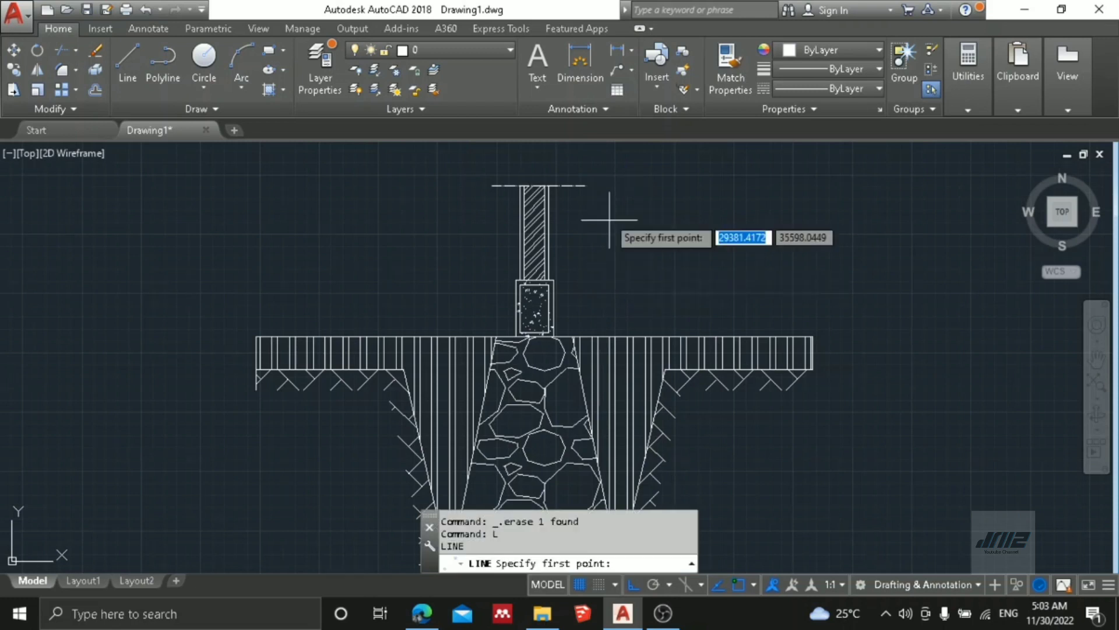
pyautogui.click(545, 185)
pyautogui.click(922, 200)
pyautogui.press('Escape')
# Copy the horizontal reference line straight down to the top of the concrete beam.
pyautogui.click(794, 225)
pyautogui.click(754, 172)
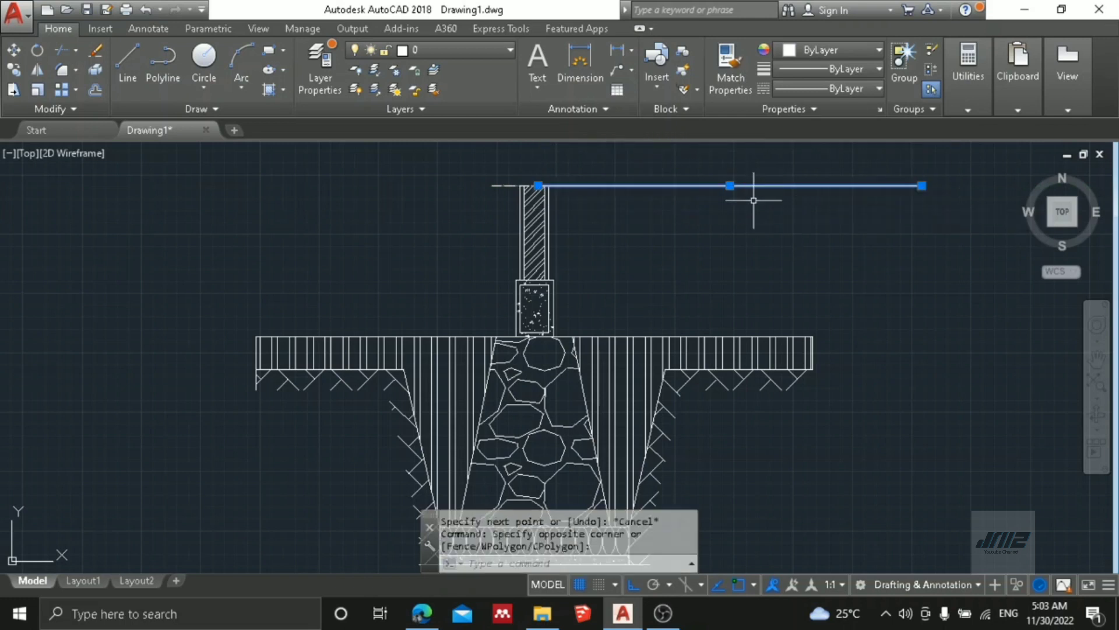
pyautogui.write('co')
pyautogui.press('Return')
pyautogui.scroll(4, 513, 169)
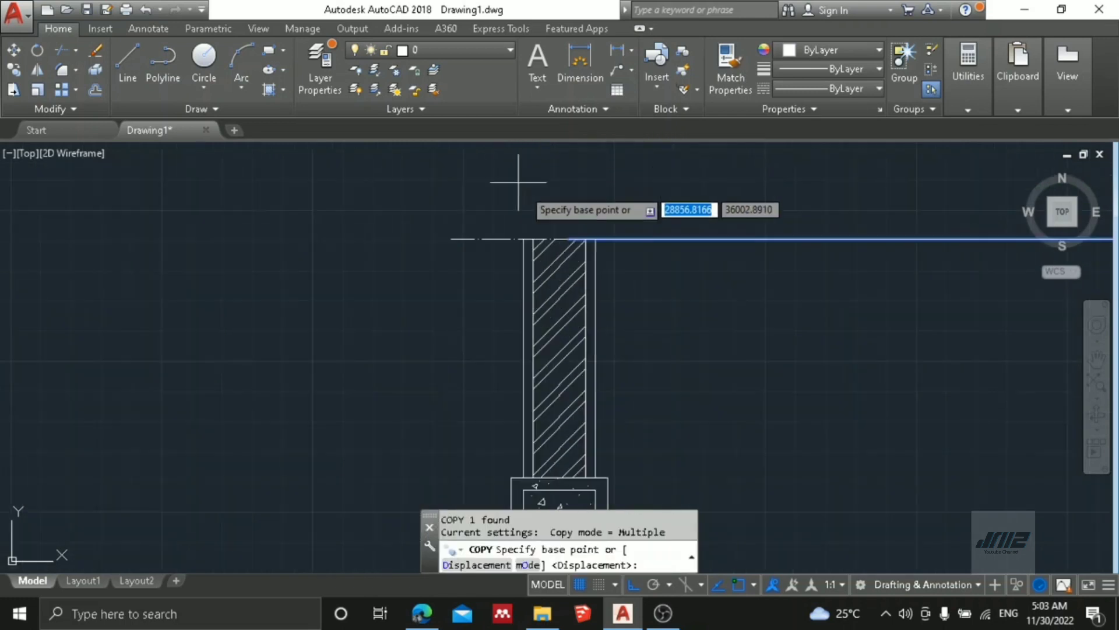
pyautogui.click(569, 238)
pyautogui.scroll(-3, 569, 245)
pyautogui.scroll(5, 559, 298)
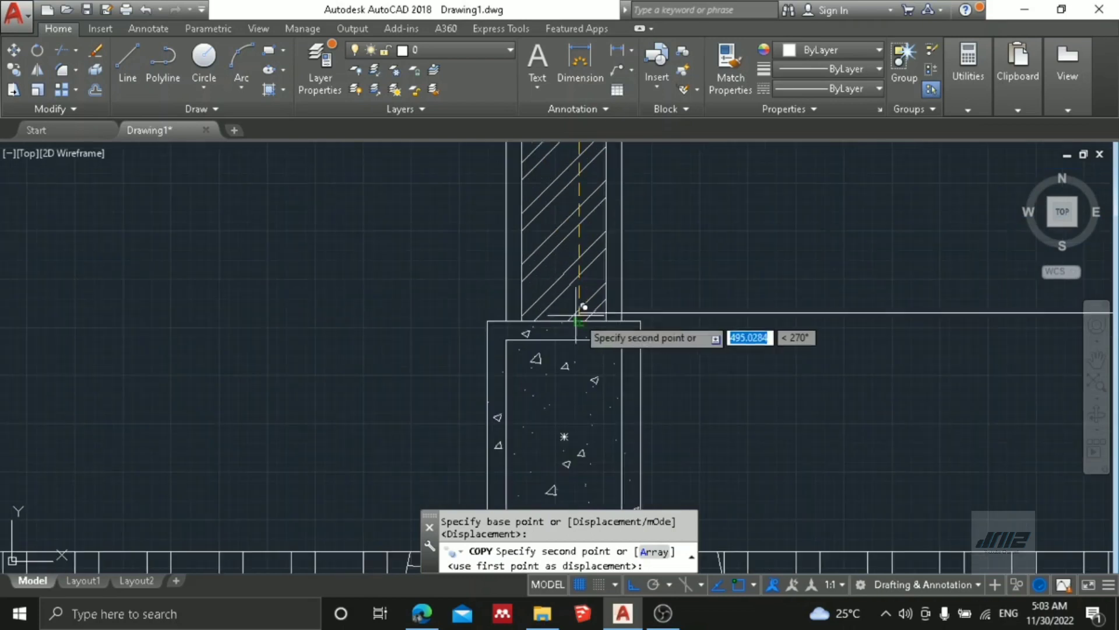
pyautogui.click(580, 320)
# Copy the reference line to ground level, the stone footing's bottom, and the bottoms of both base layers.
pyautogui.scroll(-3, 577, 323)
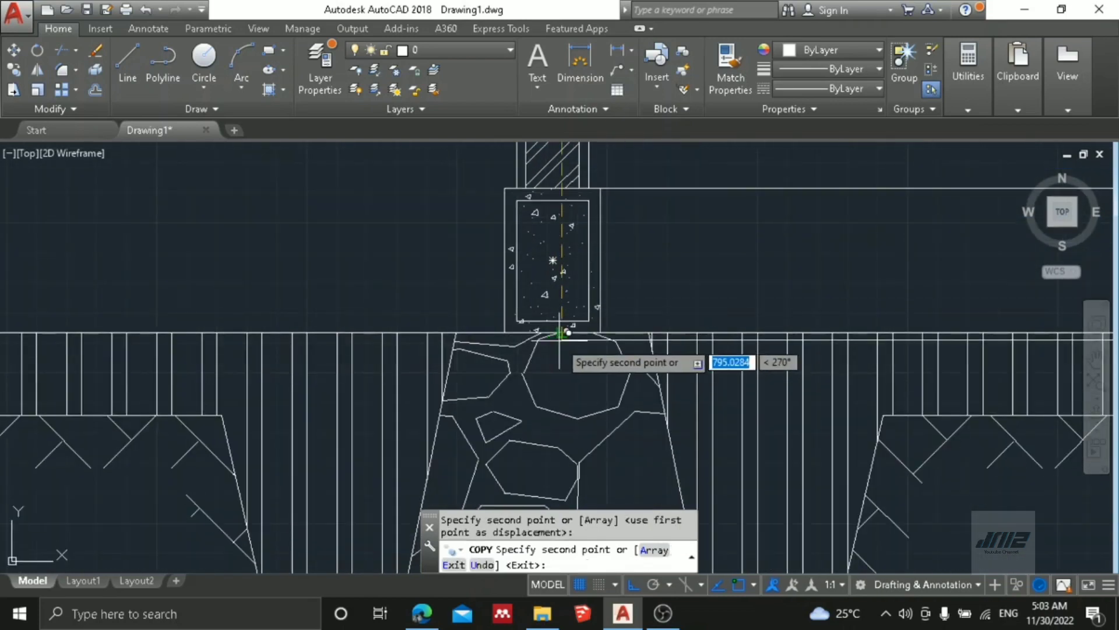
pyautogui.scroll(-3, 563, 339)
pyautogui.moveTo(563, 339); pyautogui.dragTo(565, 235, button='middle')
pyautogui.scroll(2, 558, 247)
pyautogui.scroll(1, 556, 345)
pyautogui.scroll(3, 535, 384)
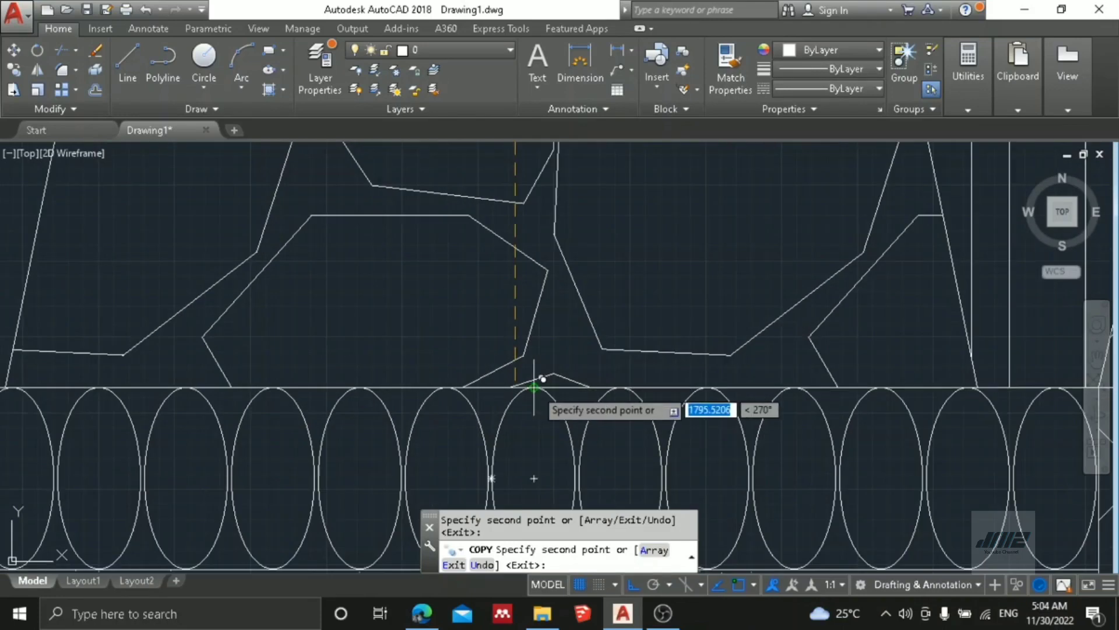
pyautogui.scroll(-4, 536, 374)
pyautogui.scroll(3, 513, 306)
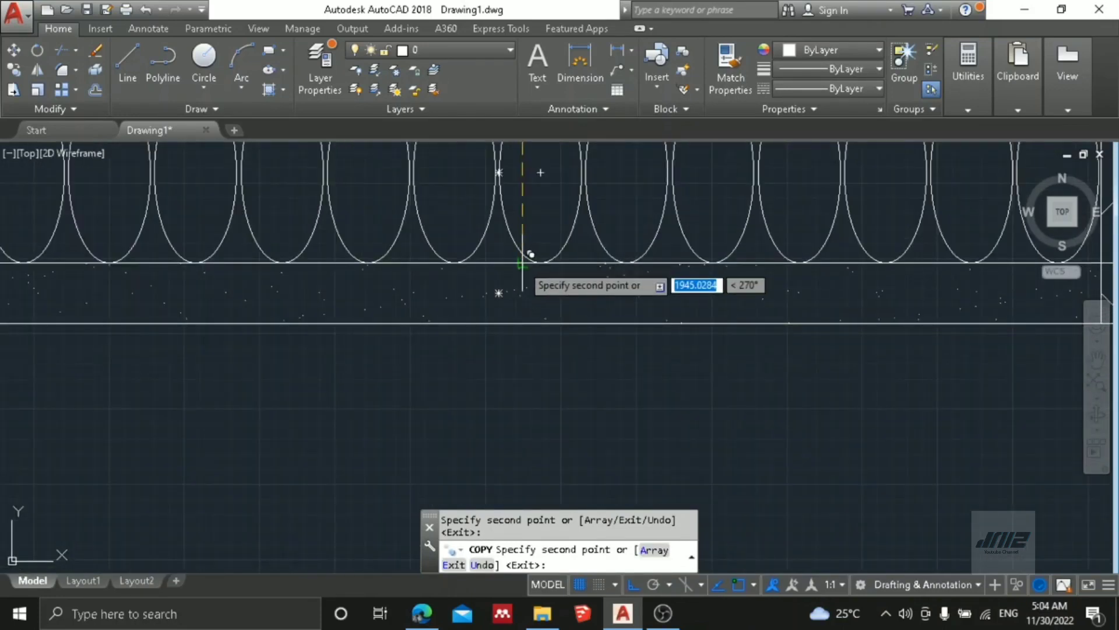
pyautogui.click(524, 322)
pyautogui.press('Escape')
pyautogui.scroll(-5, 537, 309)
pyautogui.moveTo(537, 309); pyautogui.dragTo(577, 332, button='middle')
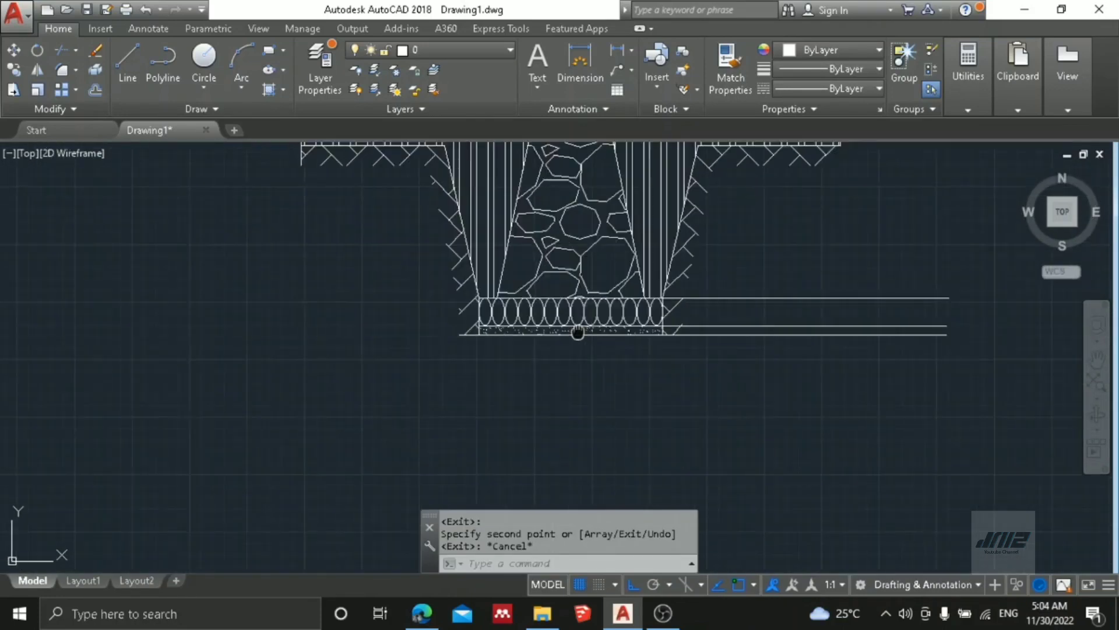
pyautogui.scroll(-1, 703, 354)
pyautogui.moveTo(703, 354); pyautogui.dragTo(526, 389, button='middle')
pyautogui.scroll(-2, 525, 389)
pyautogui.press('Escape')
pyautogui.press('Escape')
pyautogui.press('Escape')
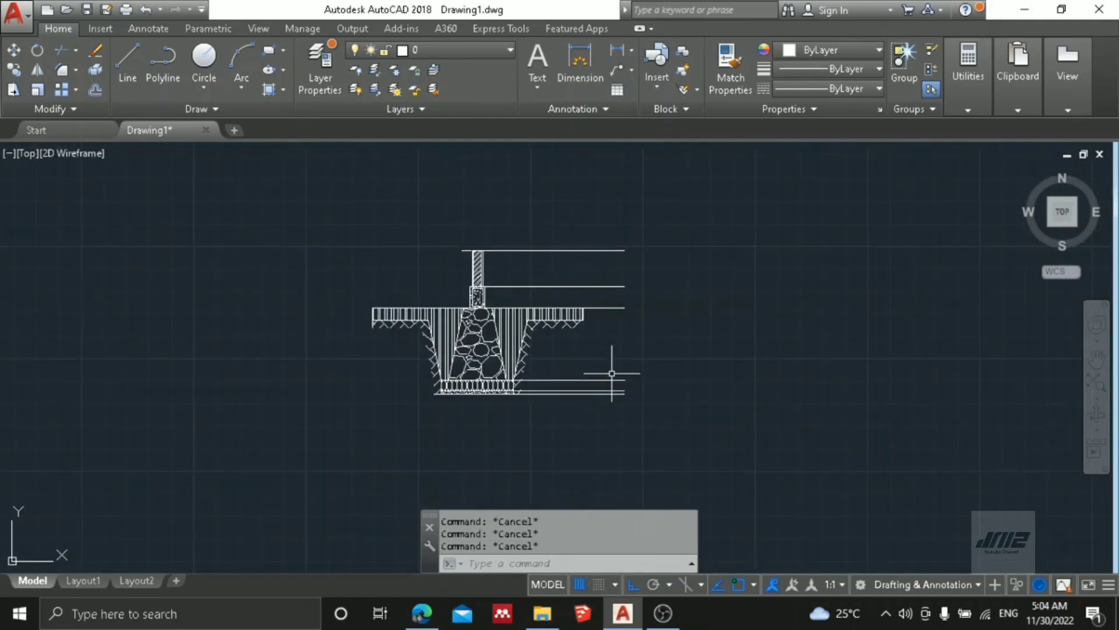
# Dimension the beam's height between the ends of its top and ground-level reference lines, placing the dimension just beyond them.
pyautogui.write('dli')
pyautogui.press('Return')
pyautogui.scroll(2, 663, 250)
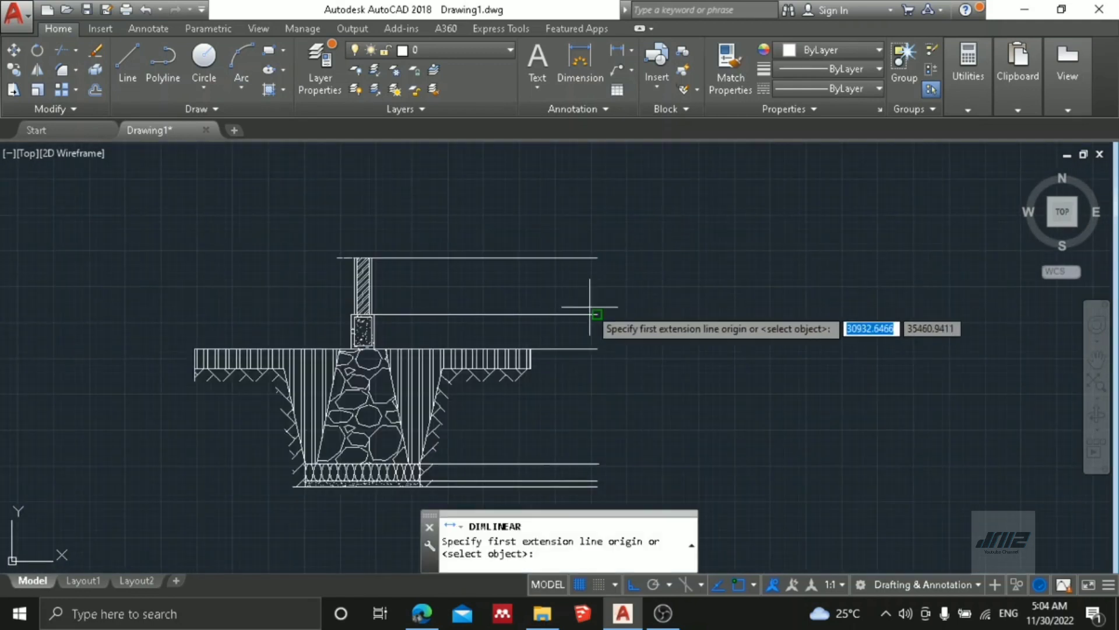
pyautogui.click(597, 315)
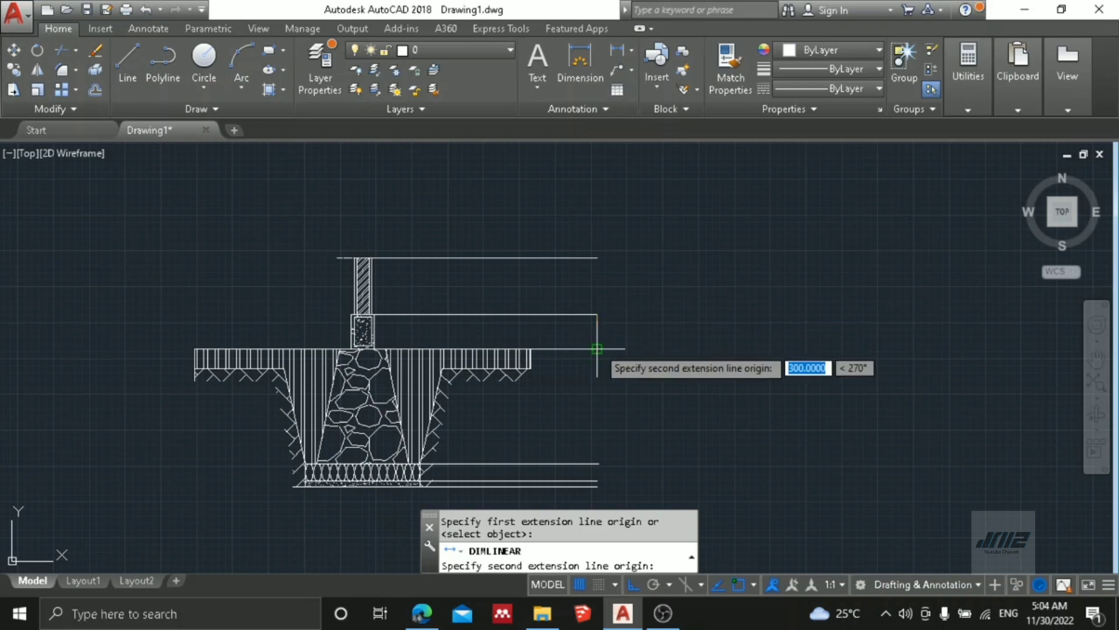
pyautogui.click(597, 349)
pyautogui.click(637, 344)
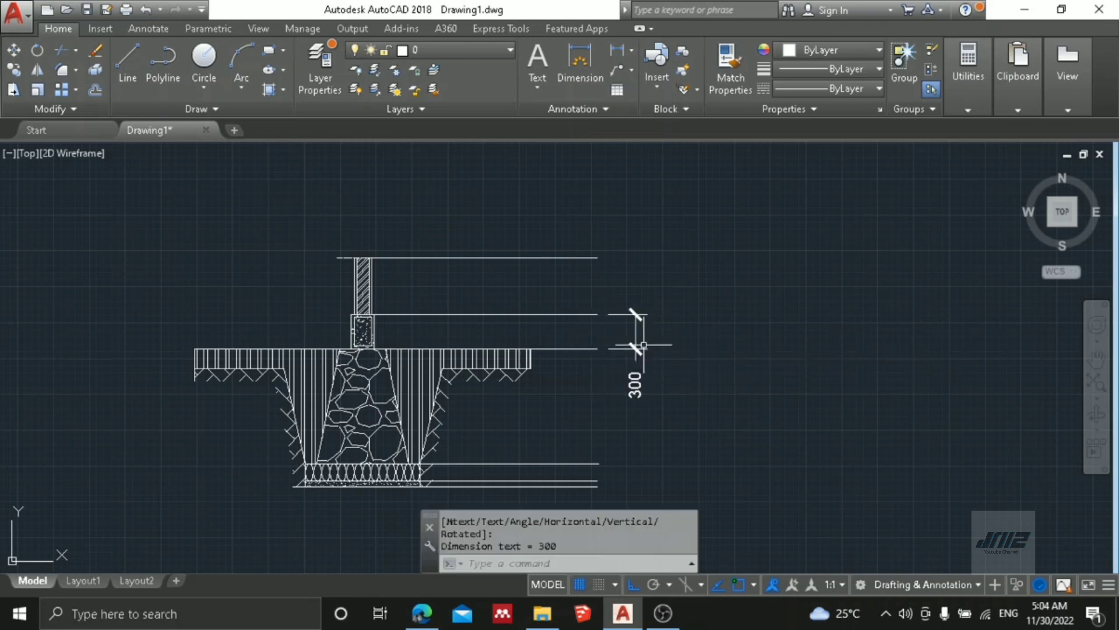
# Continue the dimension chain from ground level down to the stone footing's bottom and the bottoms of both base layers.
pyautogui.scroll(2, 661, 347)
pyautogui.write('dco')
pyautogui.press('Return')
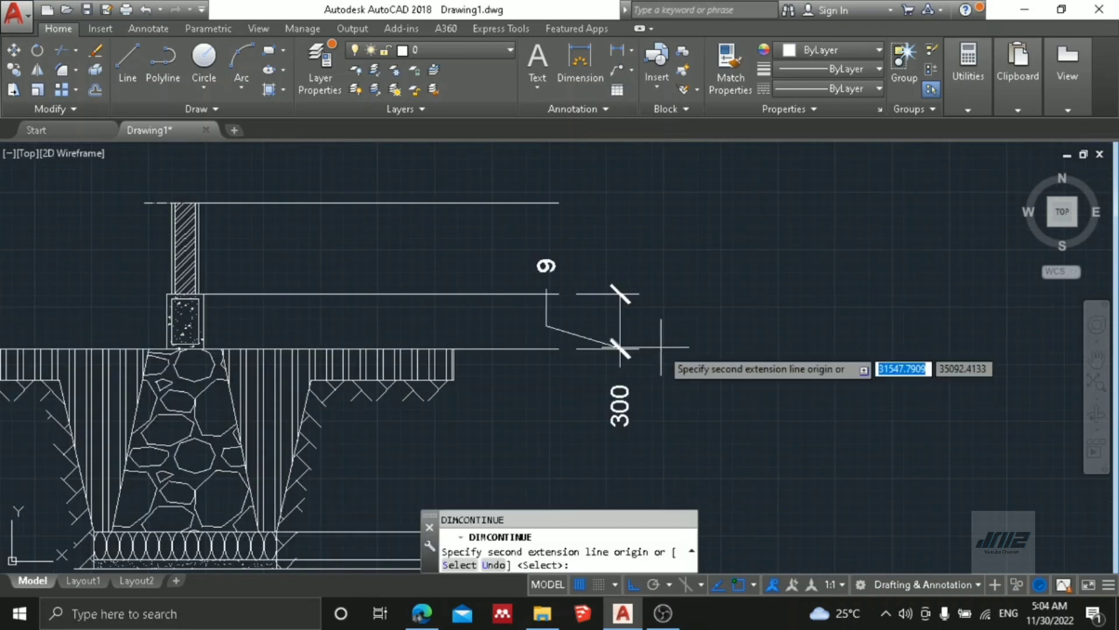
pyautogui.moveTo(603, 413); pyautogui.dragTo(584, 255, button='middle')
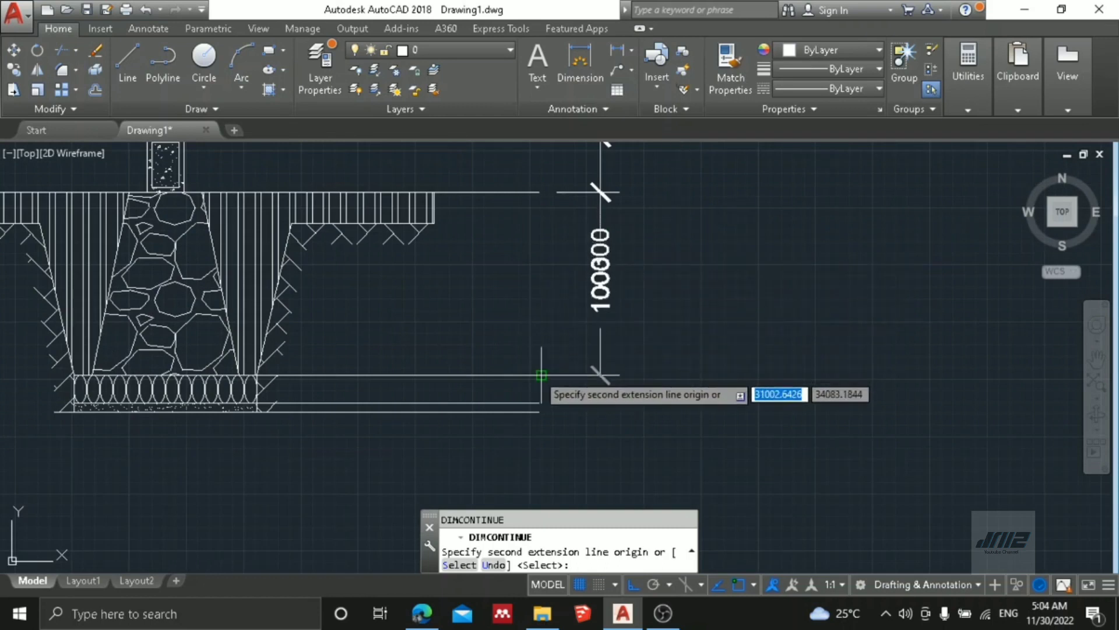
pyautogui.click(539, 402)
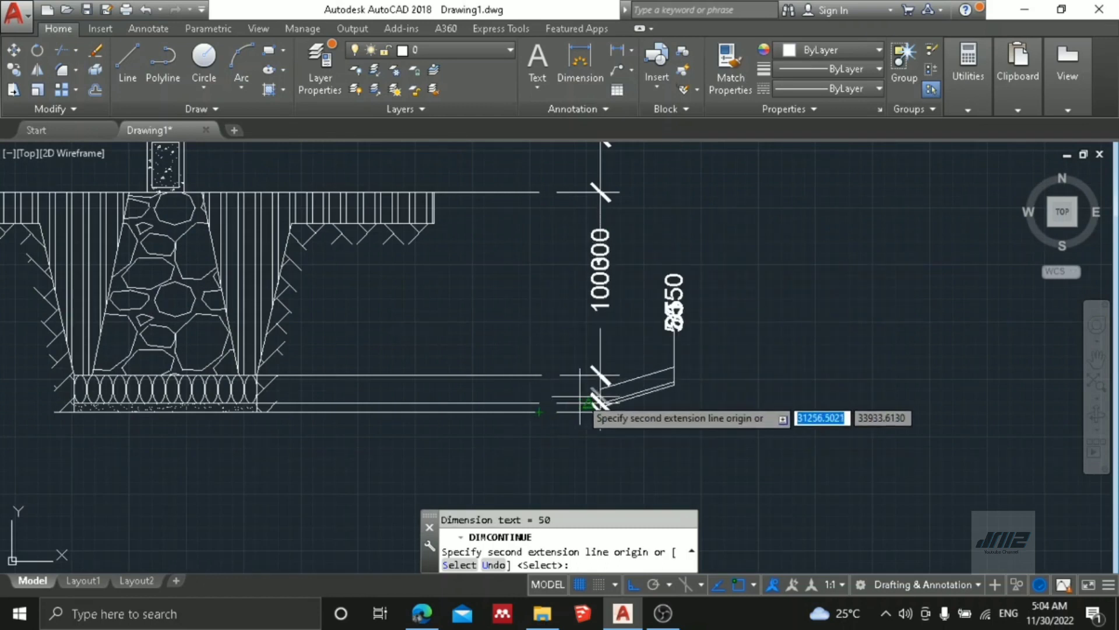
pyautogui.press('Escape')
pyautogui.press('Escape')
pyautogui.press('Escape')
# Move the lowest base layer's dimension text straight down below the section, clear of the overlapping texts.
pyautogui.scroll(2, 659, 398)
pyautogui.click(662, 396)
pyautogui.click(654, 377)
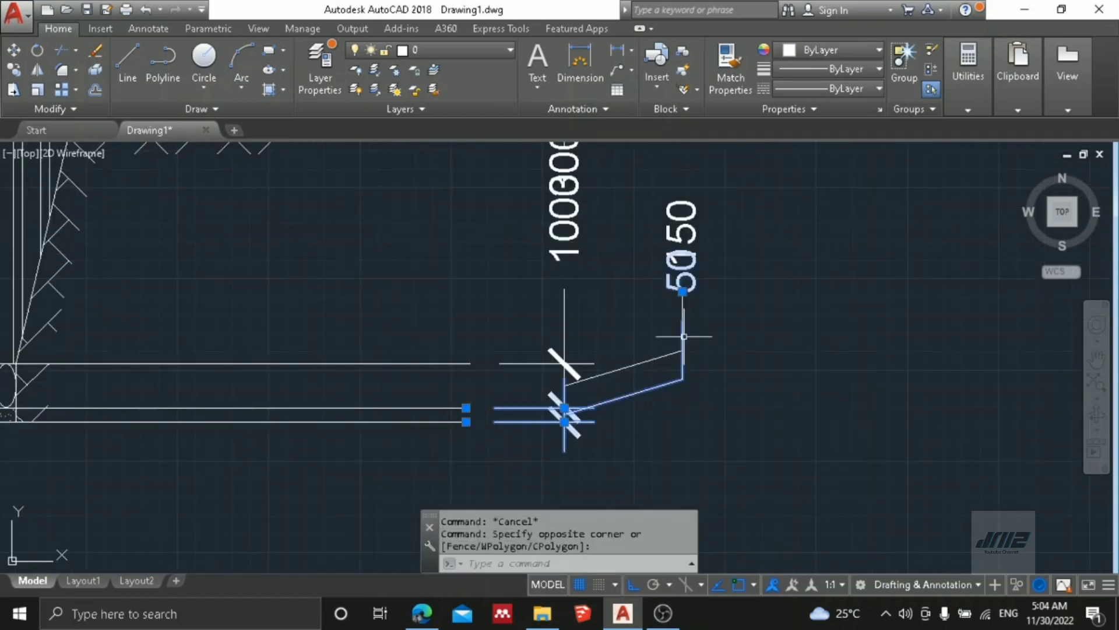
pyautogui.click(682, 291)
pyautogui.moveTo(695, 445); pyautogui.dragTo(677, 305, button='middle')
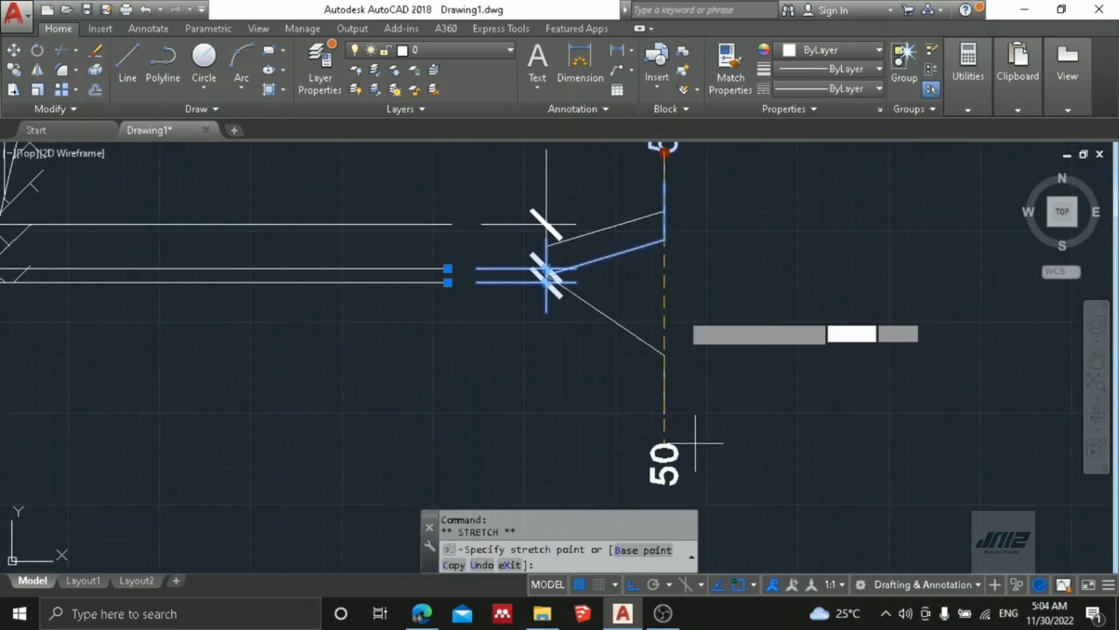
pyautogui.click(673, 379)
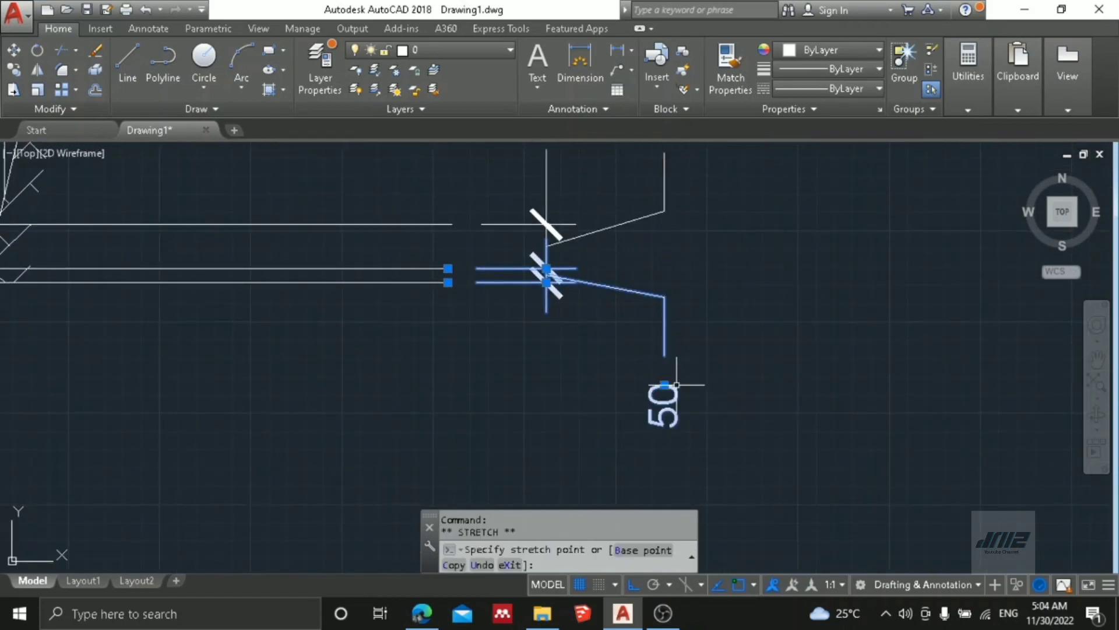
pyautogui.press('Escape')
pyautogui.press('Escape')
# Modify the Standard dimension style, setting its text height to 50.
pyautogui.scroll(-2, 673, 379)
pyautogui.scroll(-2, 676, 353)
pyautogui.press('Return')
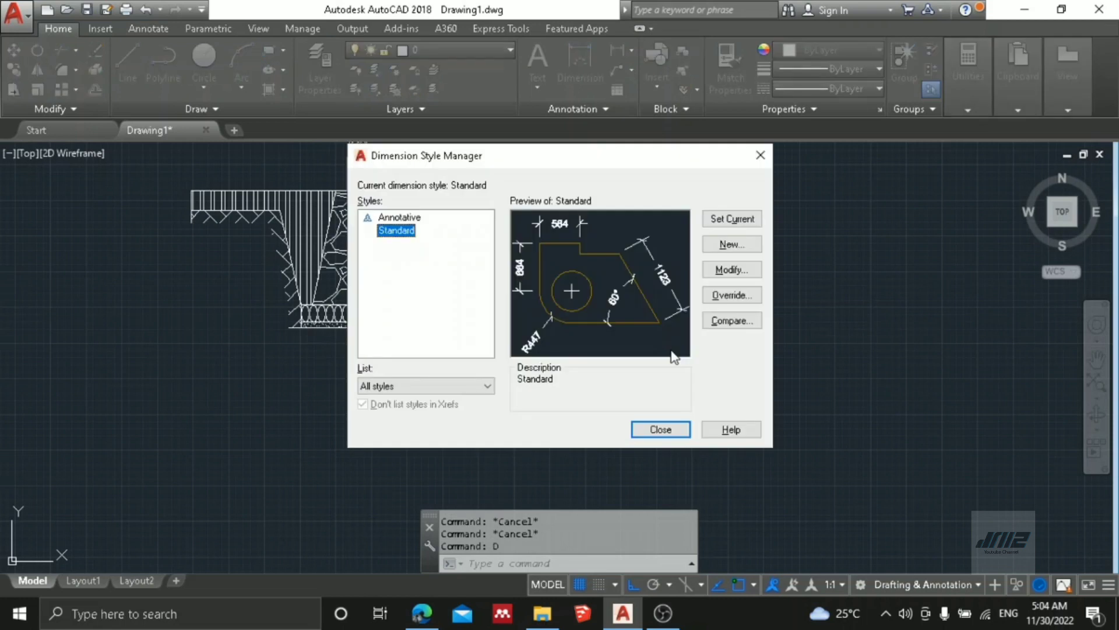
pyautogui.click(732, 270)
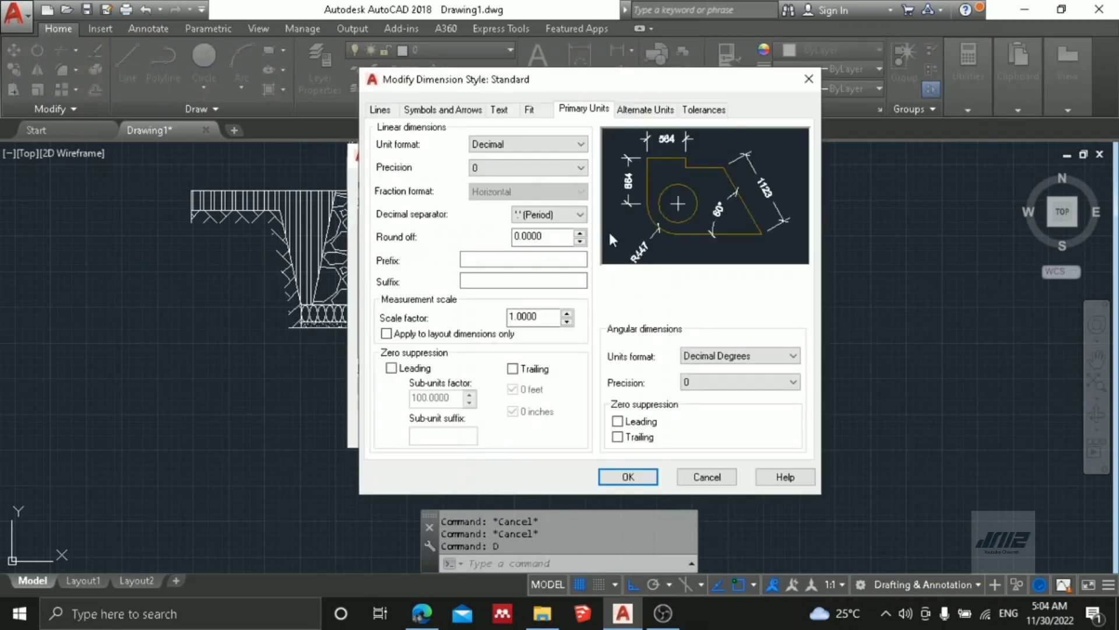
pyautogui.click(500, 109)
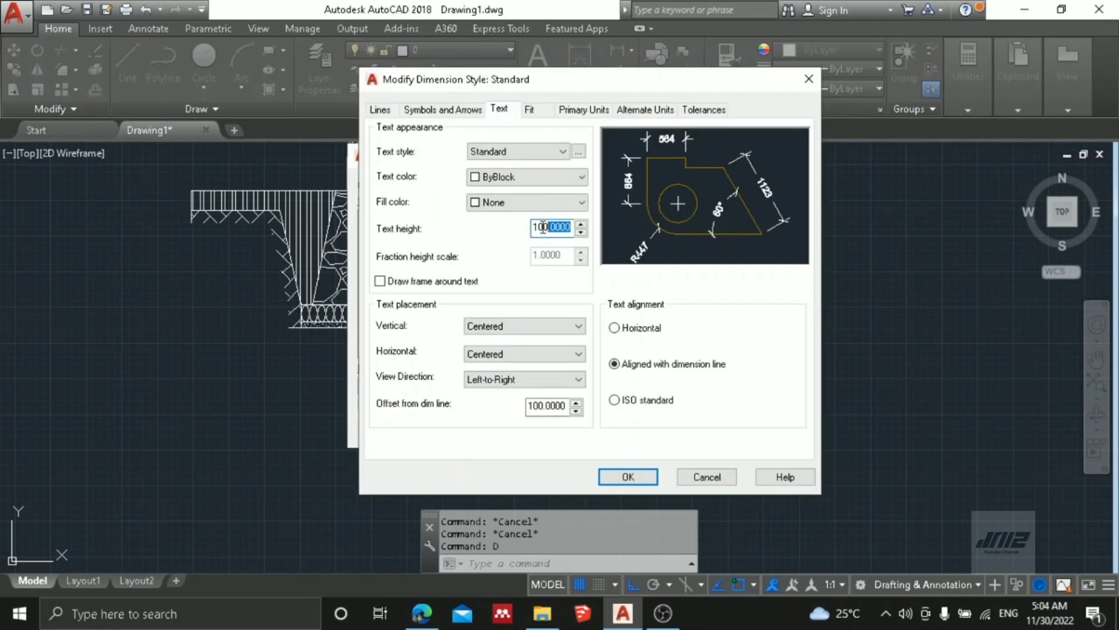
pyautogui.write('50')
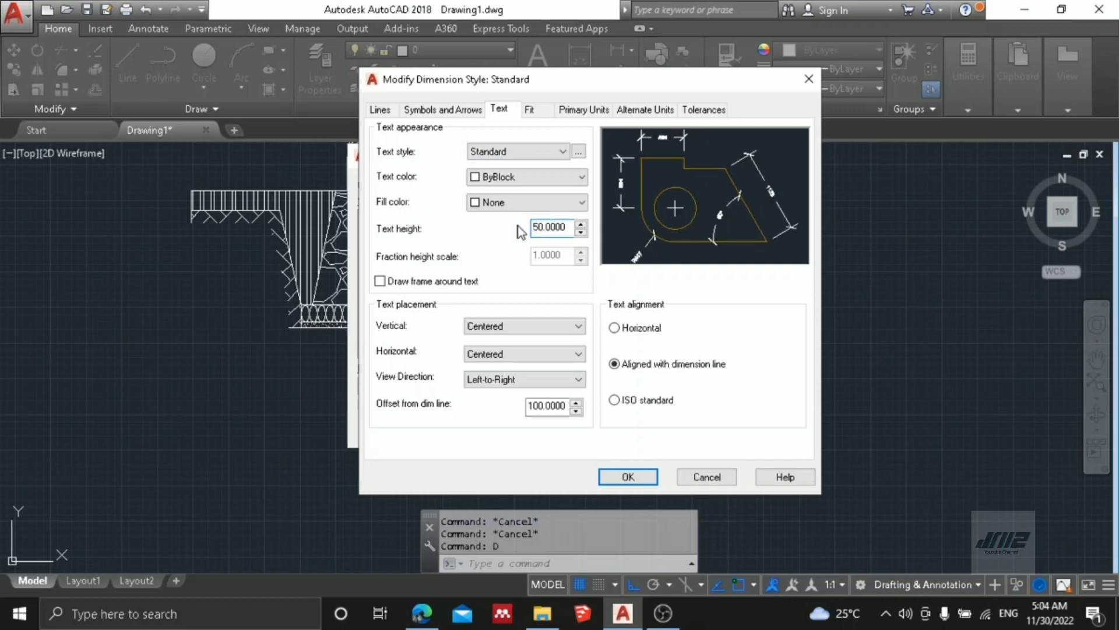
# Set the dimension style's arrow size, center mark size and dimension break size to 50.
pyautogui.click(425, 110)
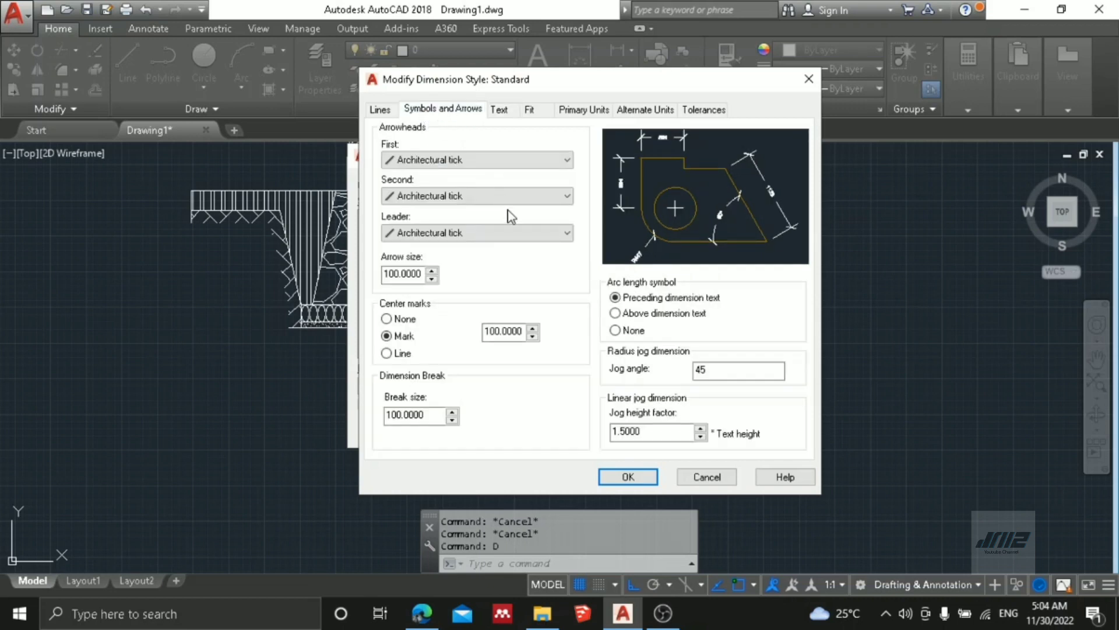
pyautogui.write('50')
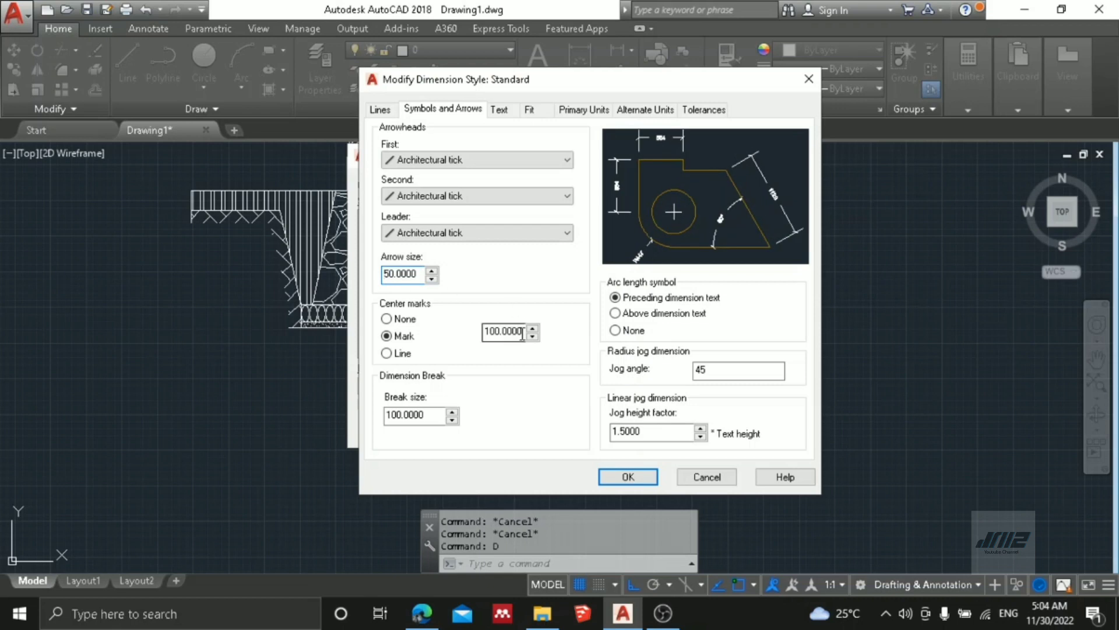
pyautogui.write('50')
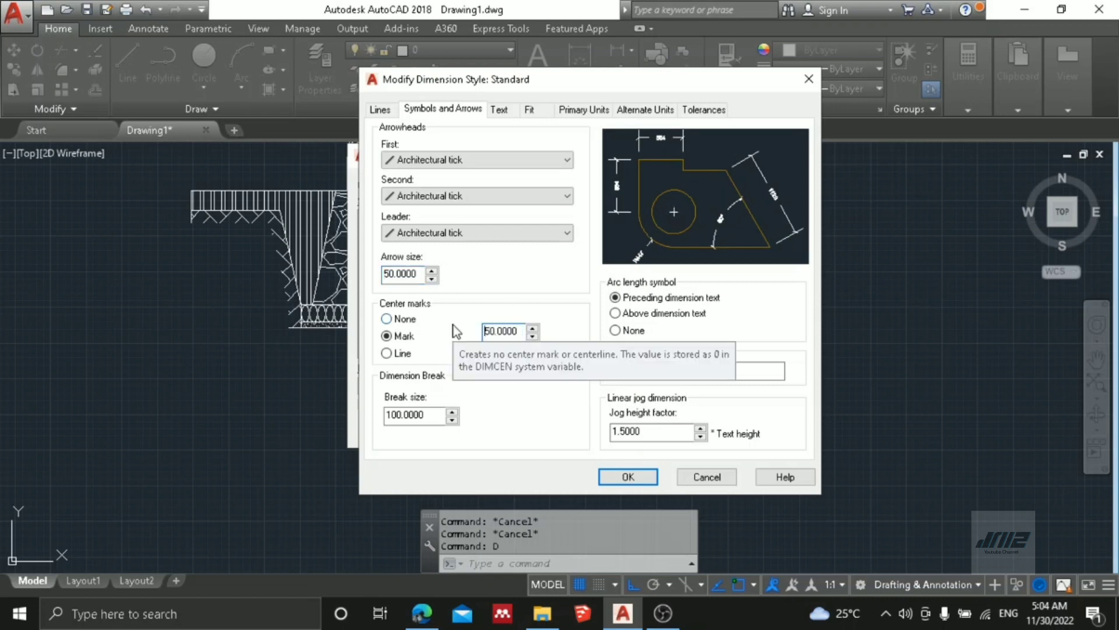
pyautogui.click(438, 420)
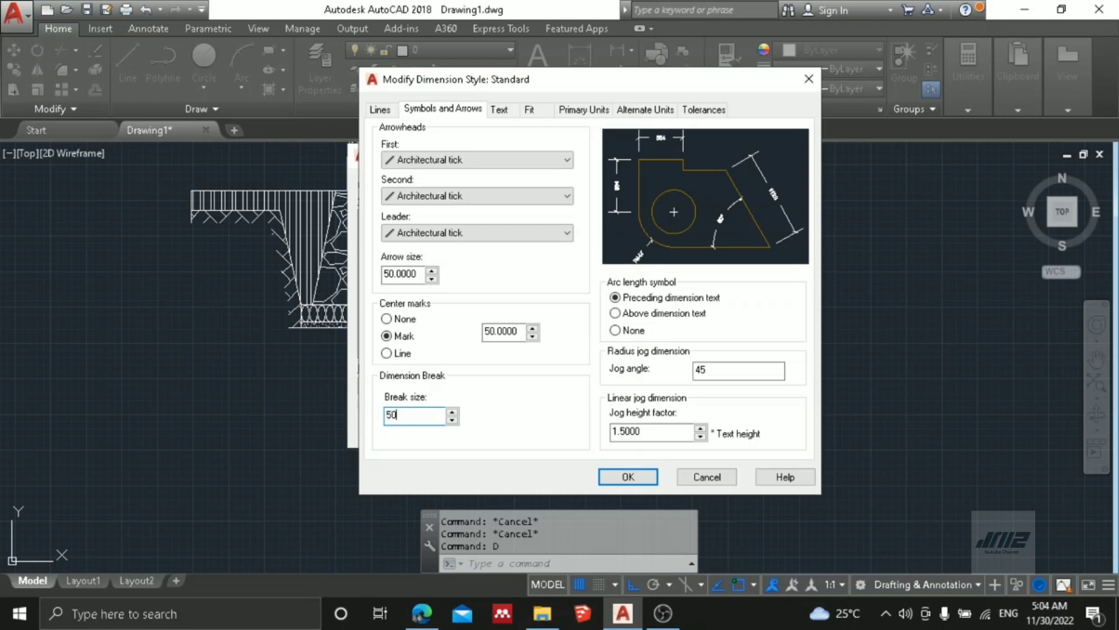
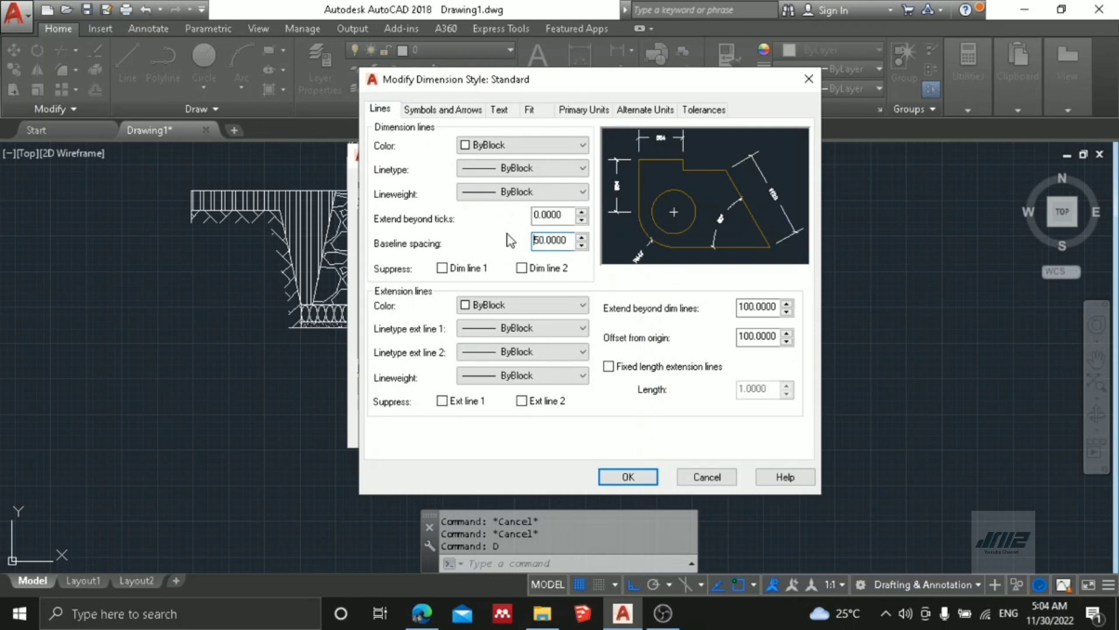
# Set the baseline spacing, the extension beyond dimension lines and the offset from origin to 50.
pyautogui.moveTo(778, 307); pyautogui.dragTo(724, 295)
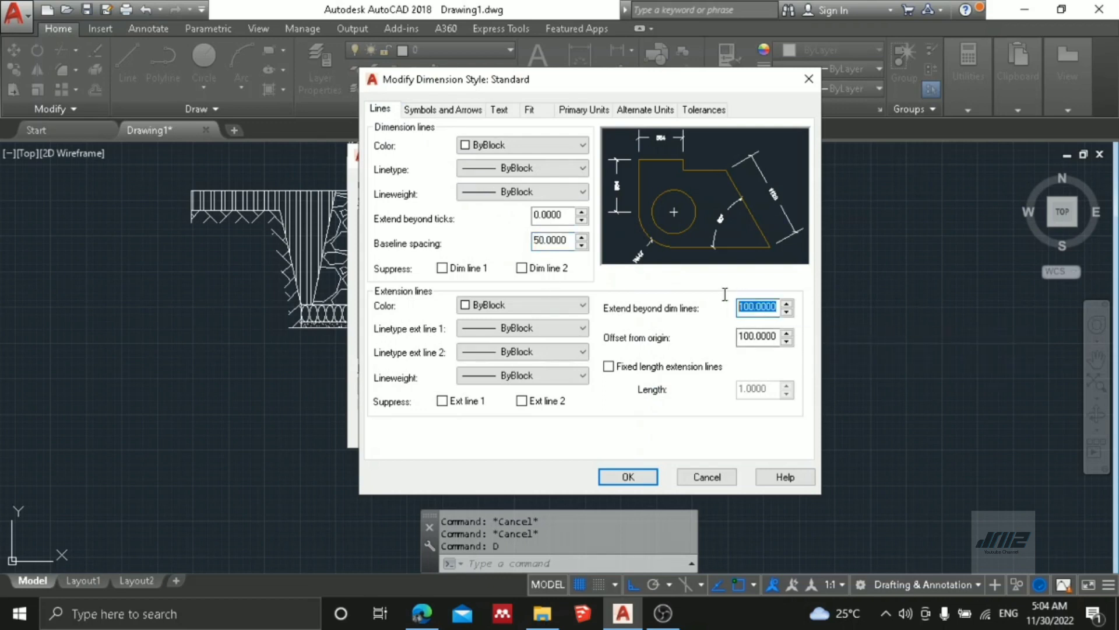
pyautogui.write('50.0000')
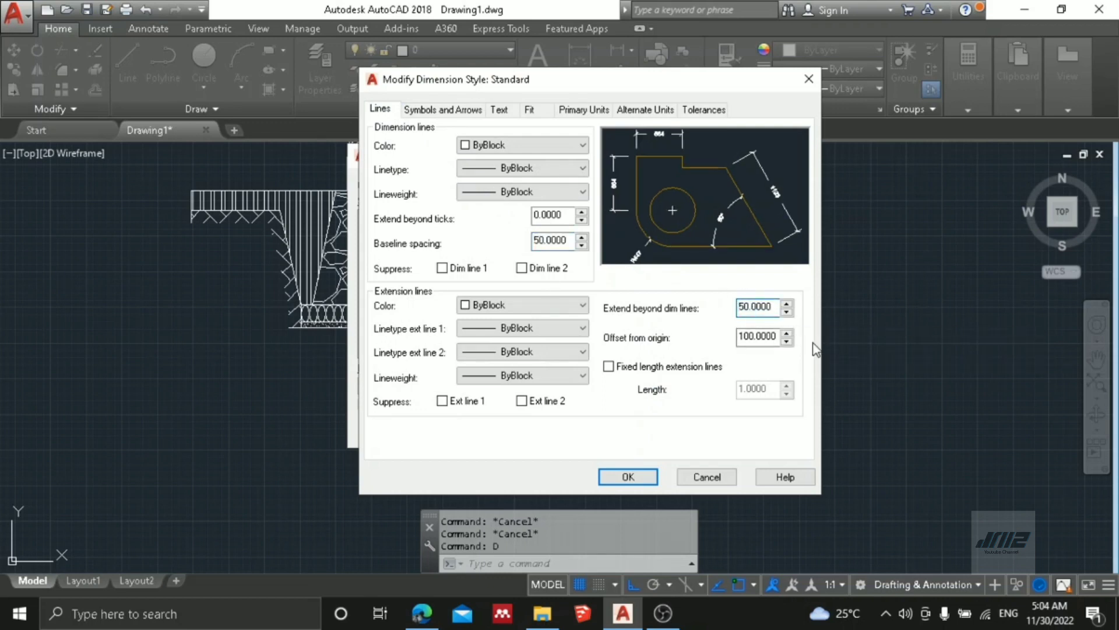
pyautogui.moveTo(780, 338); pyautogui.dragTo(715, 337)
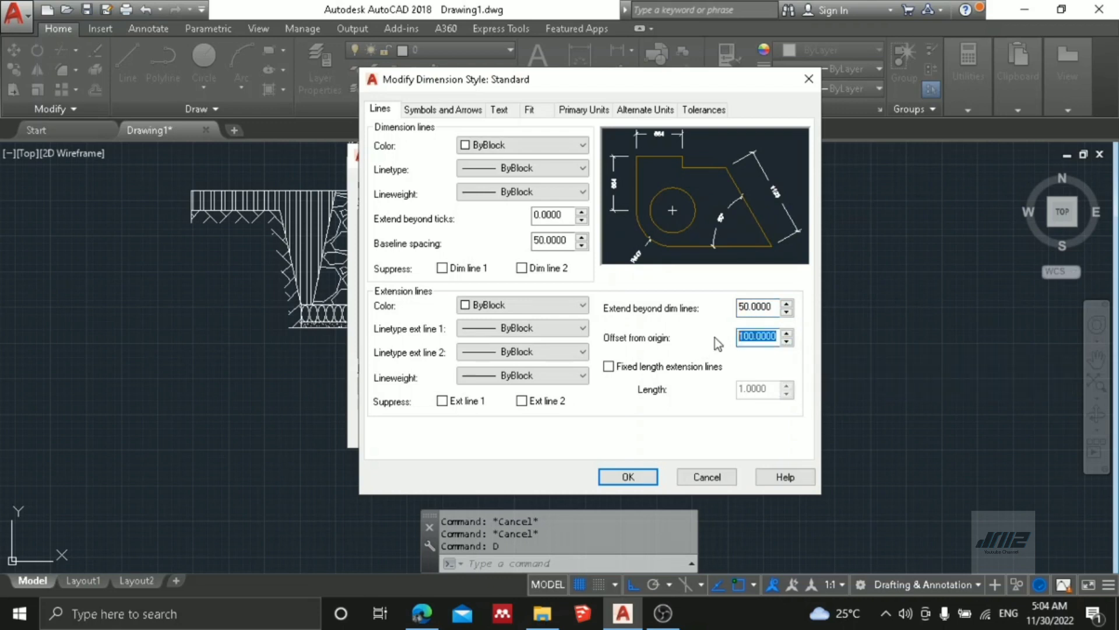
pyautogui.write('50.0000')
# Set the dimension text's offset from the dimension line to 50 and apply the modified style.
pyautogui.click(513, 108)
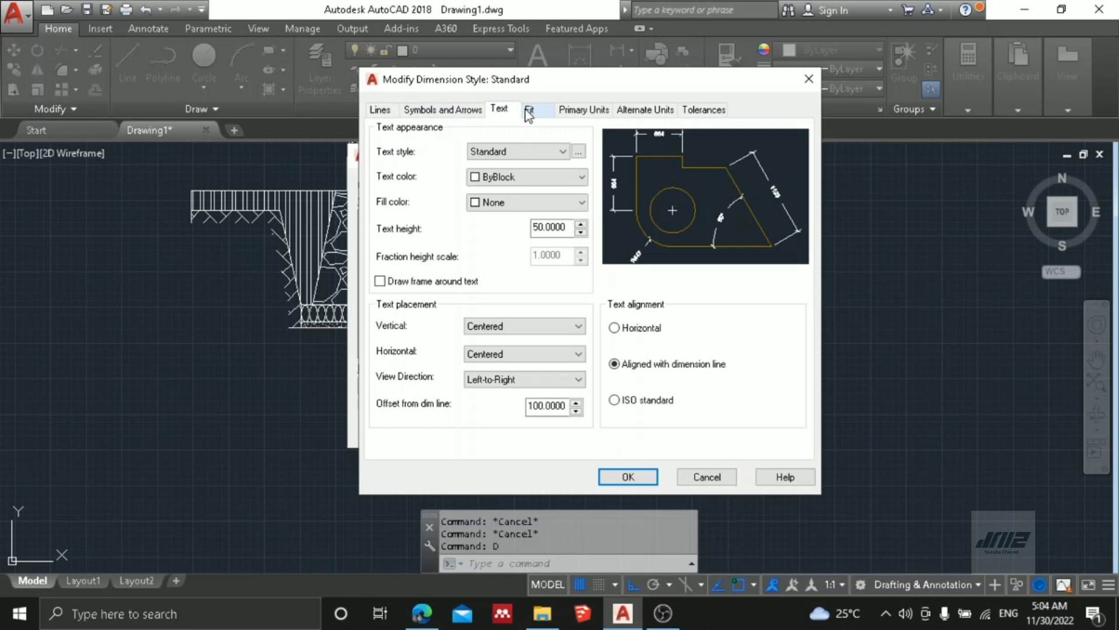
pyautogui.moveTo(565, 406); pyautogui.dragTo(530, 392)
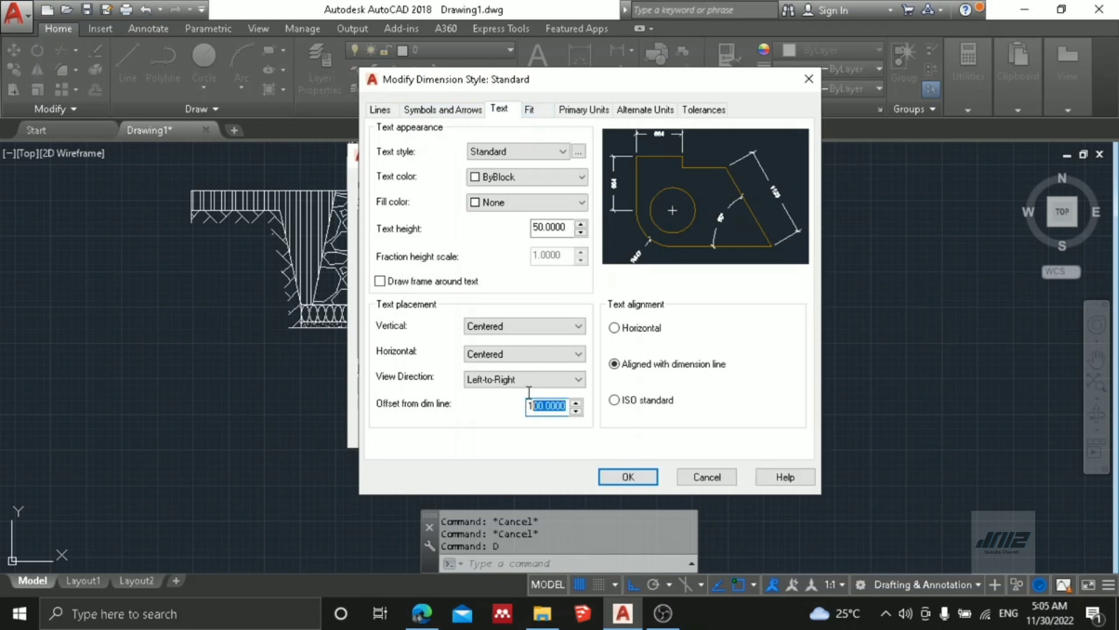
pyautogui.write('50.0000')
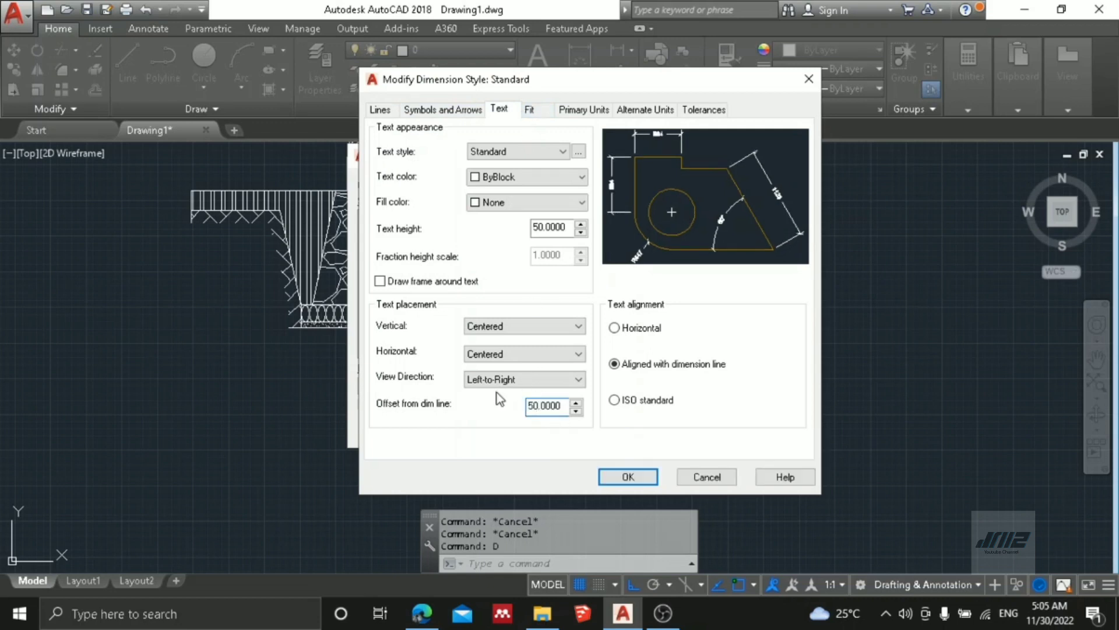
pyautogui.click(613, 477)
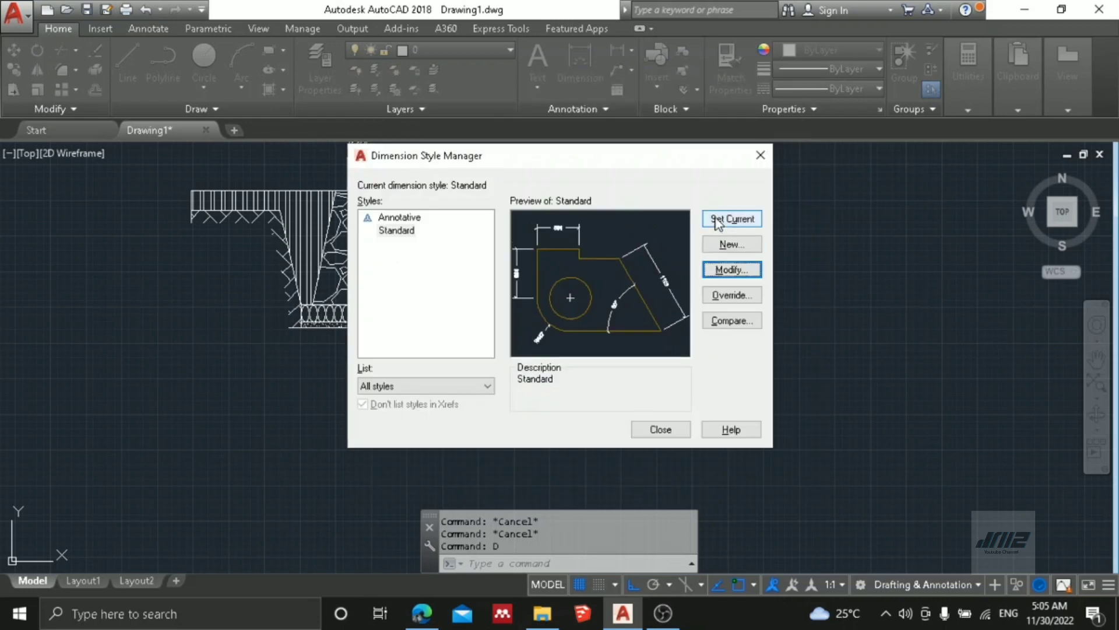
pyautogui.click(661, 429)
# Delete the lowest base layer's dimension together with the reference lines at the beam top, ground level, stone bottom and base layers.
pyautogui.moveTo(604, 338); pyautogui.dragTo(499, 412, button='middle')
pyautogui.scroll(2, 583, 434)
pyautogui.scroll(1, 579, 438)
pyautogui.moveTo(579, 438); pyautogui.dragTo(580, 337, button='middle')
pyautogui.click(580, 338)
pyautogui.click(550, 299)
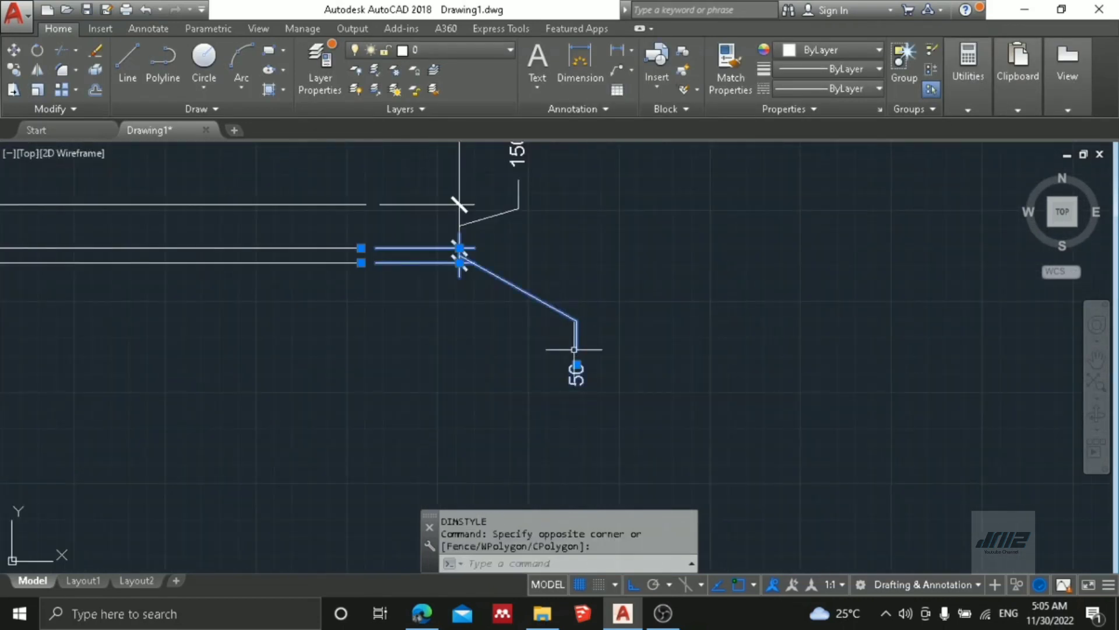
pyautogui.click(576, 365)
pyautogui.press('Escape')
pyautogui.scroll(-5, 627, 380)
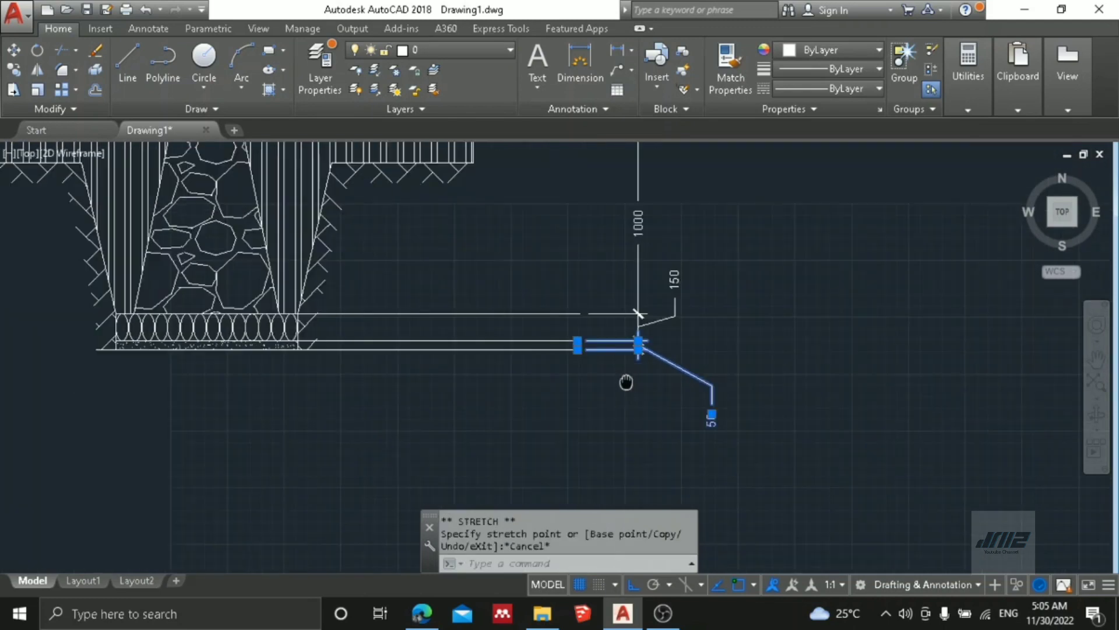
pyautogui.click(550, 370)
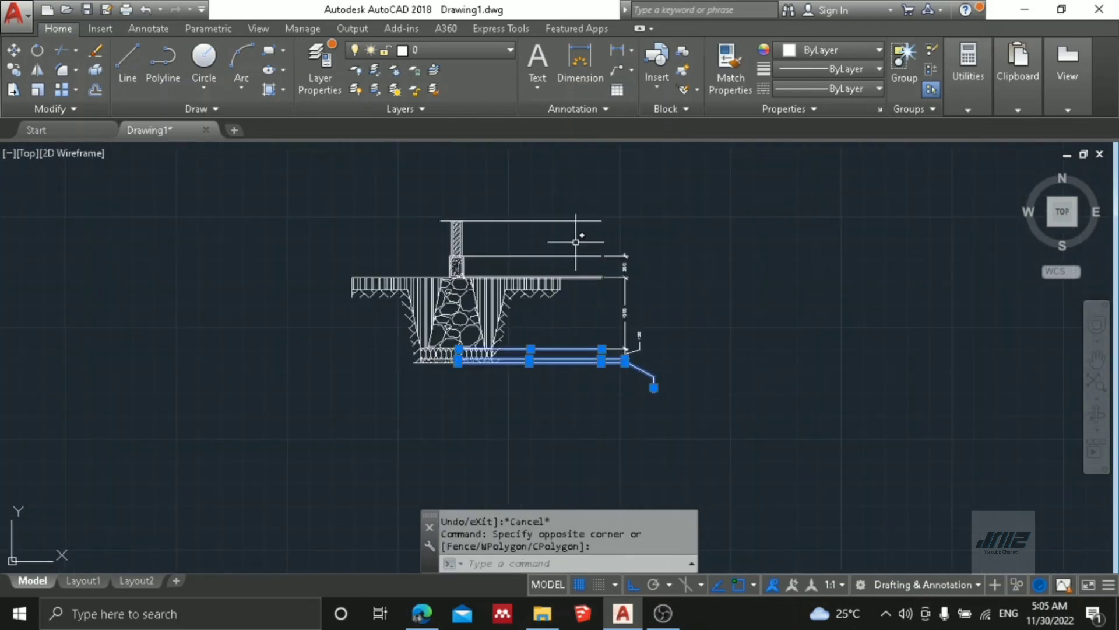
pyautogui.moveTo(570, 278)
pyautogui.mouseDown()
pyautogui.moveTo(574, 259)
pyautogui.moveTo(641, 234)
pyautogui.mouseUp()
pyautogui.press('Delete')
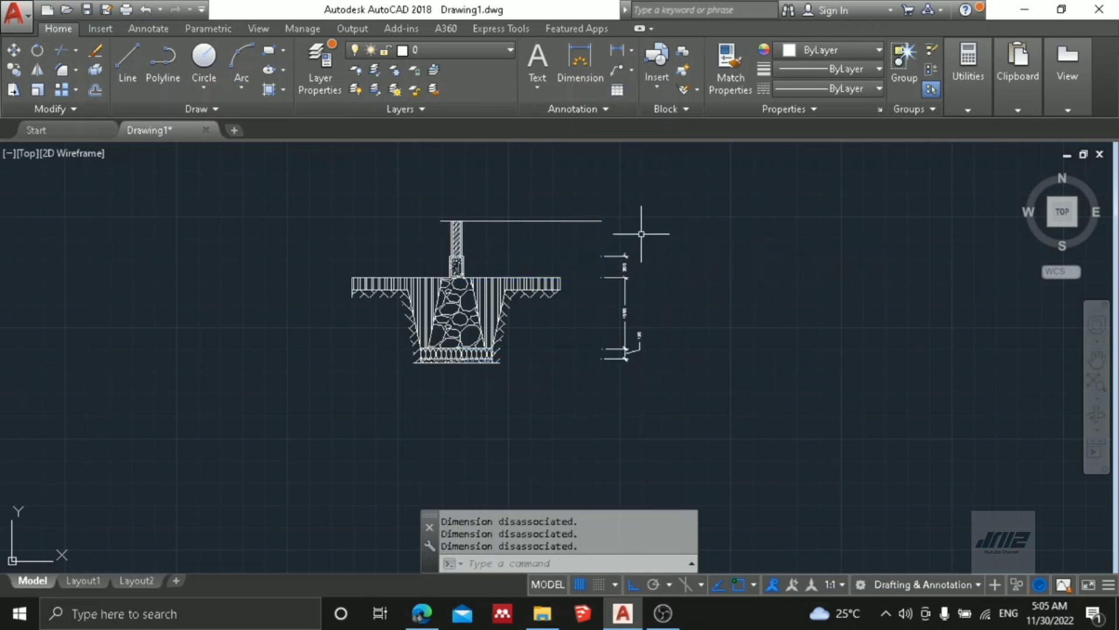
# Dimension the wall's height from the beam top to the wall-top reference line, in line with the existing dimension chain.
pyautogui.press('Return')
pyautogui.scroll(4, 644, 231)
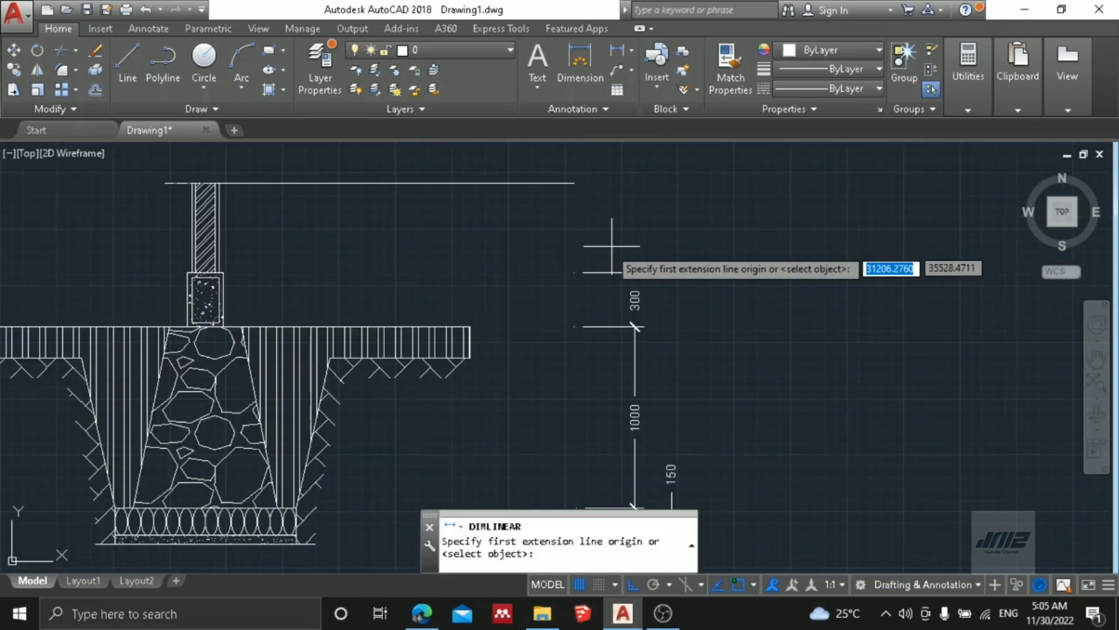
pyautogui.click(580, 263)
pyautogui.click(577, 182)
pyautogui.scroll(5, 612, 279)
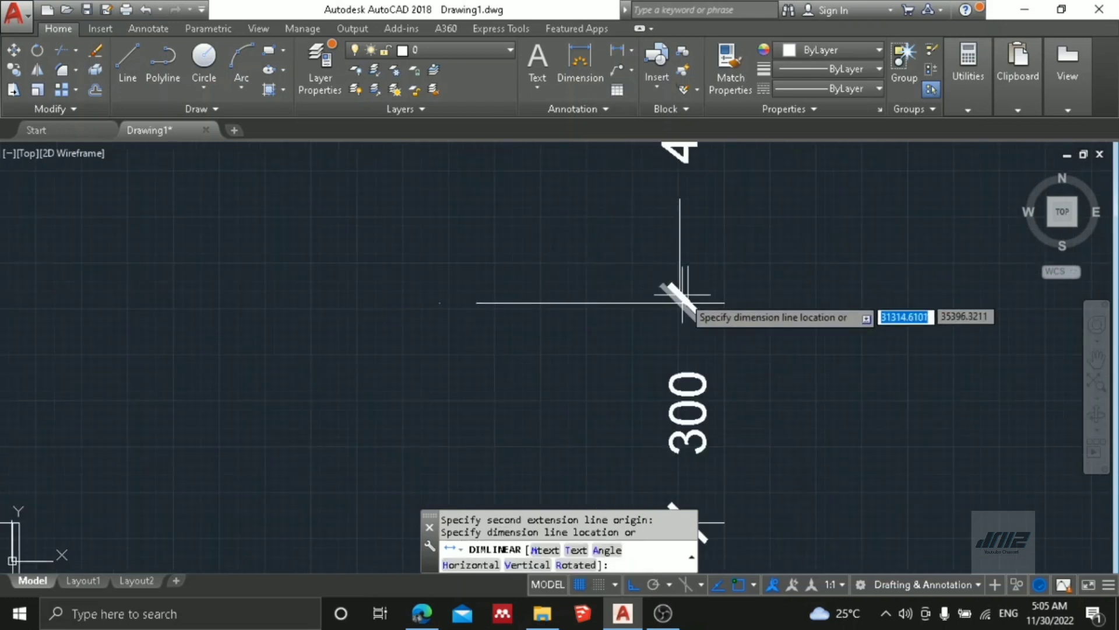
pyautogui.click(688, 301)
pyautogui.press('Escape')
pyautogui.press('Escape')
pyautogui.scroll(-8, 593, 308)
pyautogui.press('Escape')
# Draw a short vertical line straight down from the lower left corner of the bottom base layer.
pyautogui.moveTo(508, 375); pyautogui.dragTo(549, 347, button='middle')
pyautogui.scroll(2, 558, 348)
pyautogui.write('l')
pyautogui.press('Return')
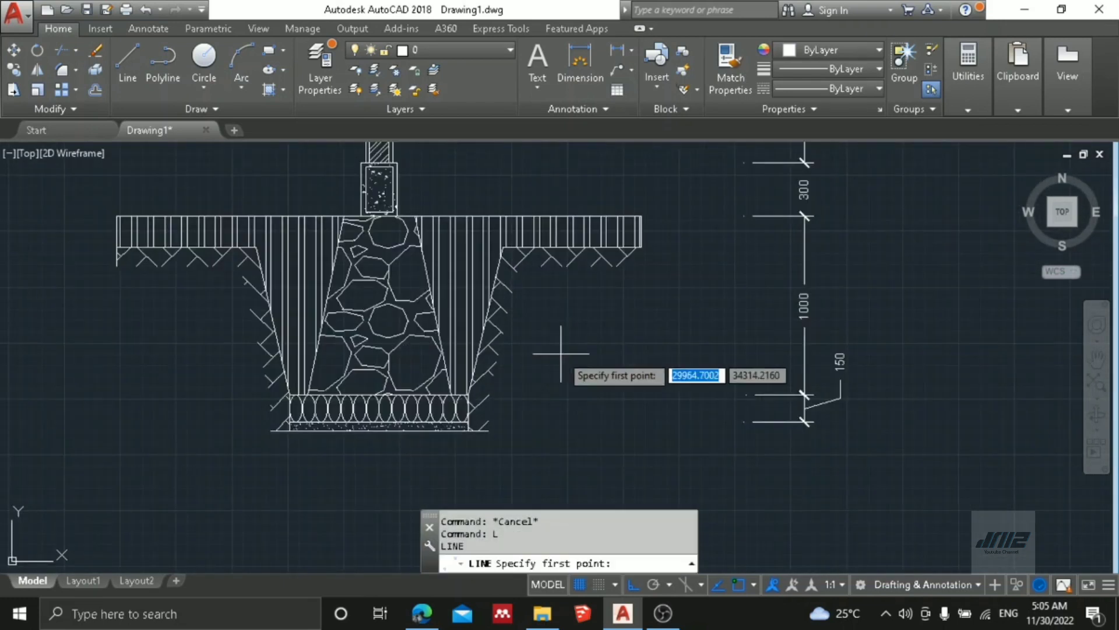
pyautogui.scroll(-2, 466, 262)
pyautogui.scroll(4, 448, 252)
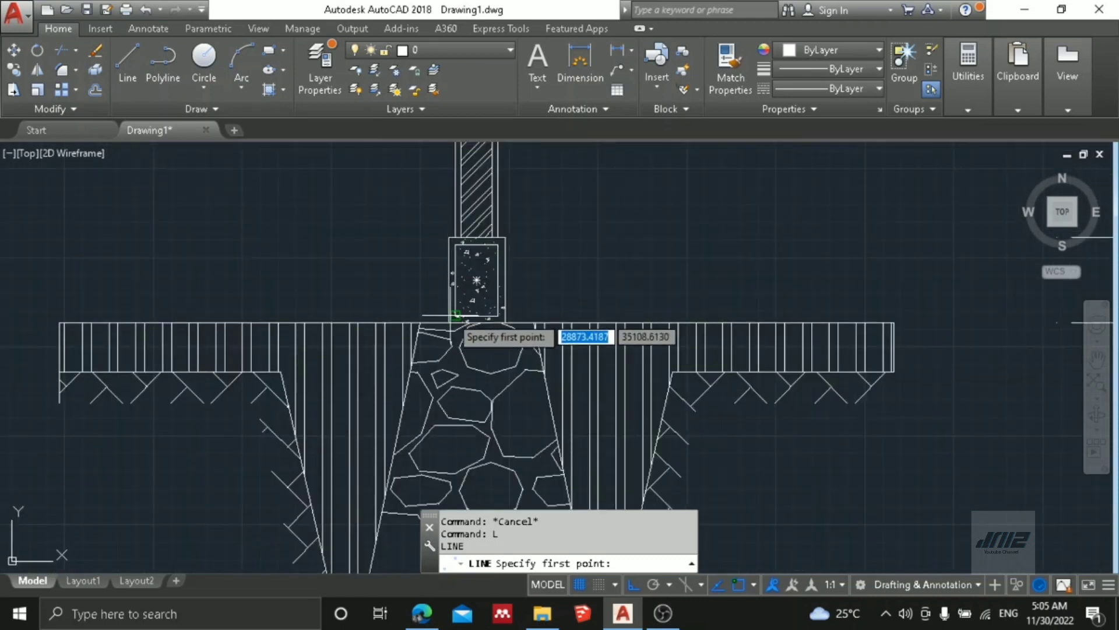
pyautogui.moveTo(448, 311); pyautogui.dragTo(525, 230, button='middle')
pyautogui.scroll(-2, 523, 228)
pyautogui.scroll(4, 445, 430)
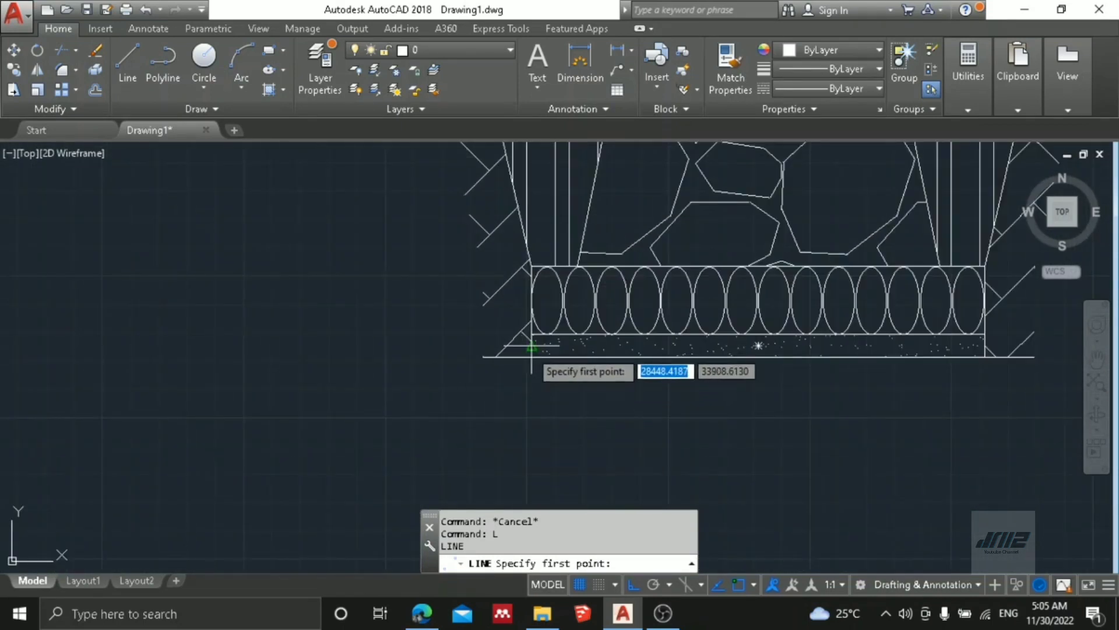
pyautogui.scroll(-5, 532, 367)
pyautogui.scroll(1, 532, 338)
pyautogui.scroll(2, 534, 349)
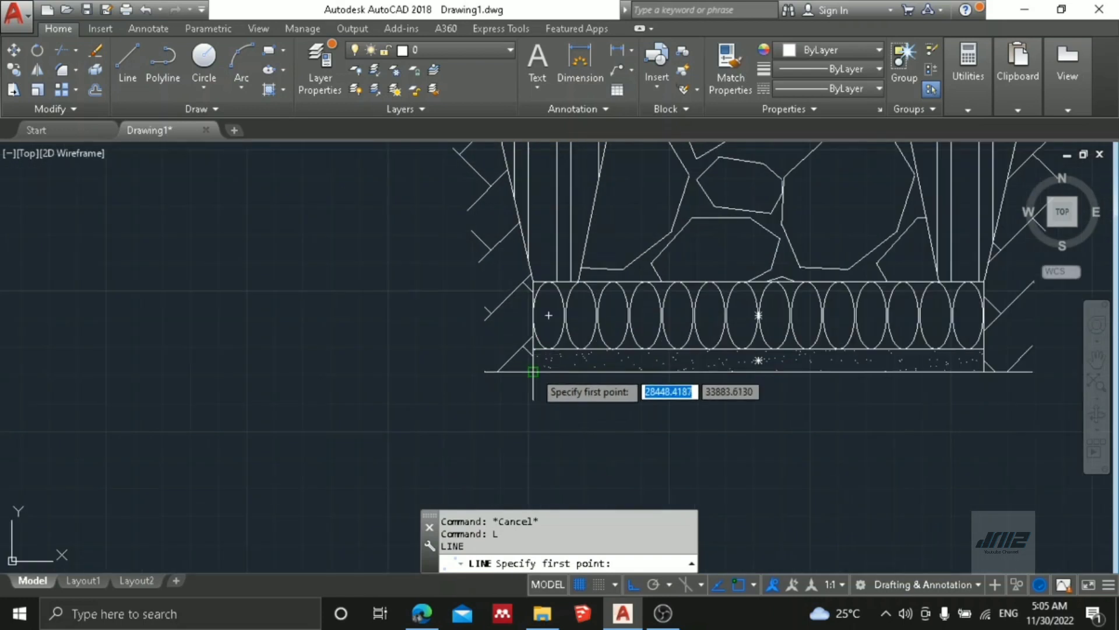
pyautogui.click(528, 379)
pyautogui.scroll(-3, 532, 391)
pyautogui.click(533, 321)
pyautogui.moveTo(556, 323); pyautogui.dragTo(478, 351, button='middle')
pyautogui.press('Escape')
pyautogui.press('Escape')
pyautogui.press('Escape')
# Stretch the vertical line's upper end straight up to a point above the top of the wall.
pyautogui.scroll(2, 503, 343)
pyautogui.click(505, 344)
pyautogui.click(345, 285)
pyautogui.click(350, 282)
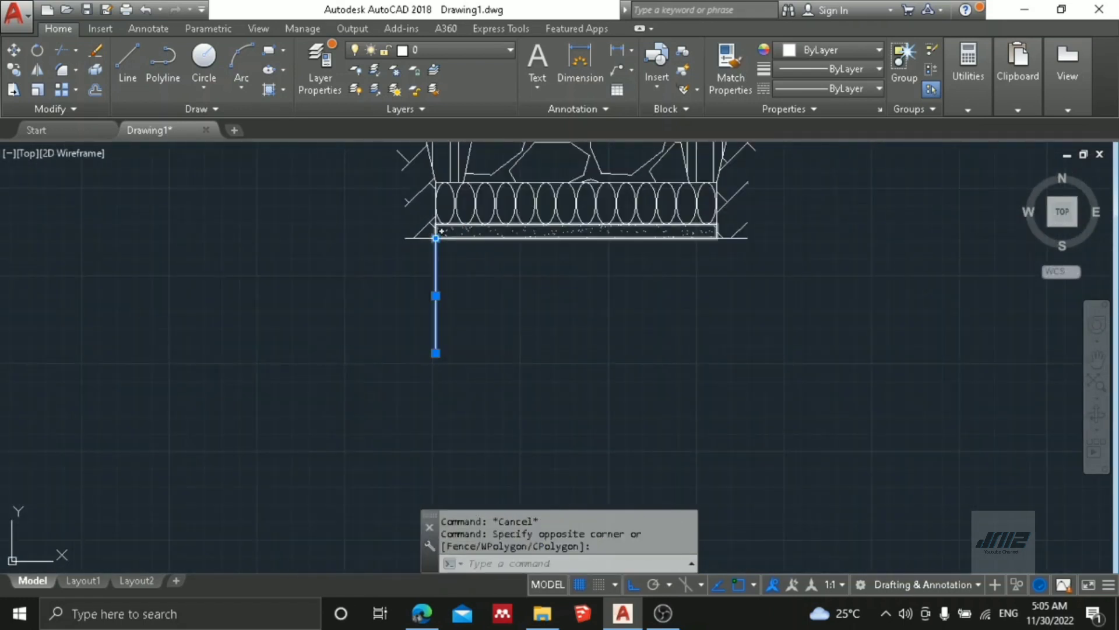
pyautogui.click(436, 238)
pyautogui.scroll(-5, 431, 326)
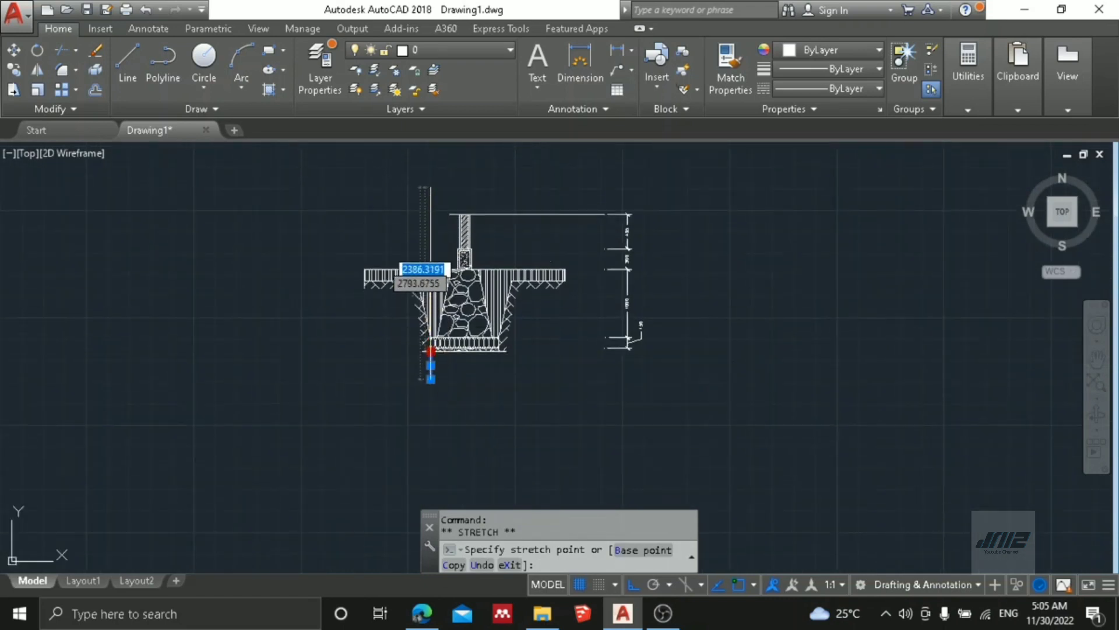
pyautogui.press('Escape')
# Copy the vertical line at the base's left end onto the stone foundation's upper left corner and the concrete beam's left side.
pyautogui.scroll(2, 432, 234)
pyautogui.click(438, 242)
pyautogui.click(421, 239)
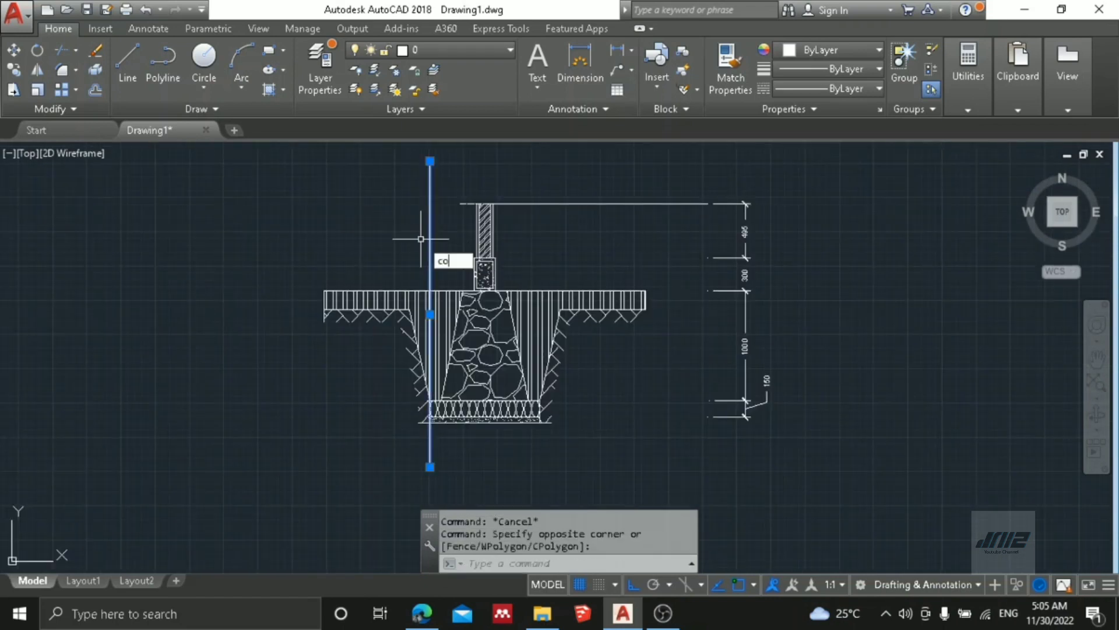
pyautogui.press('Return')
pyautogui.scroll(4, 423, 248)
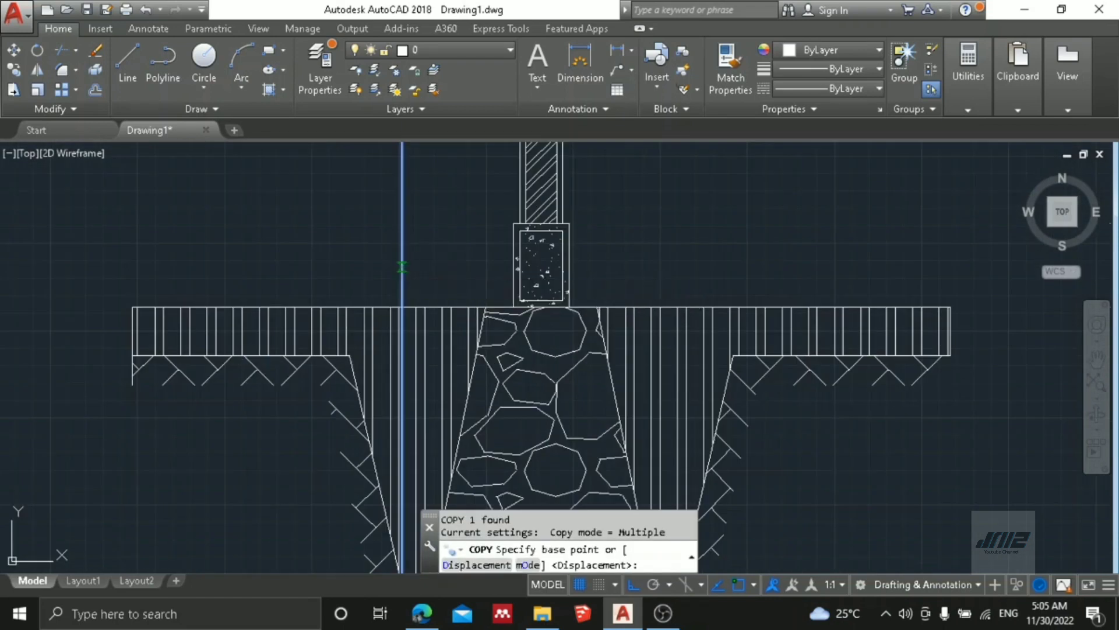
pyautogui.click(402, 267)
pyautogui.scroll(5, 484, 298)
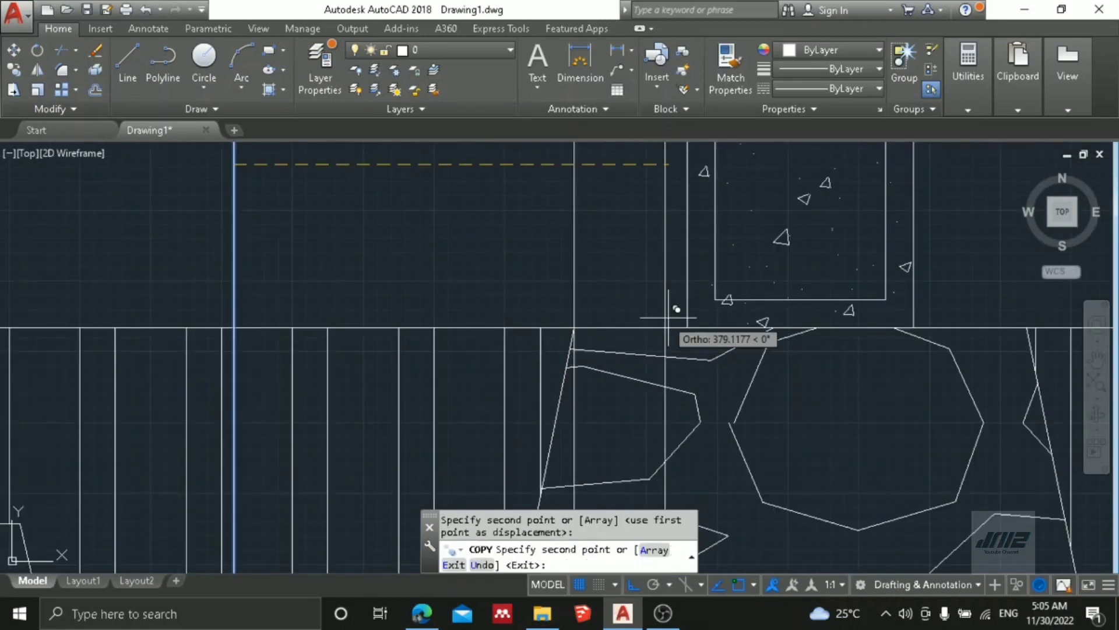
pyautogui.click(694, 314)
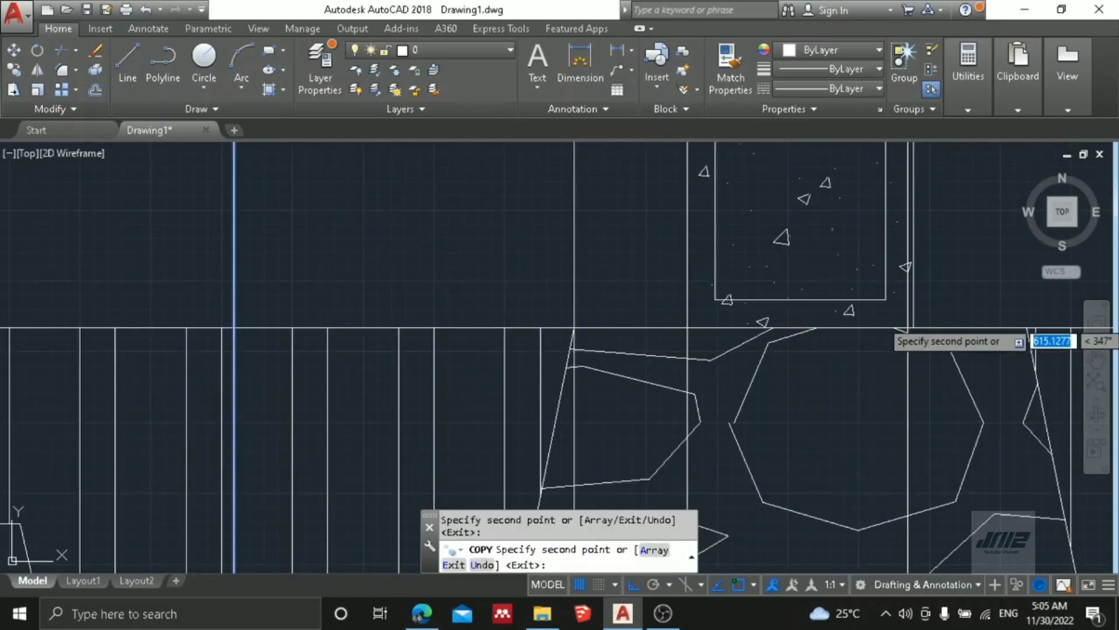
# Place further line copies at the beam's right side, the stone's upper right and both lower corners, and the base's right end.
pyautogui.moveTo(883, 331); pyautogui.dragTo(600, 274, button='middle')
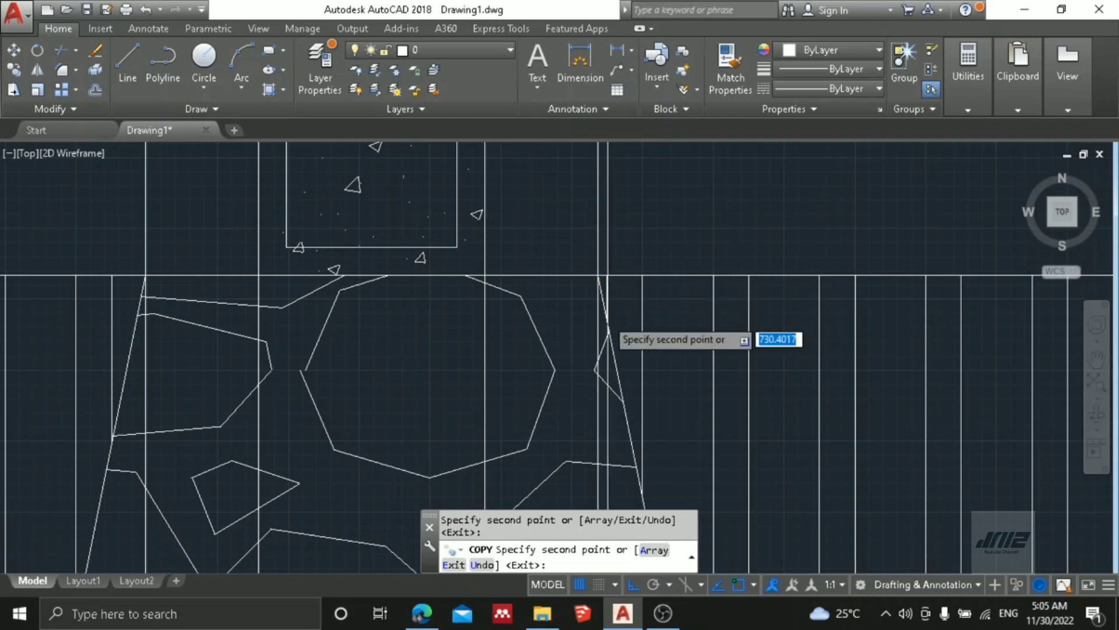
pyautogui.scroll(-5, 607, 313)
pyautogui.scroll(2, 386, 280)
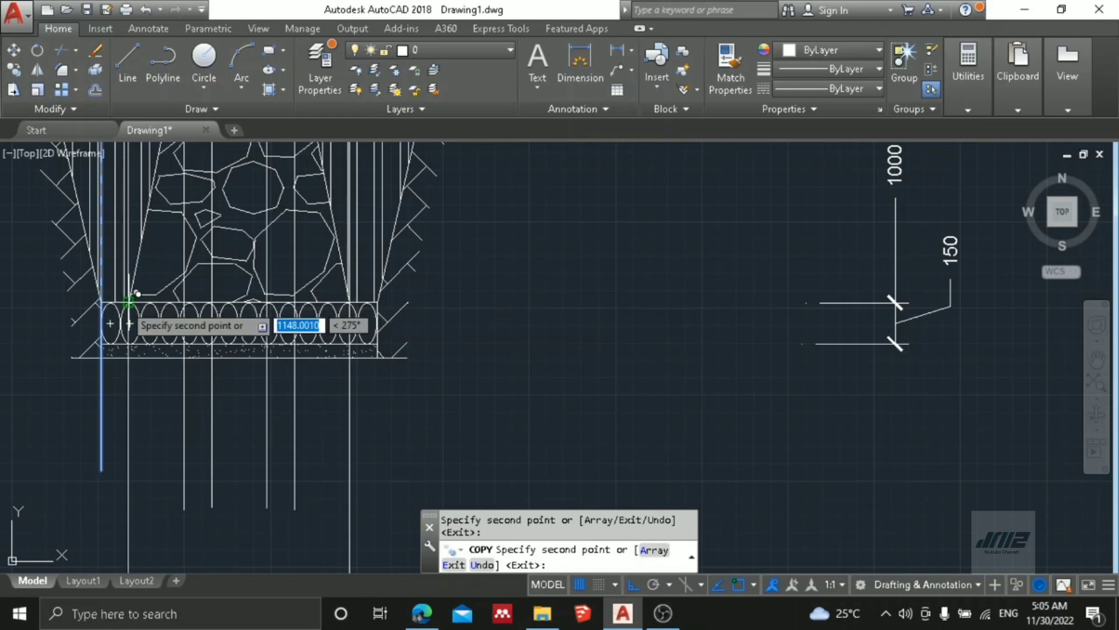
pyautogui.click(378, 302)
pyautogui.press('Escape')
# Add a linear dimension for the bottom base layer's full width, placed well below the section.
pyautogui.scroll(-2, 351, 323)
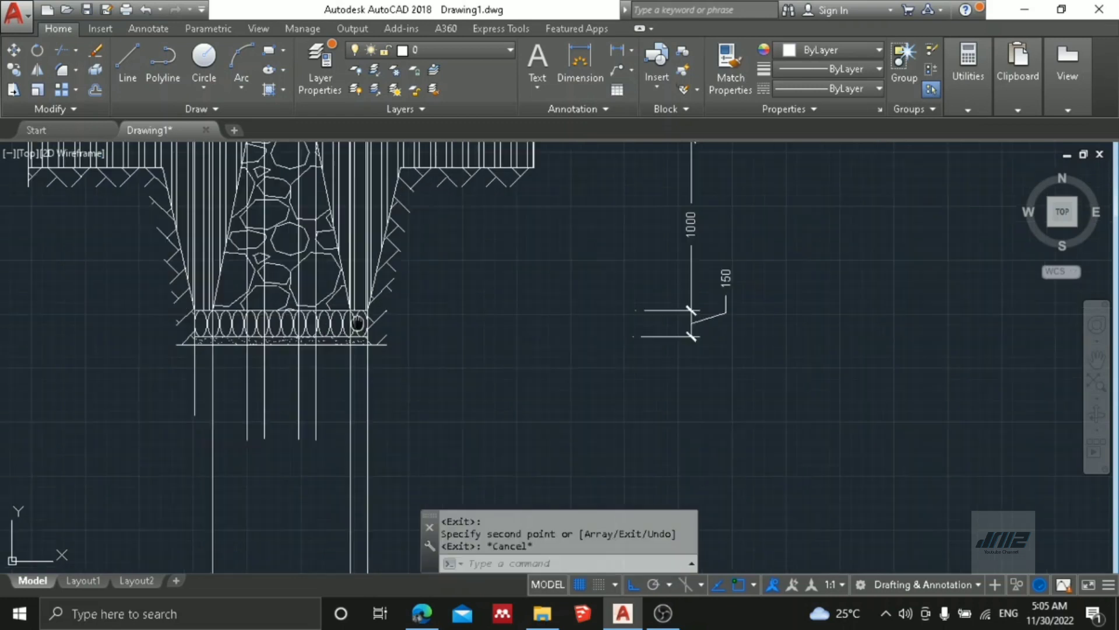
pyautogui.moveTo(375, 365); pyautogui.dragTo(512, 305, button='middle')
pyautogui.press('Escape')
pyautogui.press('Return')
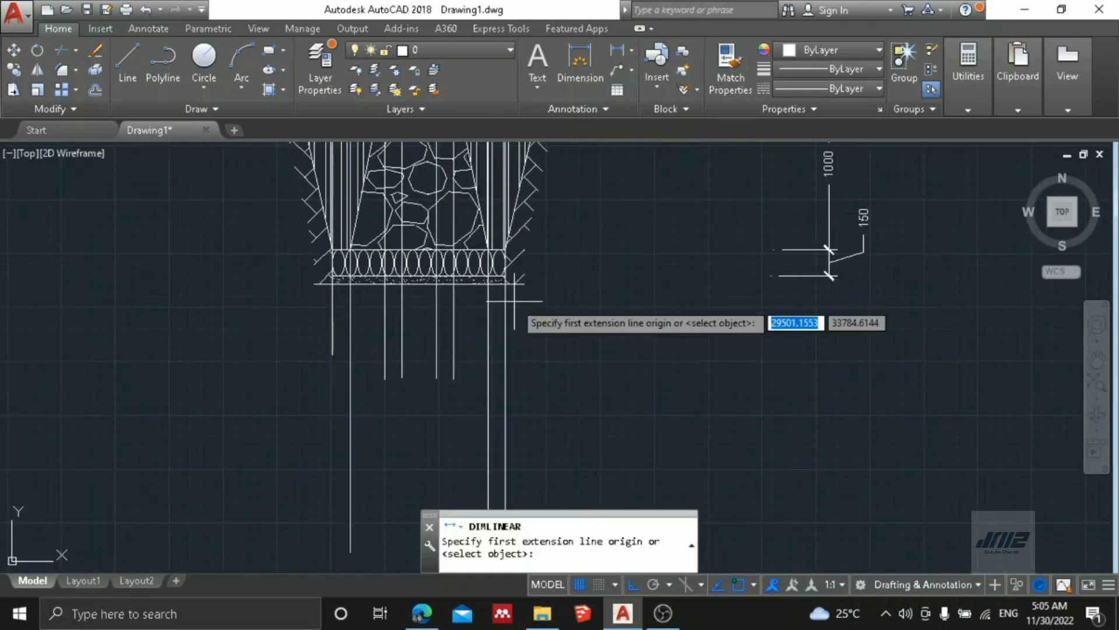
pyautogui.scroll(4, 352, 309)
pyautogui.write('dli')
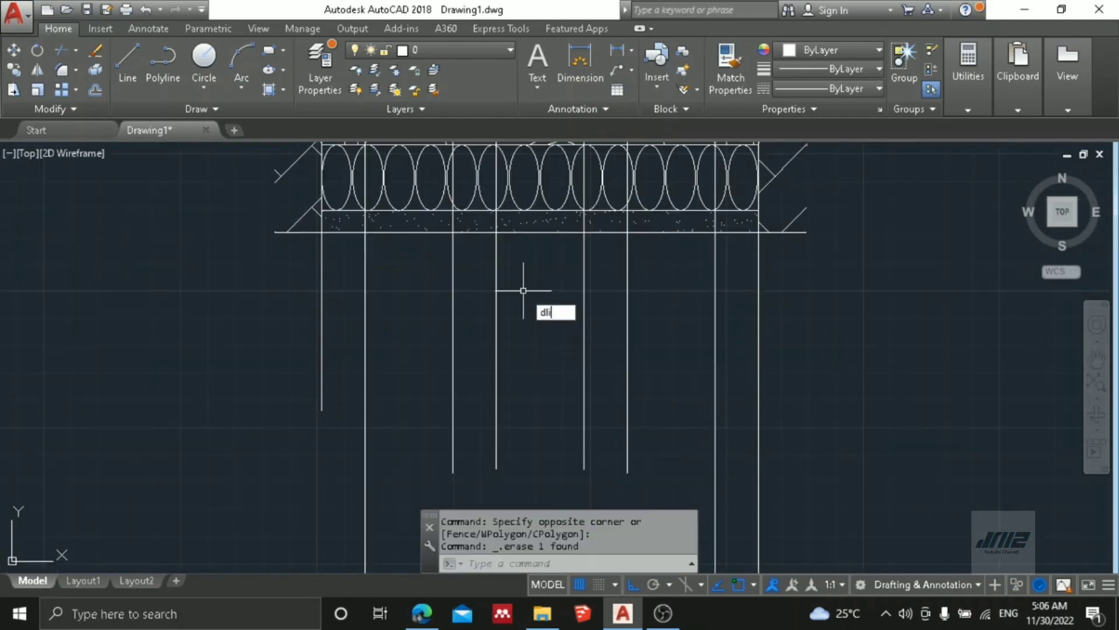
pyautogui.press('Return')
pyautogui.click(321, 231)
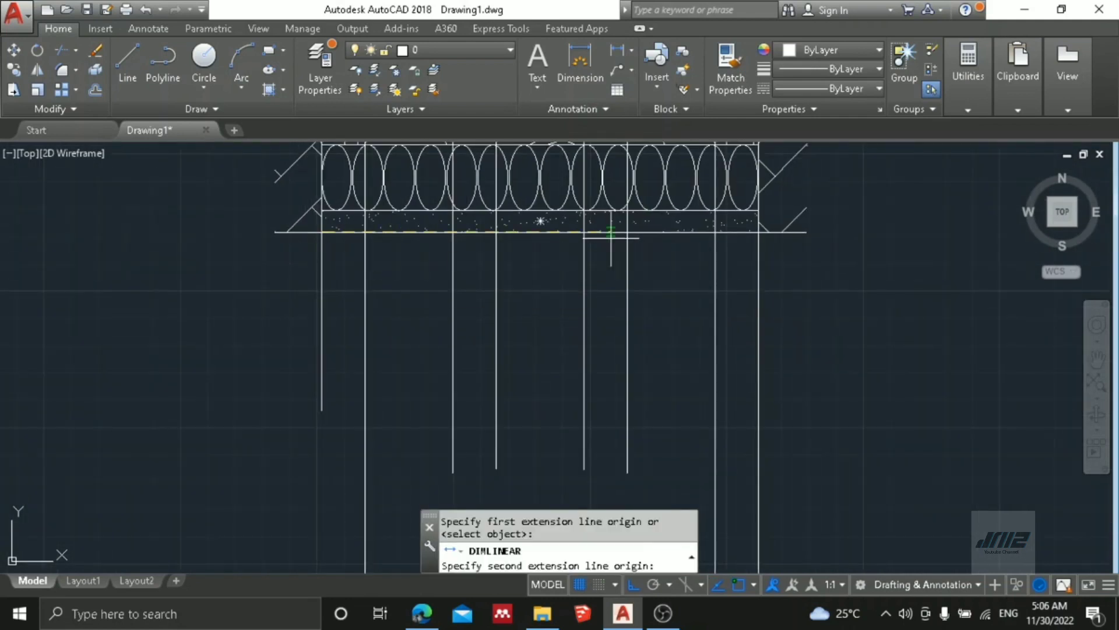
pyautogui.click(759, 231)
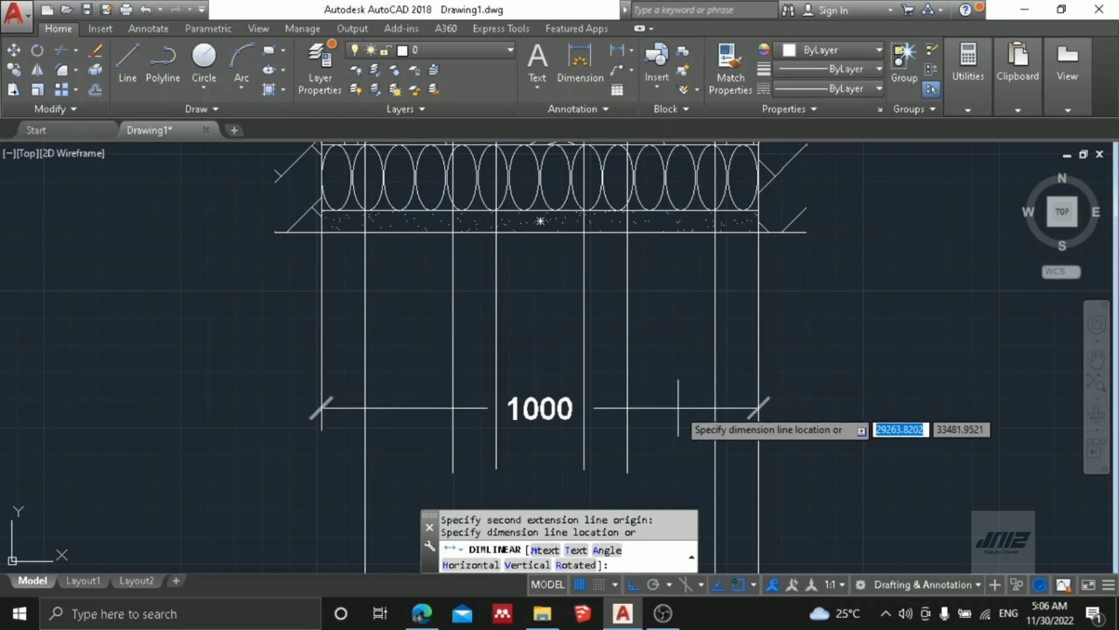
pyautogui.click(676, 421)
# Dimension the stone foundation's bottom width between its two reference lines, placing it just above the base width dimension.
pyautogui.press('Return')
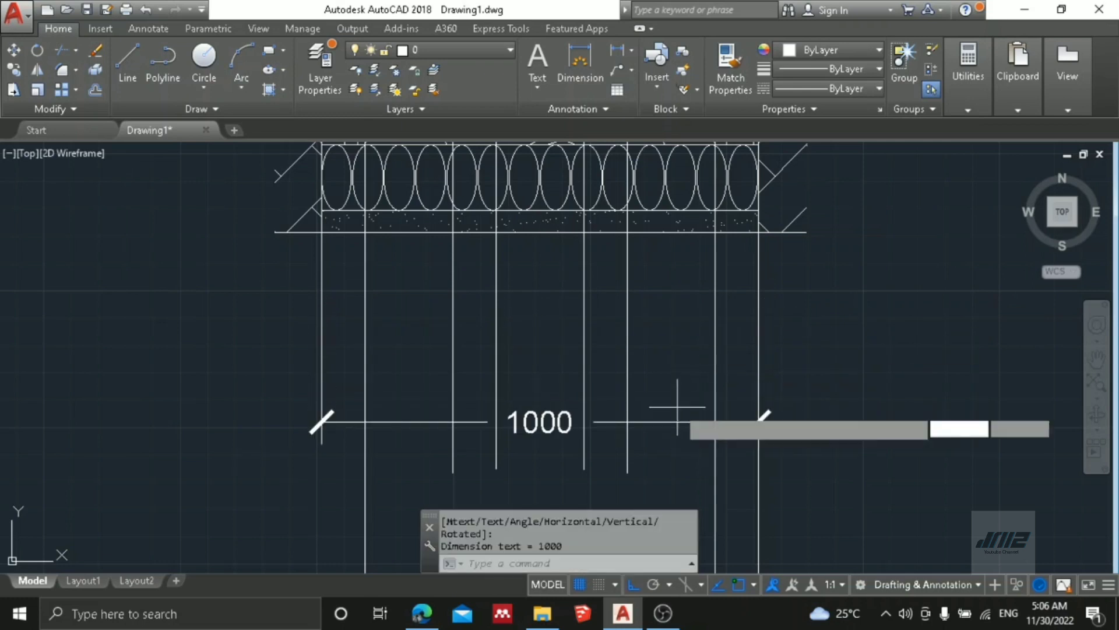
pyautogui.click(366, 232)
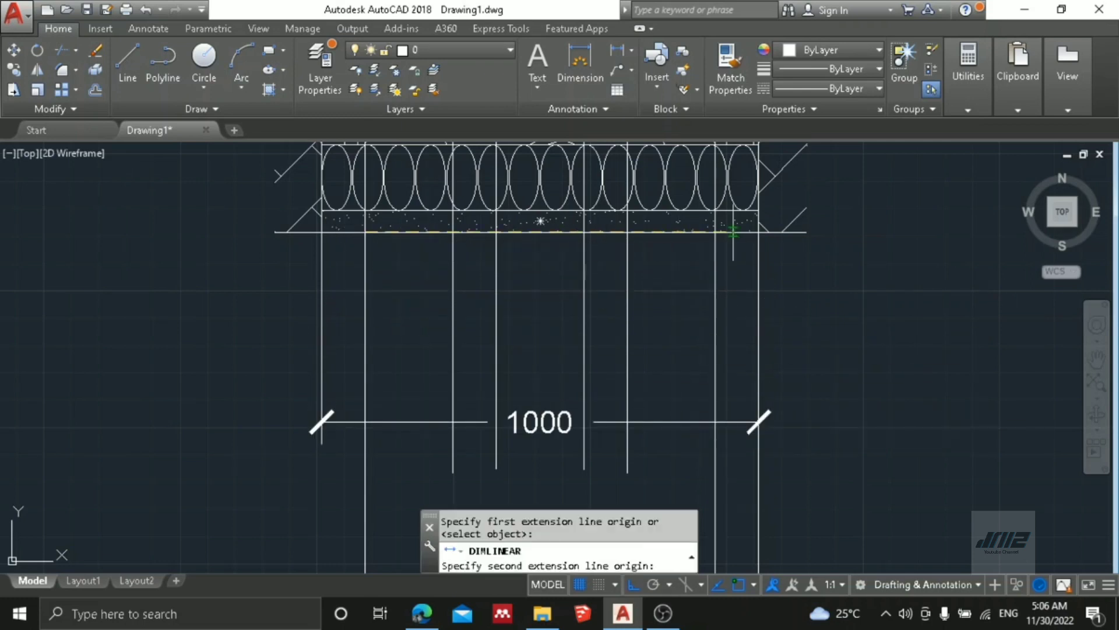
pyautogui.click(715, 232)
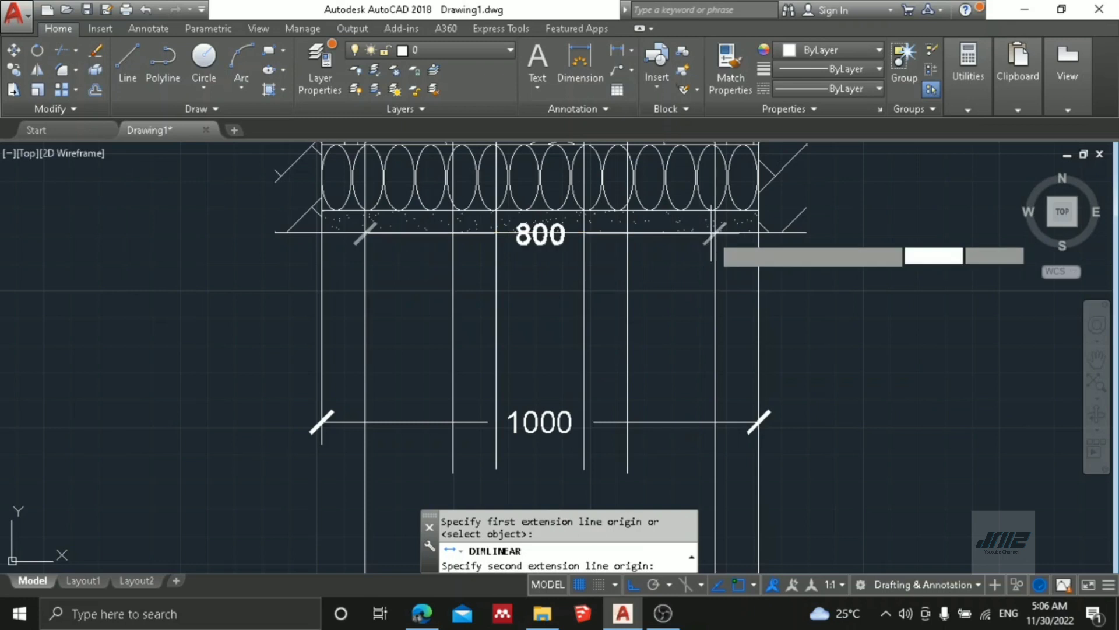
pyautogui.click(671, 371)
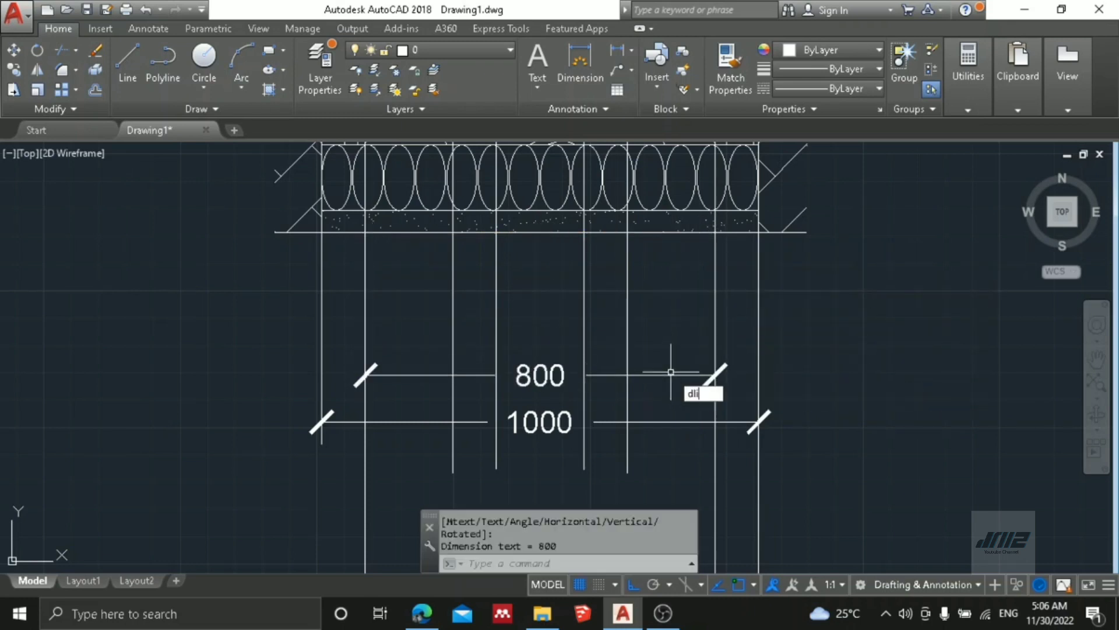
# Dimension the stone foundation's top width between its reference lines, placing it above the bottom width dimension.
pyautogui.press('Return')
pyautogui.click(453, 231)
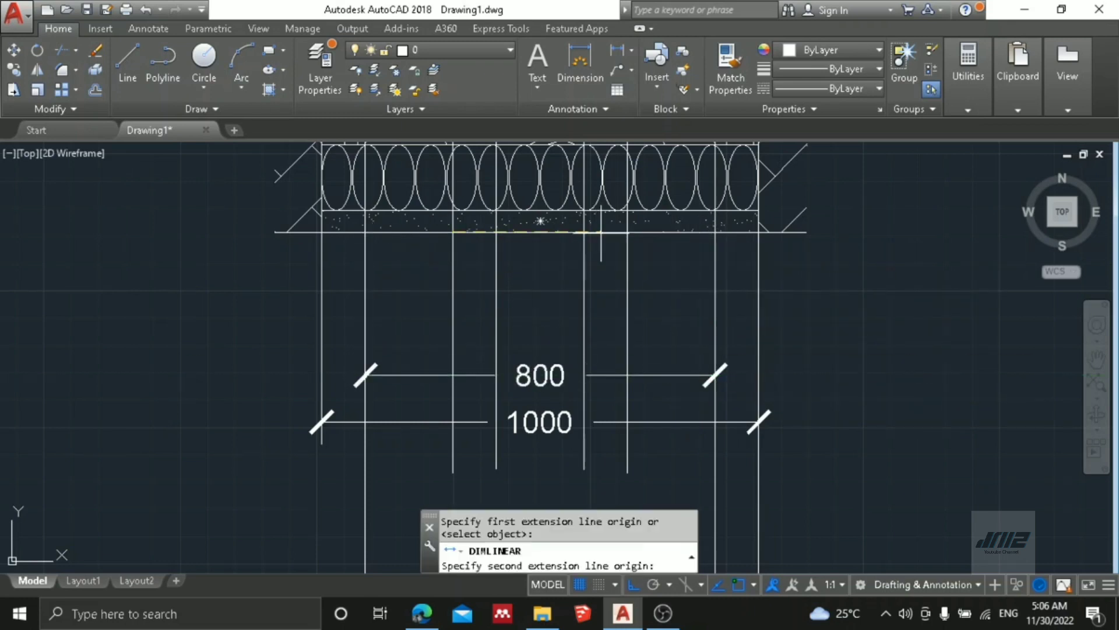
pyautogui.click(628, 231)
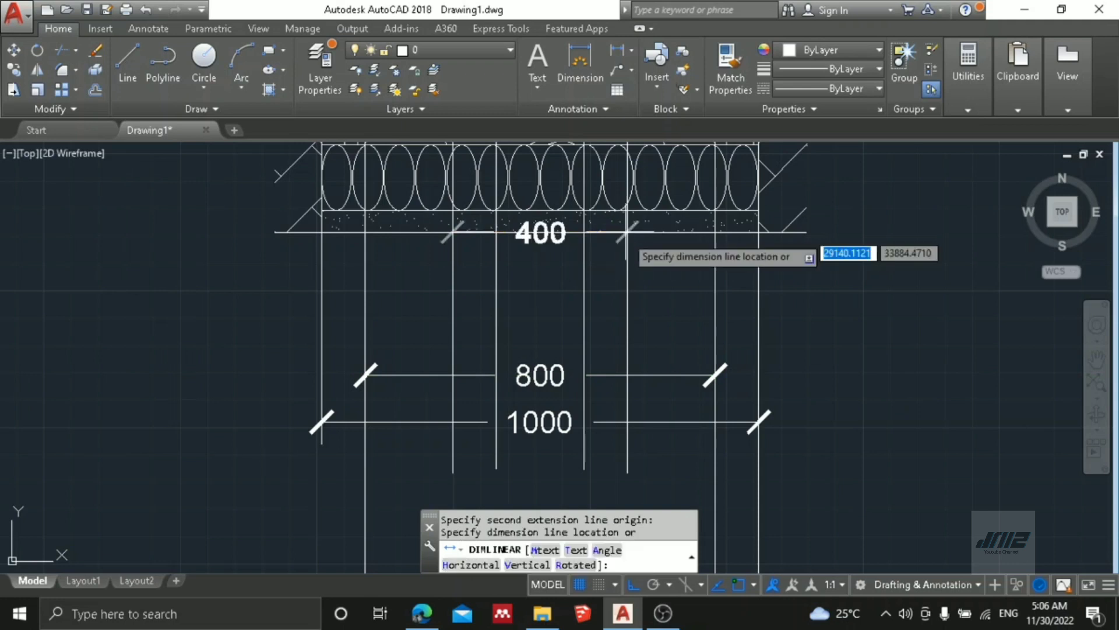
pyautogui.click(611, 326)
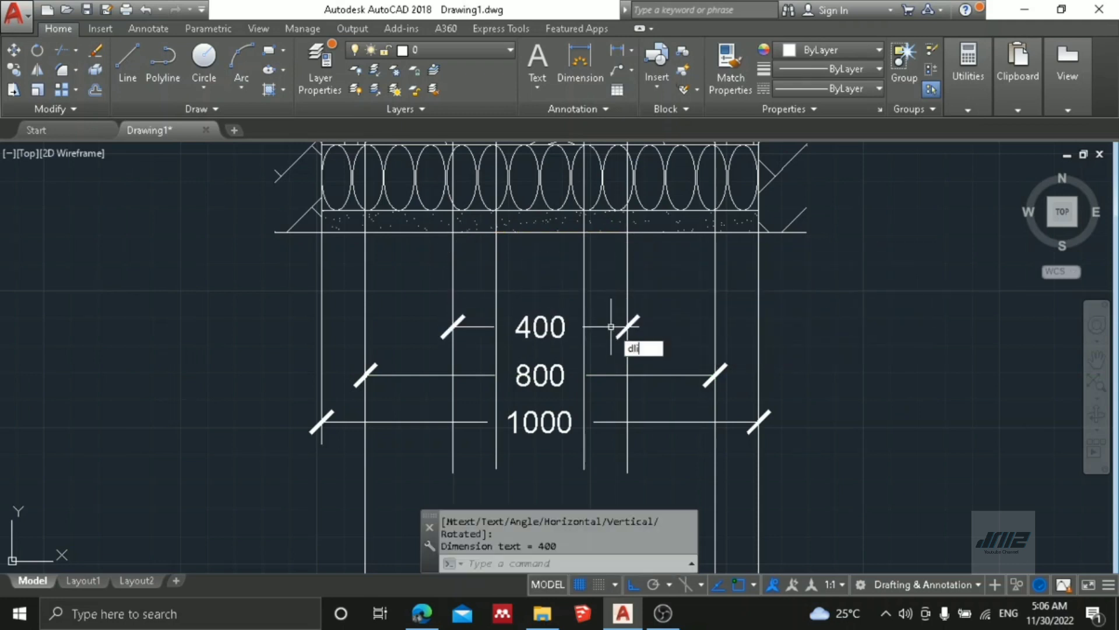
# Dimension the concrete beam's width between its two reference lines, closest to the base in the stack of width dimensions.
pyautogui.write('dli')
pyautogui.press('Return')
pyautogui.click(497, 232)
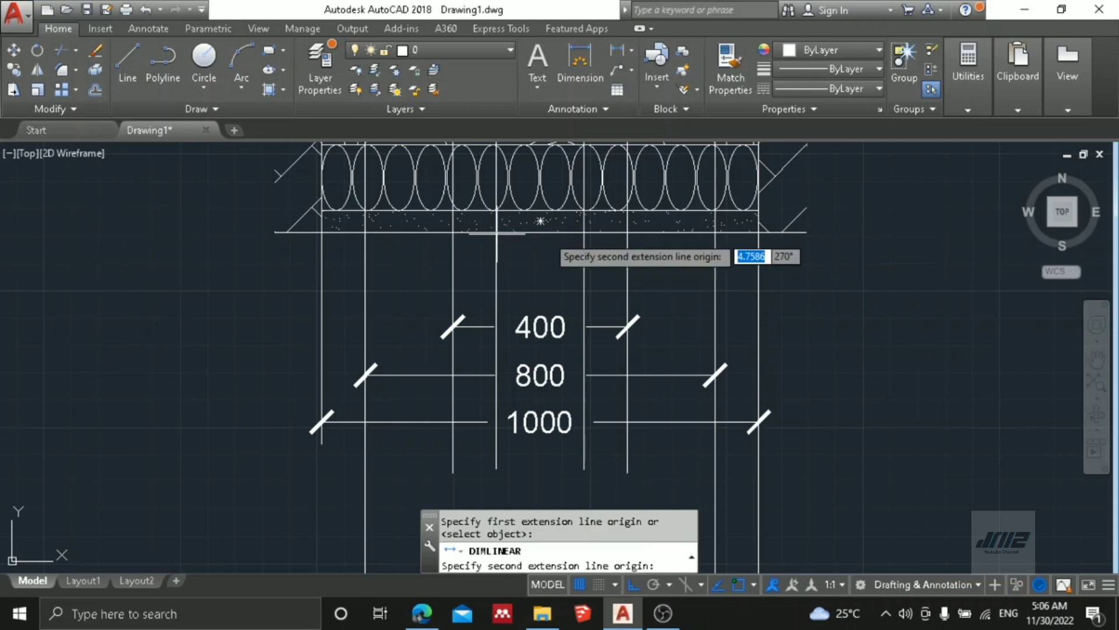
pyautogui.click(584, 232)
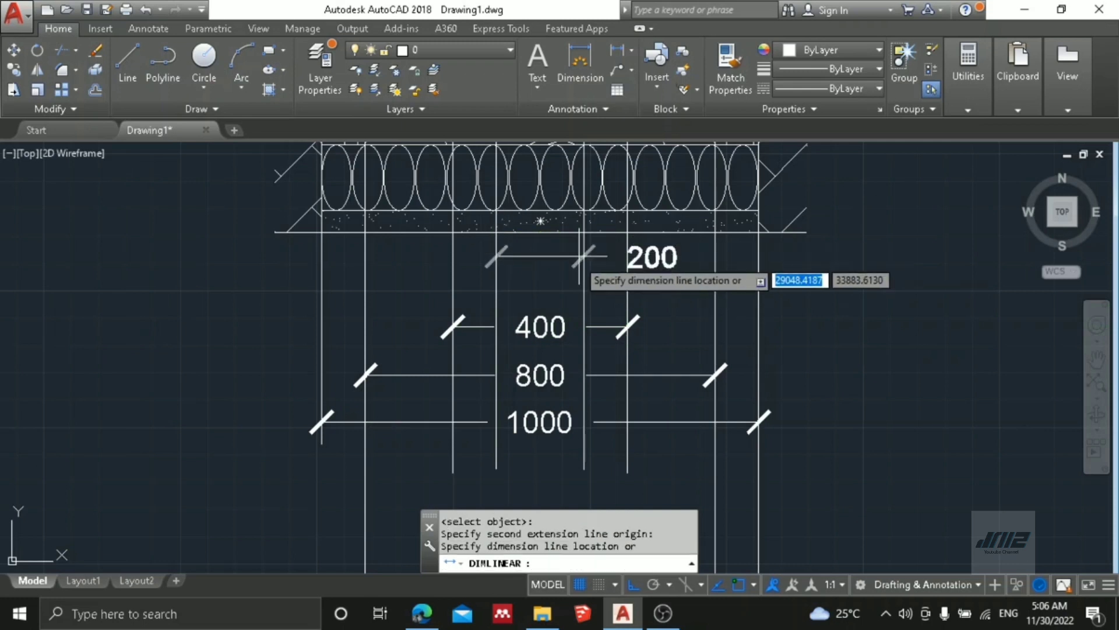
pyautogui.click(566, 292)
pyautogui.press('Escape')
pyautogui.press('Escape')
# Delete the copied vertical reference lines running through the section, keeping only the one at the base's left end.
pyautogui.scroll(-4, 676, 256)
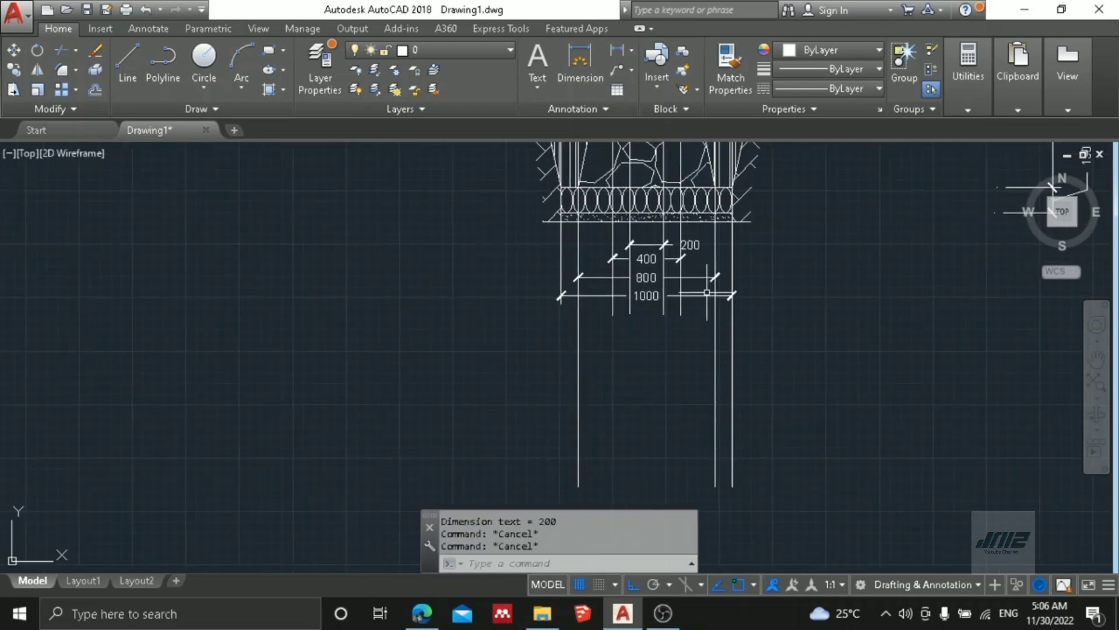
pyautogui.rightClick(710, 301)
pyautogui.click(665, 385)
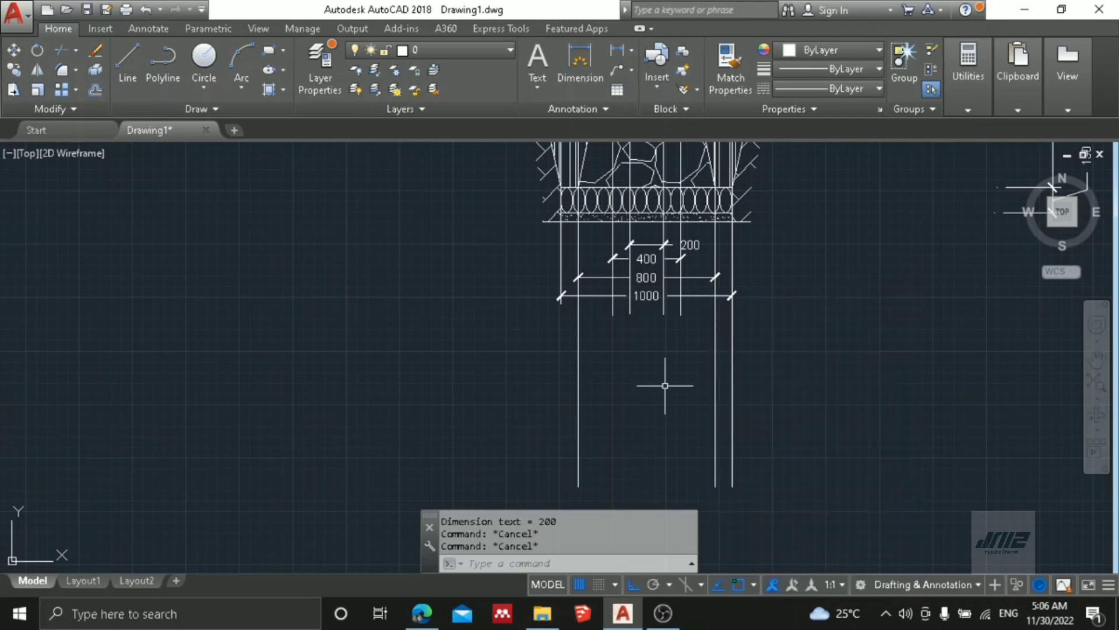
pyautogui.click(765, 387)
pyautogui.click(552, 359)
pyautogui.scroll(2, 674, 313)
pyautogui.click(717, 336)
pyautogui.click(644, 310)
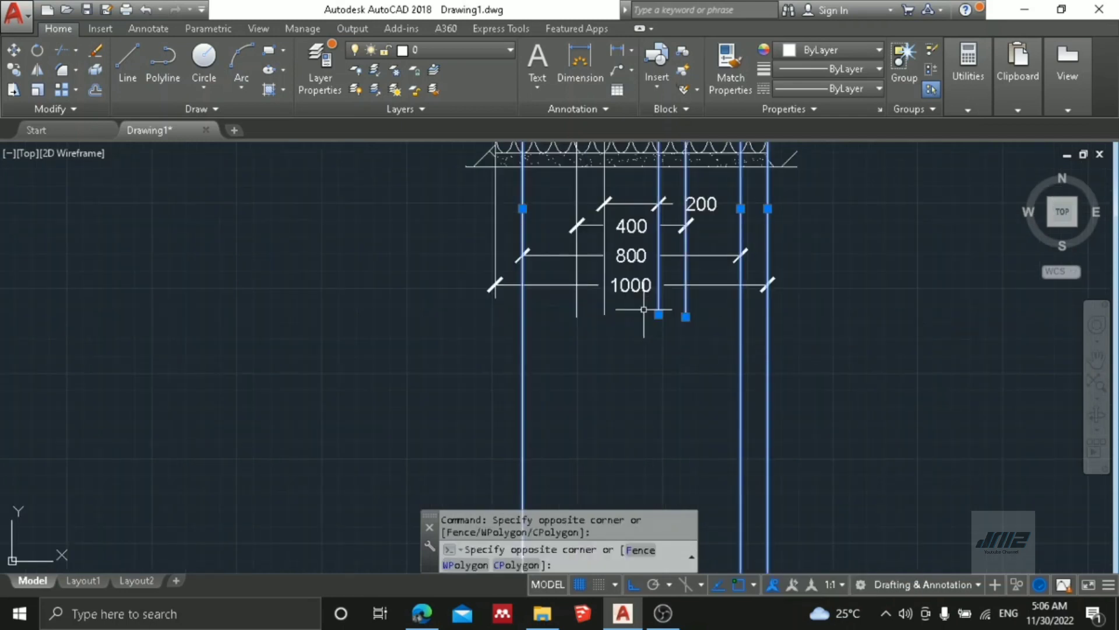
pyautogui.click(568, 327)
pyautogui.press('Delete')
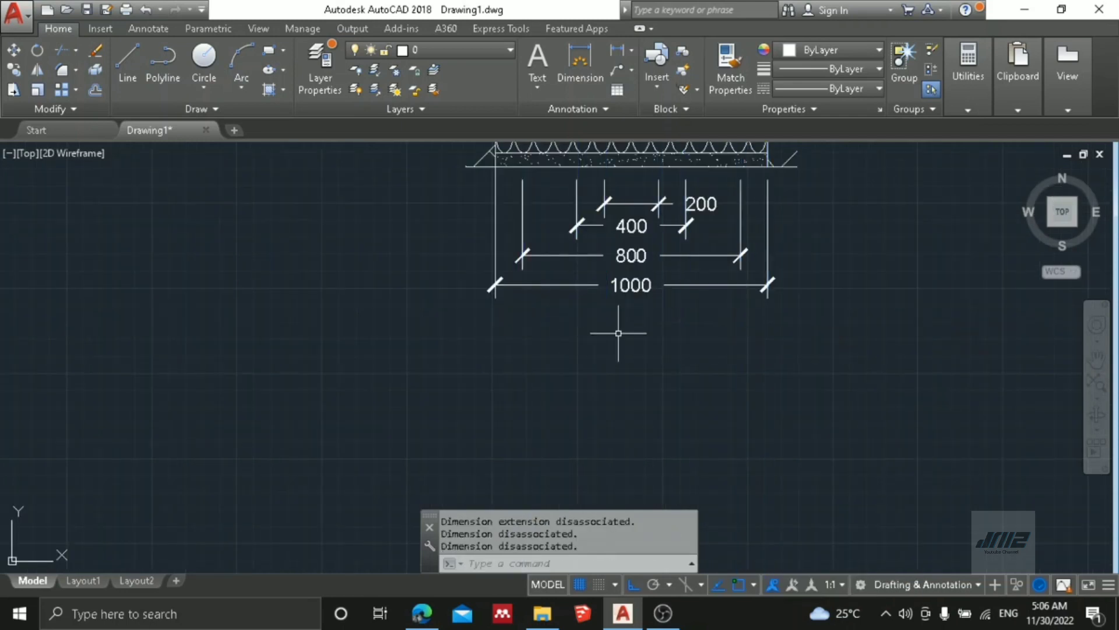
# Delete the remaining vertical reference line at the base's left end and the horizontal reference line at the wall top.
pyautogui.scroll(-4, 615, 335)
pyautogui.scroll(3, 600, 302)
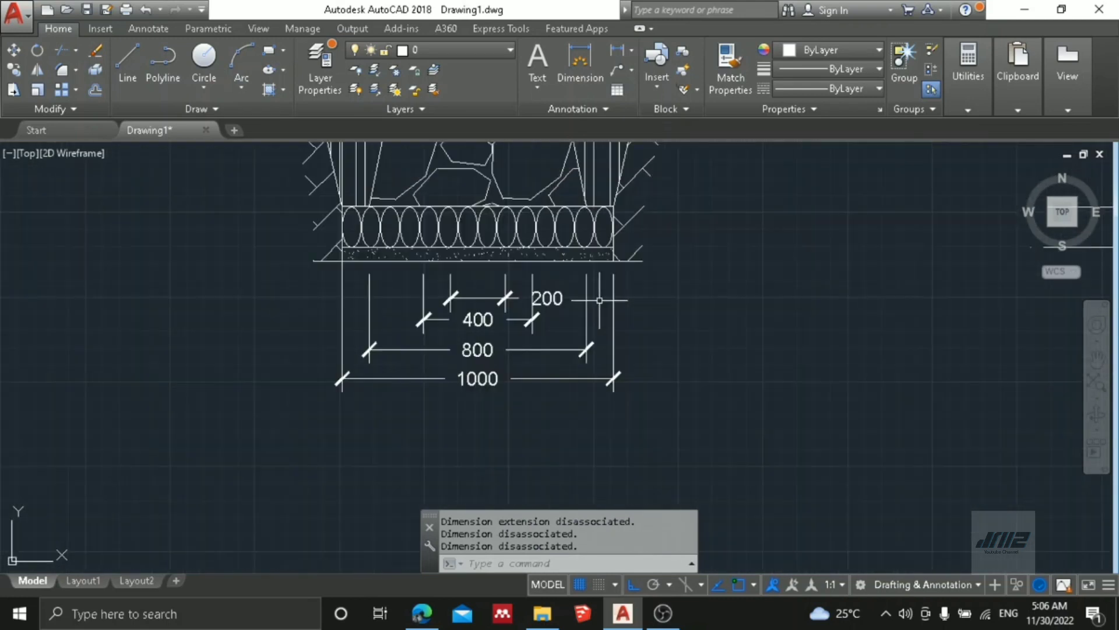
pyautogui.scroll(-3, 575, 306)
pyautogui.moveTo(591, 310); pyautogui.dragTo(548, 397, button='middle')
pyautogui.scroll(-2, 569, 408)
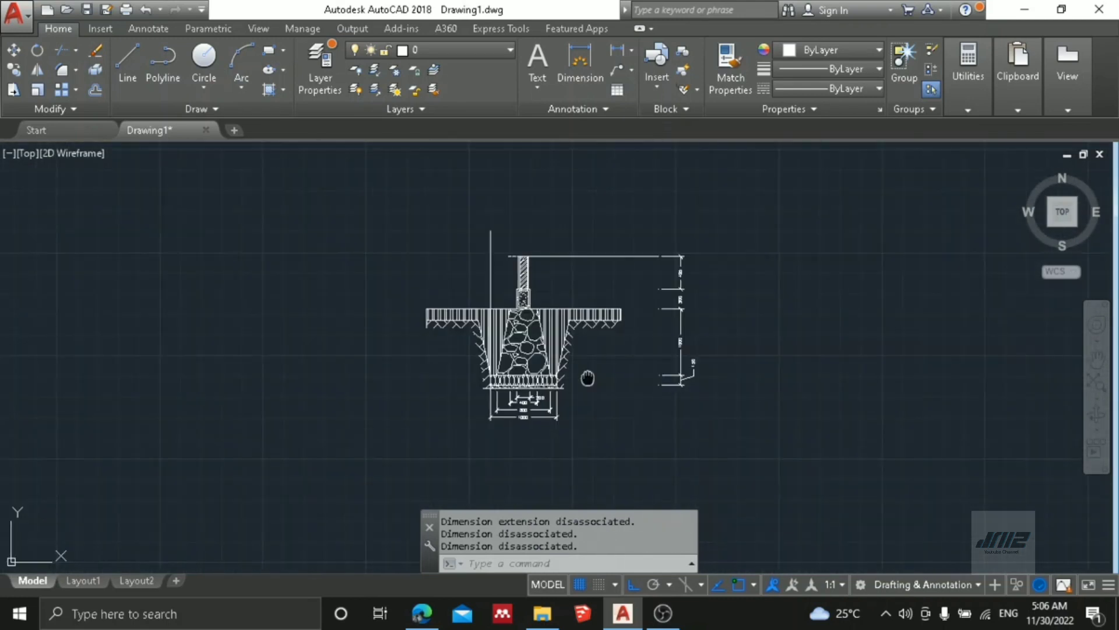
pyautogui.click(590, 256)
pyautogui.click(590, 201)
pyautogui.click(443, 228)
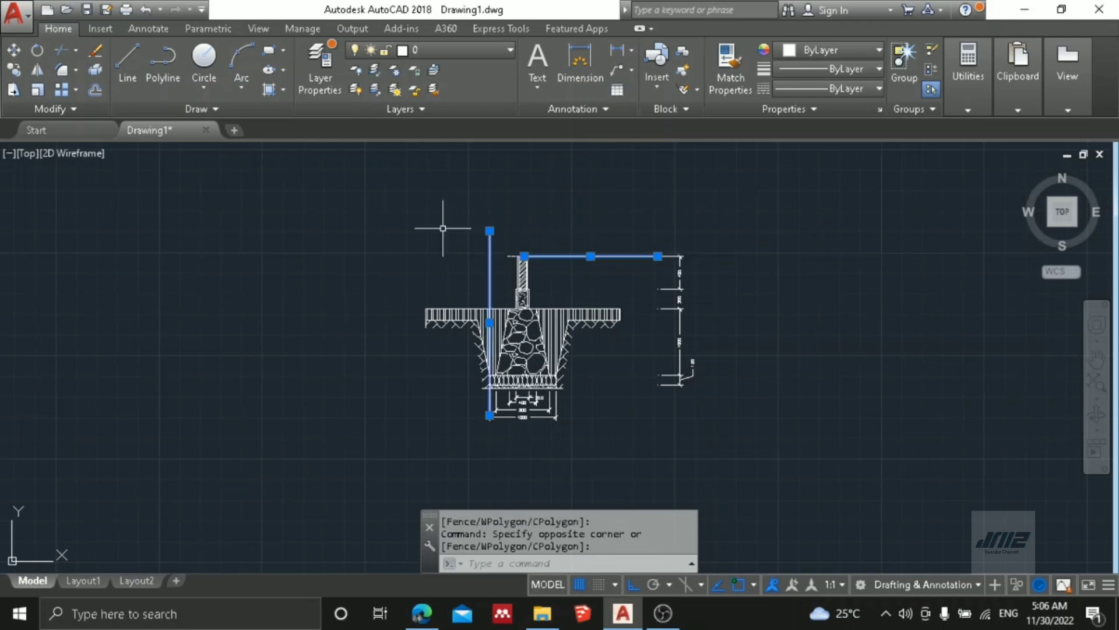
pyautogui.scroll(2, 532, 320)
pyautogui.moveTo(718, 362); pyautogui.dragTo(649, 311, button='middle')
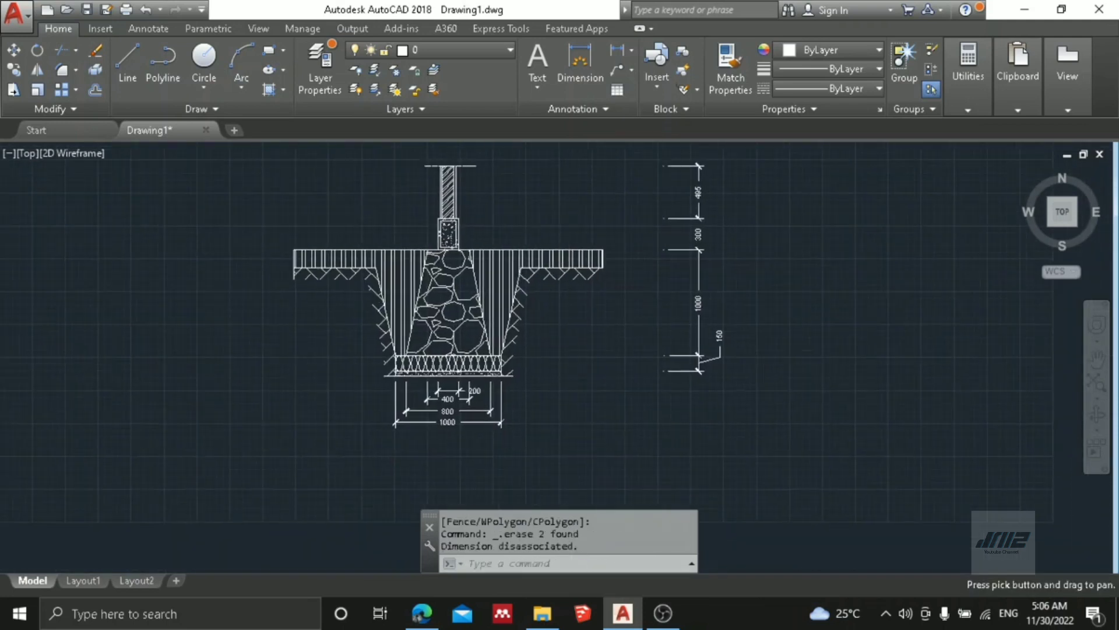
# Move the whole vertical chain of height dimensions horizontally closer to the right end of the ground line.
pyautogui.click(750, 426)
pyautogui.click(630, 144)
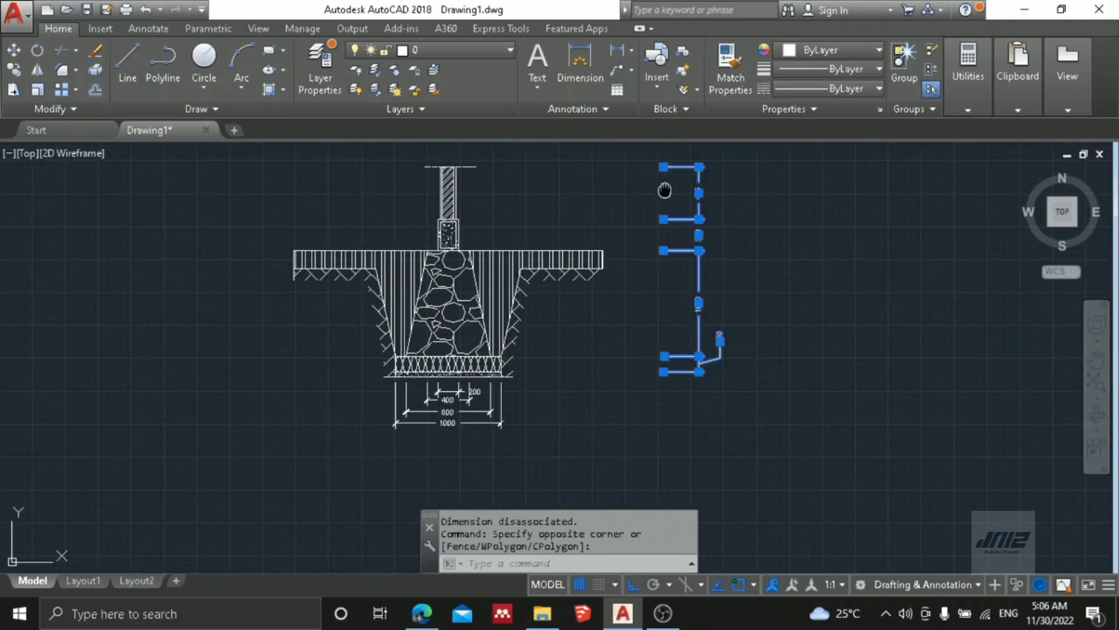
pyautogui.write('m')
pyautogui.press('Return')
pyautogui.scroll(2, 655, 272)
pyautogui.click(654, 276)
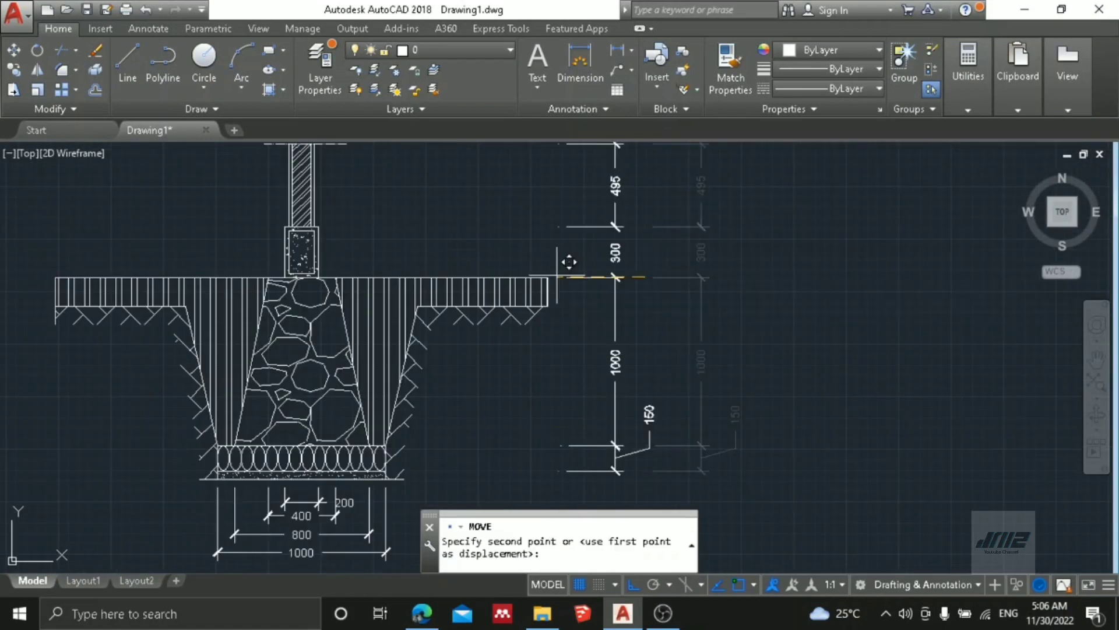
pyautogui.scroll(-4, 568, 307)
pyautogui.moveTo(569, 307)
pyautogui.mouseDown(button='middle')
pyautogui.moveTo(722, 301)
pyautogui.moveTo(589, 374)
pyautogui.mouseUp(button='middle')
pyautogui.press('Escape')
pyautogui.press('Escape')
pyautogui.scroll(4, 589, 333)
pyautogui.scroll(-2, 720, 300)
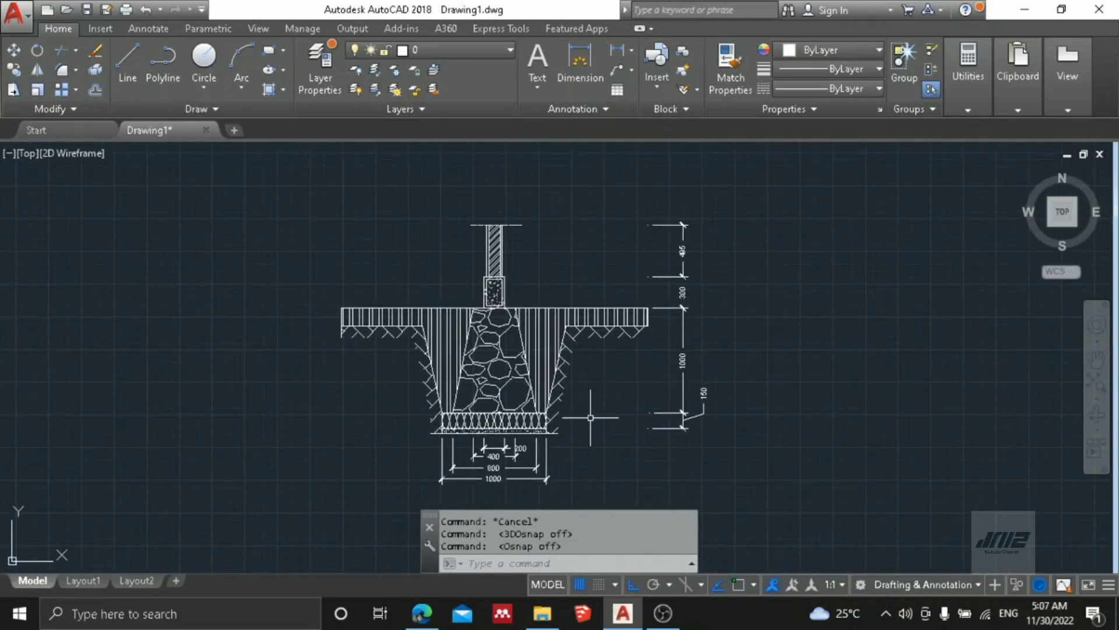
pyautogui.scroll(-3, 589, 417)
pyautogui.scroll(3, 582, 383)
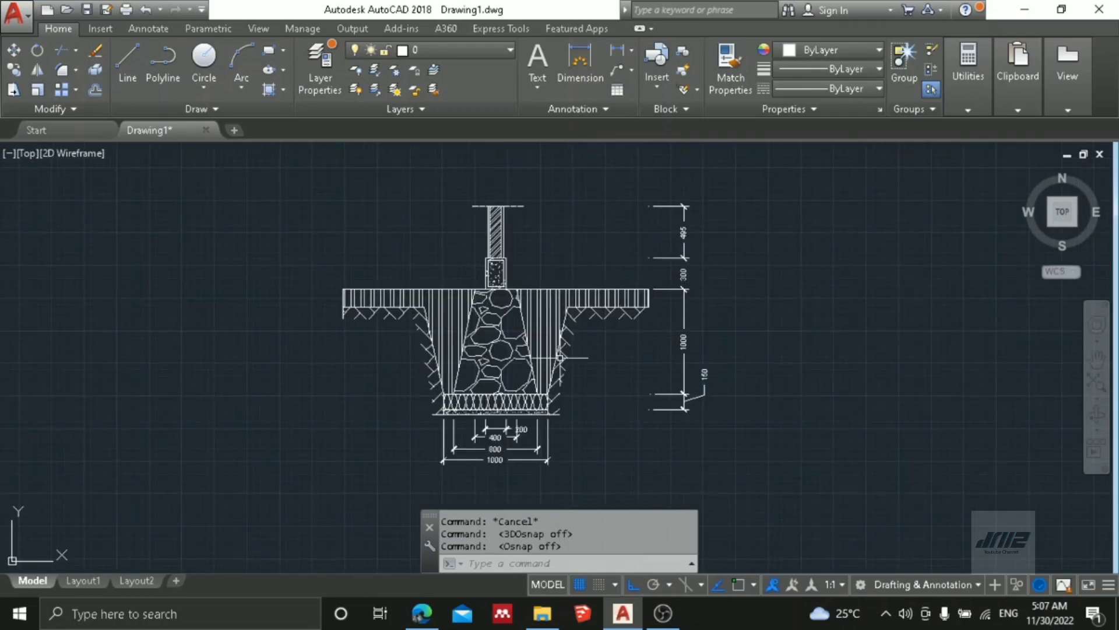
pyautogui.moveTo(571, 334); pyautogui.dragTo(640, 334, button='middle')
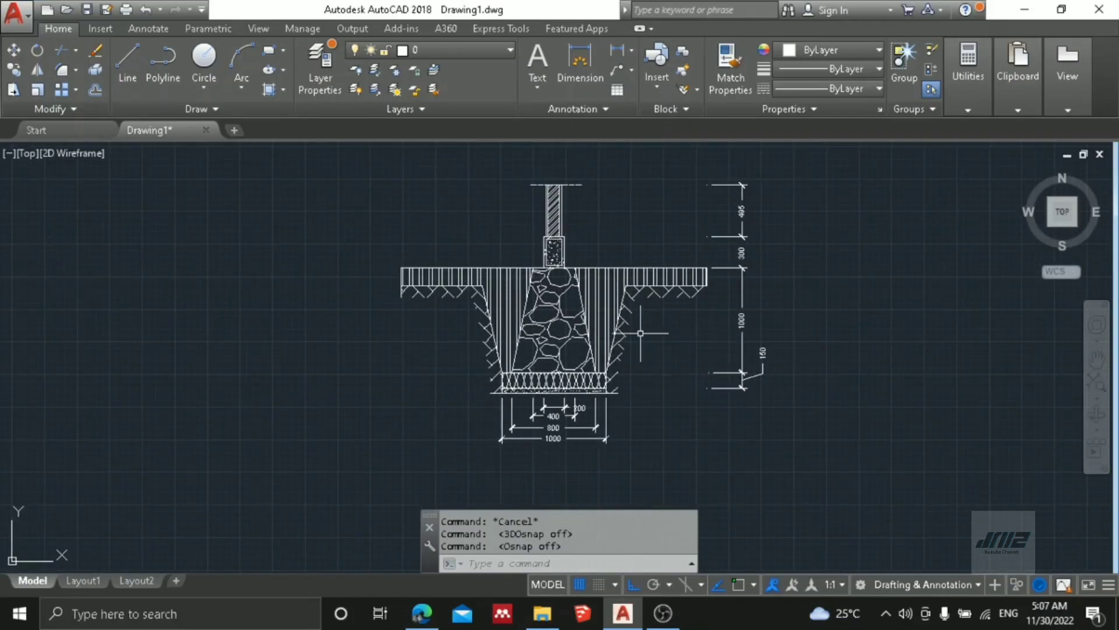
# Delete the two short line segments that extend beyond the bottom base layer at its left and right ends.
pyautogui.scroll(6, 492, 393)
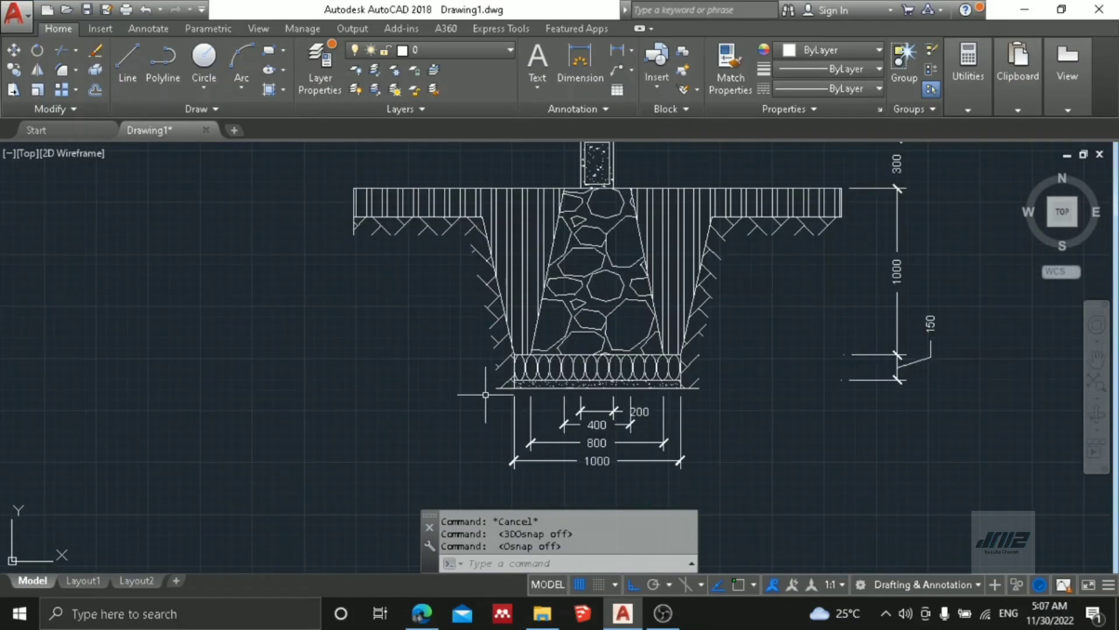
pyautogui.scroll(-4, 657, 395)
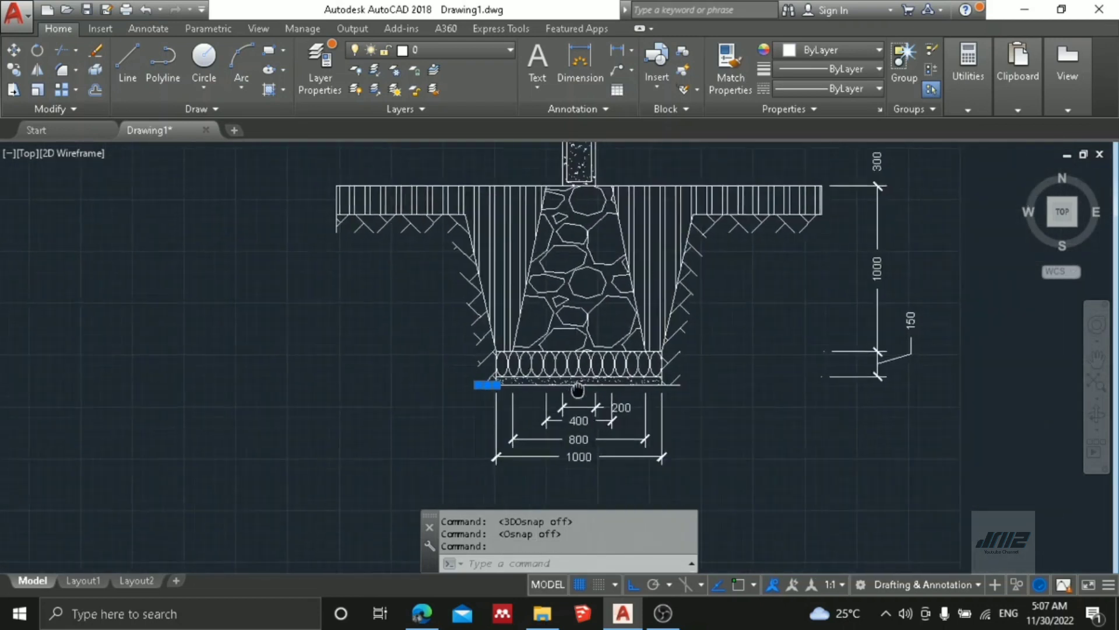
pyautogui.scroll(7, 711, 380)
pyautogui.click(709, 379)
pyautogui.click(710, 380)
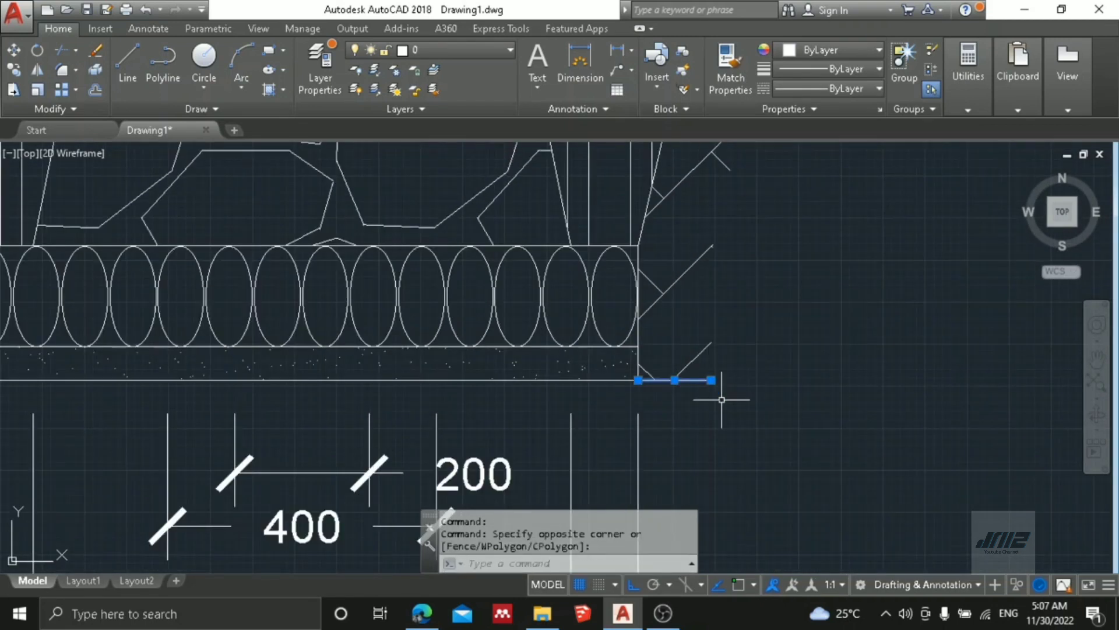
pyautogui.scroll(-6, 722, 400)
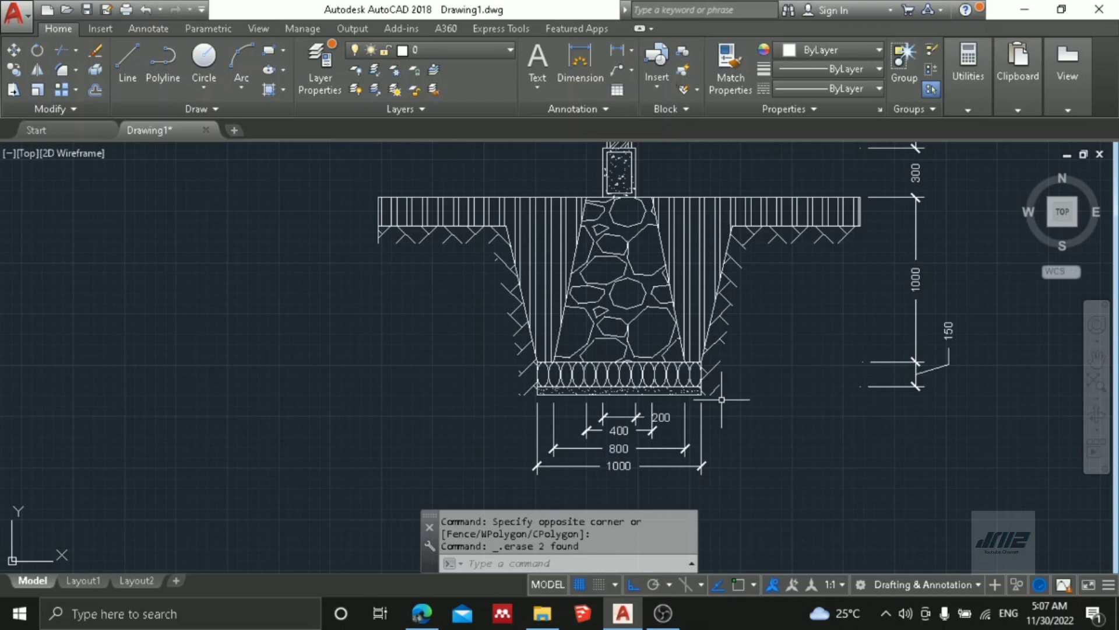
pyautogui.scroll(-2, 722, 400)
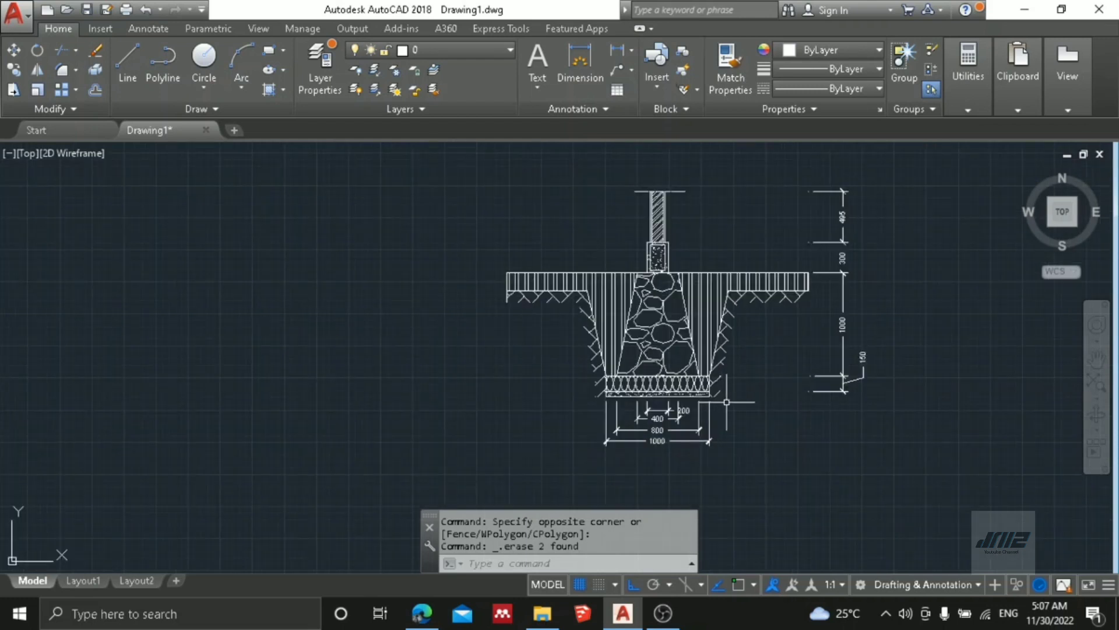
pyautogui.scroll(-1, 727, 402)
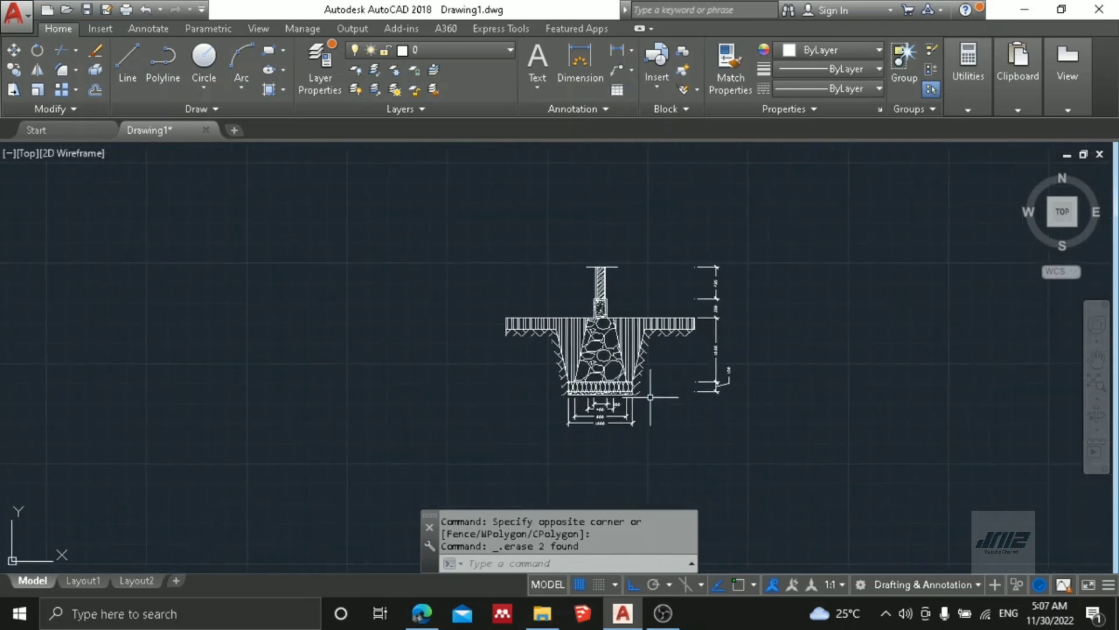
pyautogui.scroll(4, 654, 397)
pyautogui.scroll(-2, 654, 397)
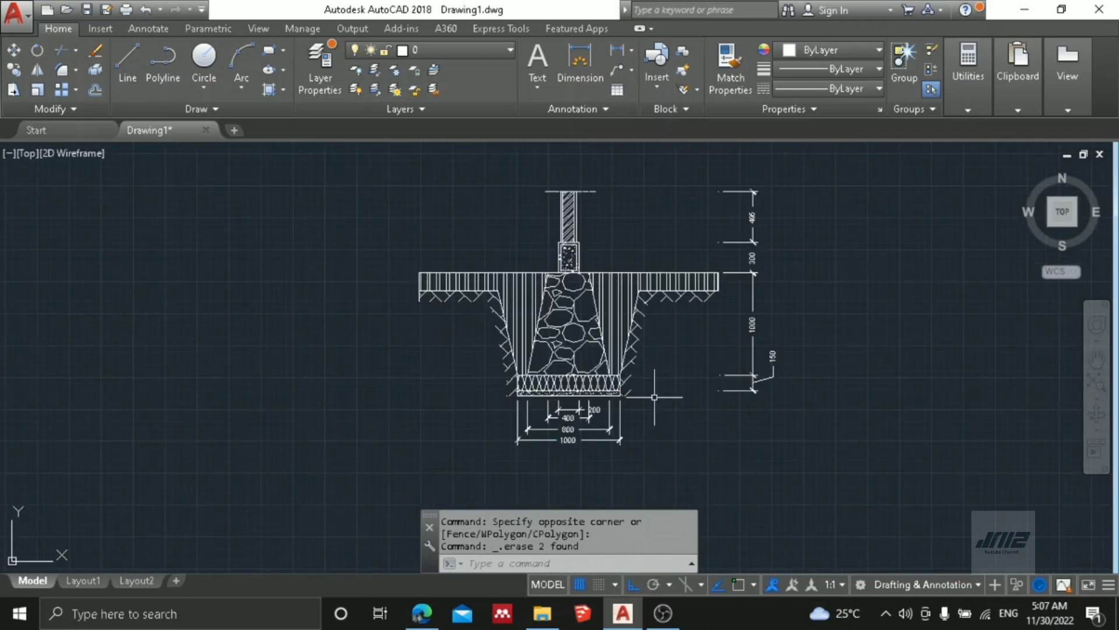